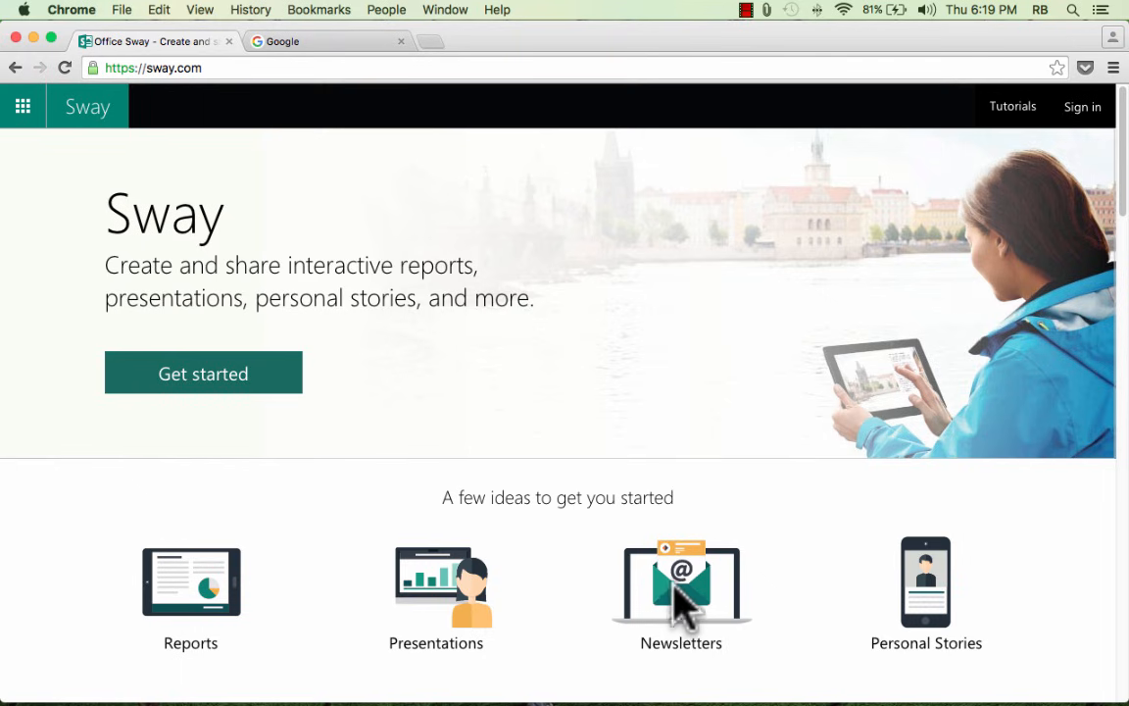
# - Start signing in from the Sway home page with the account's e-mail address
pyautogui.scroll(-5, 882, 586)
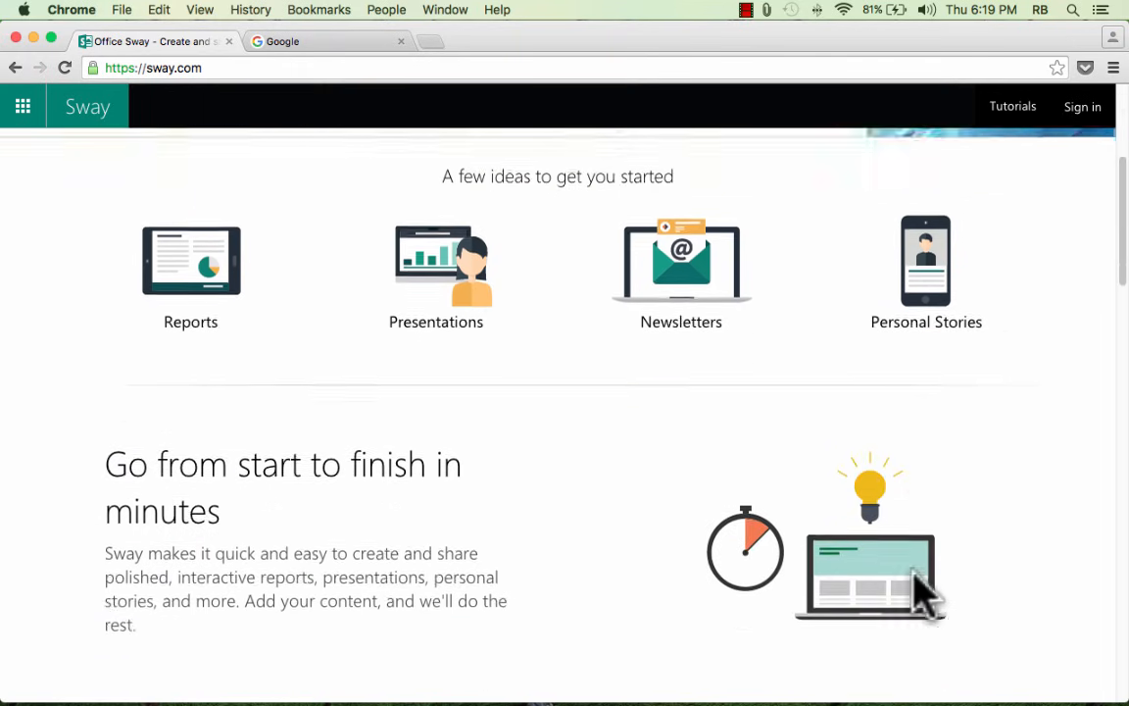
pyautogui.scroll(-10, 908, 564)
pyautogui.scroll(15, 904, 579)
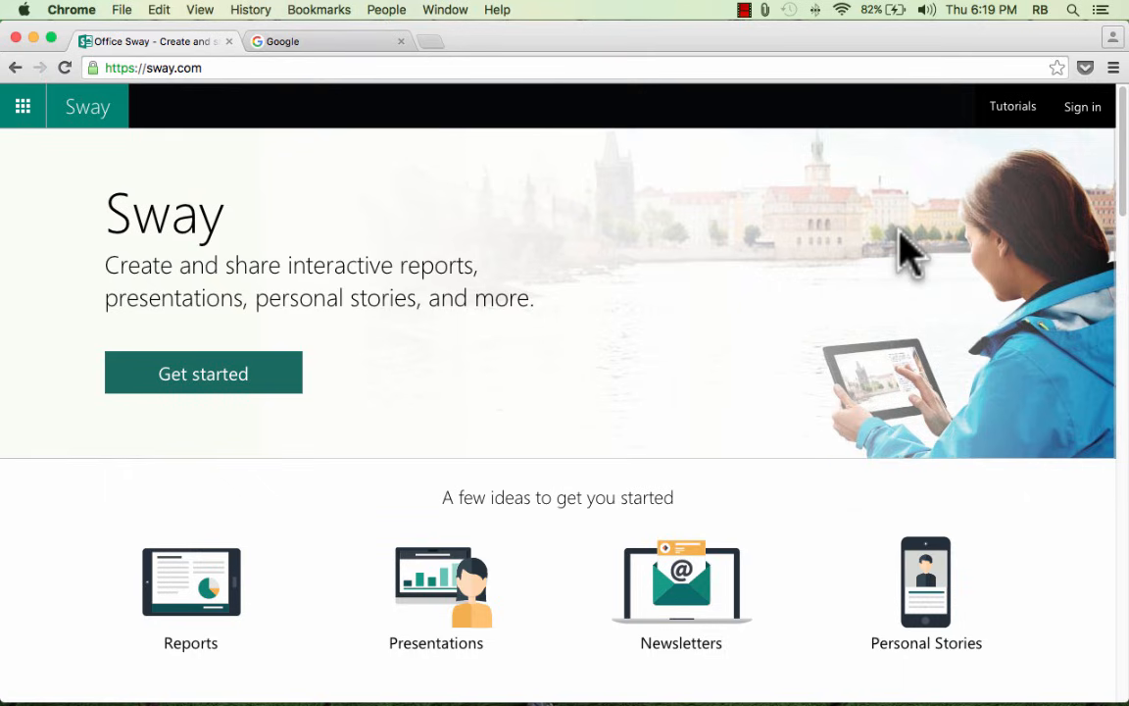
pyautogui.click(1075, 116)
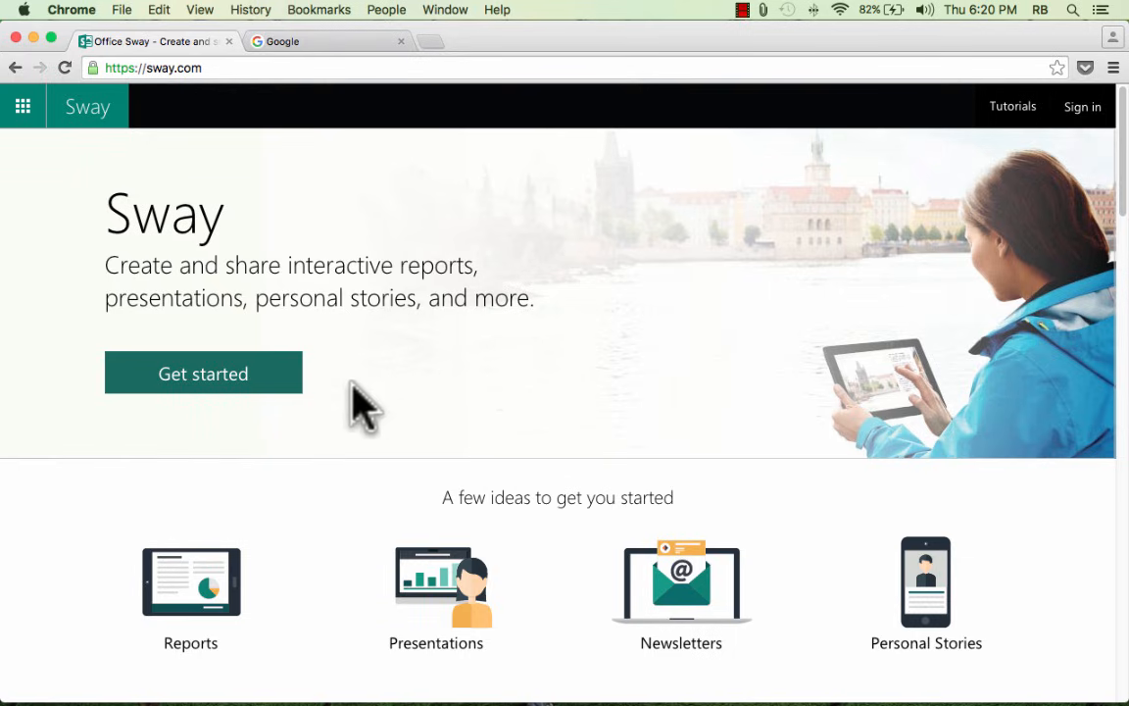
pyautogui.click(208, 378)
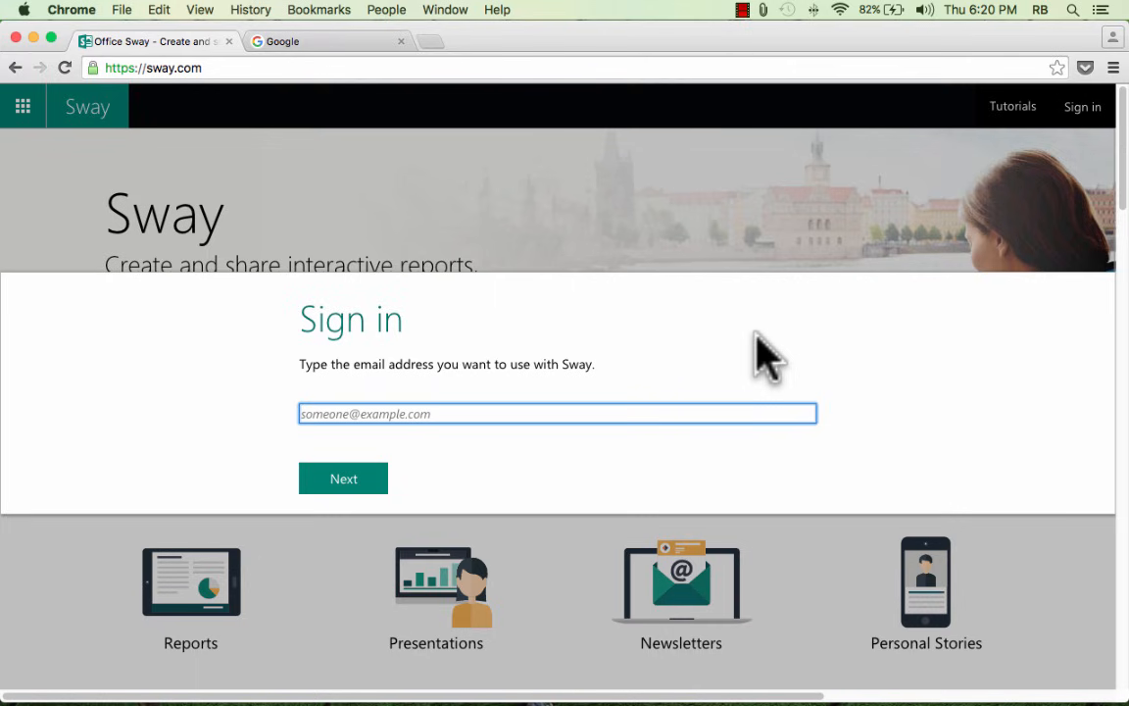
pyautogui.click(1088, 106)
pyautogui.click(1081, 108)
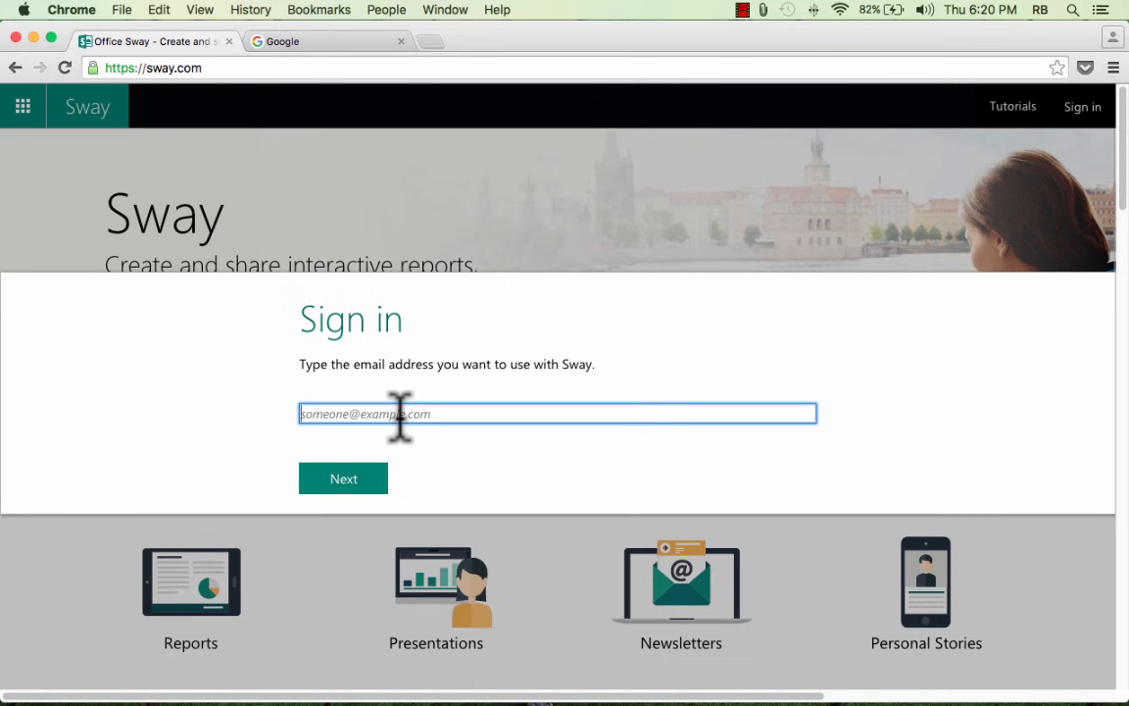
pyautogui.press('Escape')
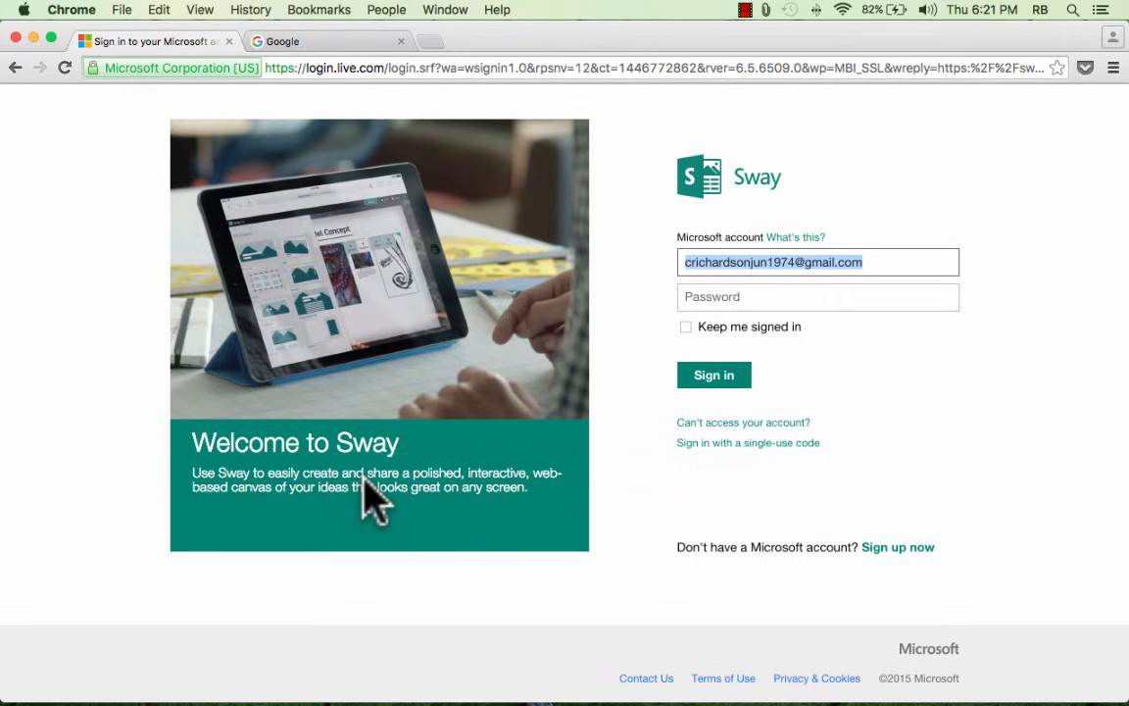
# - Sign in with the account password and dismiss the browser's offer to save it
pyautogui.click(785, 298)
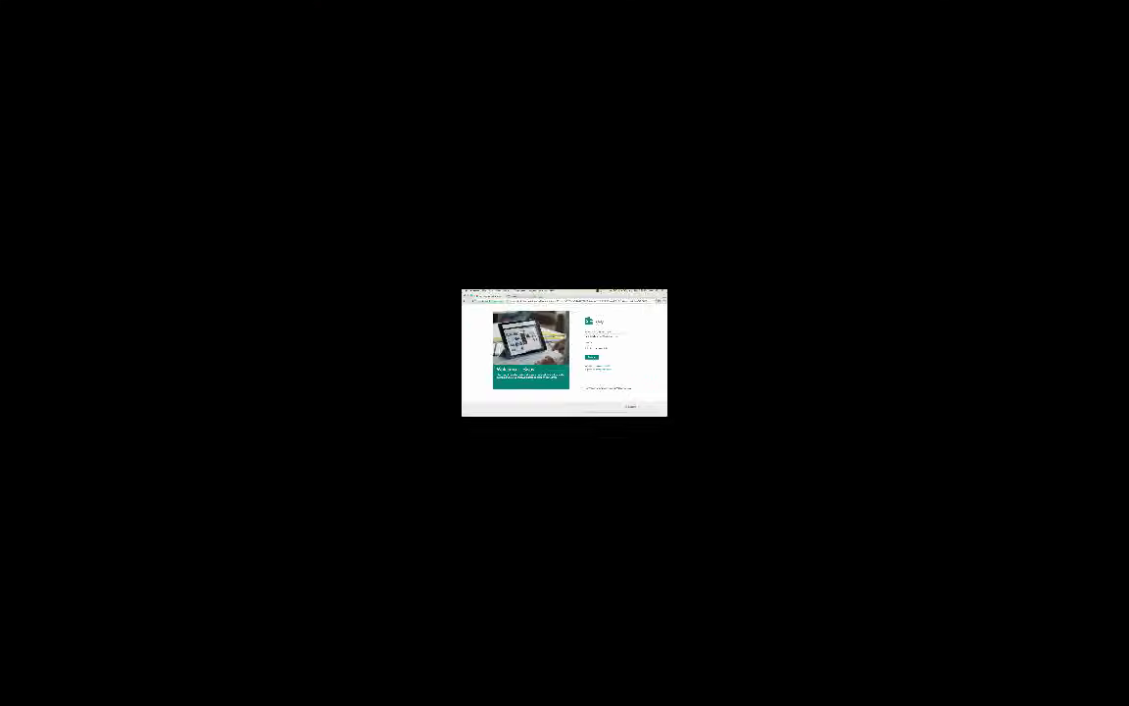
pyautogui.write('*******')
pyautogui.write('*')
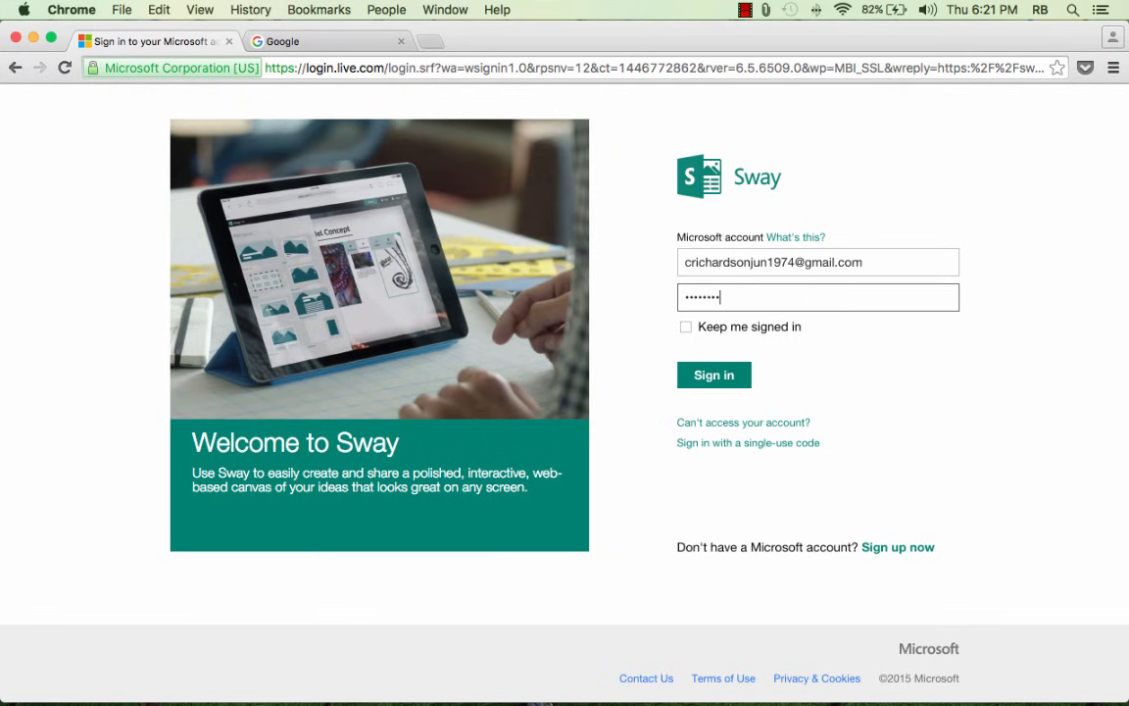
pyautogui.click(707, 380)
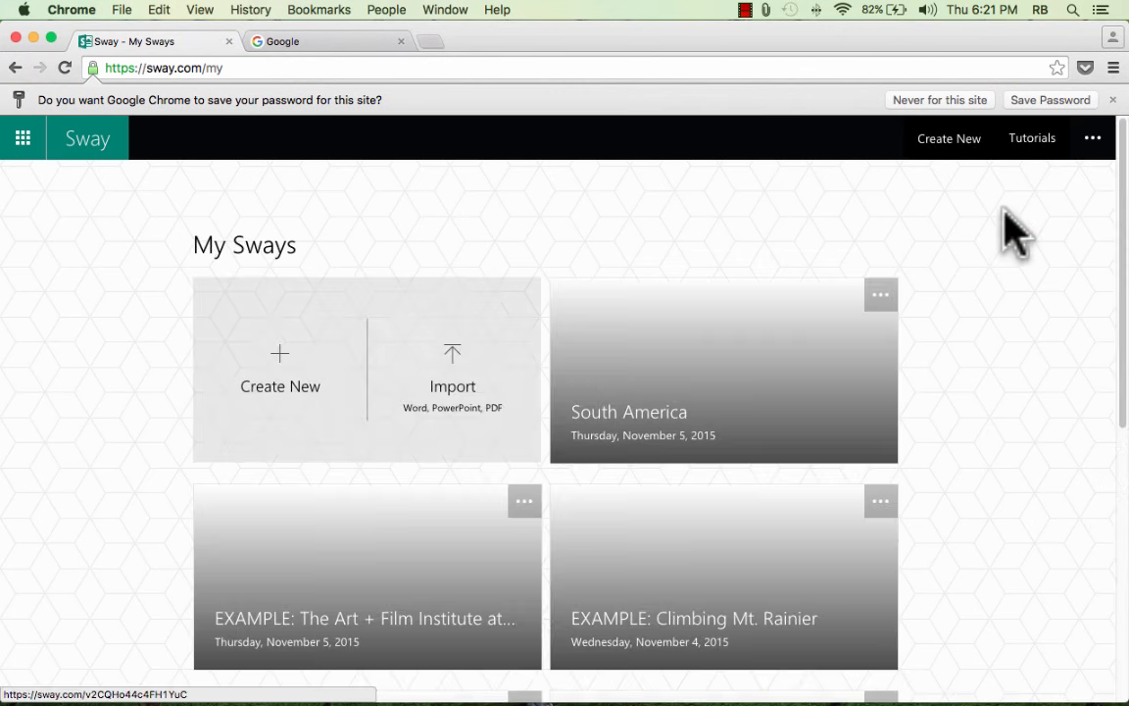
pyautogui.click(1113, 99)
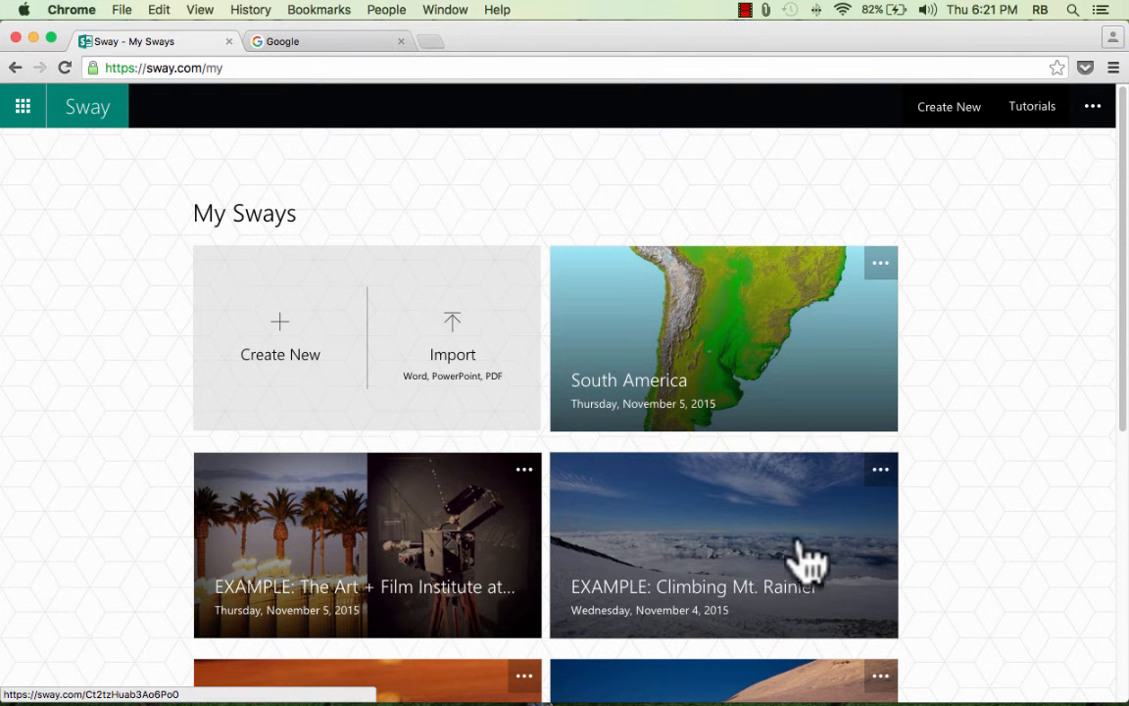
# - Look over the My Sways gallery and open the "EXAMPLE: Climbing Mt. Rainier" Sway
pyautogui.scroll(-3, 578, 598)
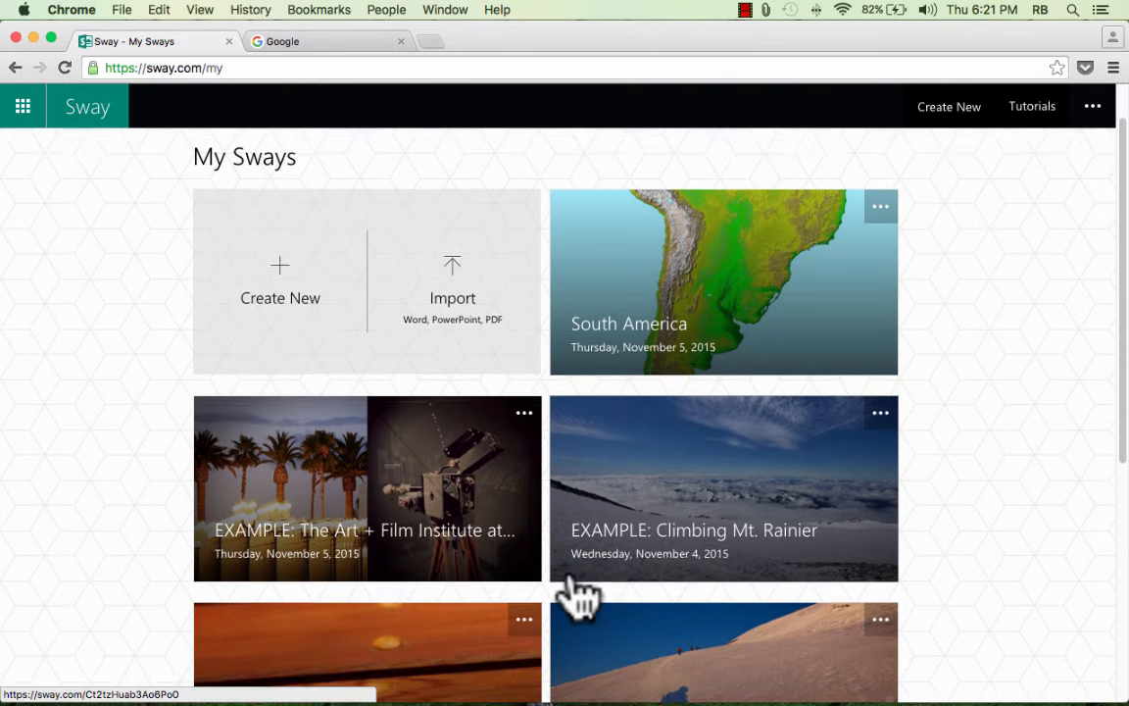
pyautogui.scroll(-2, 576, 596)
pyautogui.scroll(5, 574, 597)
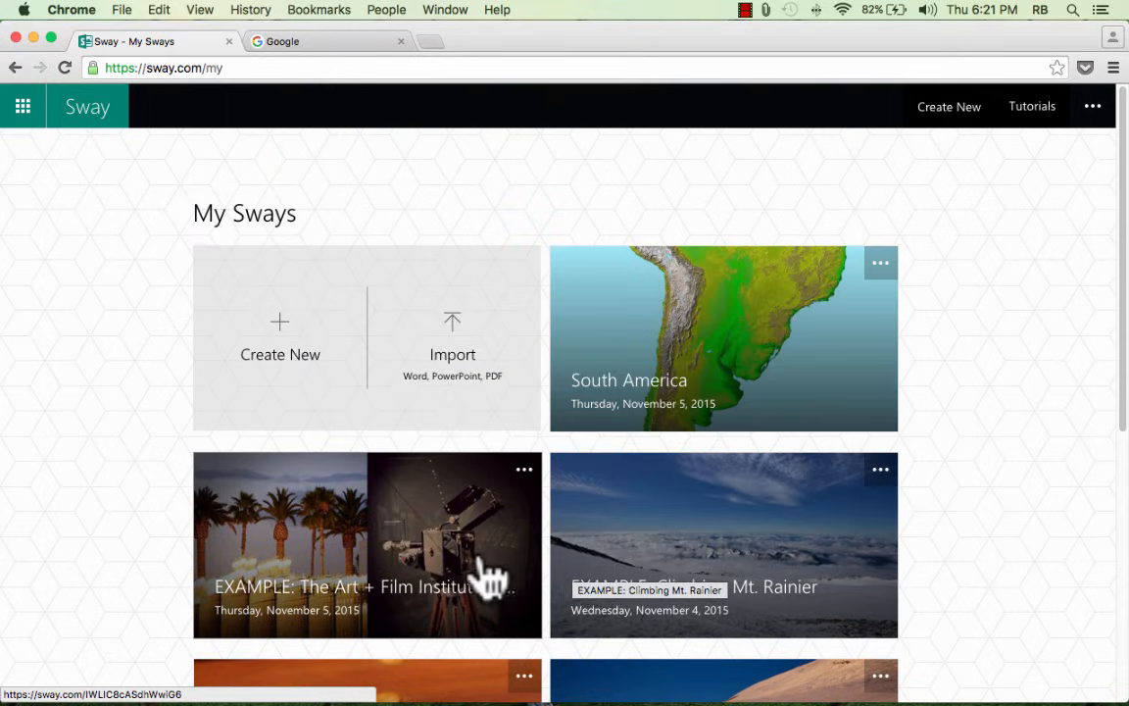
pyautogui.click(674, 520)
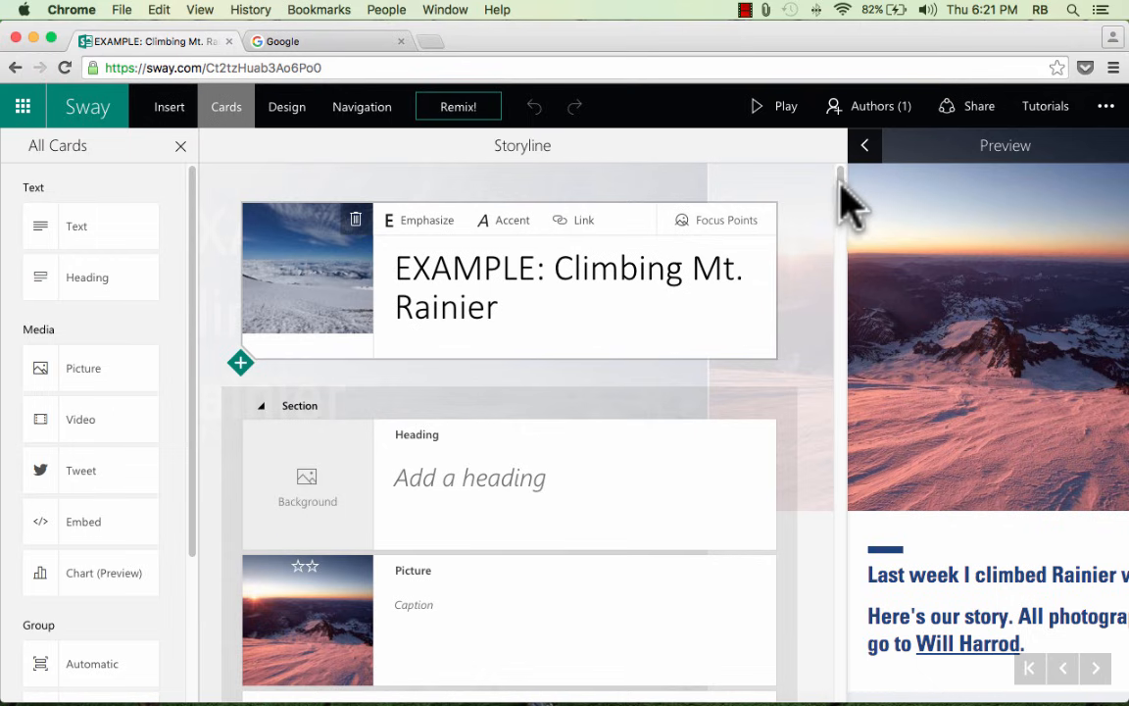
# - Look through the heading and text cards in the Storyline of the Mt. Rainier example
pyautogui.scroll(-5, 844, 201)
pyautogui.moveTo(839, 206); pyautogui.dragTo(839, 233)
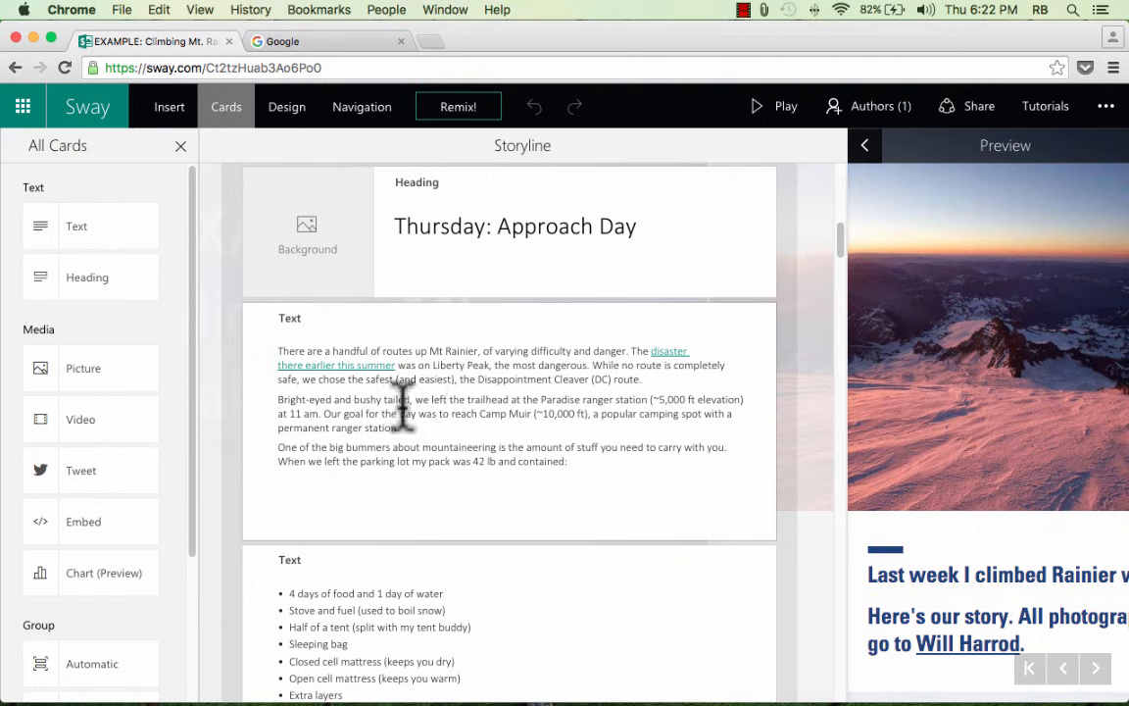
pyautogui.moveTo(833, 253); pyautogui.dragTo(843, 176)
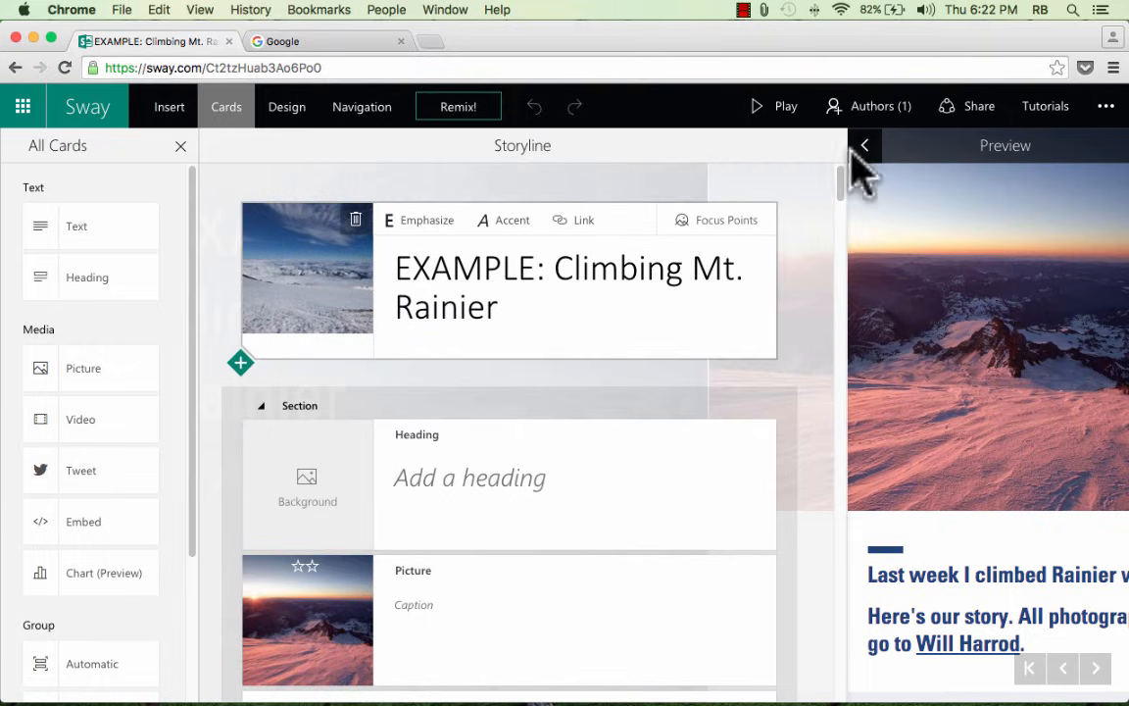
# - Play the Mt. Rainier Sway and view it from the title through the "Thursday: Approach Day" section
pyautogui.click(789, 108)
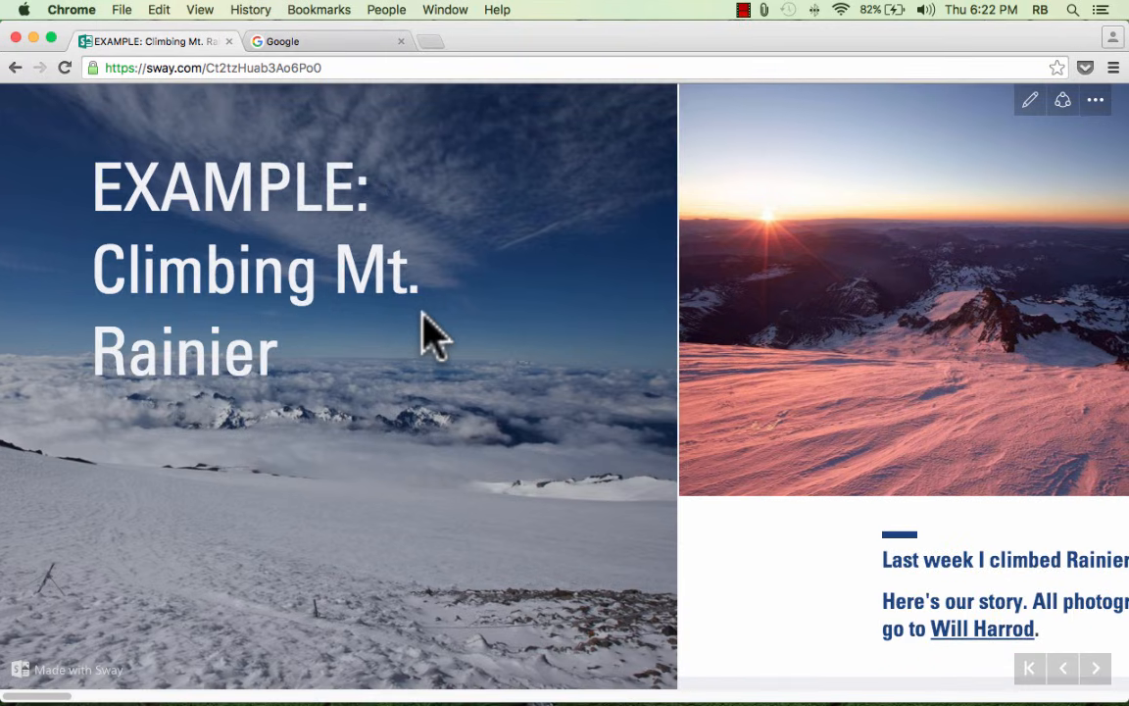
pyautogui.hscroll(1, 422, 314)
pyautogui.scroll(-5, 431, 334)
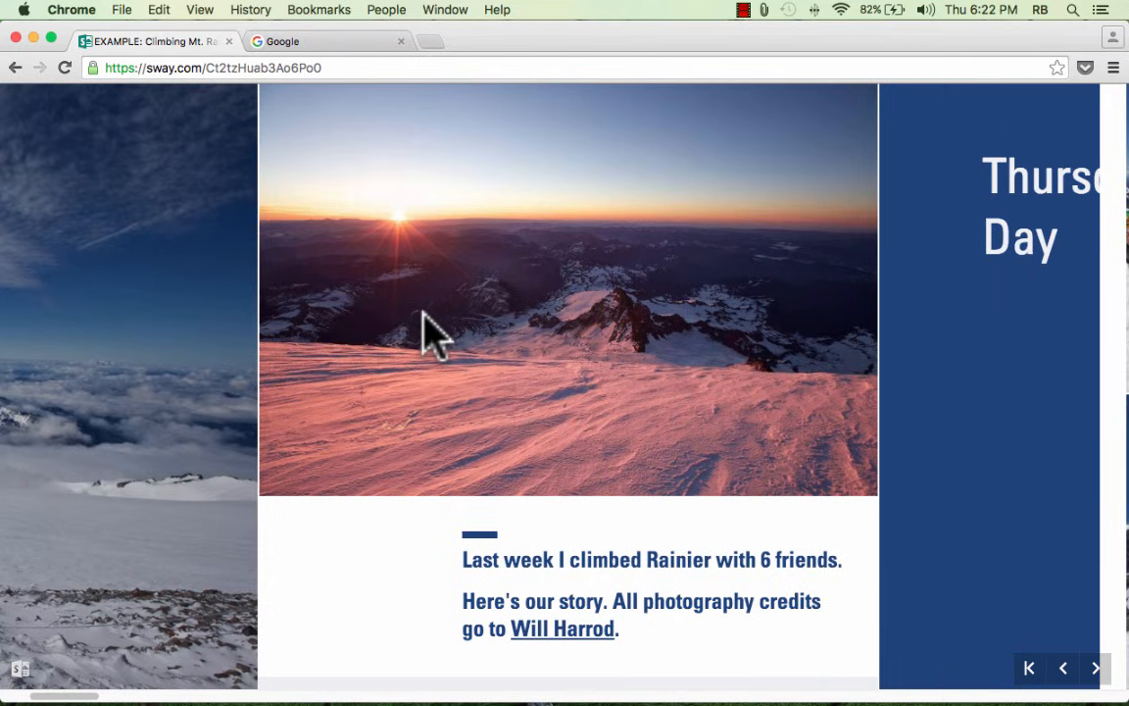
pyautogui.scroll(-10, 428, 315)
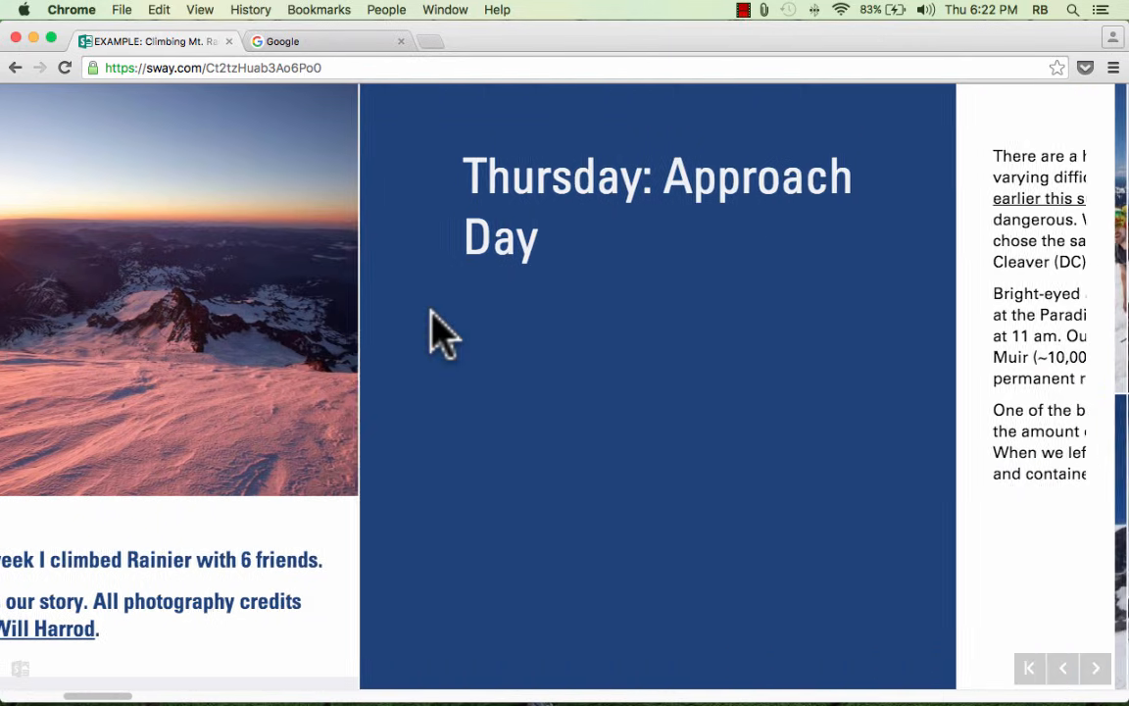
pyautogui.scroll(-3, 431, 334)
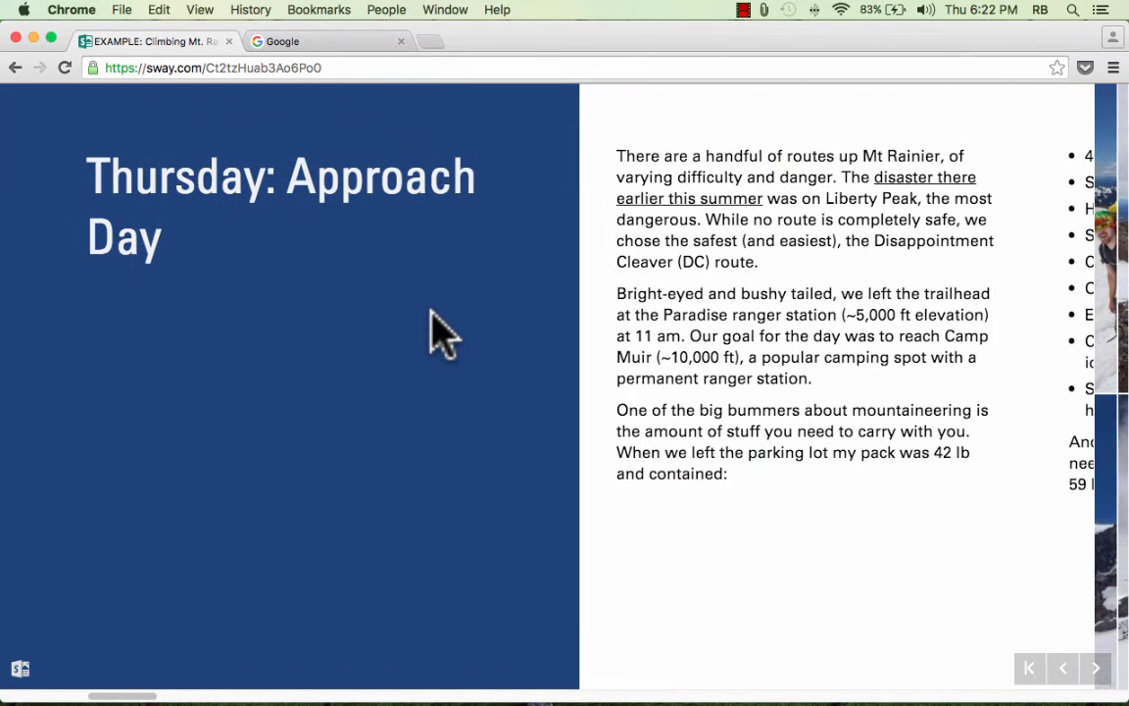
pyautogui.scroll(7, 431, 333)
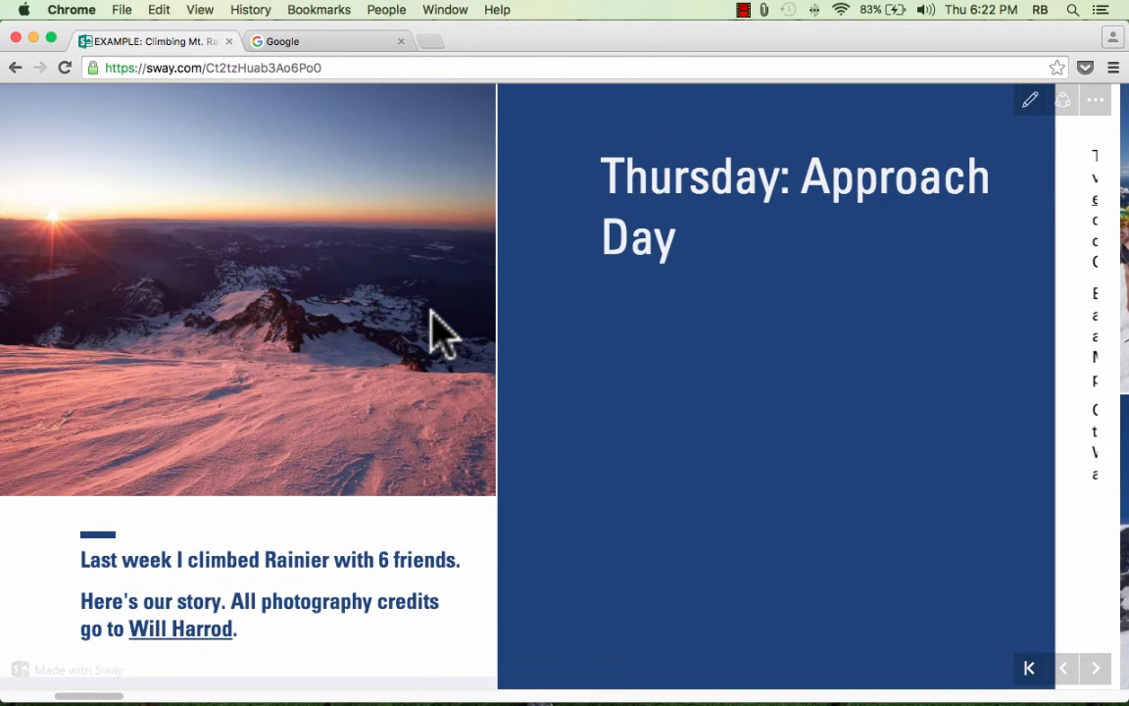
pyautogui.scroll(3, 434, 327)
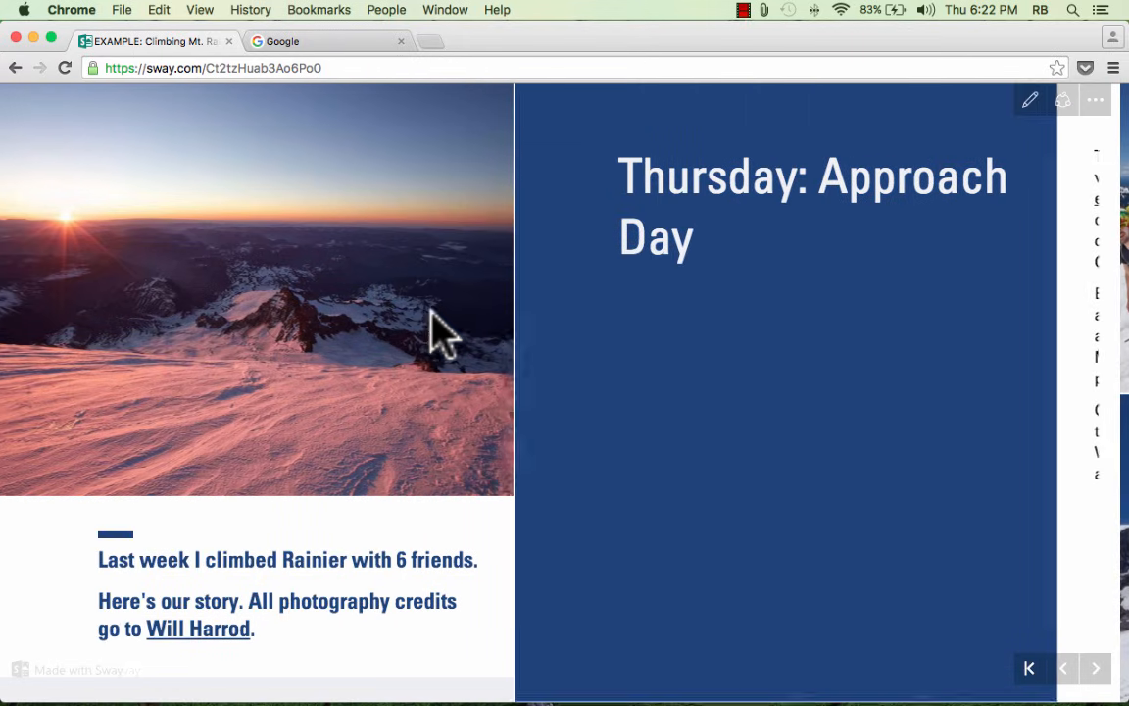
pyautogui.scroll(-8, 505, 374)
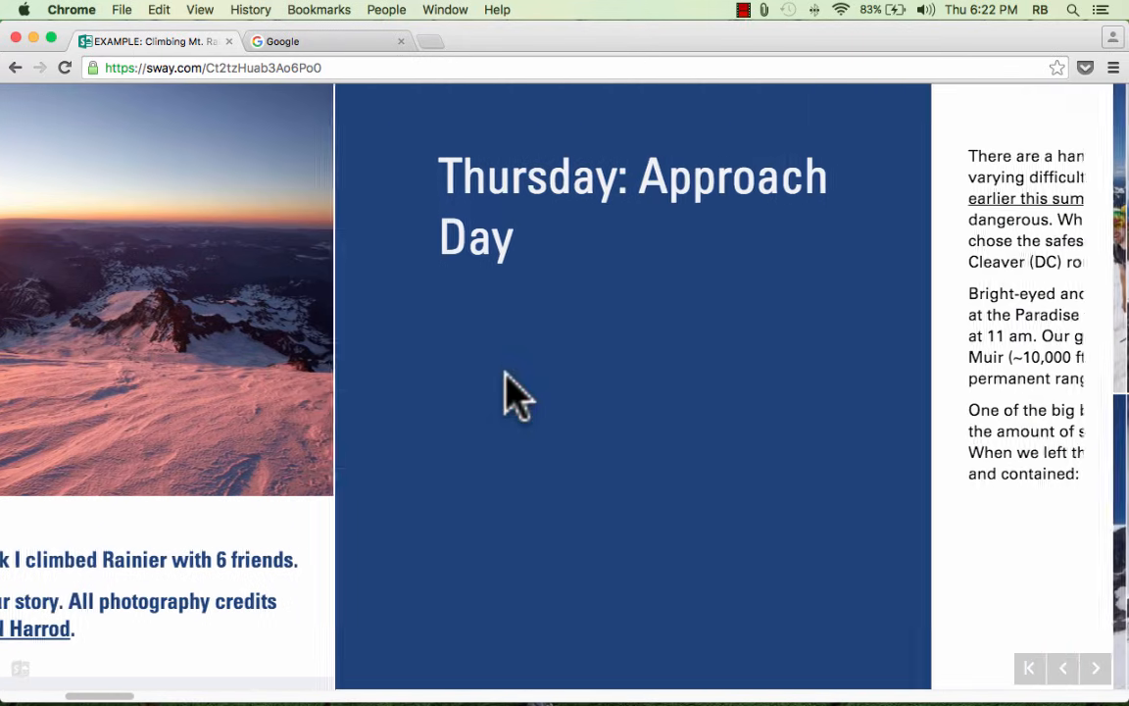
pyautogui.scroll(-5, 510, 394)
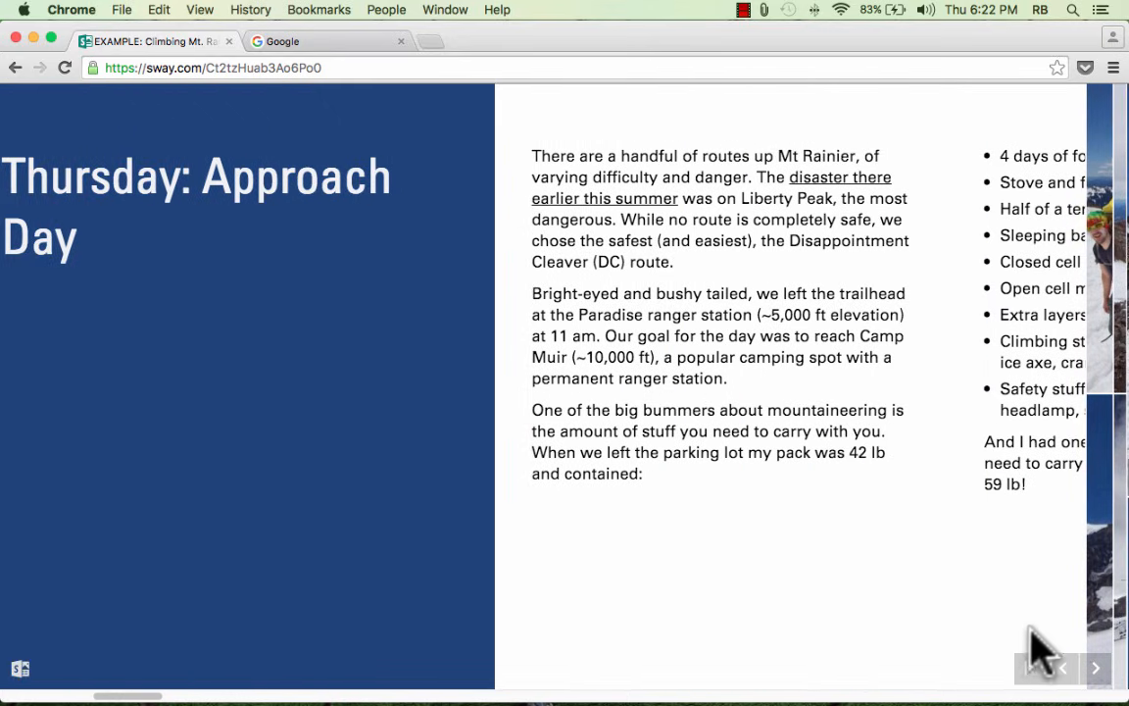
# - Page forward and back through the played Sway, continuing past the "Friday: Acclimation and Relaxation Day" heading to its photos
pyautogui.click(1098, 673)
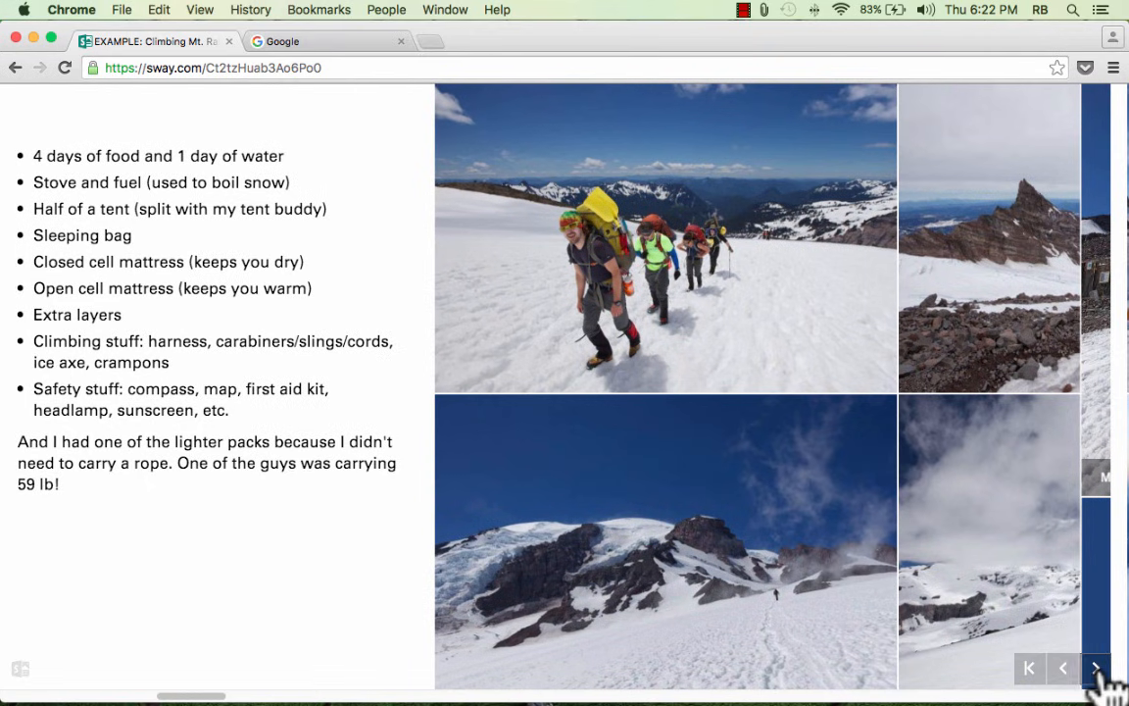
pyautogui.click(1093, 677)
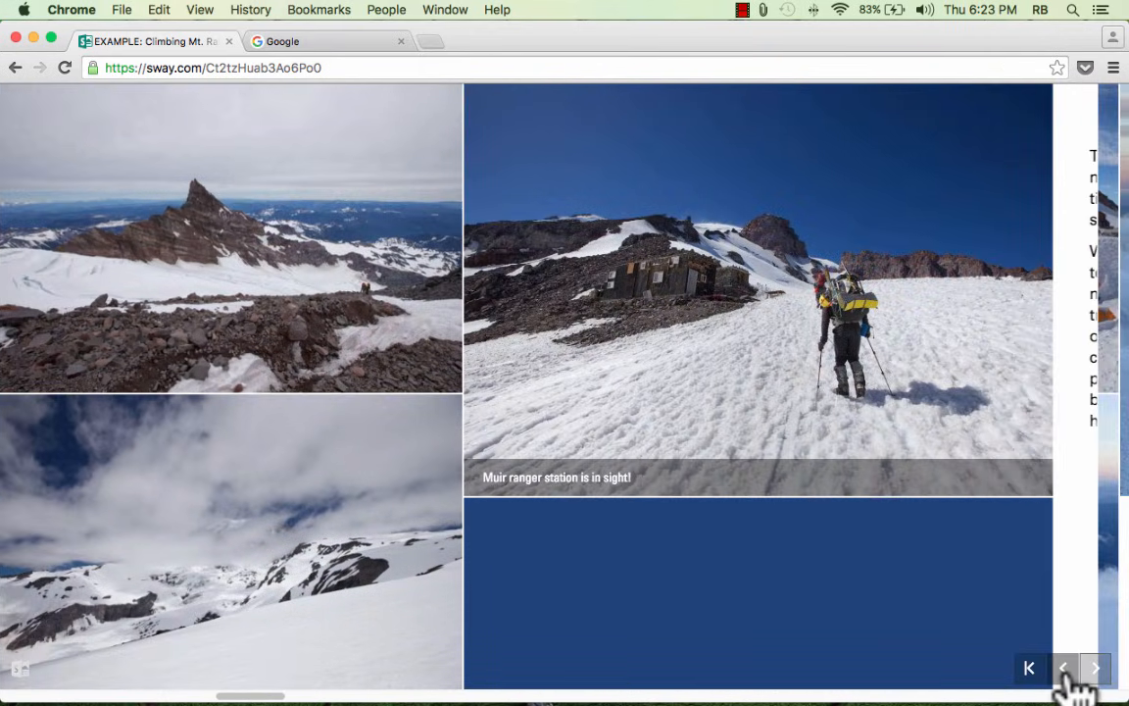
pyautogui.click(1070, 677)
pyautogui.click(1096, 673)
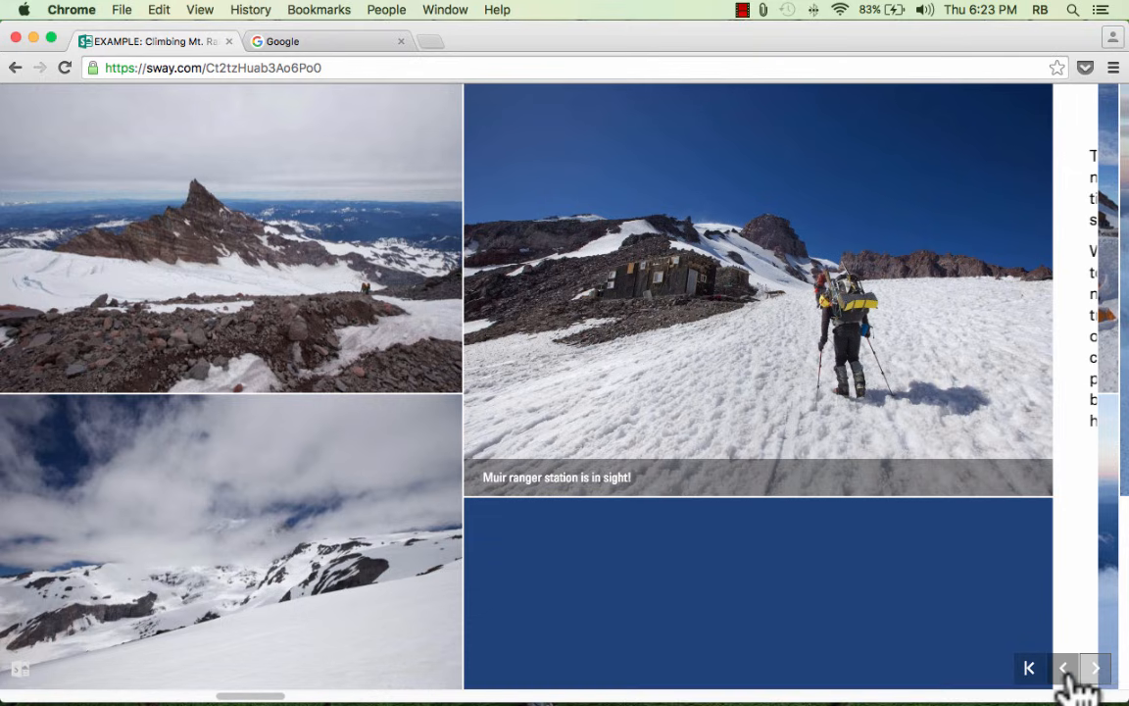
pyautogui.click(1065, 670)
pyautogui.click(1098, 669)
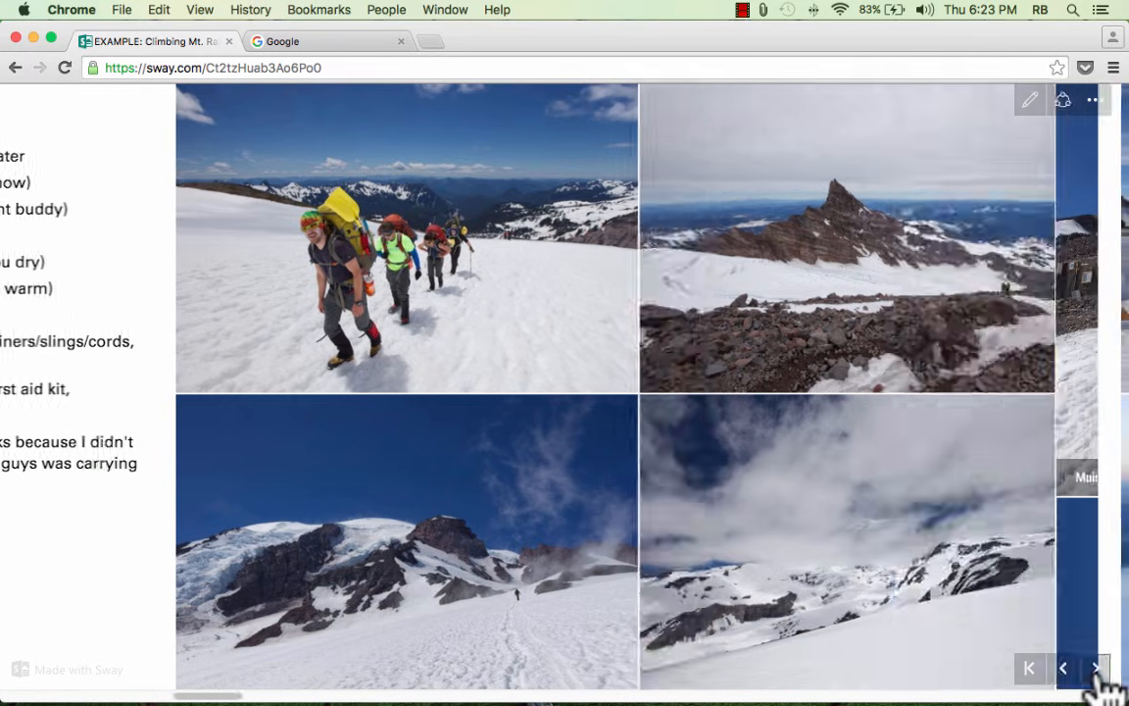
pyautogui.click(1098, 669)
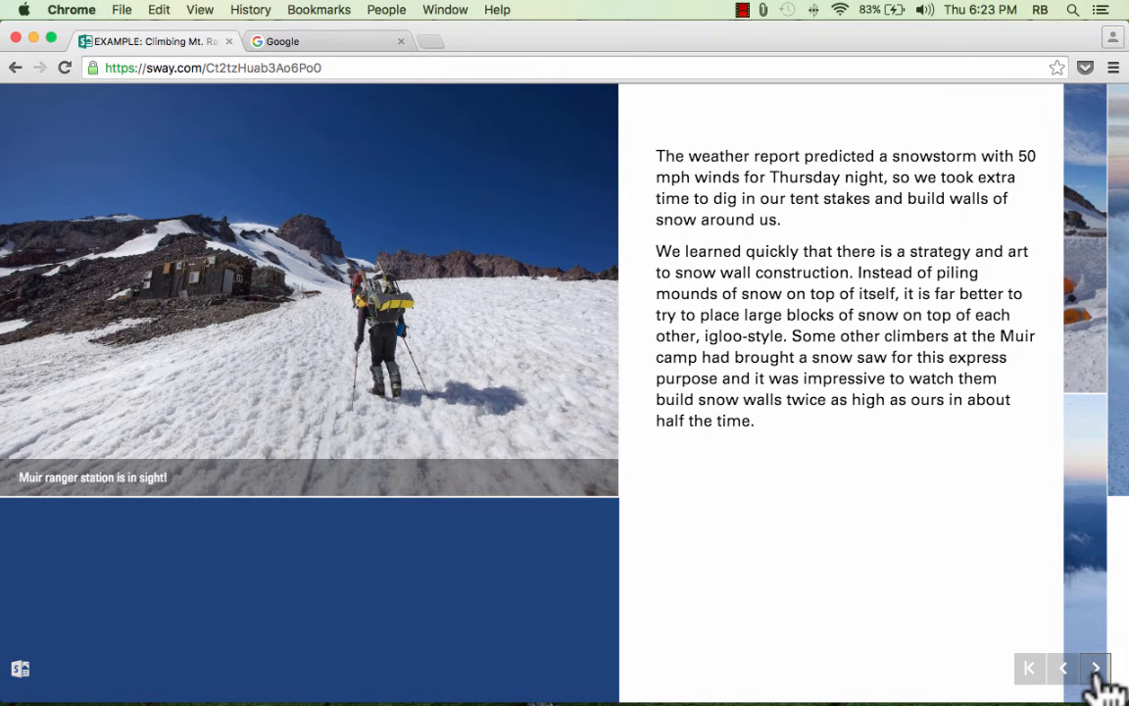
pyautogui.click(1098, 670)
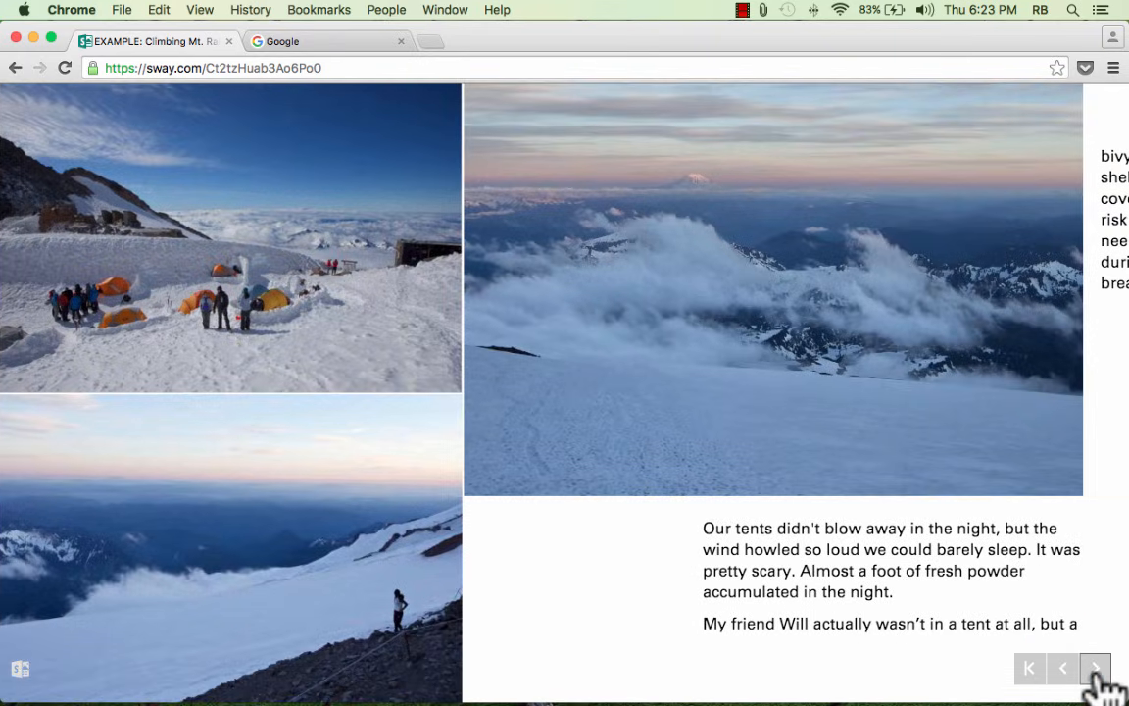
pyautogui.click(1098, 670)
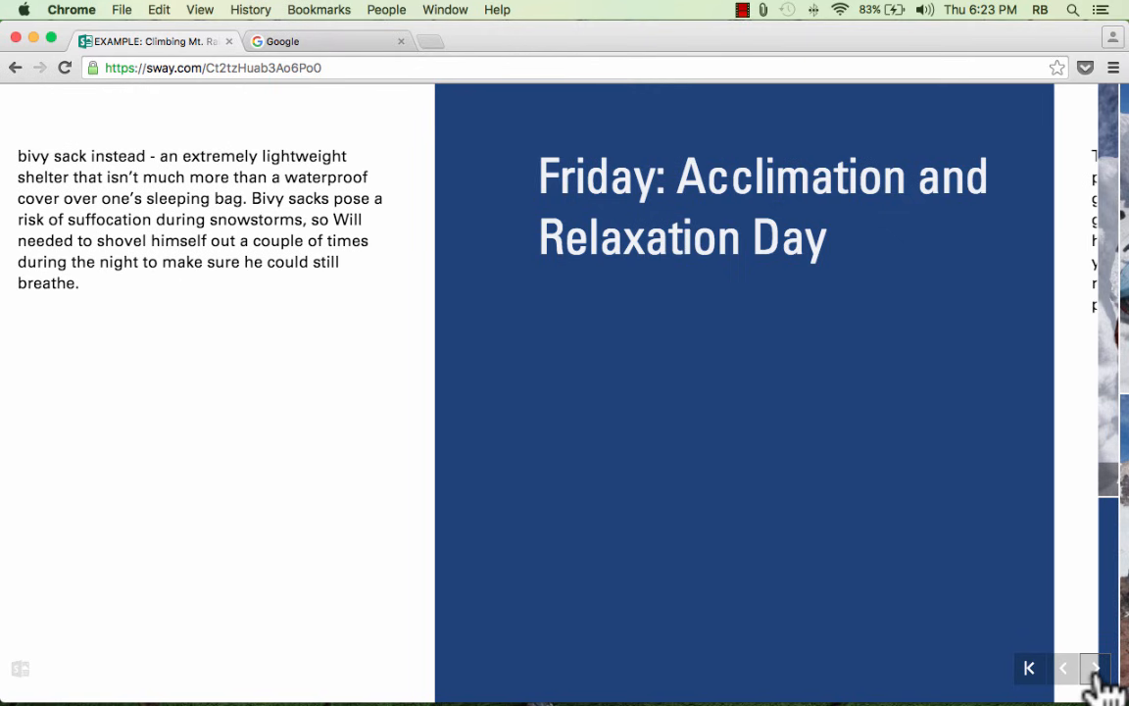
pyautogui.click(1096, 669)
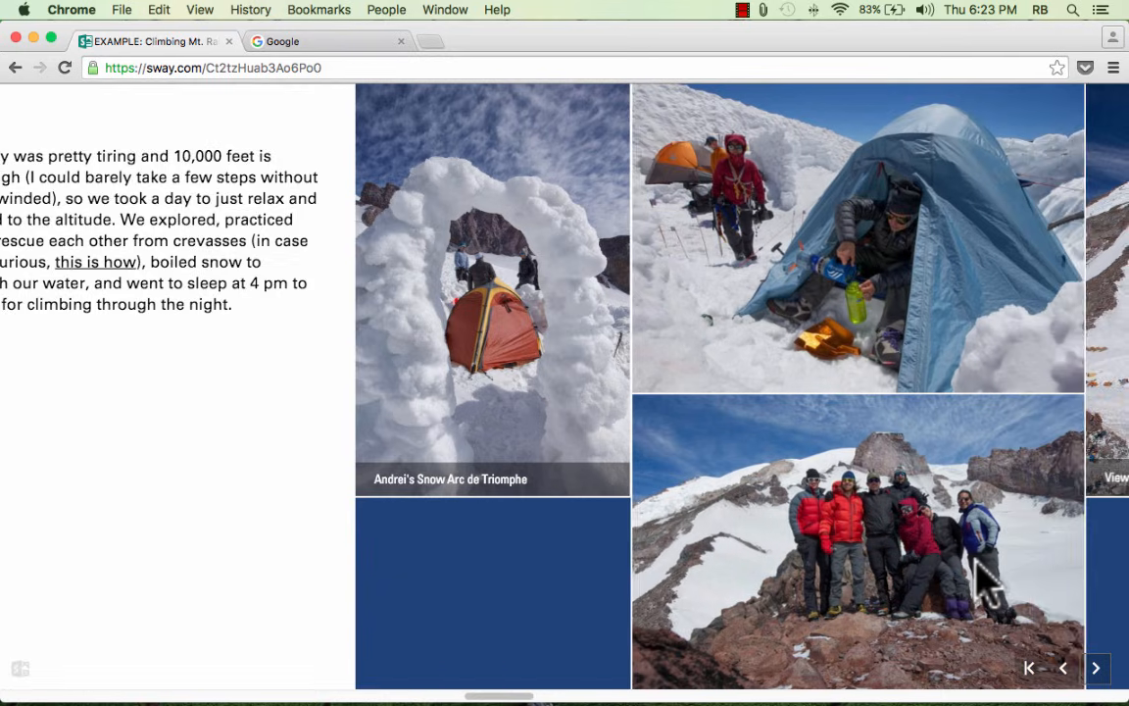
# - View the "Saturday: Summit Push and Descent" section and take a closer look at its heading picture
pyautogui.hscroll(10, 980, 578)
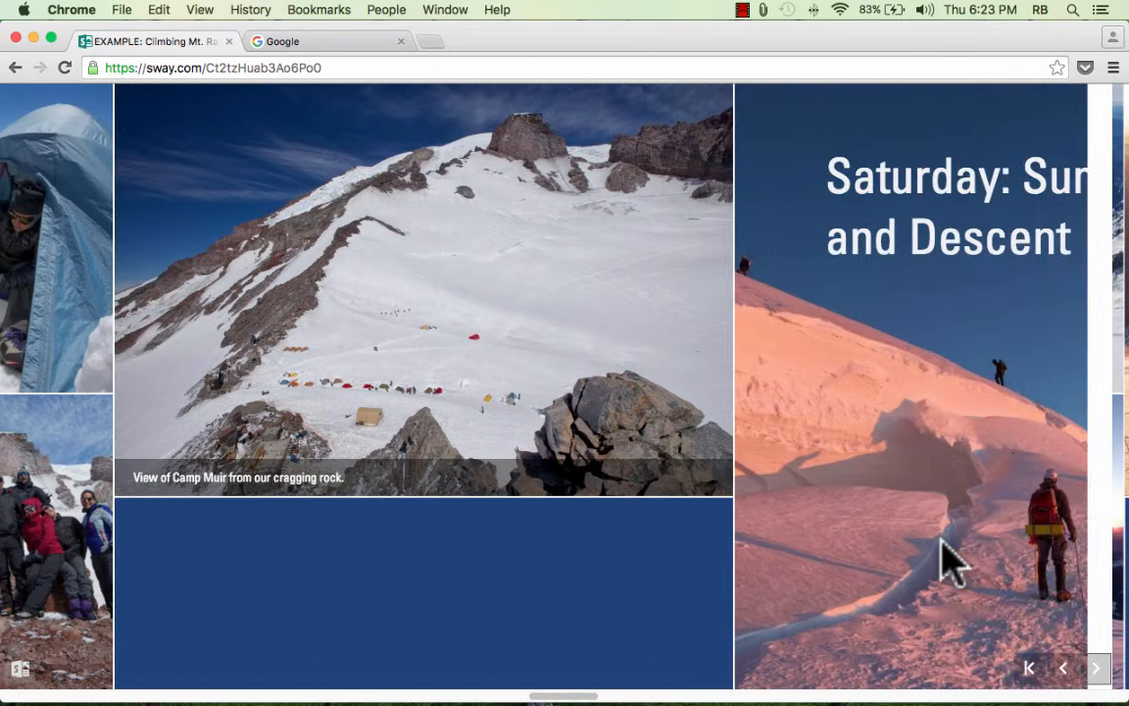
pyautogui.hscroll(10, 941, 561)
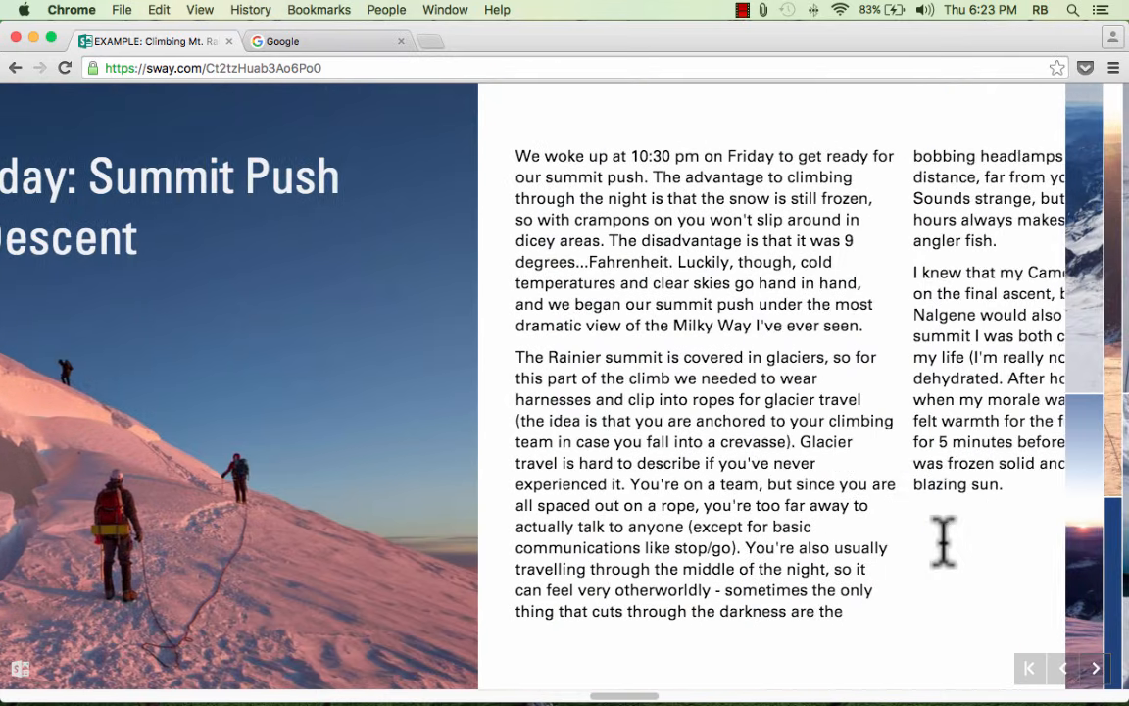
pyautogui.hscroll(-4, 113, 398)
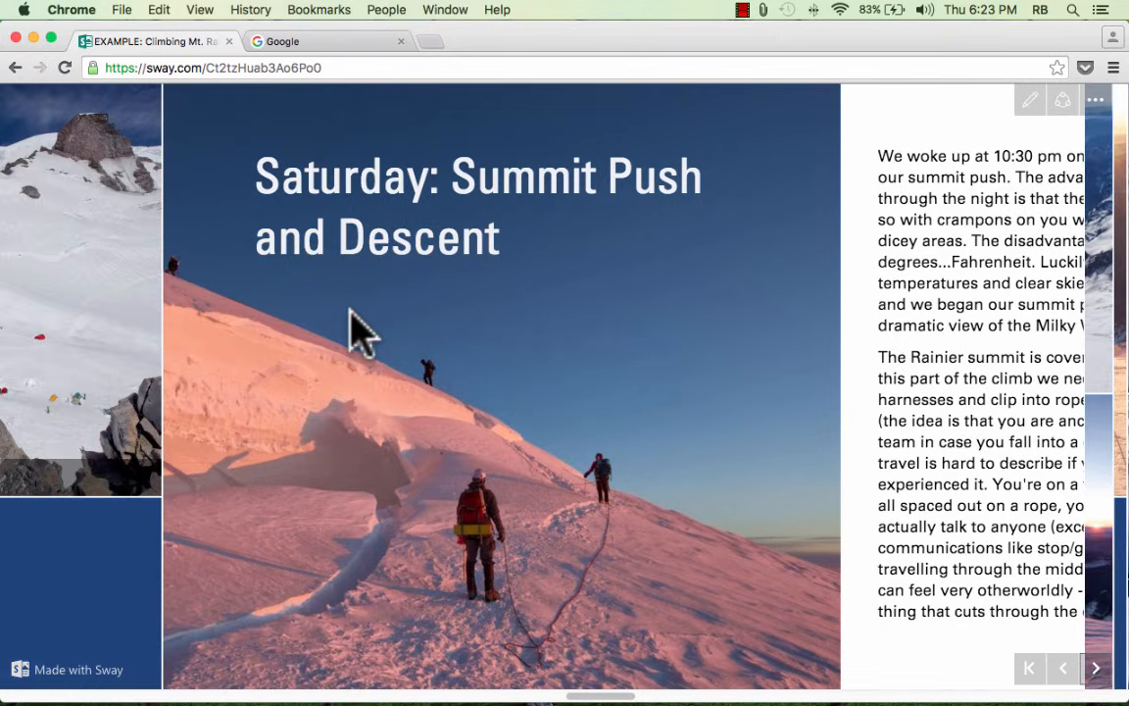
pyautogui.click(497, 375)
pyautogui.click(863, 361)
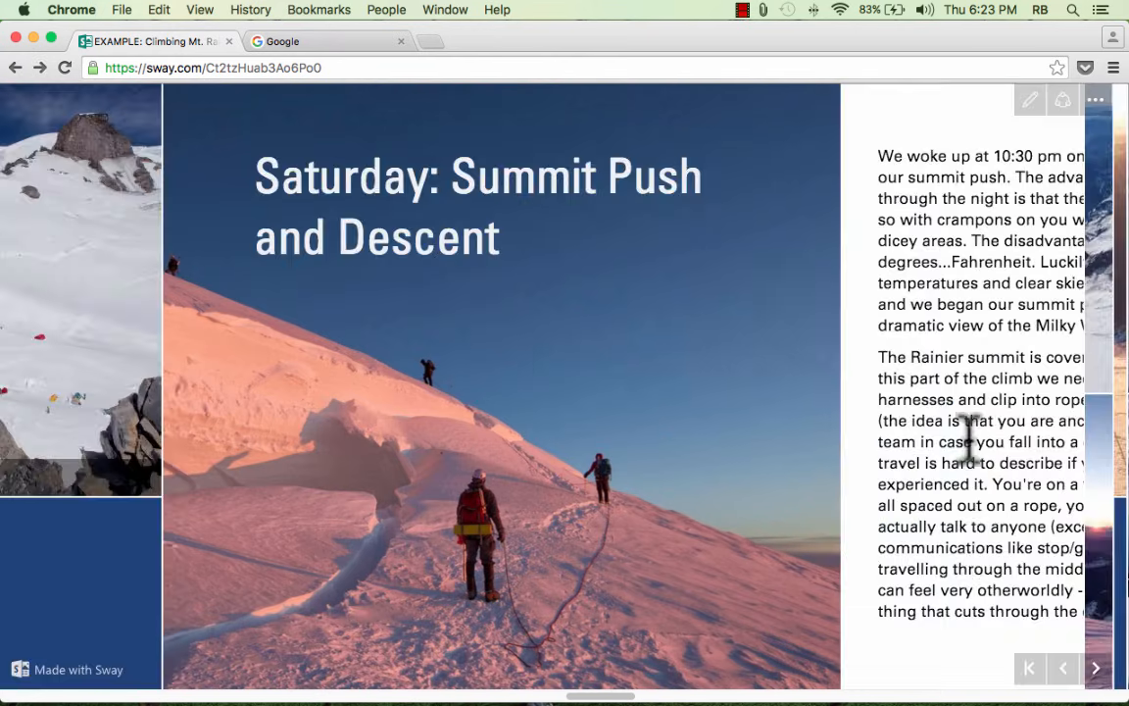
# - View the text and photos of the "Saturday: Summit Push and Descent" section, and return to the Storyline
pyautogui.scroll(-10, 861, 547)
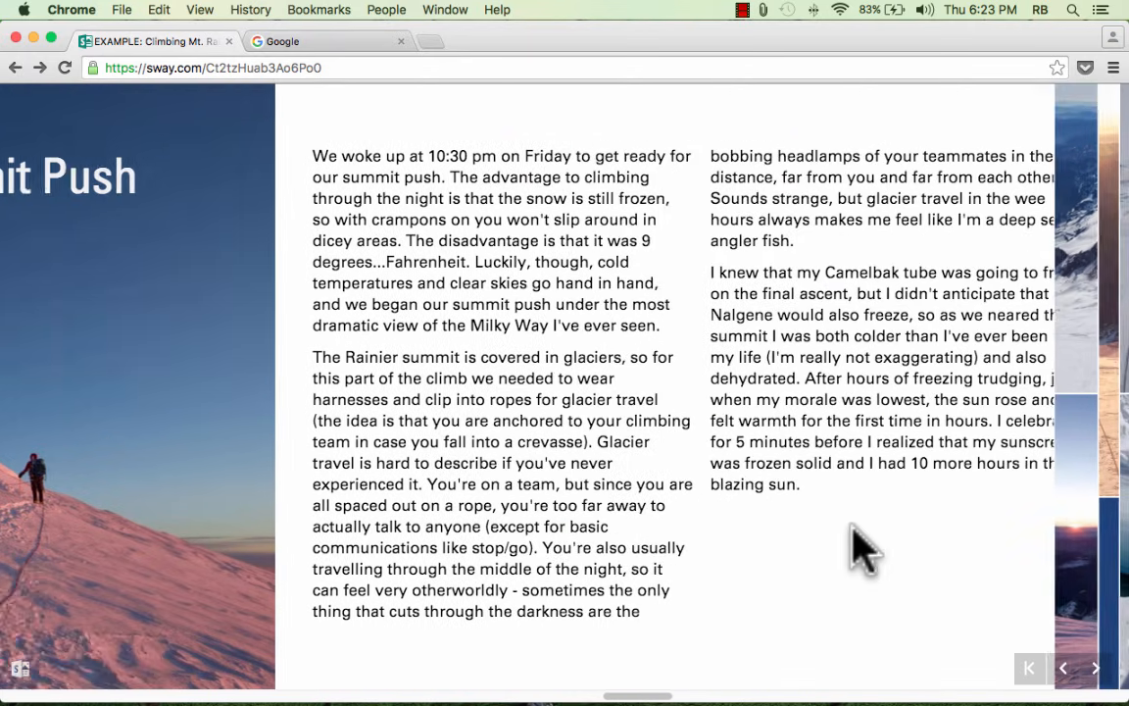
pyautogui.scroll(-15, 831, 535)
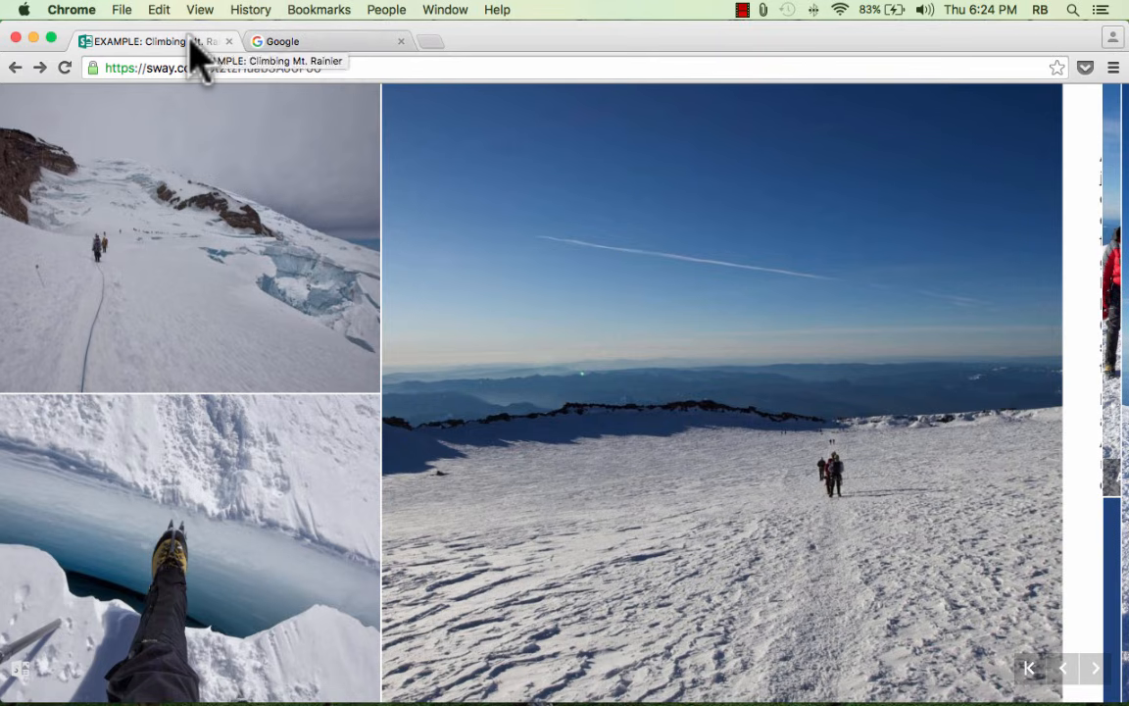
pyautogui.click(14, 69)
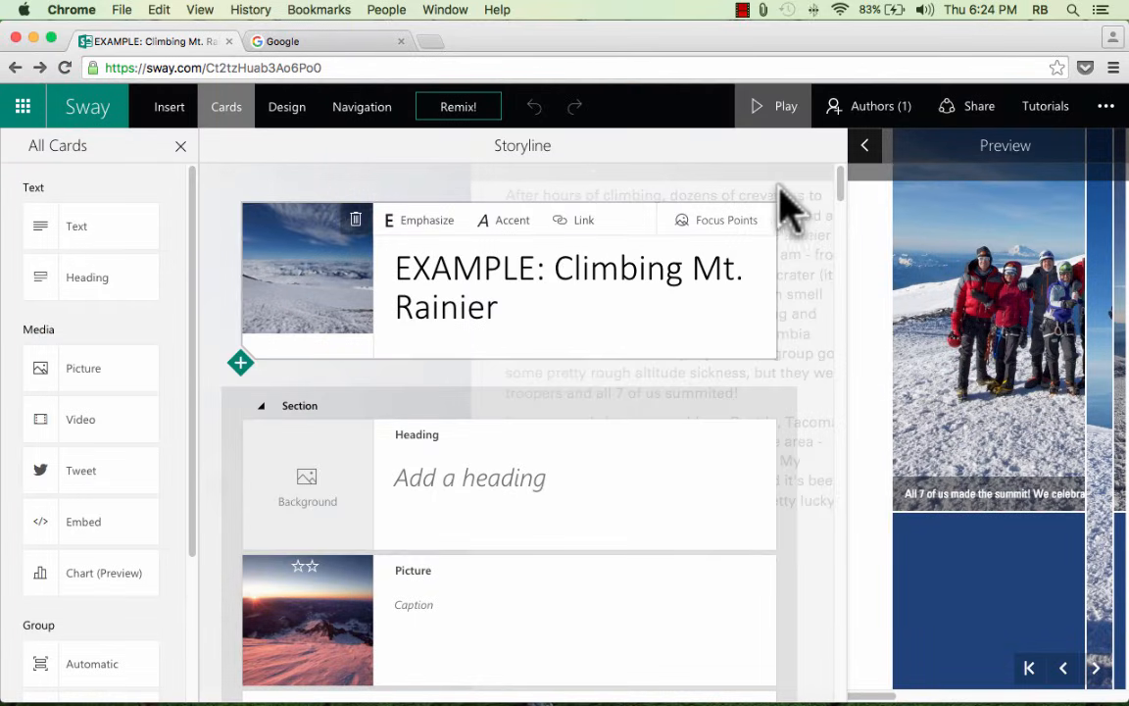
# - Create a new blank Sway from My Sways and title it "South America"
pyautogui.click(98, 110)
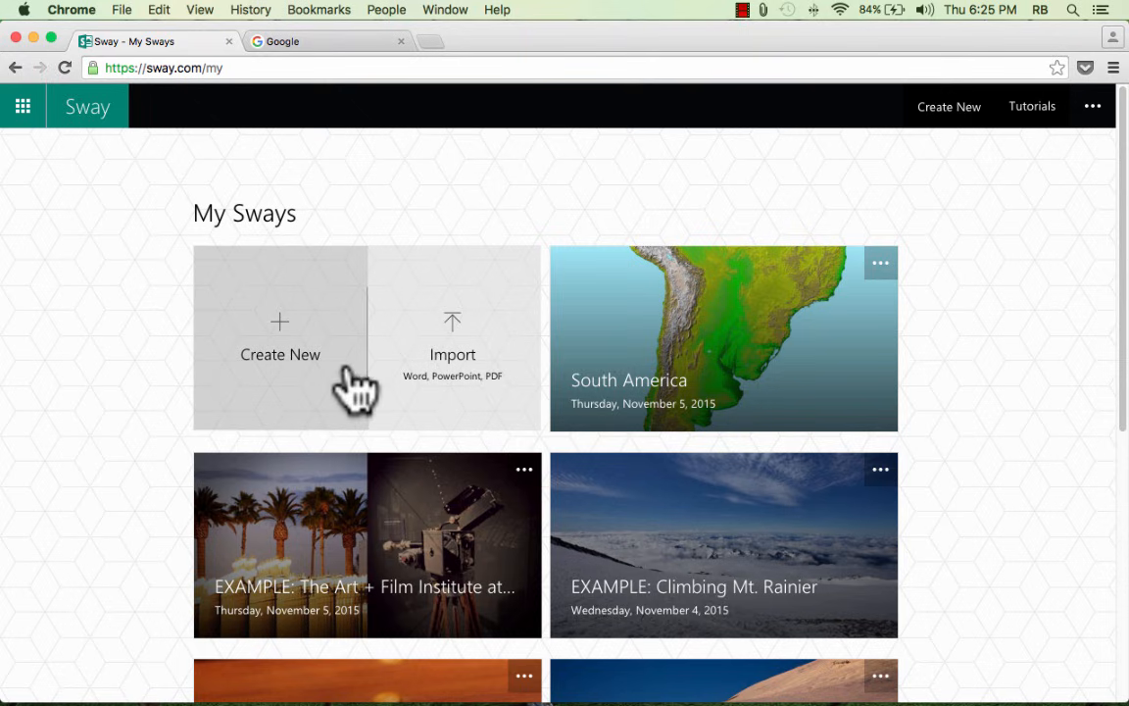
pyautogui.click(294, 353)
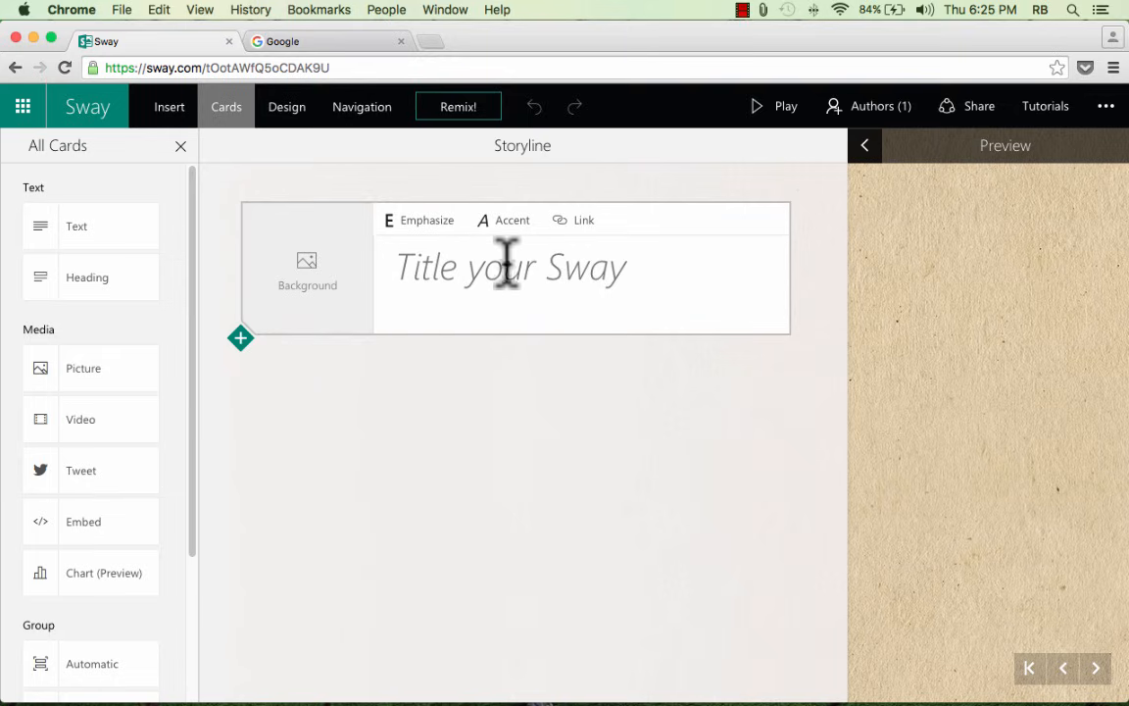
pyautogui.click(588, 266)
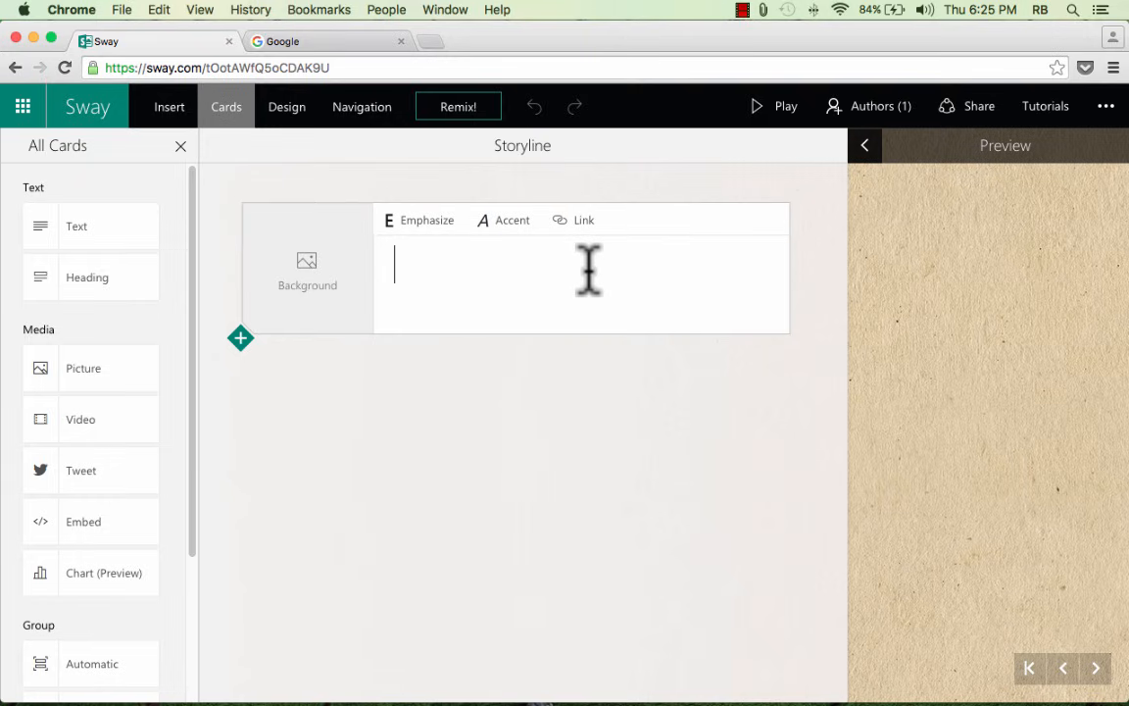
pyautogui.write('Sou')
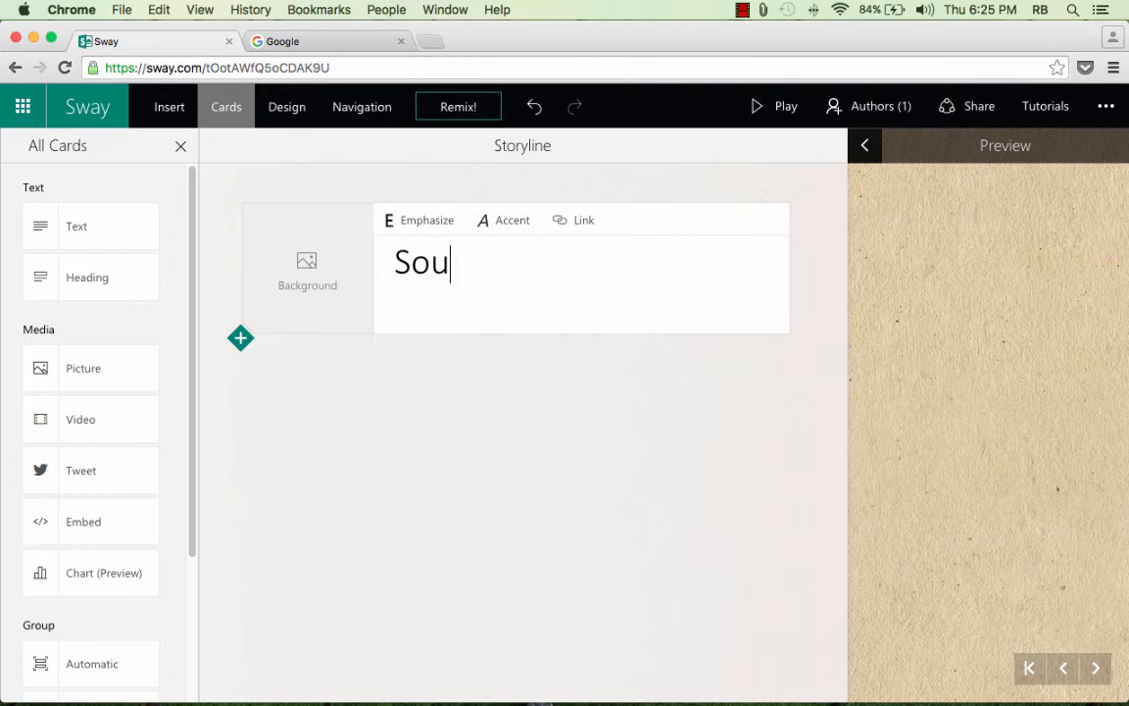
pyautogui.write('th America')
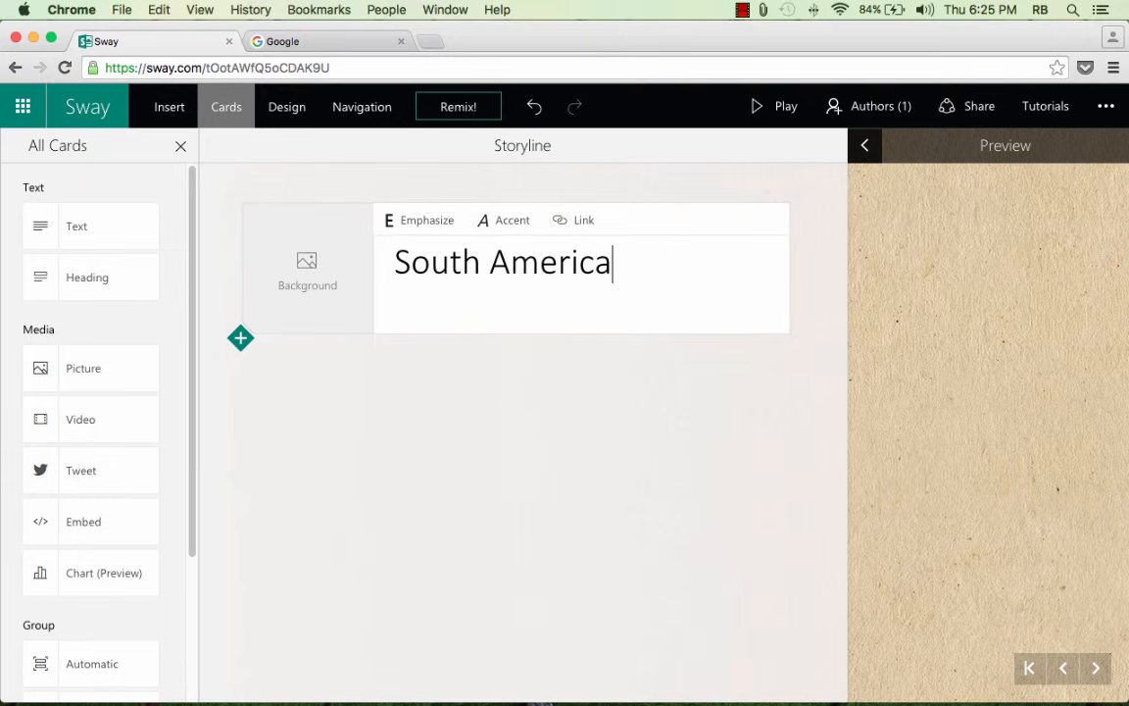
# - Try the Emphasize and Accent styles on the whole "South America" title, and remove both
pyautogui.moveTo(653, 263); pyautogui.dragTo(411, 244)
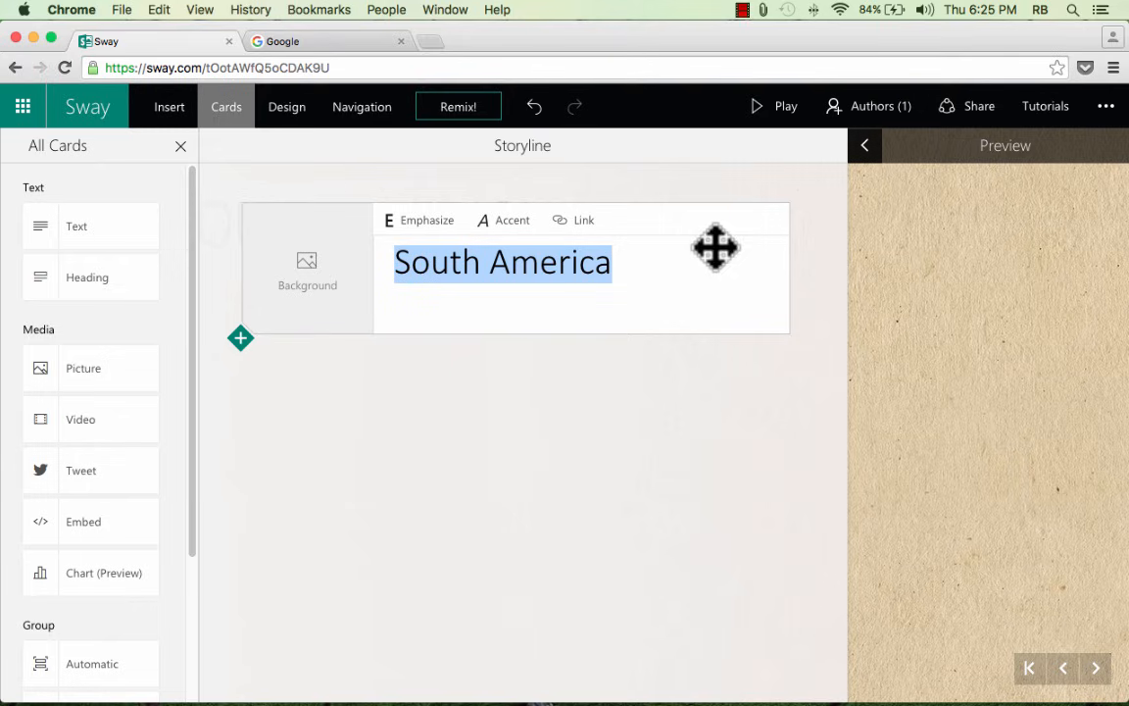
pyautogui.click(652, 279)
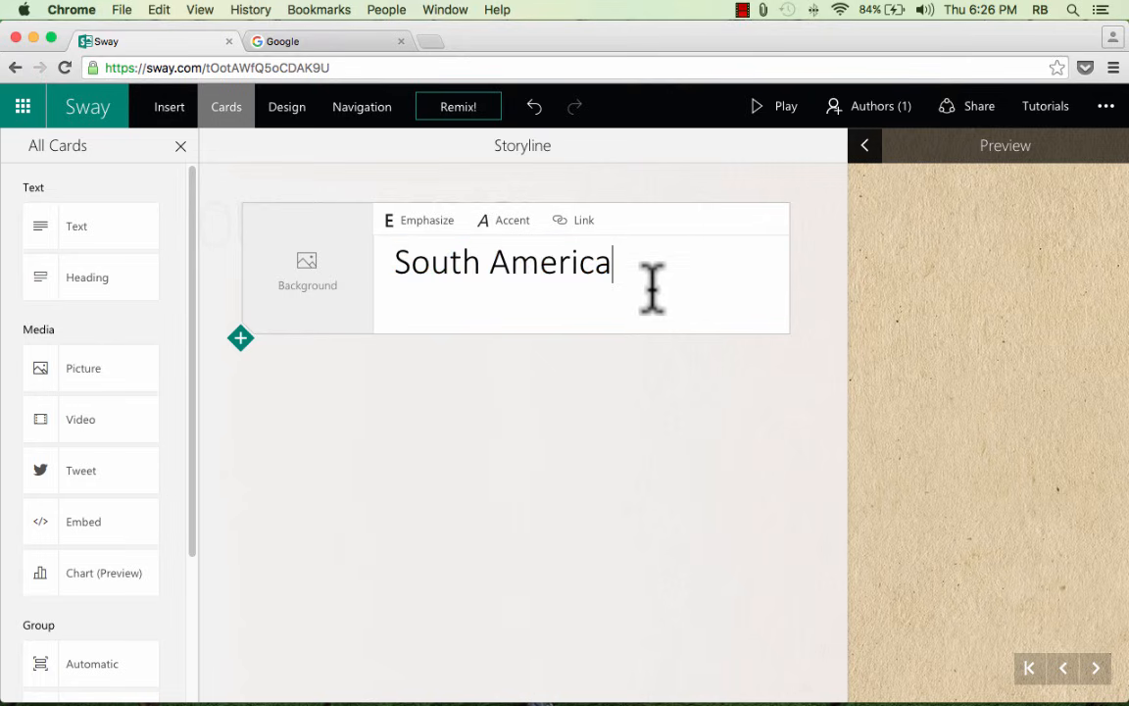
pyautogui.moveTo(660, 273); pyautogui.dragTo(338, 245)
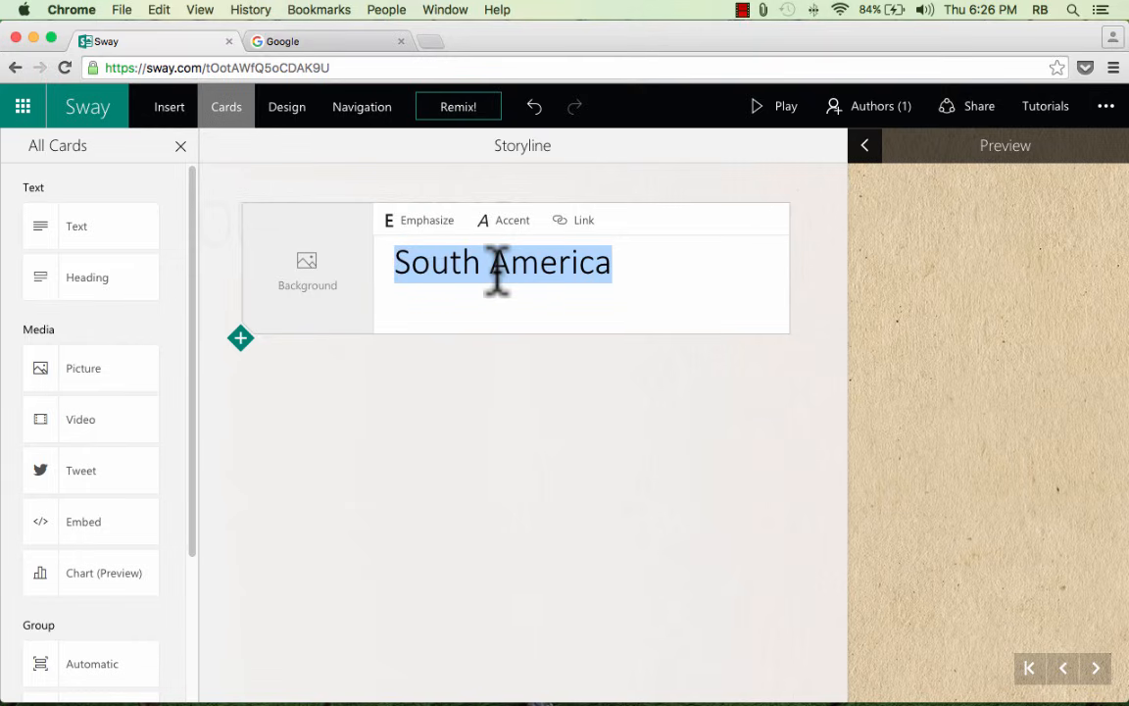
pyautogui.click(655, 266)
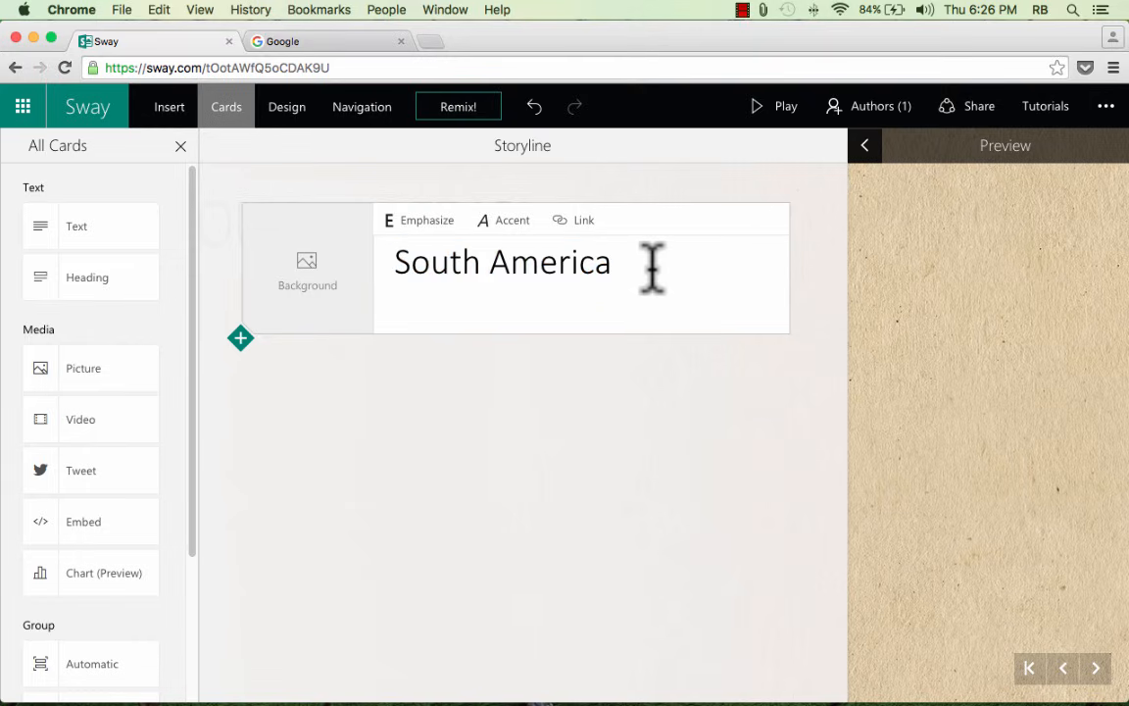
pyautogui.moveTo(620, 265); pyautogui.dragTo(348, 273)
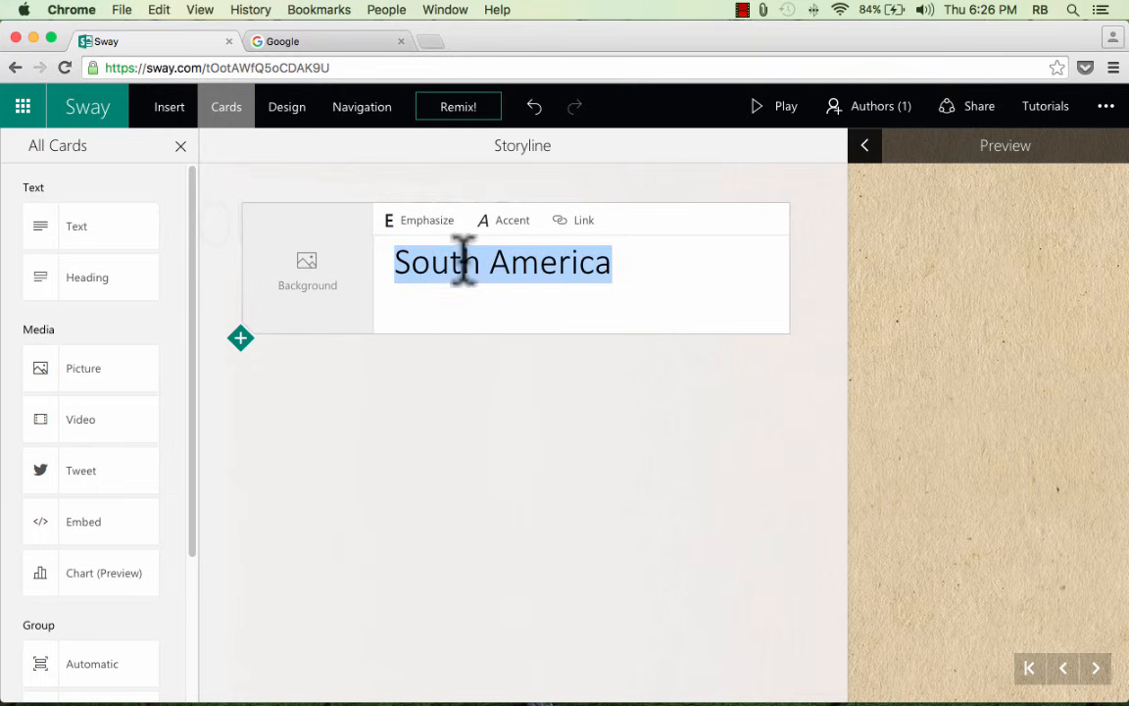
pyautogui.click(424, 223)
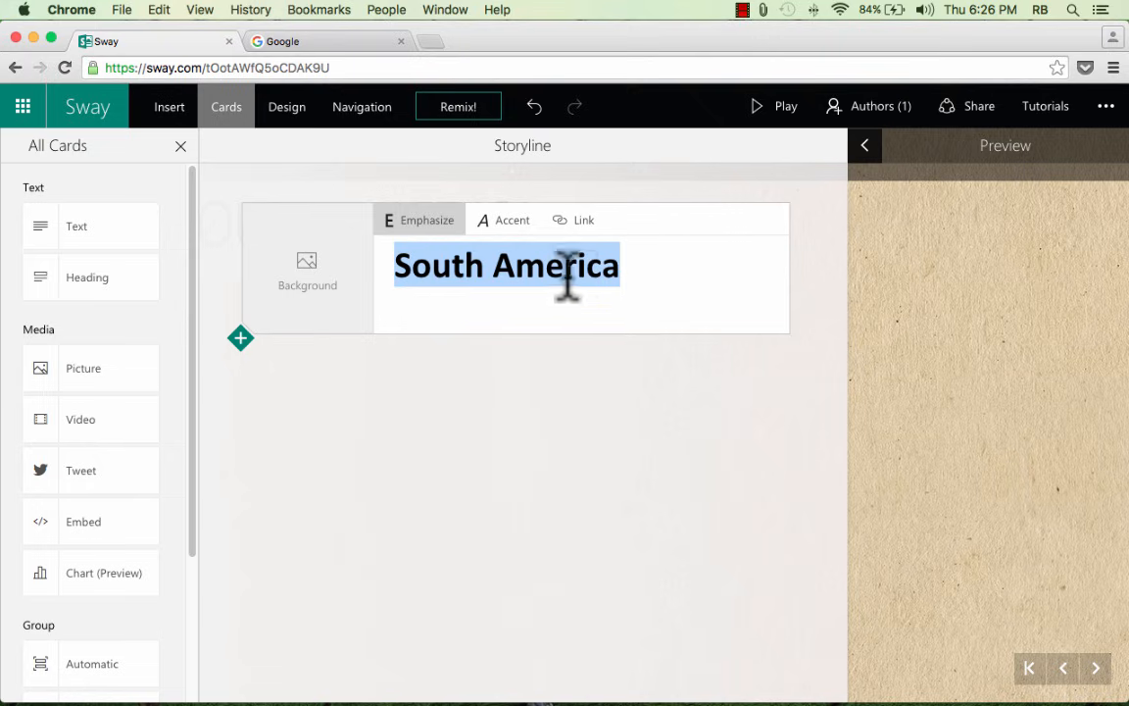
pyautogui.click(654, 270)
pyautogui.moveTo(654, 270); pyautogui.dragTo(365, 275)
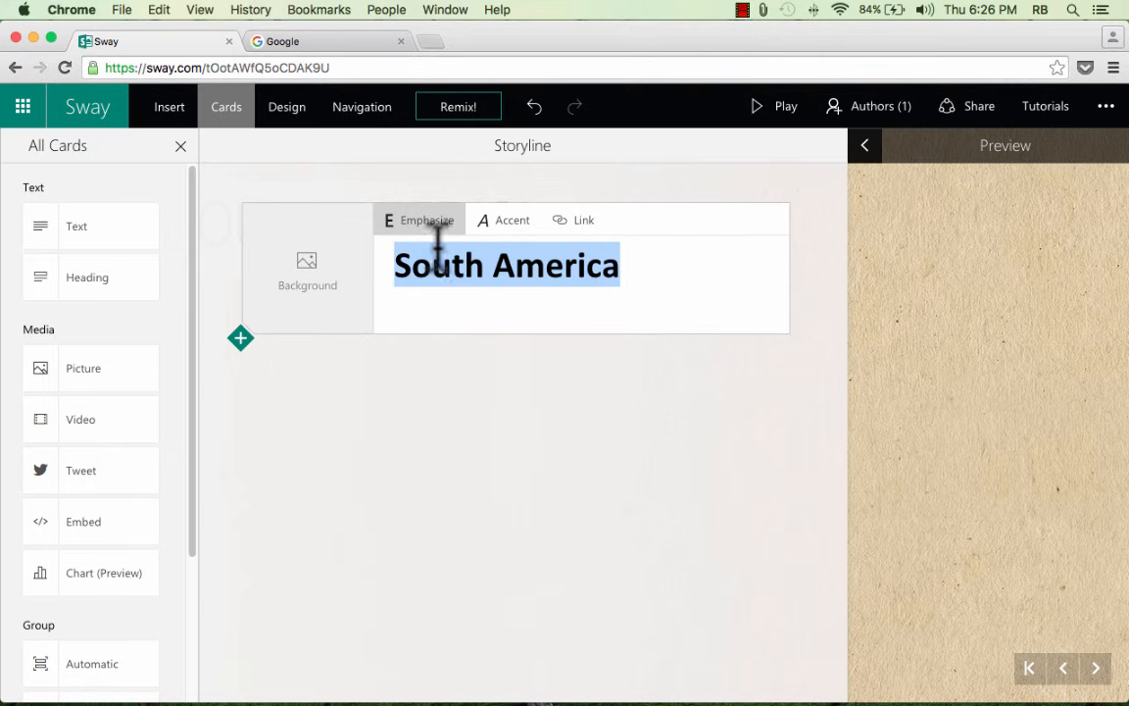
pyautogui.click(511, 224)
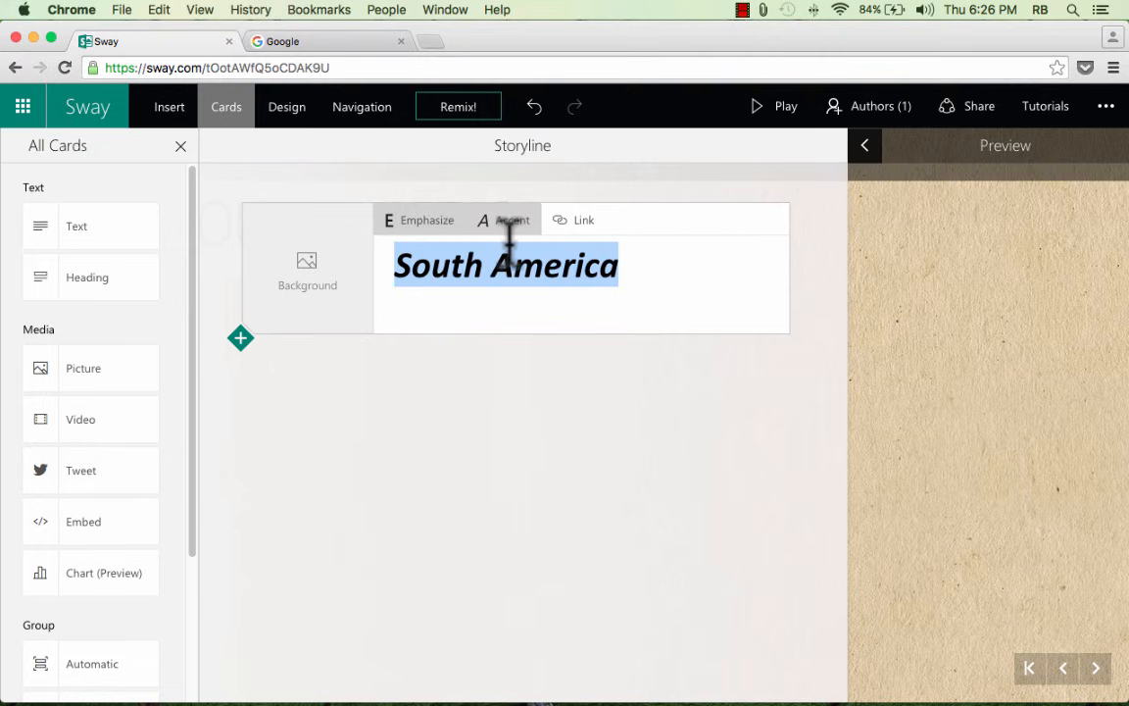
pyautogui.click(482, 223)
pyautogui.click(441, 227)
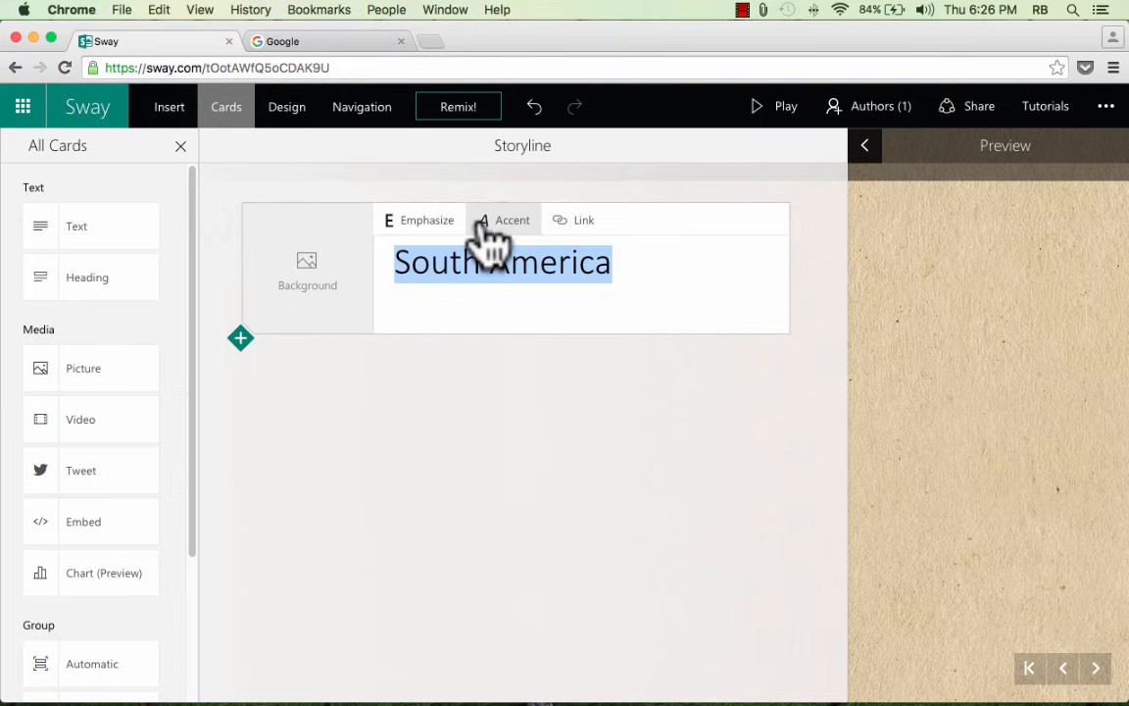
# - Emphasize only the word "America" in the title
pyautogui.click(651, 299)
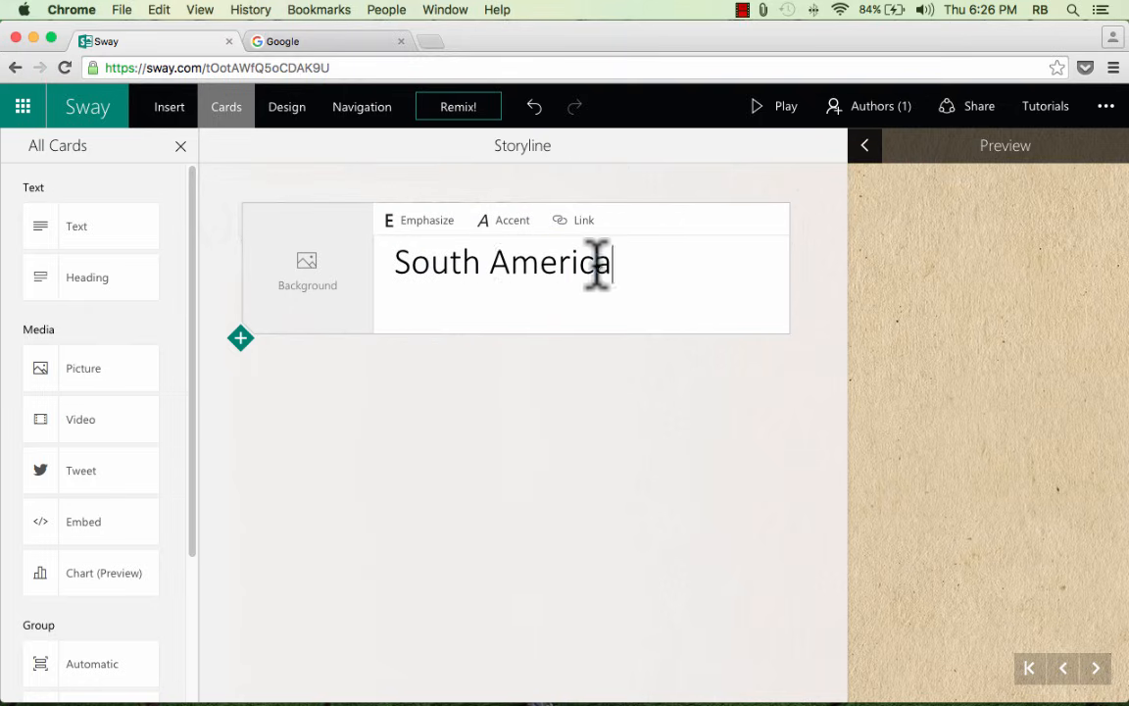
pyautogui.moveTo(597, 262); pyautogui.dragTo(360, 282)
pyautogui.click(572, 343)
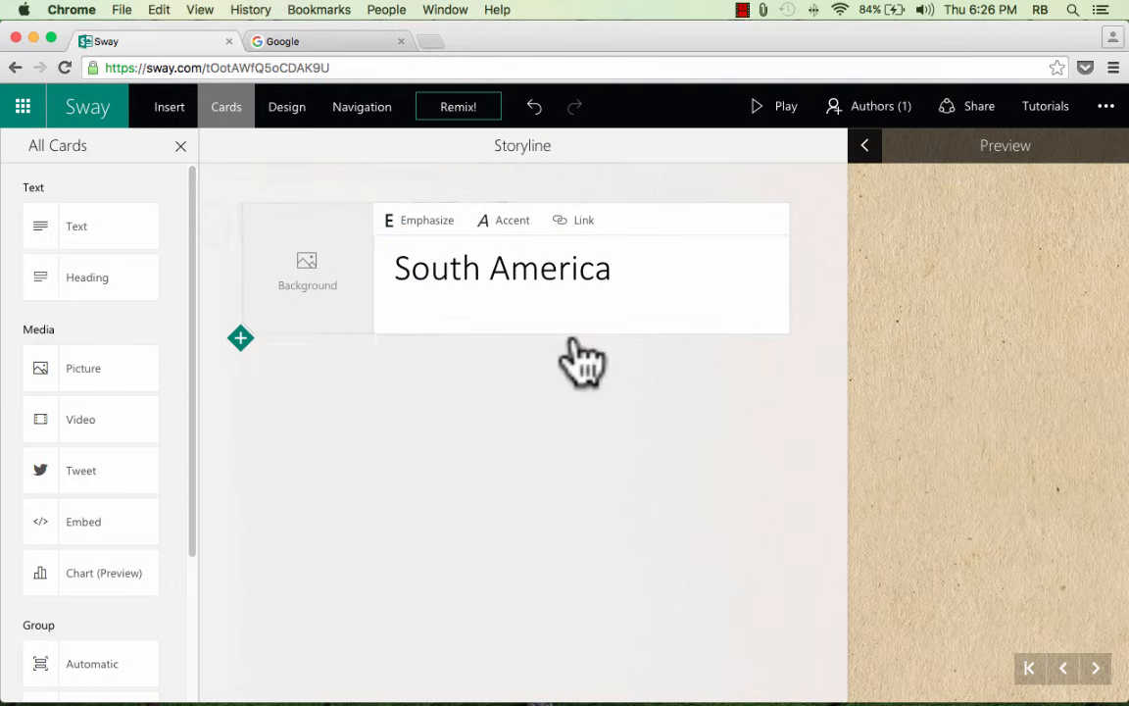
pyautogui.moveTo(623, 266); pyautogui.dragTo(373, 272)
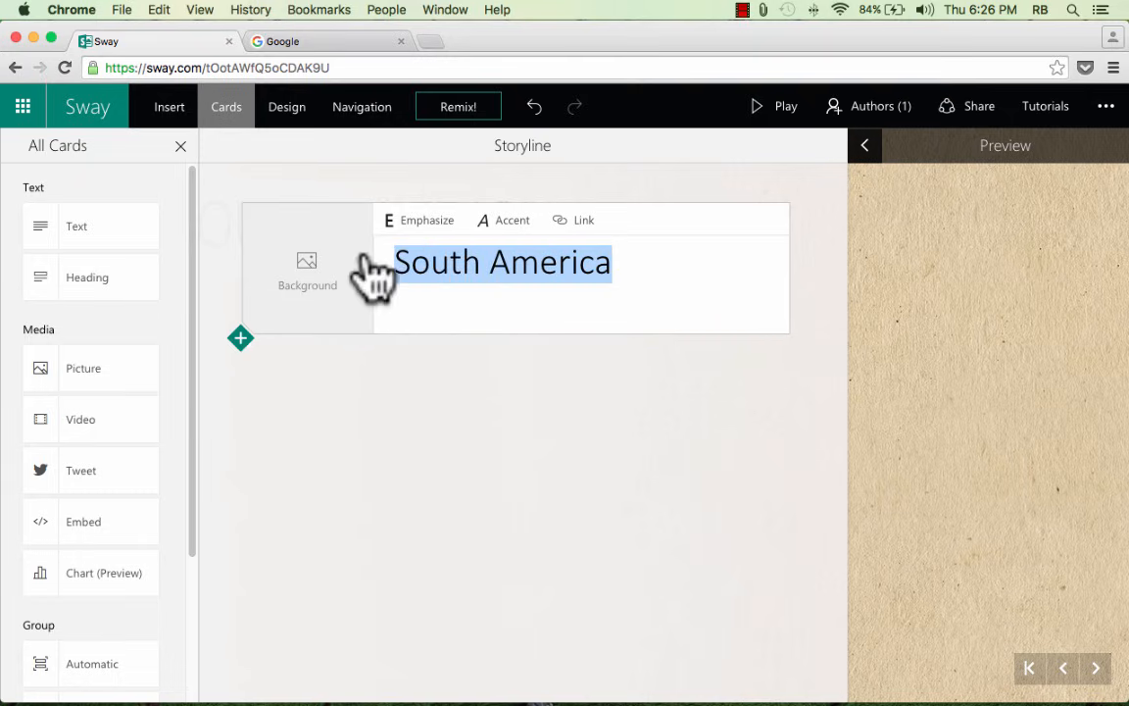
pyautogui.click(683, 262)
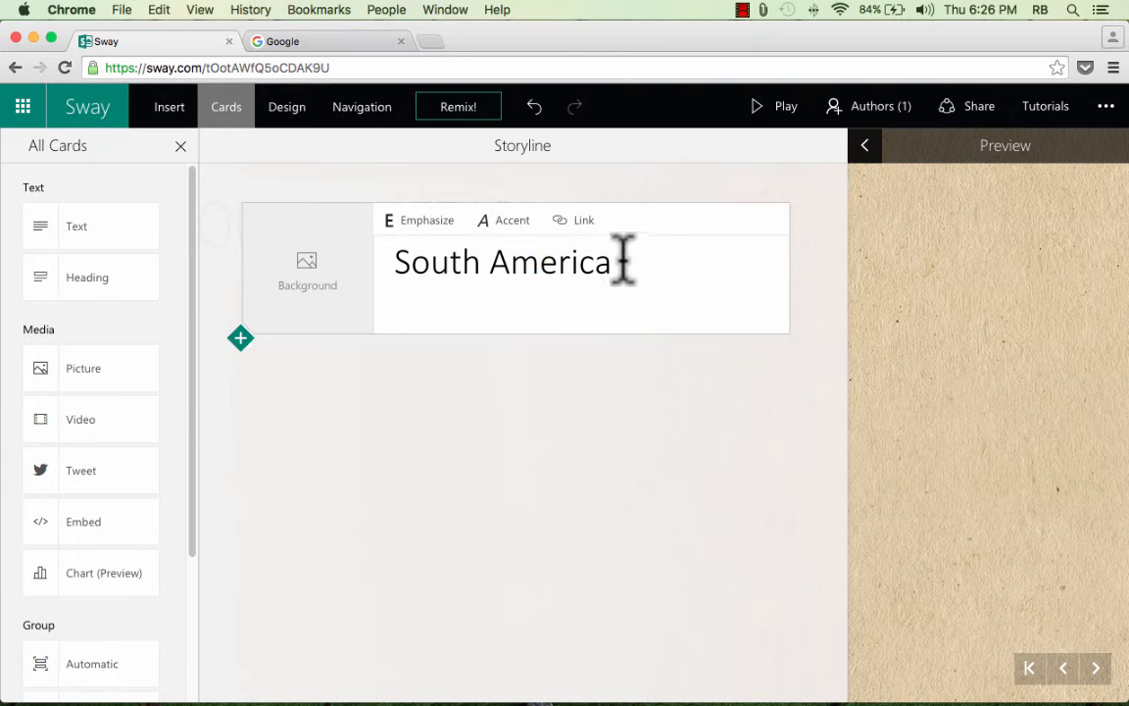
pyautogui.hotkey('shift', 'alt', 'Left')
pyautogui.click(397, 222)
pyautogui.click(676, 305)
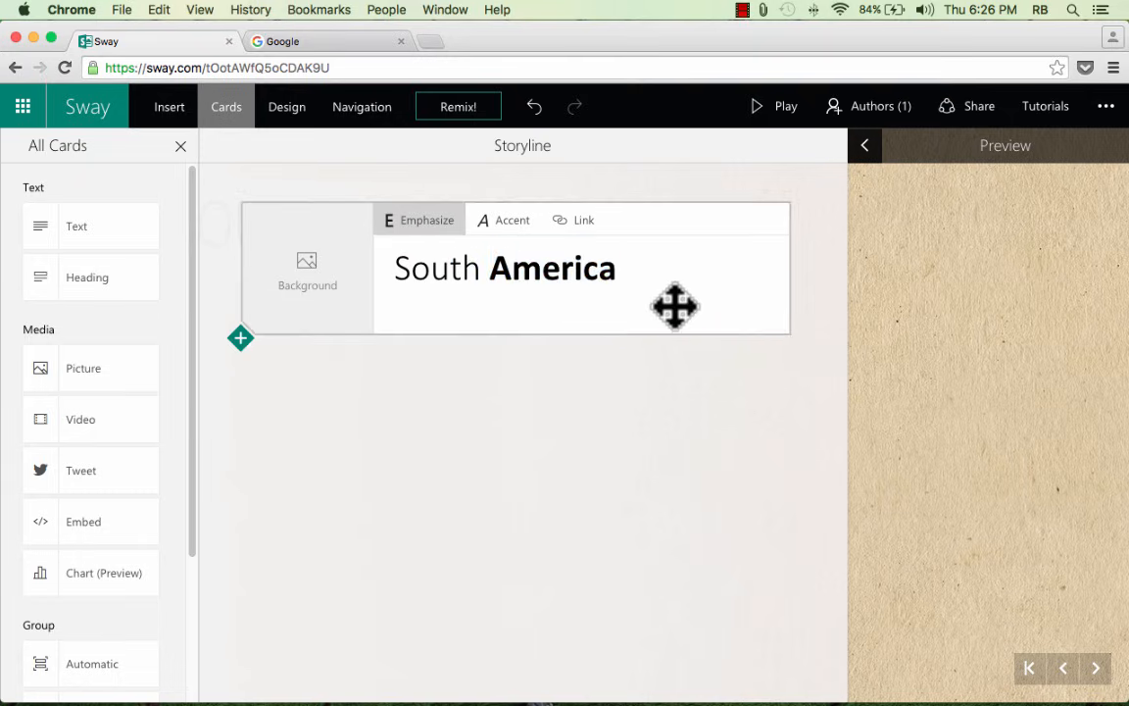
pyautogui.click(632, 270)
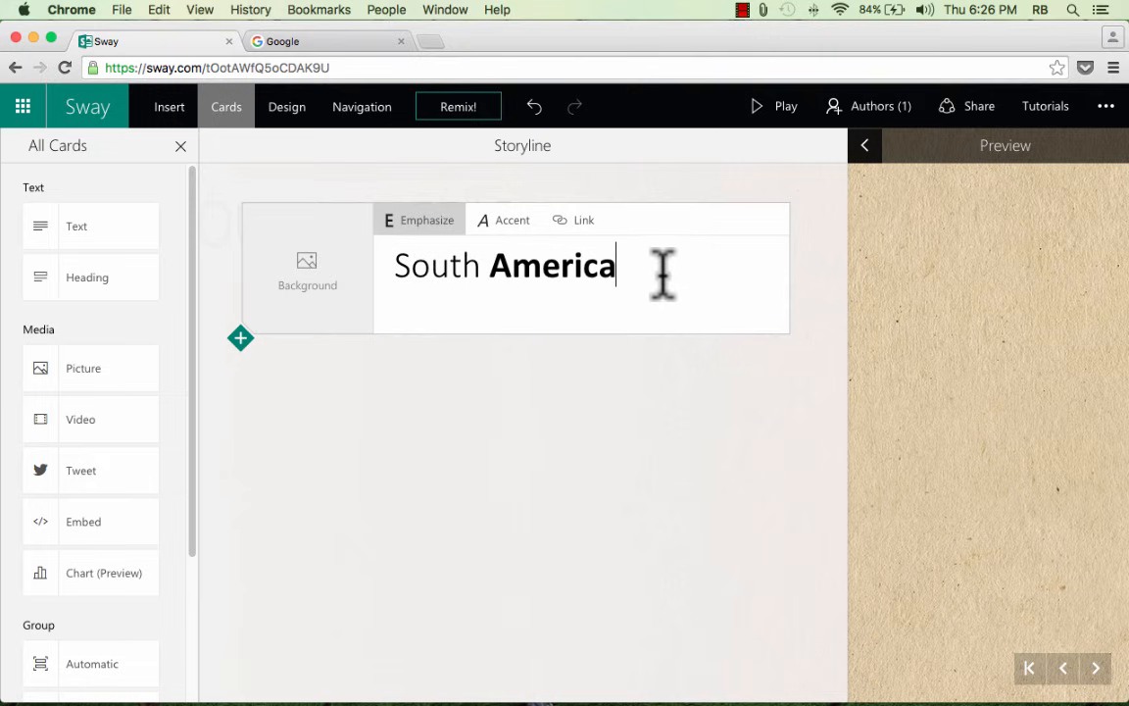
# - Emphasize the whole "South America" title, and view its link settings without adding a link
pyautogui.moveTo(632, 272); pyautogui.dragTo(361, 269)
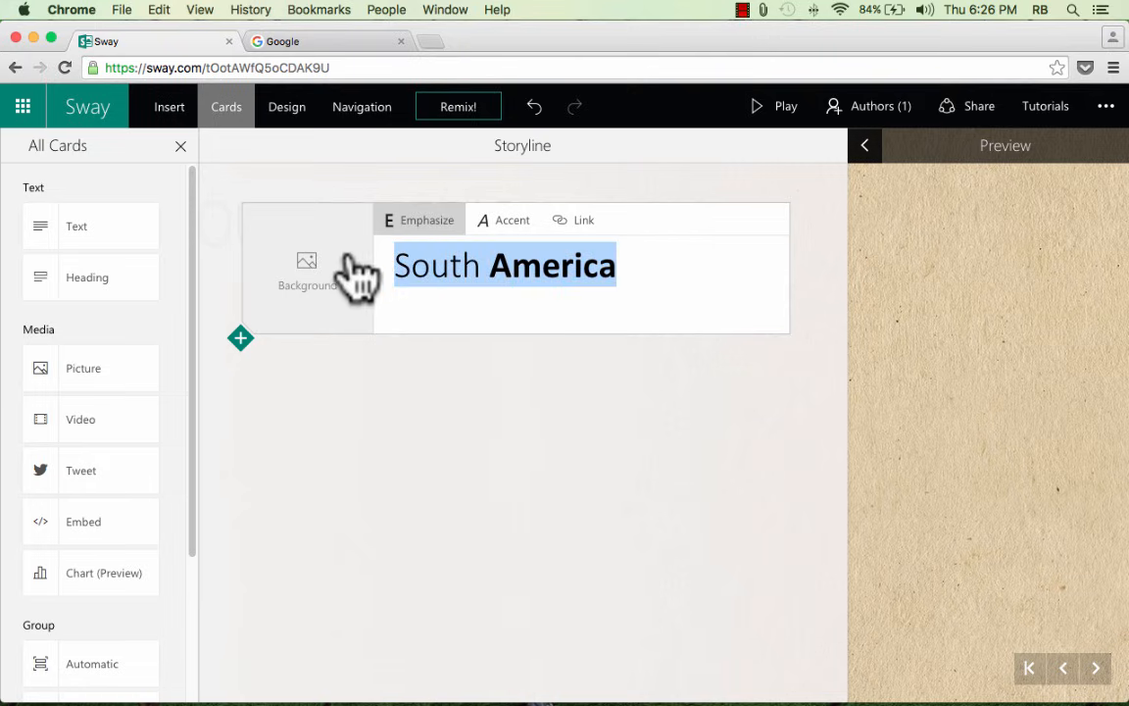
pyautogui.click(411, 234)
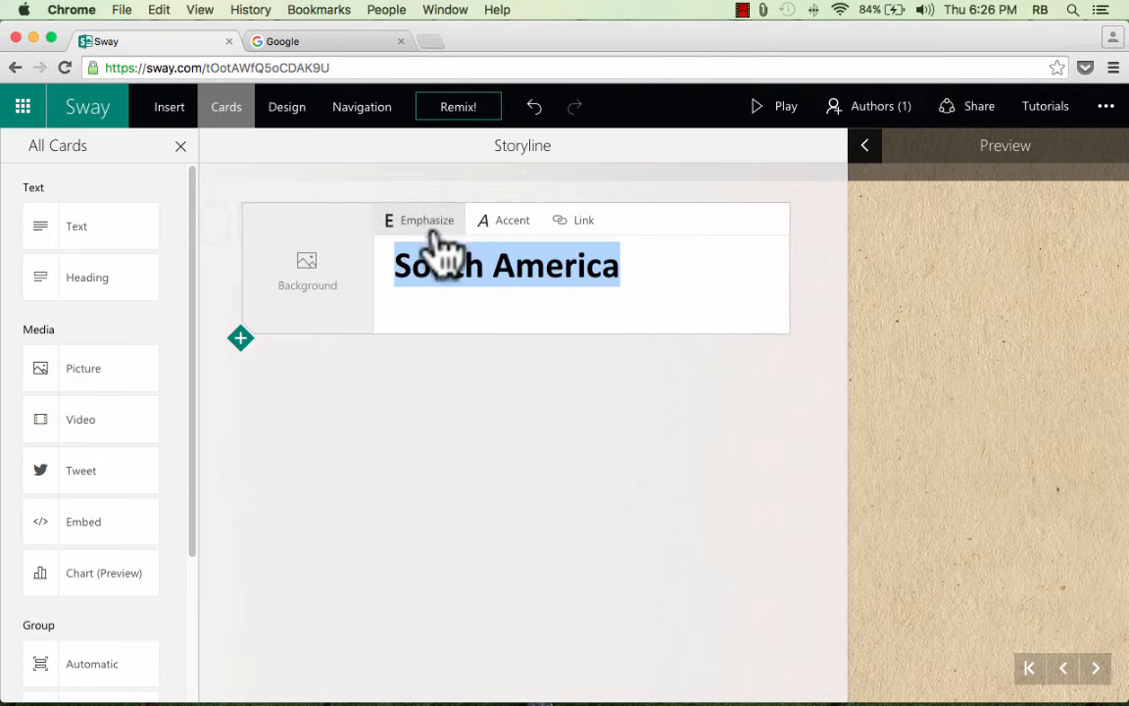
pyautogui.click(579, 222)
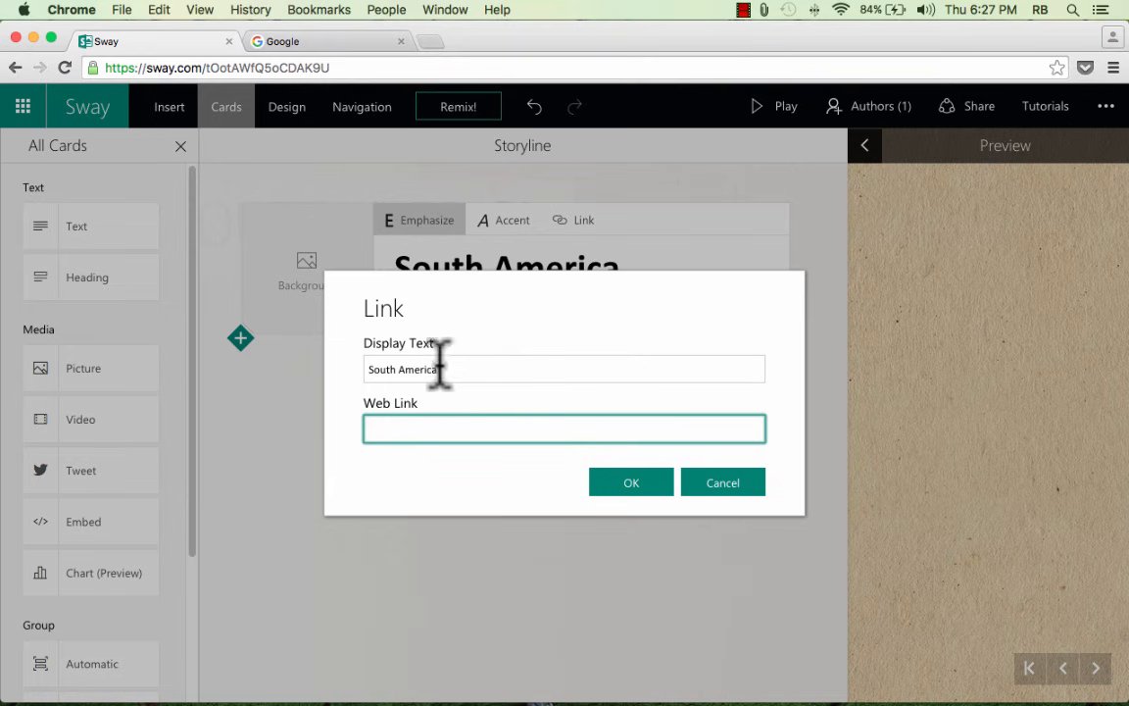
pyautogui.click(725, 487)
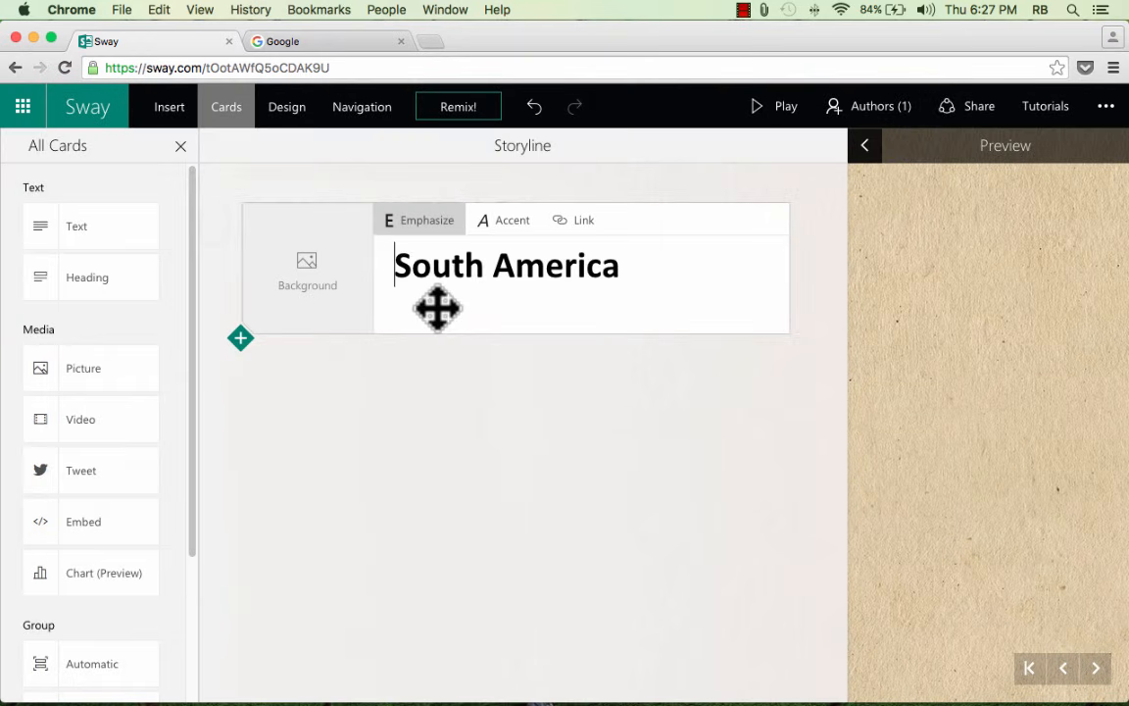
# - Open the suggested South America media for the title card's background, keeping Suggested as the content source
pyautogui.click(319, 294)
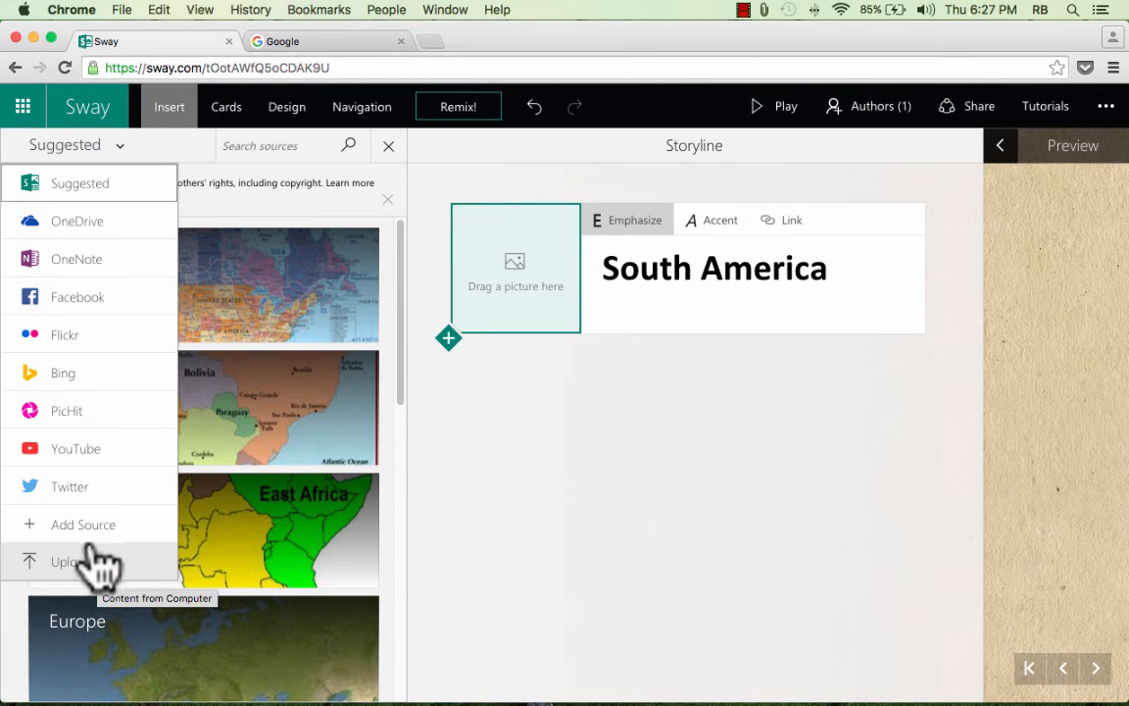
pyautogui.click(76, 192)
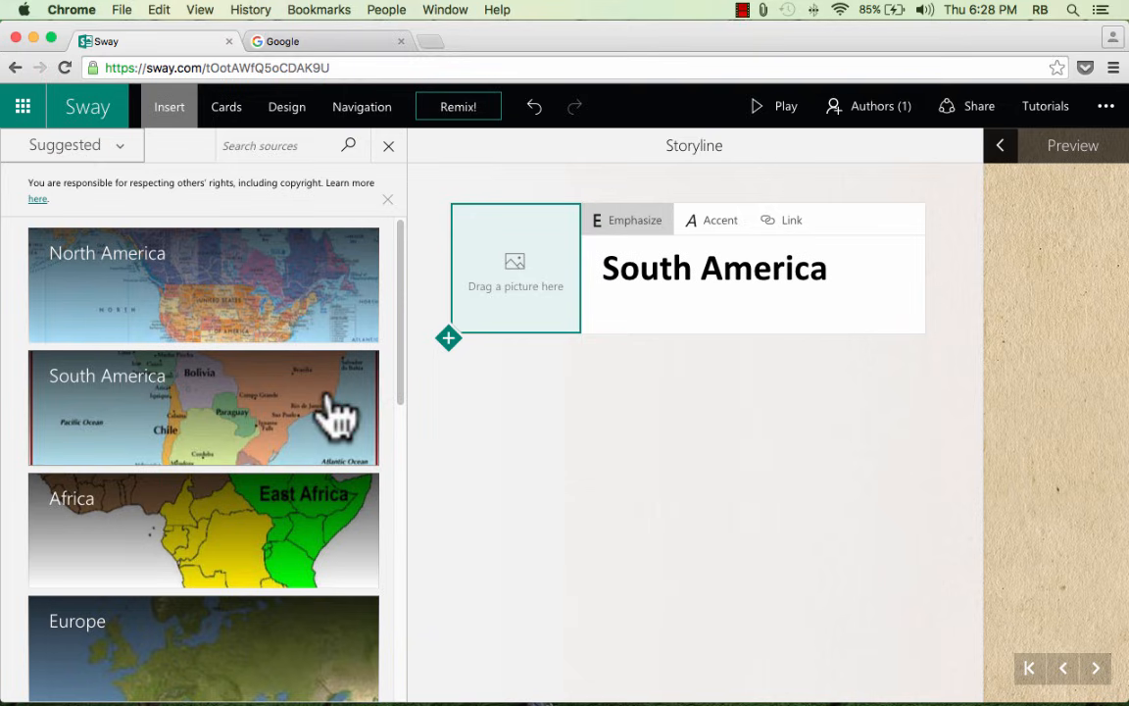
pyautogui.click(130, 404)
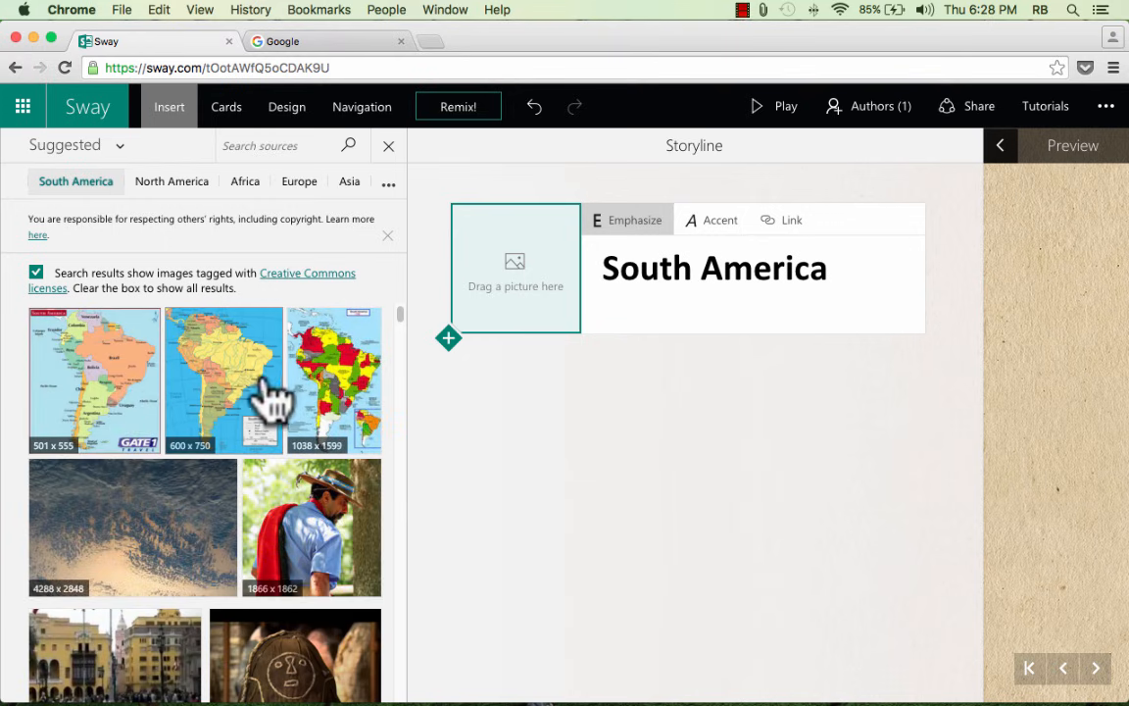
# - Browse the suggested South America pictures, videos and tweets for the title card's background
pyautogui.scroll(-1, 398, 312)
pyautogui.scroll(-3, 402, 333)
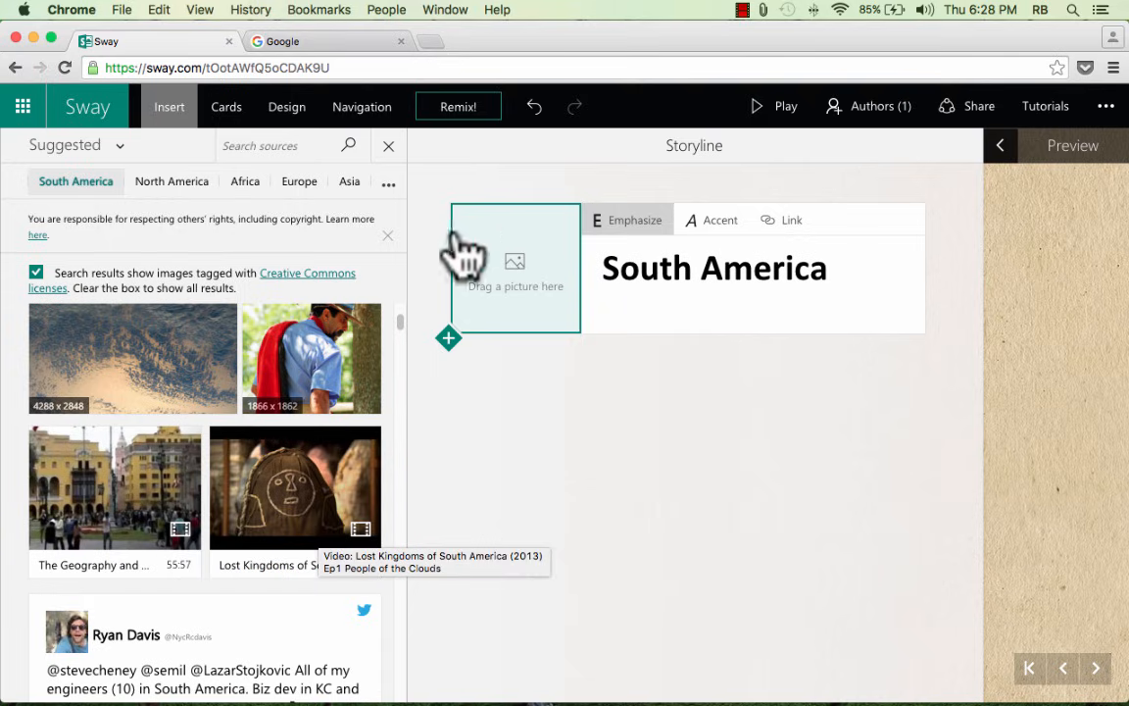
pyautogui.scroll(-5, 398, 323)
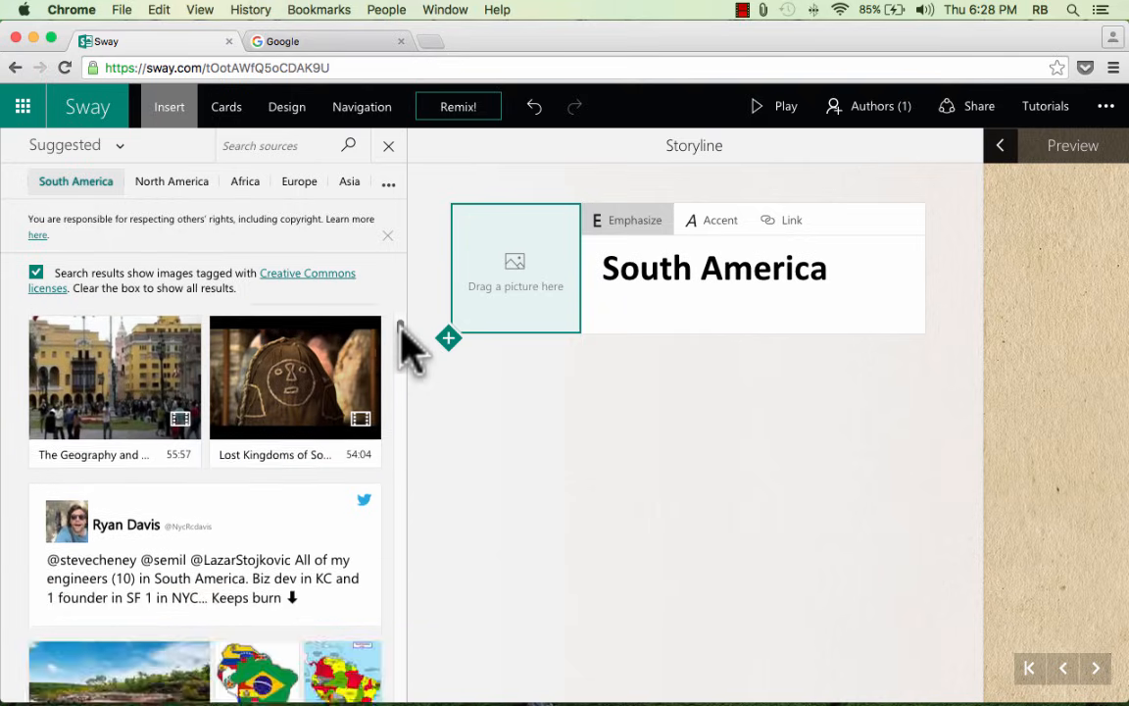
pyautogui.scroll(-2, 399, 333)
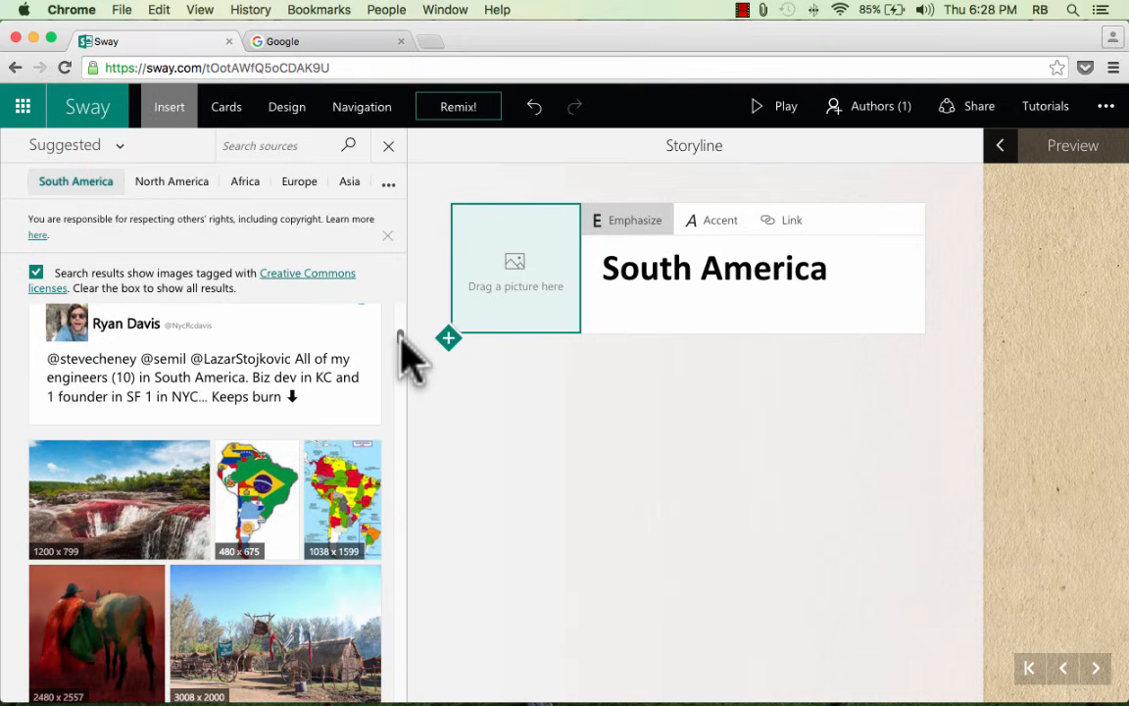
pyautogui.scroll(2, 398, 329)
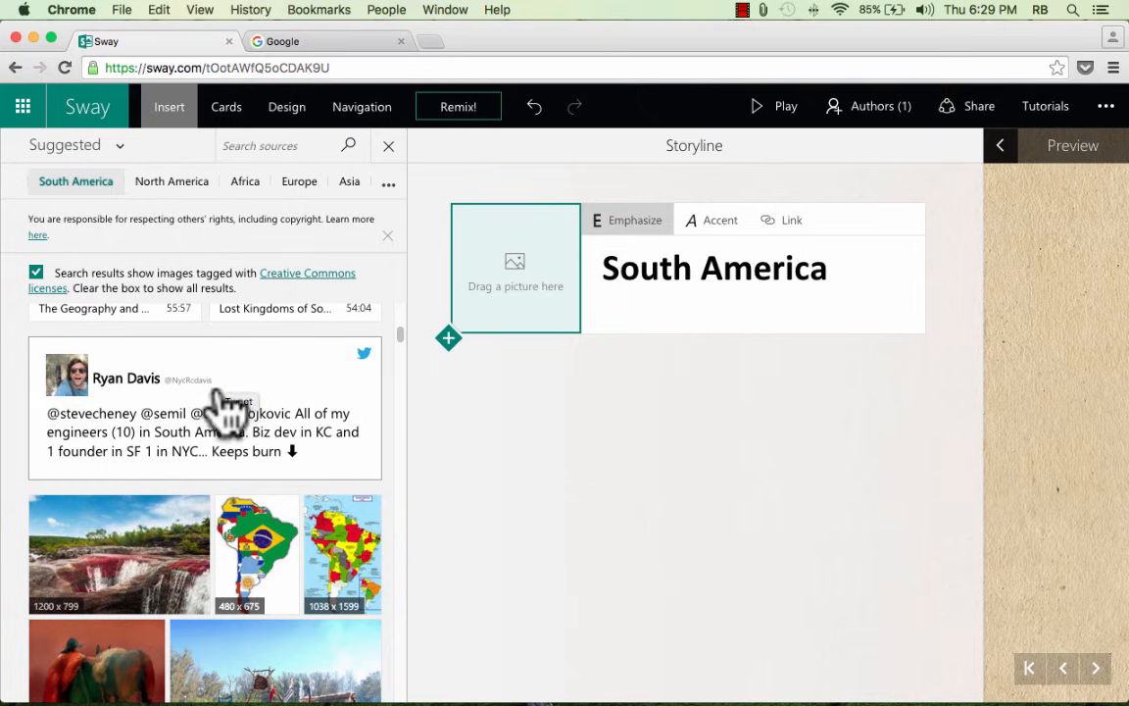
pyautogui.scroll(-10, 403, 358)
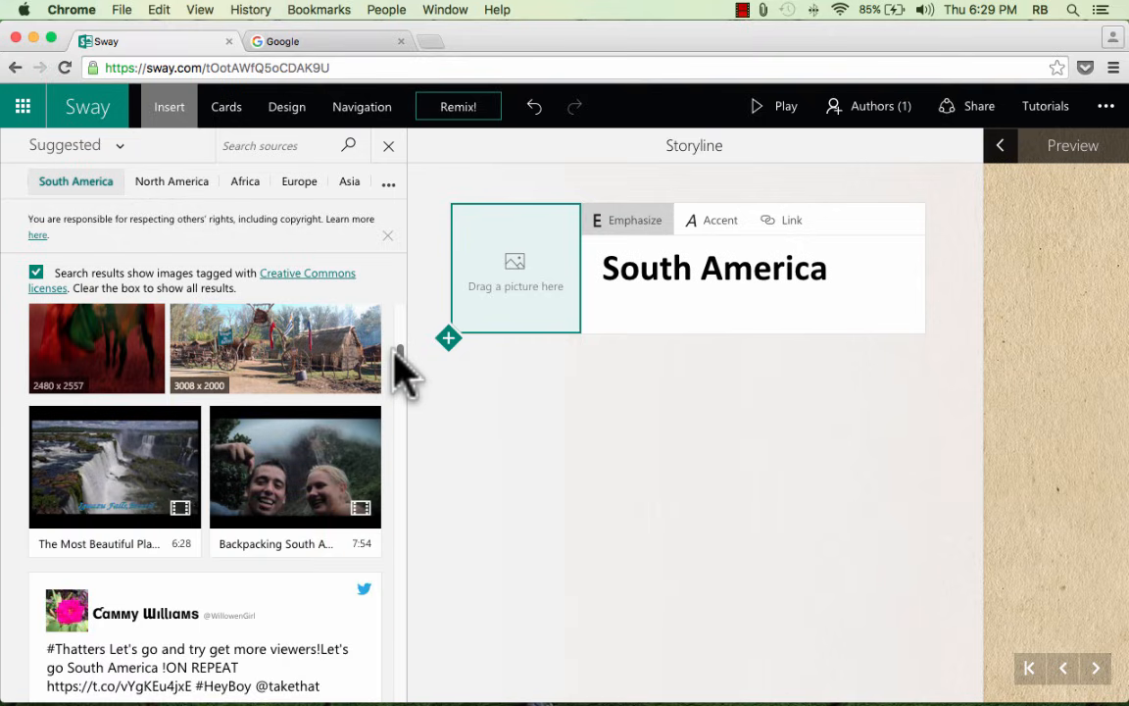
pyautogui.moveTo(394, 348); pyautogui.dragTo(403, 282)
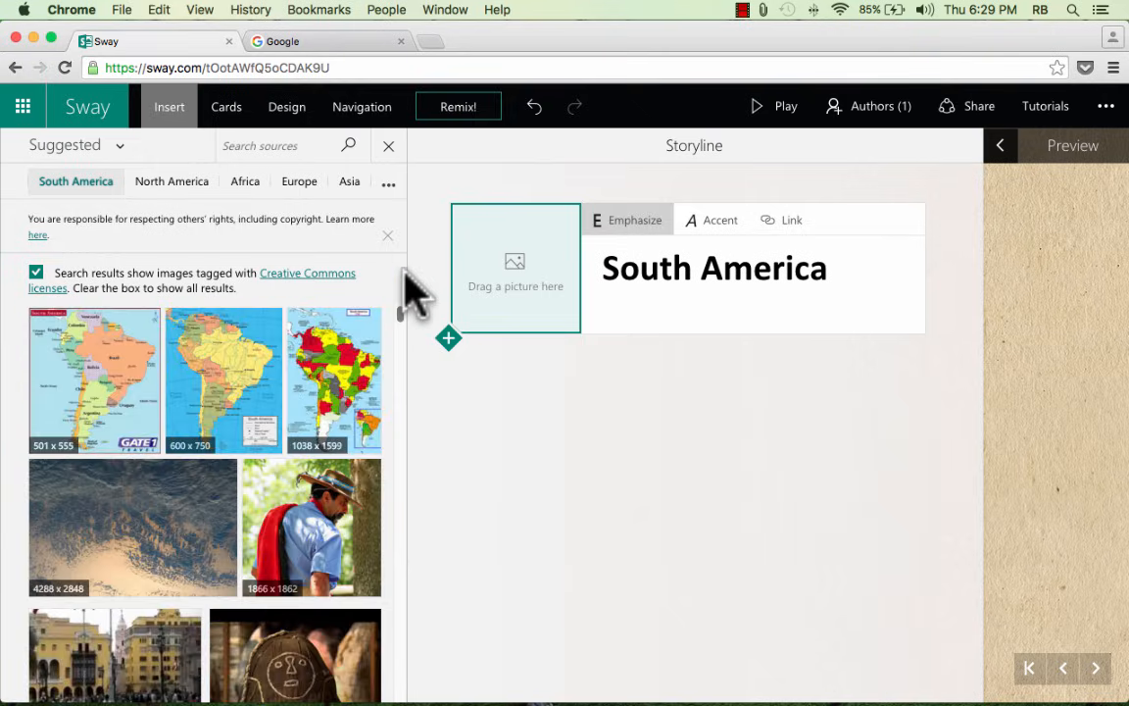
# - Try showing all suggested results without the Creative Commons filter, and restore the filter
pyautogui.click(35, 273)
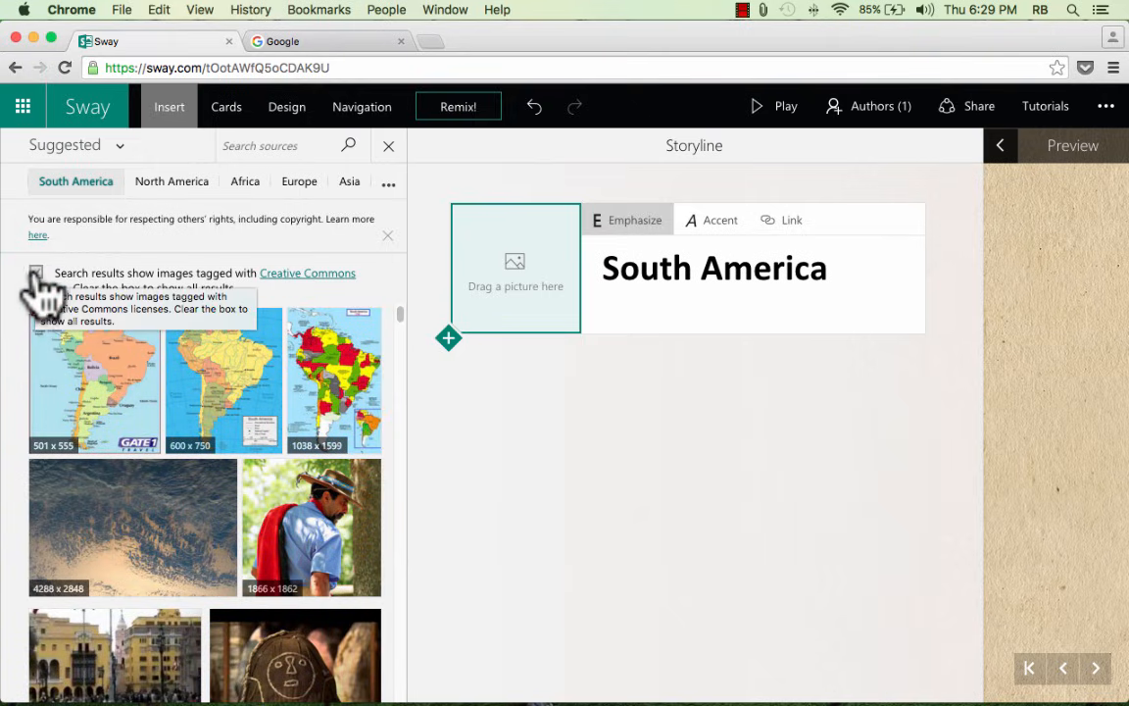
pyautogui.click(35, 273)
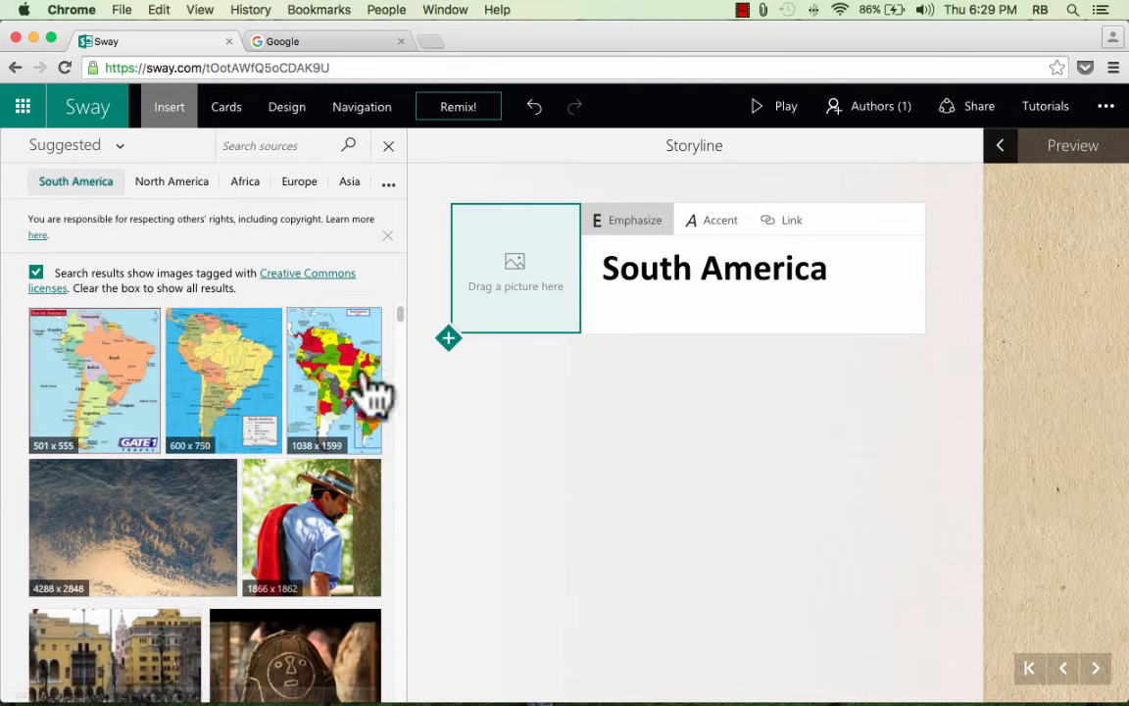
pyautogui.click(35, 272)
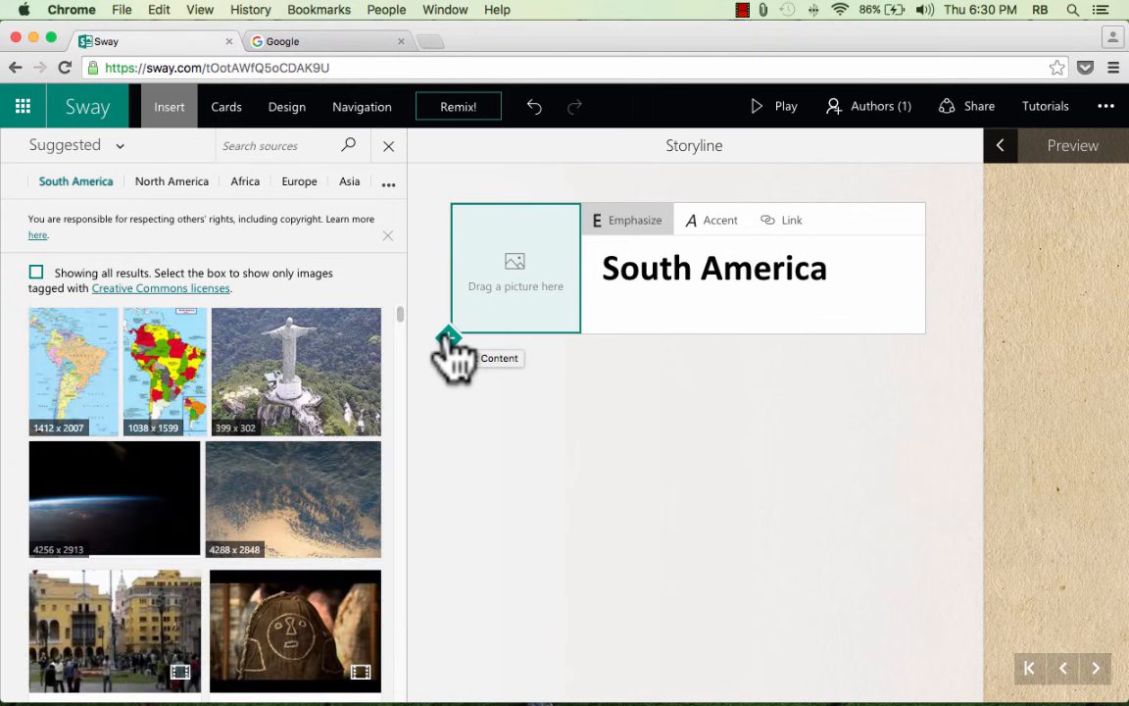
pyautogui.click(36, 274)
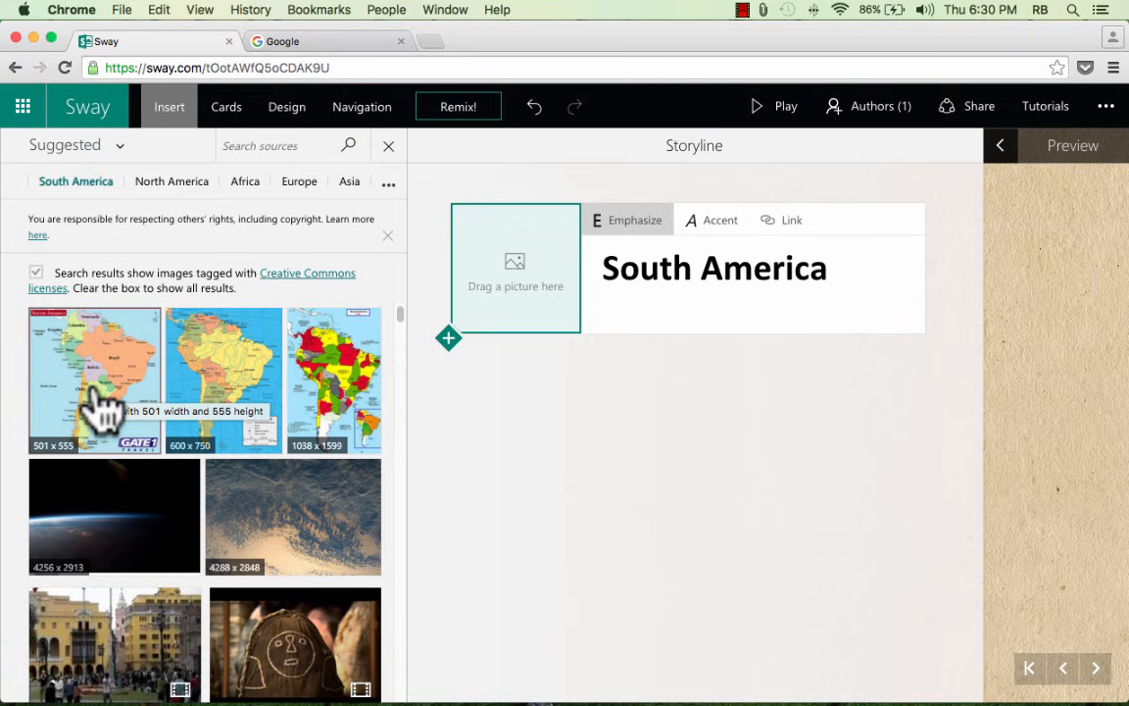
# - Use the 501 x 555 Gate 1 Travel map as the title card's background, and play the Sway to review it before returning to editing
pyautogui.click(98, 406)
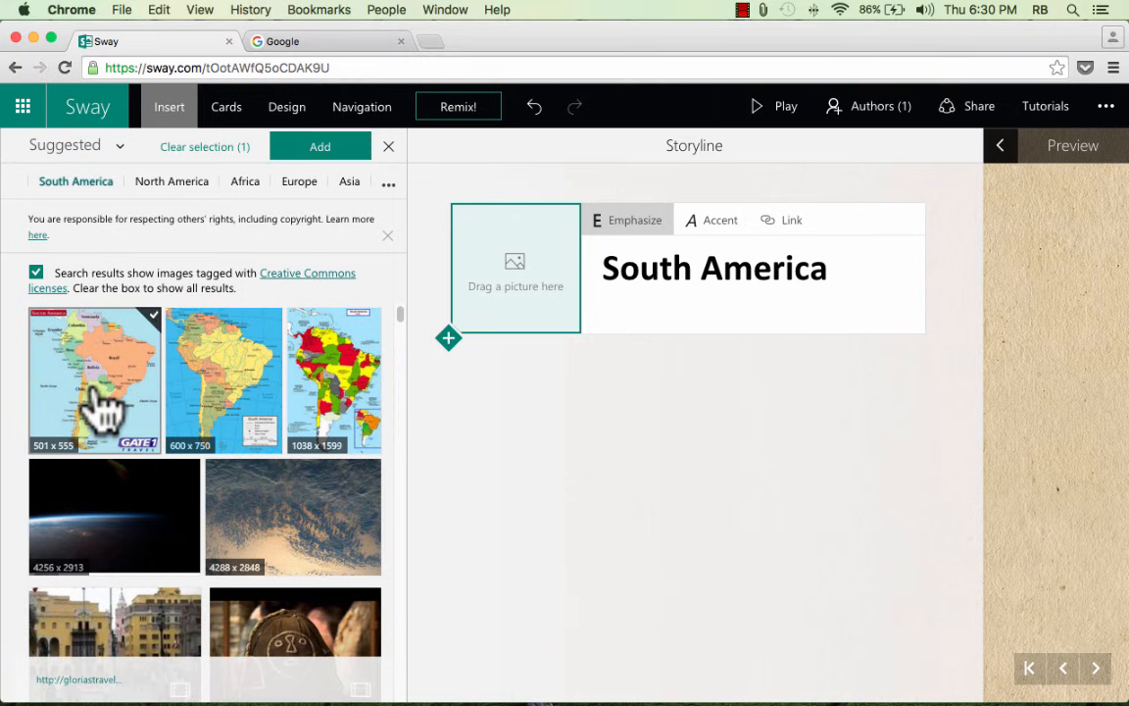
pyautogui.moveTo(98, 407); pyautogui.dragTo(531, 287)
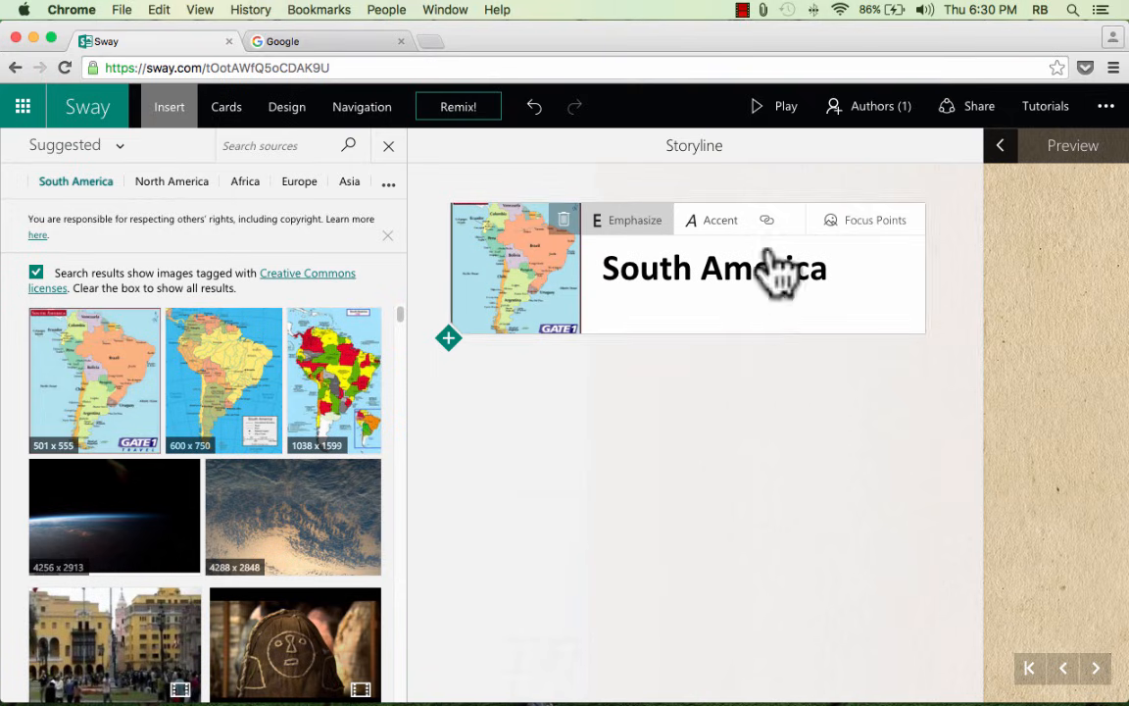
pyautogui.click(789, 116)
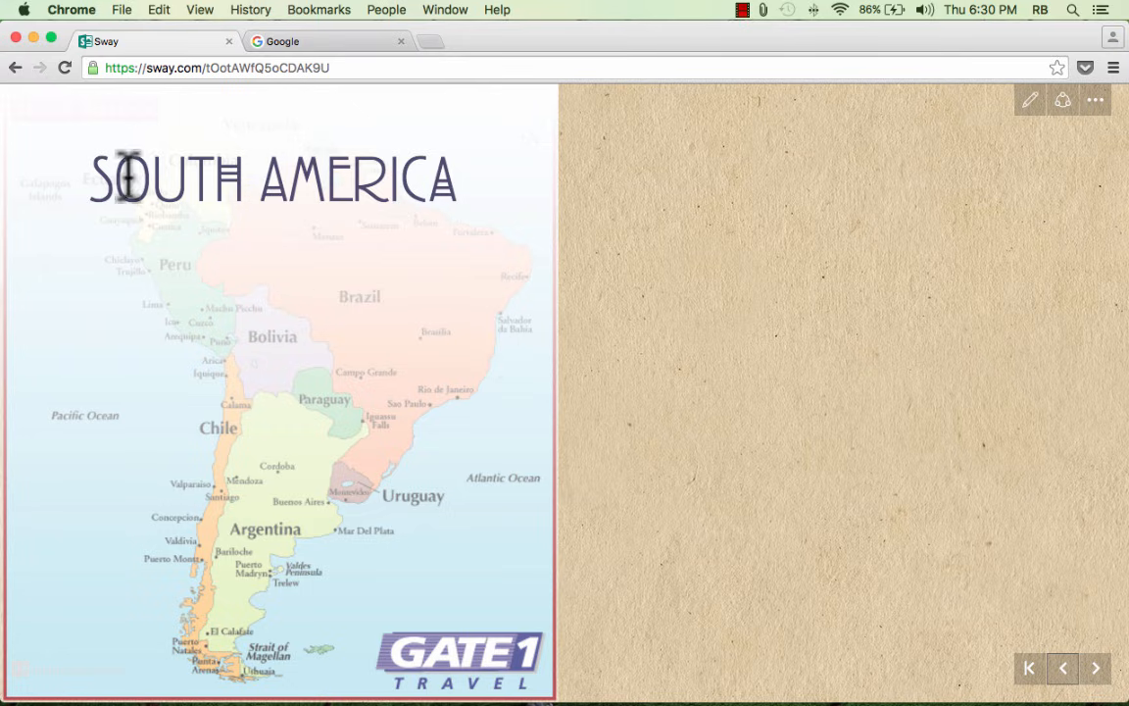
pyautogui.moveTo(100, 177); pyautogui.dragTo(448, 183)
pyautogui.click(518, 184)
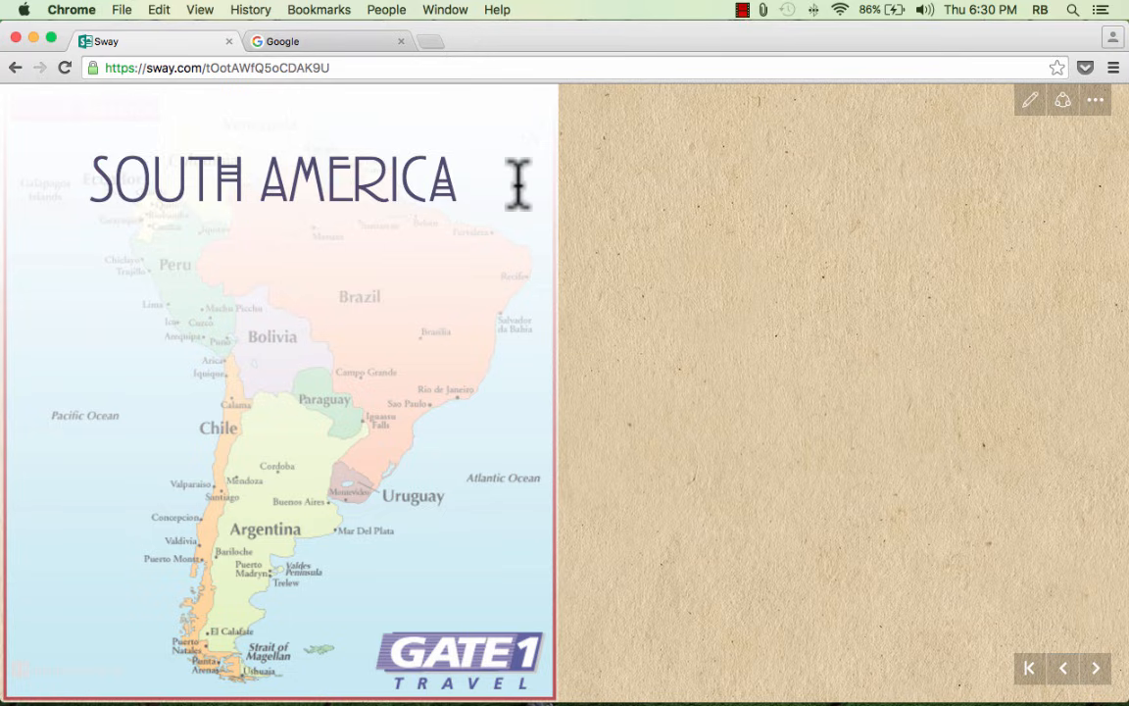
pyautogui.tripleClick(446, 184)
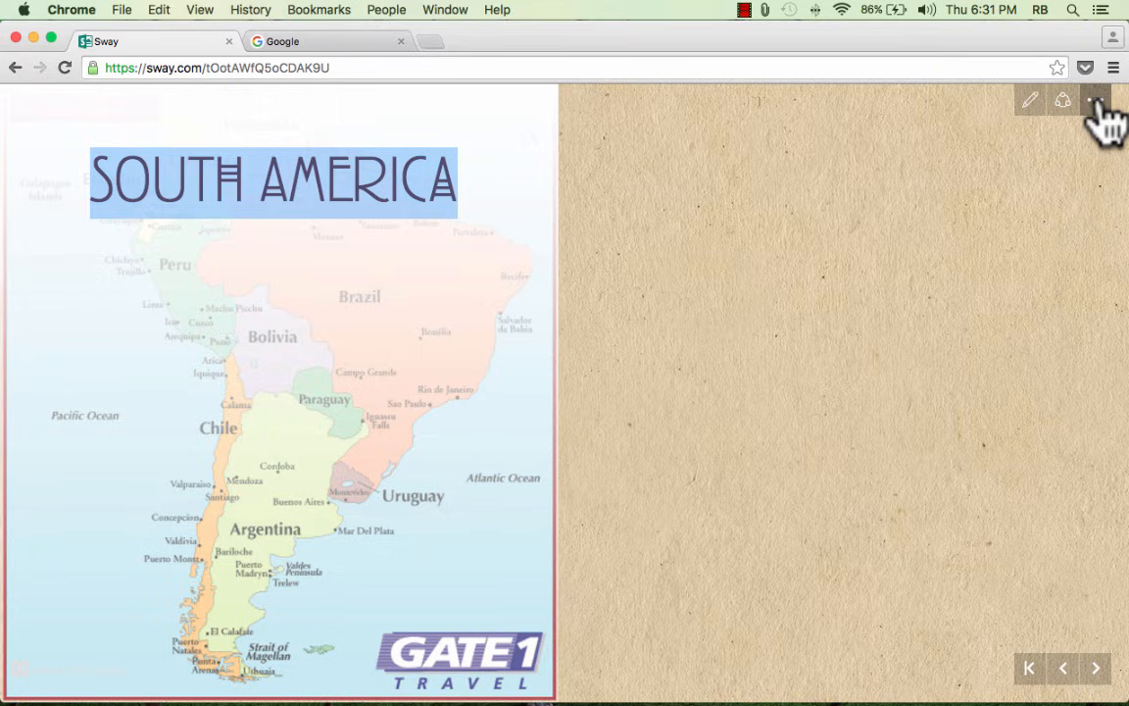
pyautogui.press('Escape')
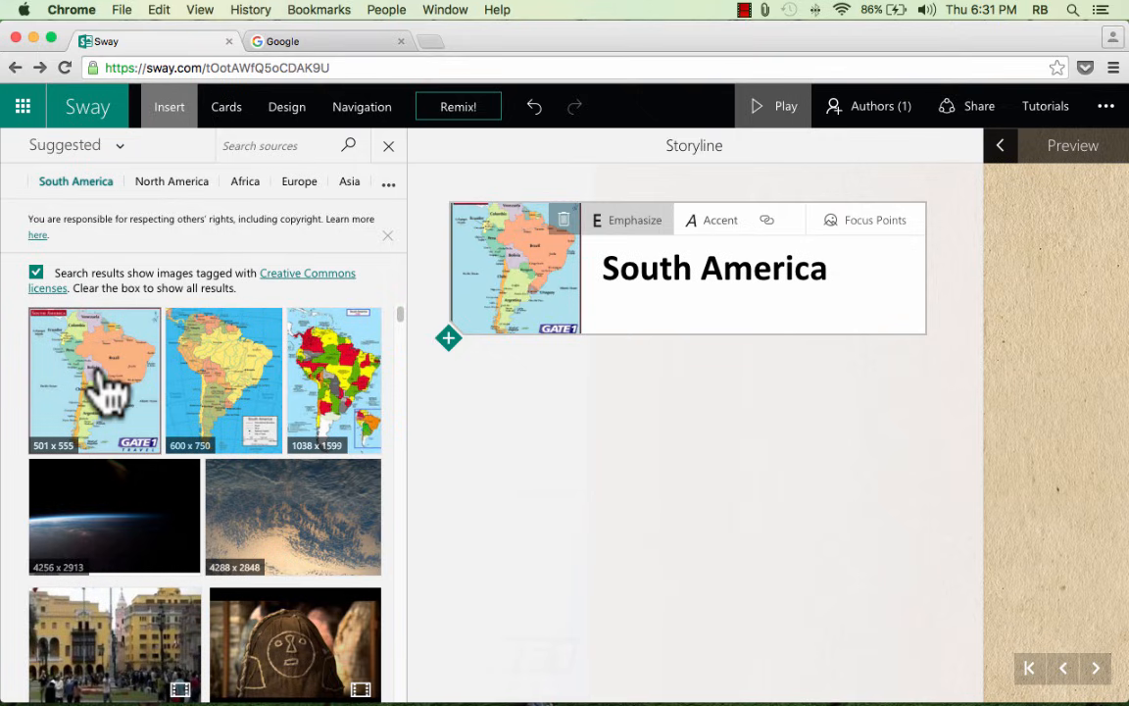
# - Replace the title card's background with the multicolored 1038 x 1599 map, and mark focus points around the continent's outline
pyautogui.moveTo(363, 400); pyautogui.dragTo(493, 282)
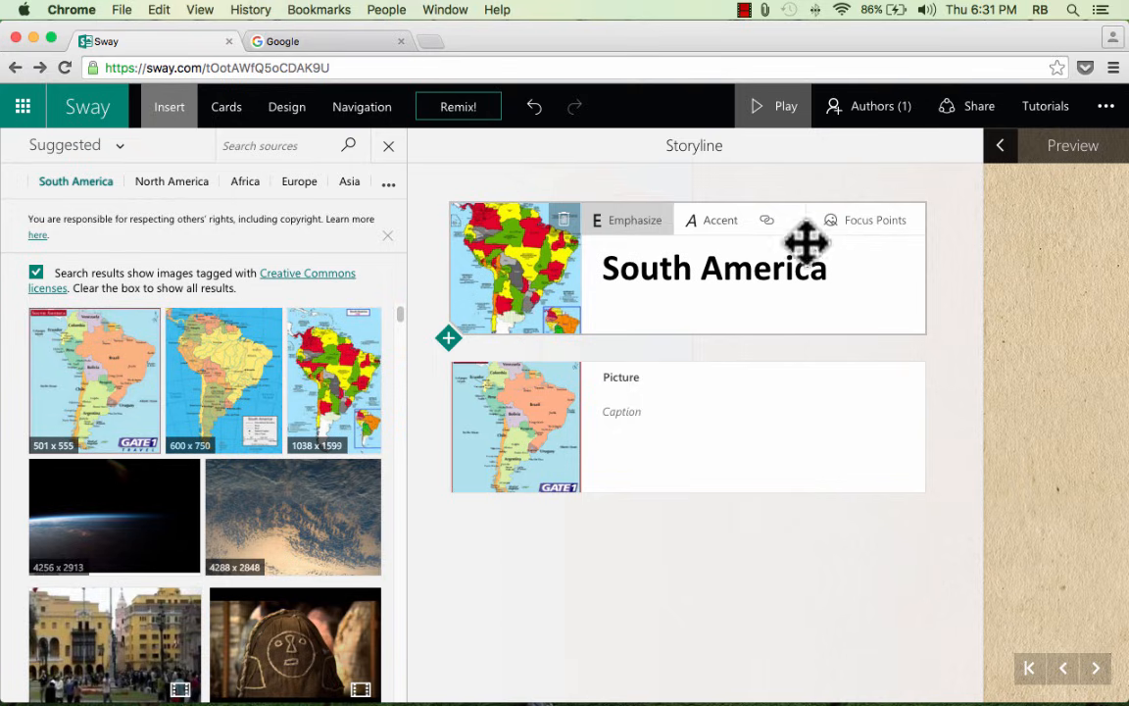
pyautogui.click(872, 224)
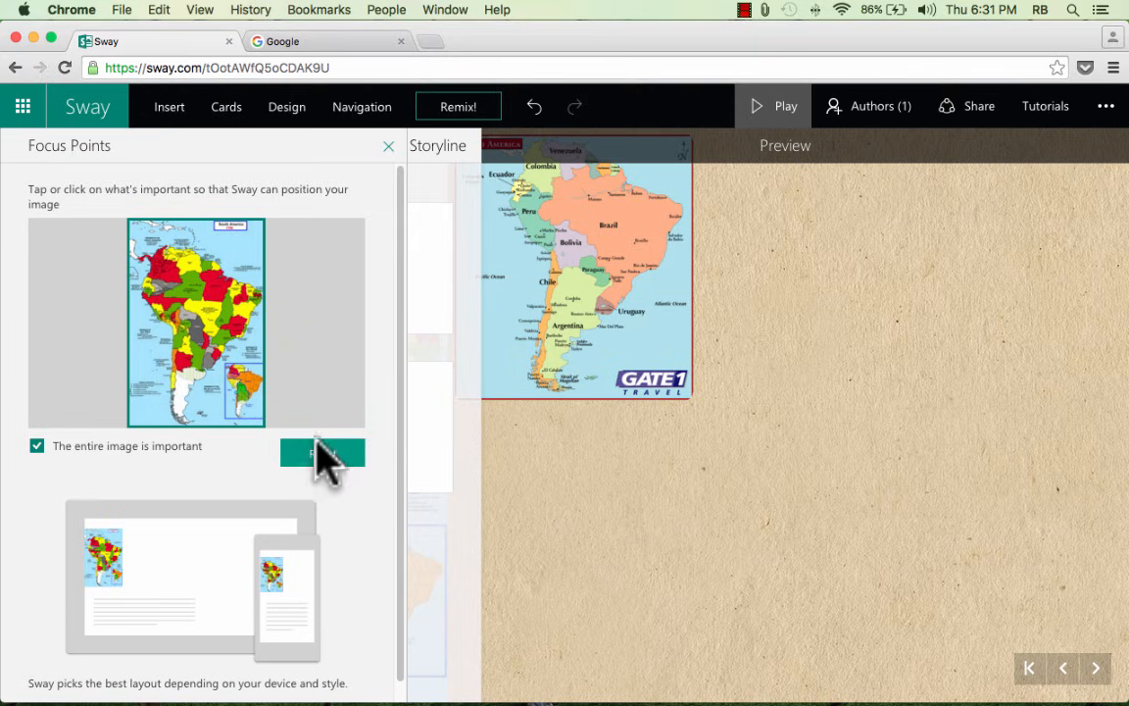
pyautogui.click(150, 255)
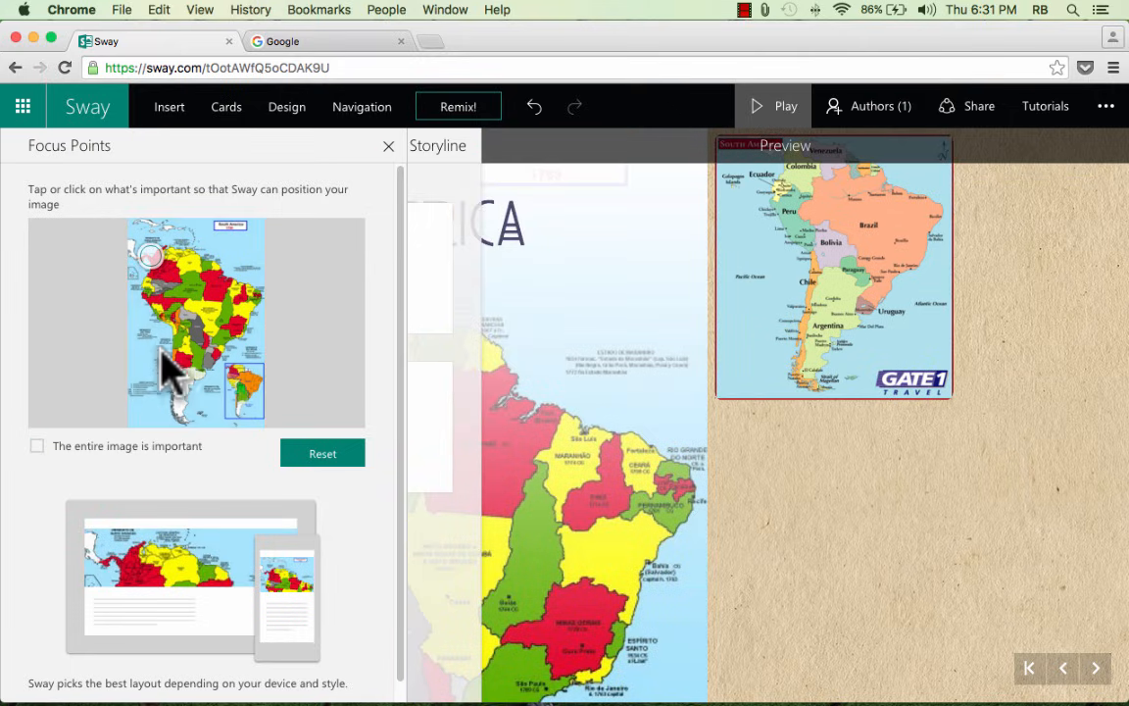
pyautogui.click(184, 413)
pyautogui.click(254, 293)
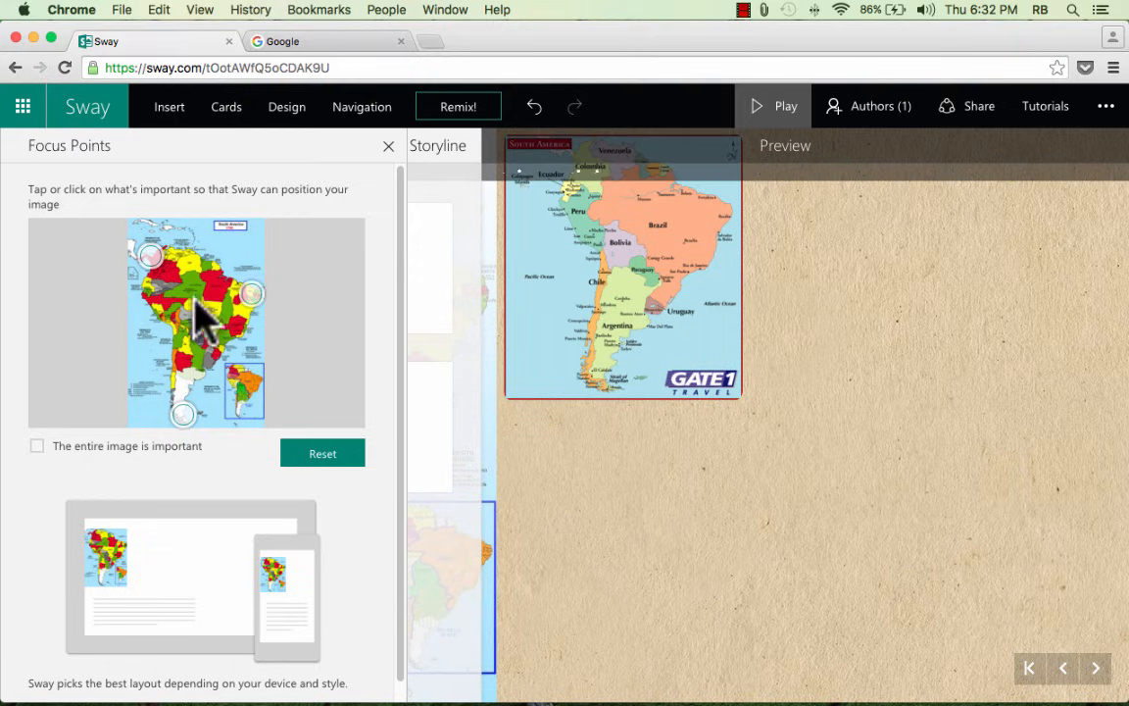
pyautogui.click(142, 293)
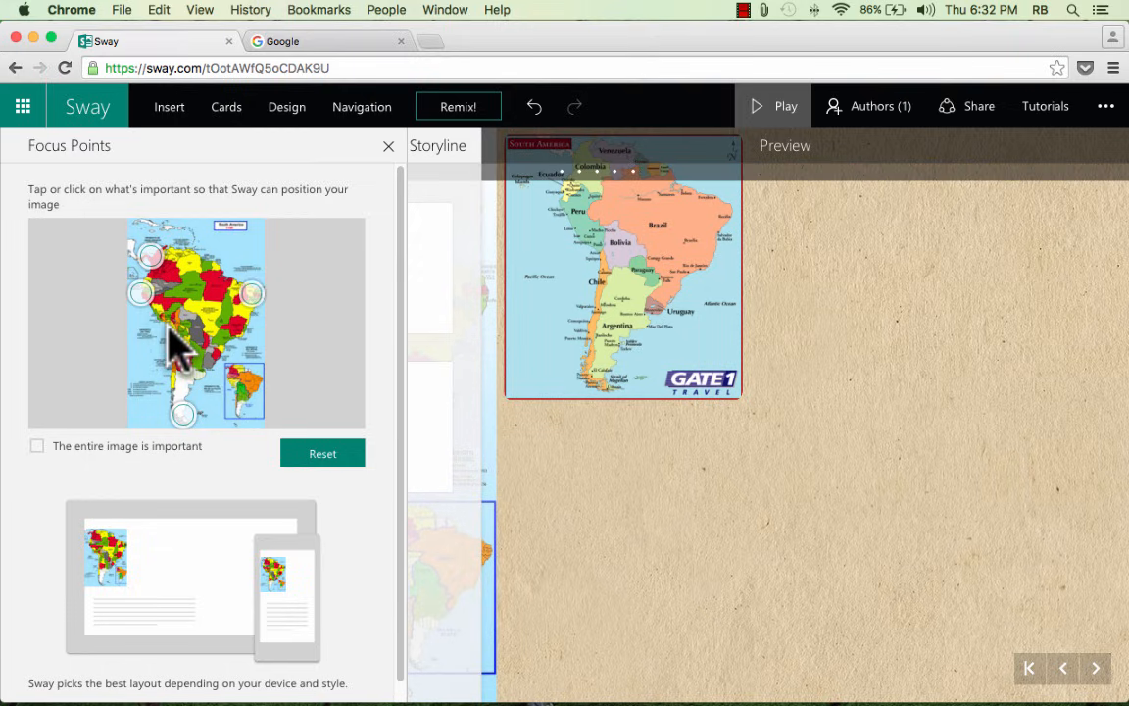
pyautogui.click(214, 260)
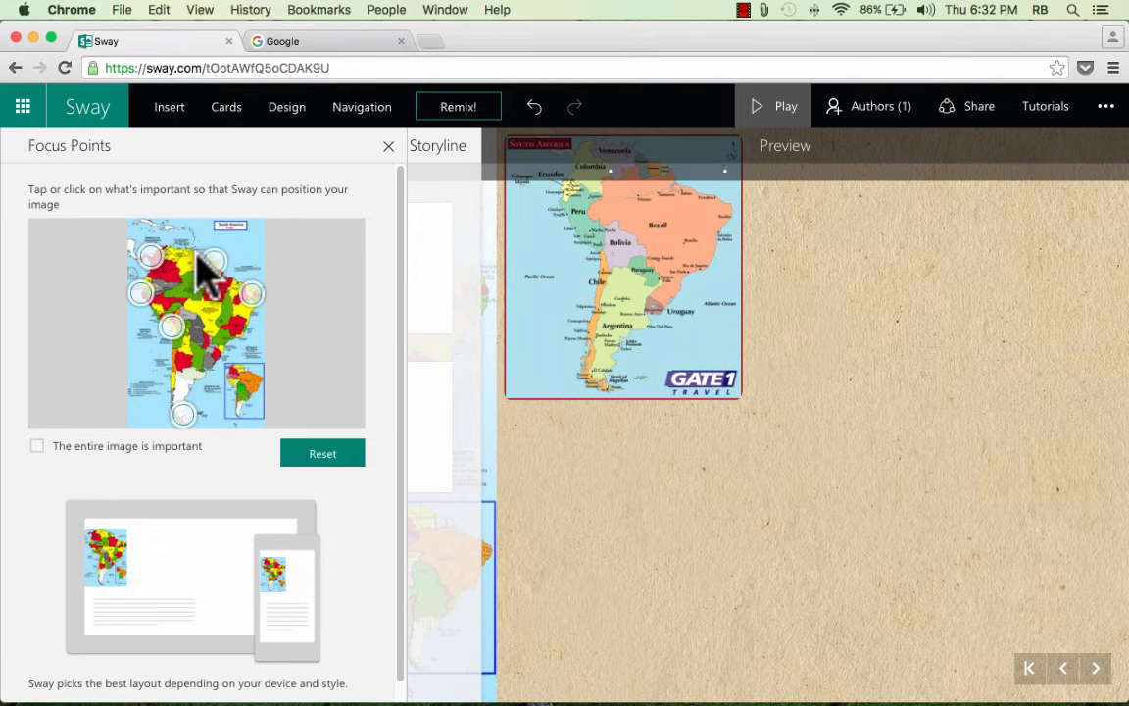
pyautogui.click(178, 244)
pyautogui.click(222, 342)
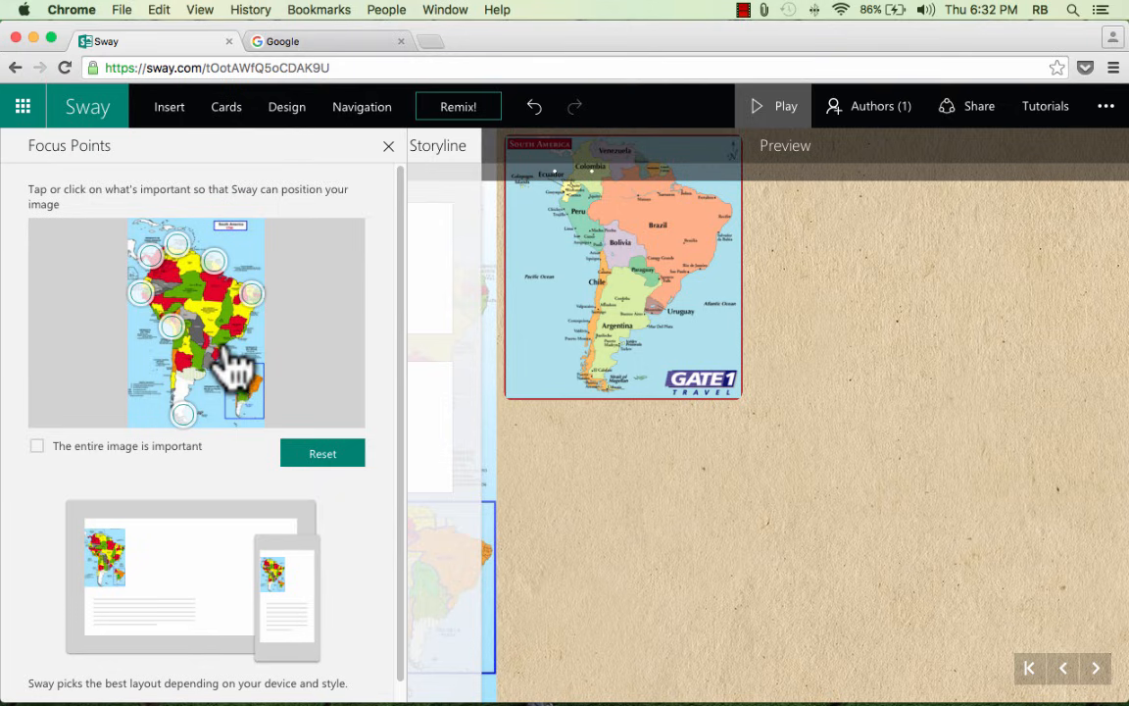
pyautogui.click(196, 380)
pyautogui.click(169, 370)
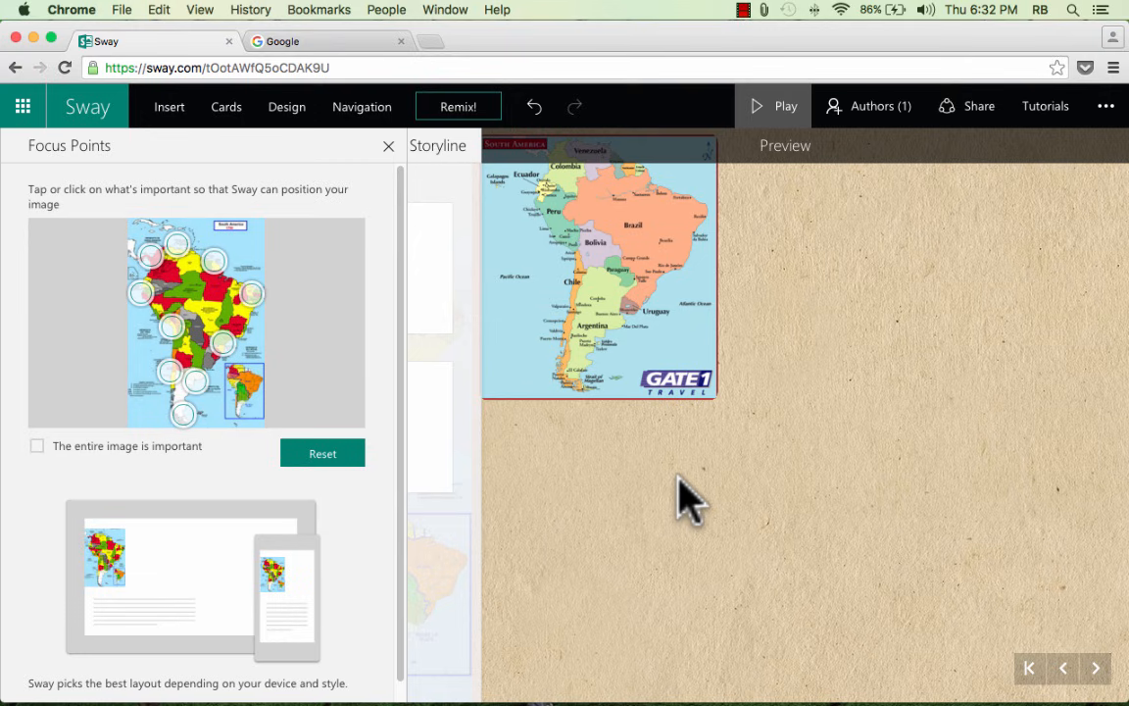
pyautogui.click(610, 442)
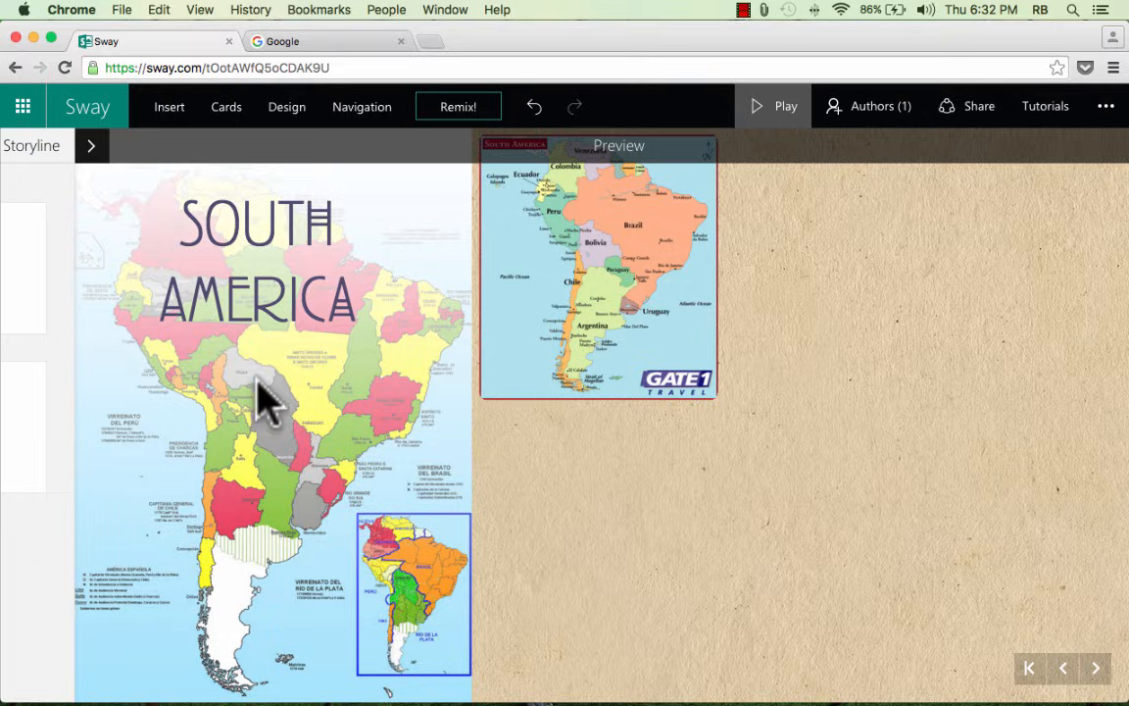
# - Remove the northern and eastern focus points from the title background map, and add points concentrated on the southern half of the continent
pyautogui.click(31, 154)
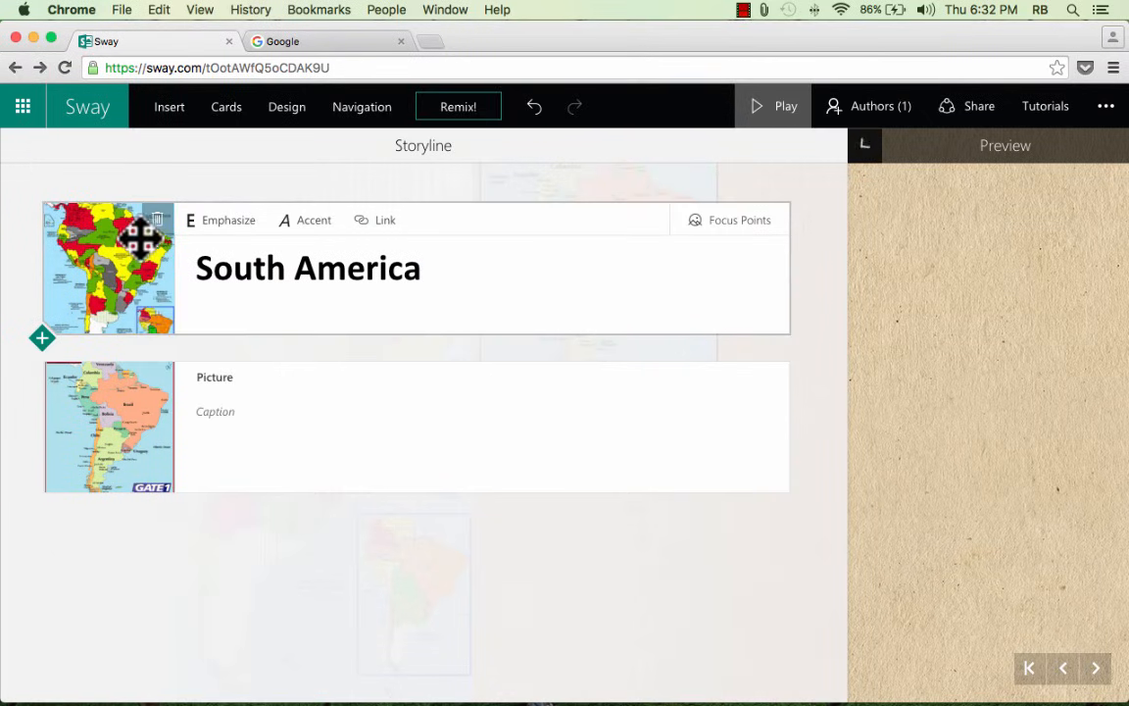
pyautogui.click(737, 220)
pyautogui.click(148, 257)
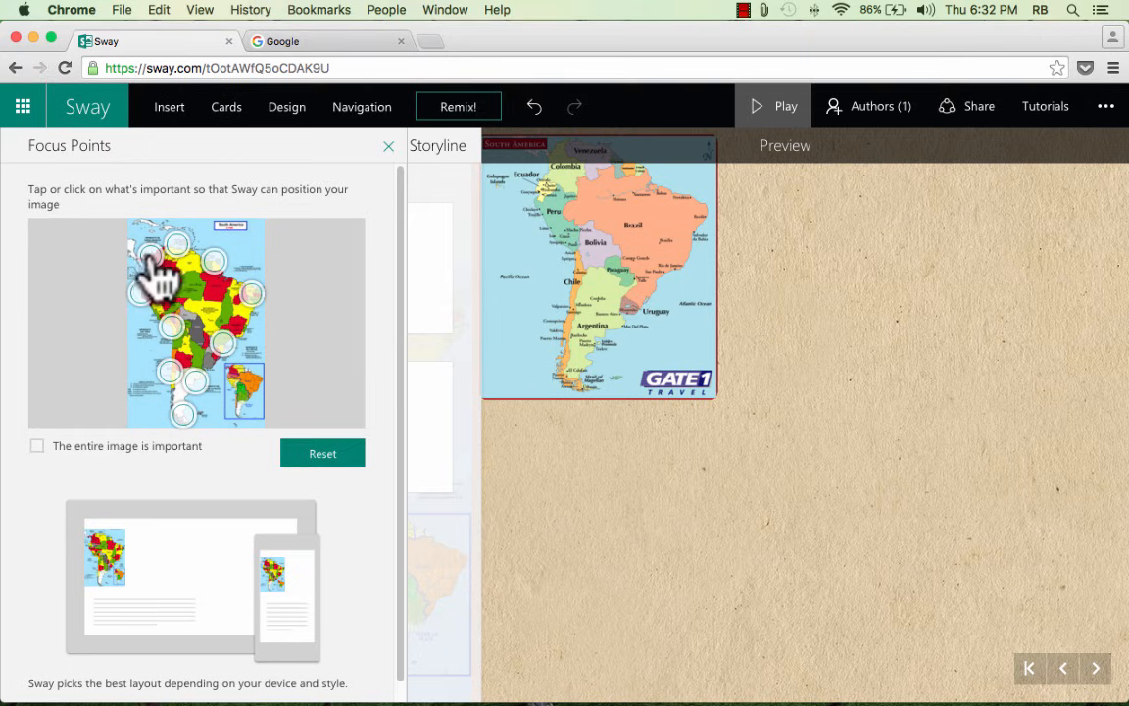
pyautogui.click(193, 316)
pyautogui.click(143, 293)
pyautogui.click(180, 345)
pyautogui.click(178, 244)
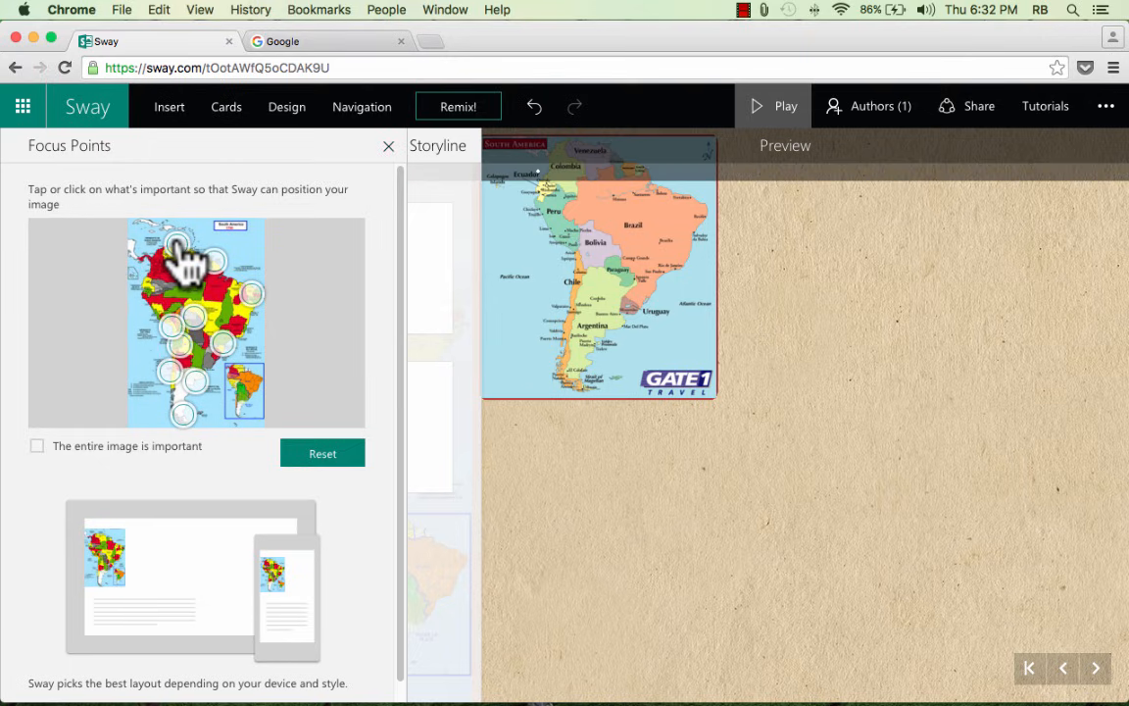
pyautogui.click(204, 352)
pyautogui.click(213, 263)
pyautogui.click(194, 328)
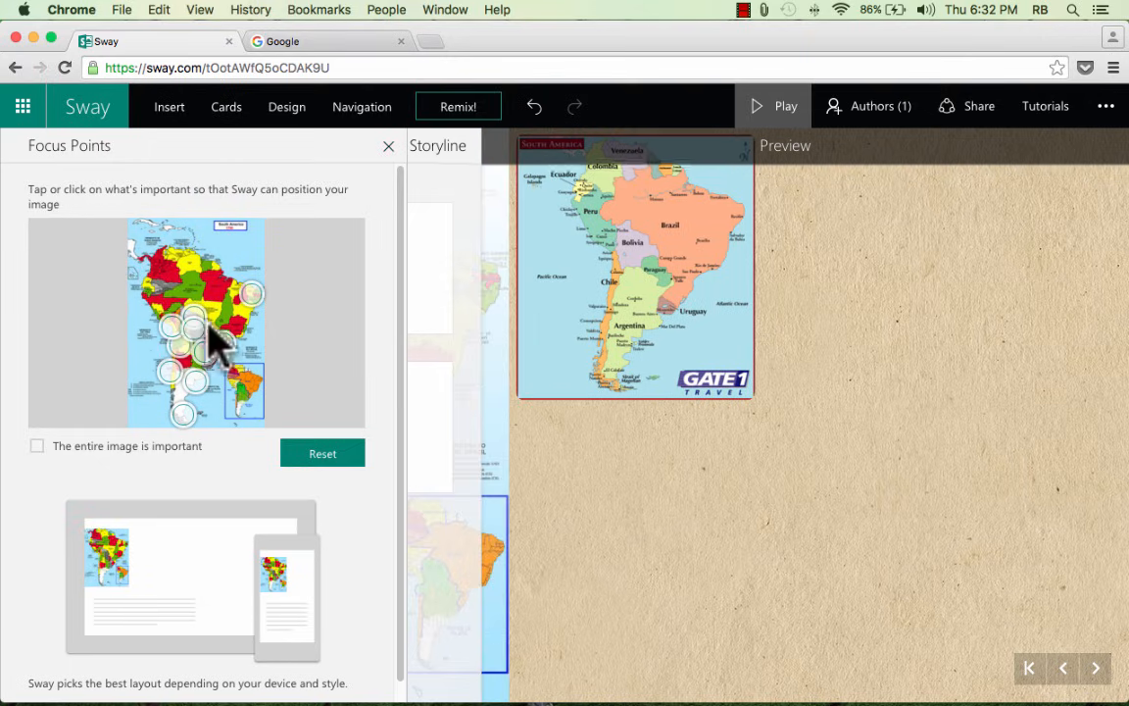
pyautogui.click(252, 294)
pyautogui.click(175, 390)
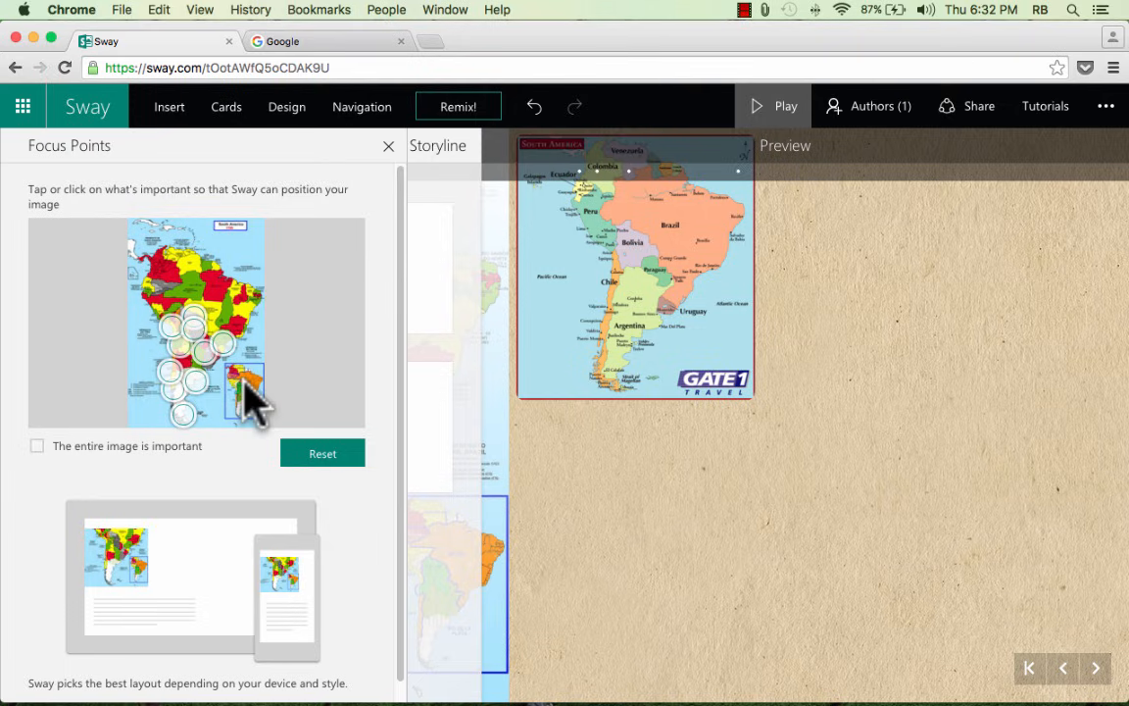
pyautogui.click(222, 341)
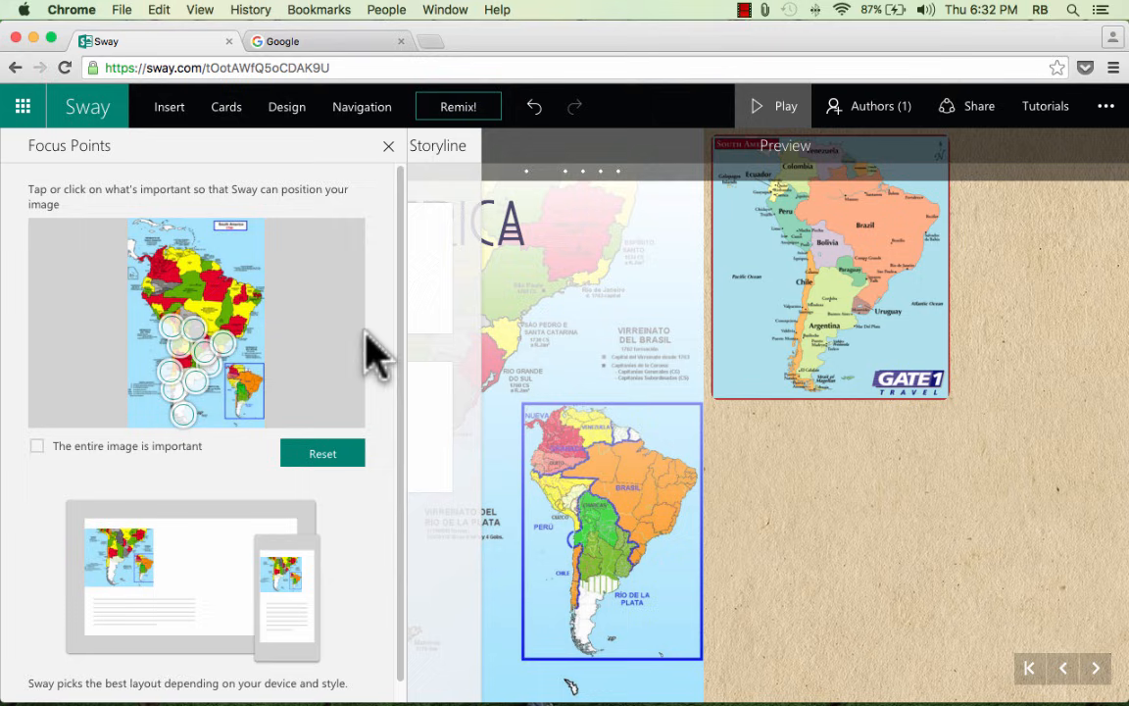
pyautogui.click(389, 147)
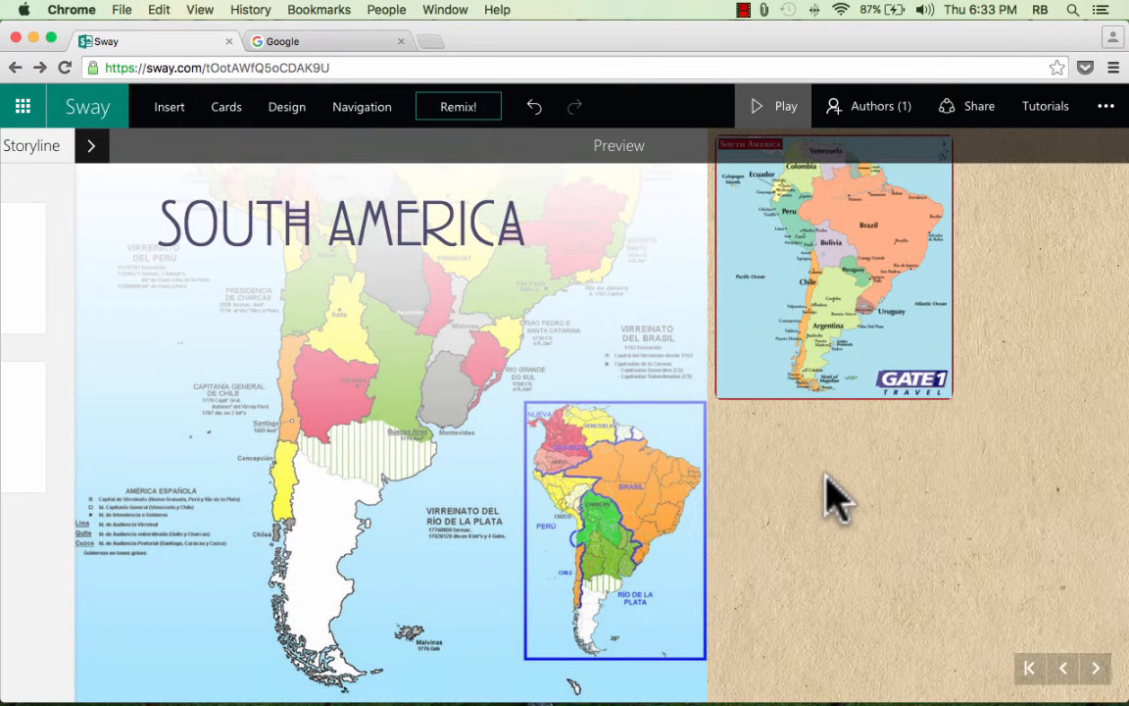
# - Remove the multicolored map from the title card's background, and try to move the Gate 1 map from its picture card into it
pyautogui.click(27, 147)
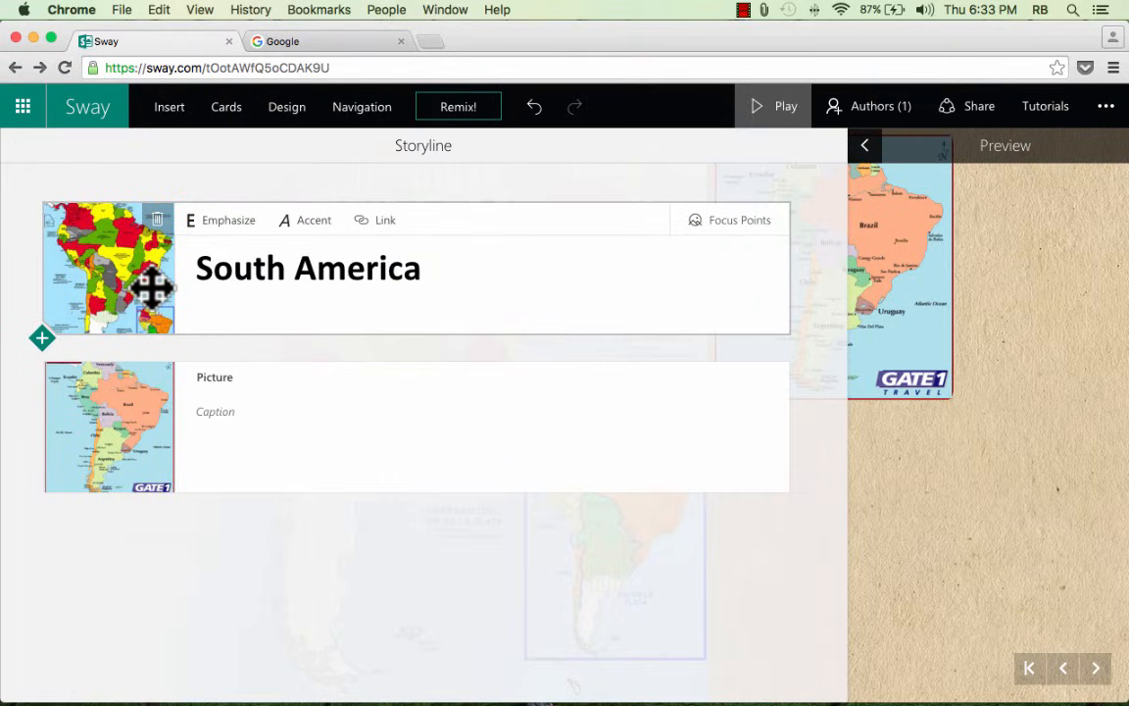
pyautogui.click(158, 219)
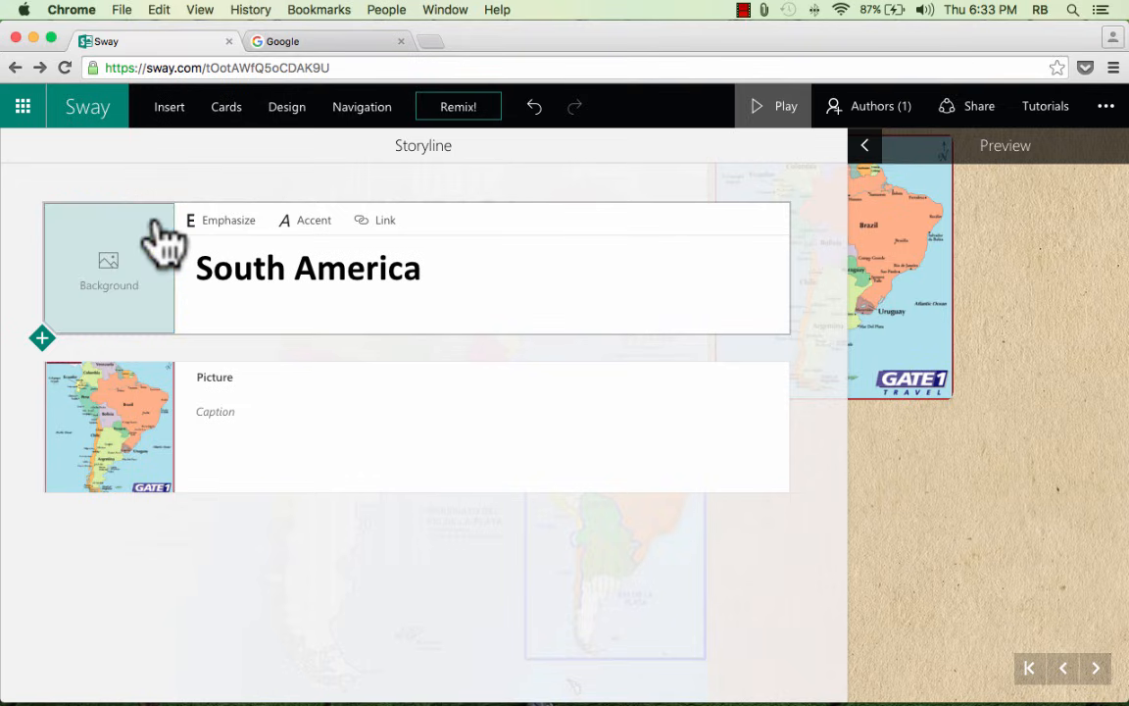
pyautogui.moveTo(110, 427); pyautogui.dragTo(130, 292)
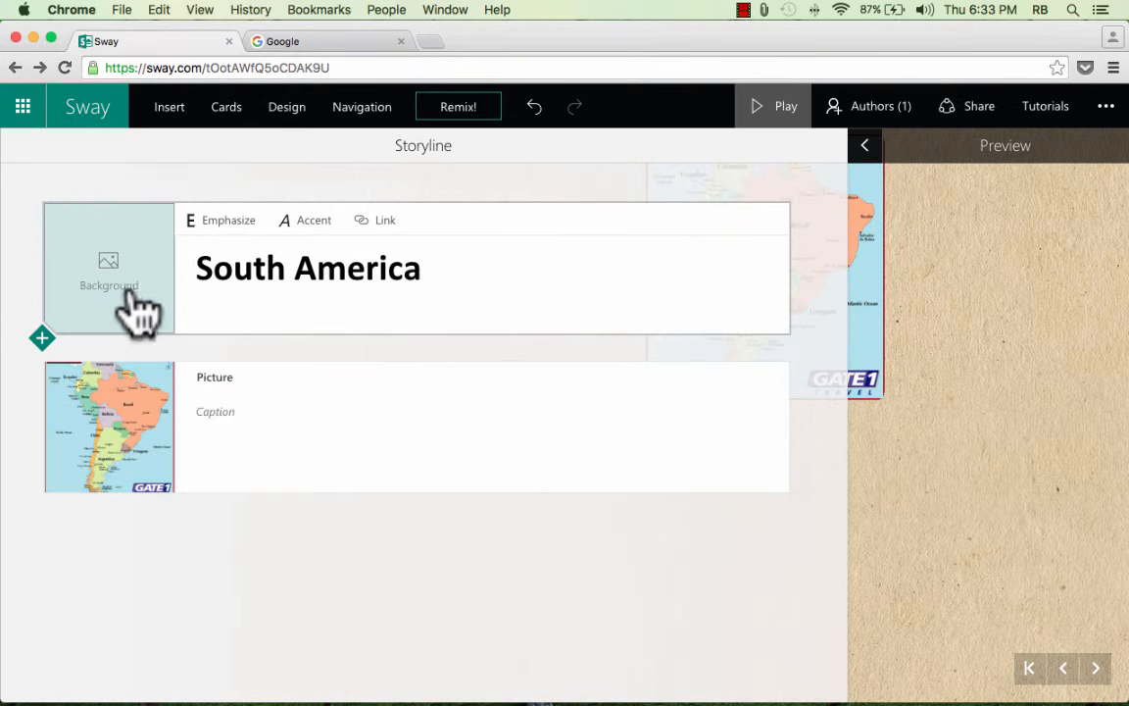
# - Move the Gate 1 map from its picture card into the title card's background
pyautogui.moveTo(120, 403); pyautogui.dragTo(138, 285)
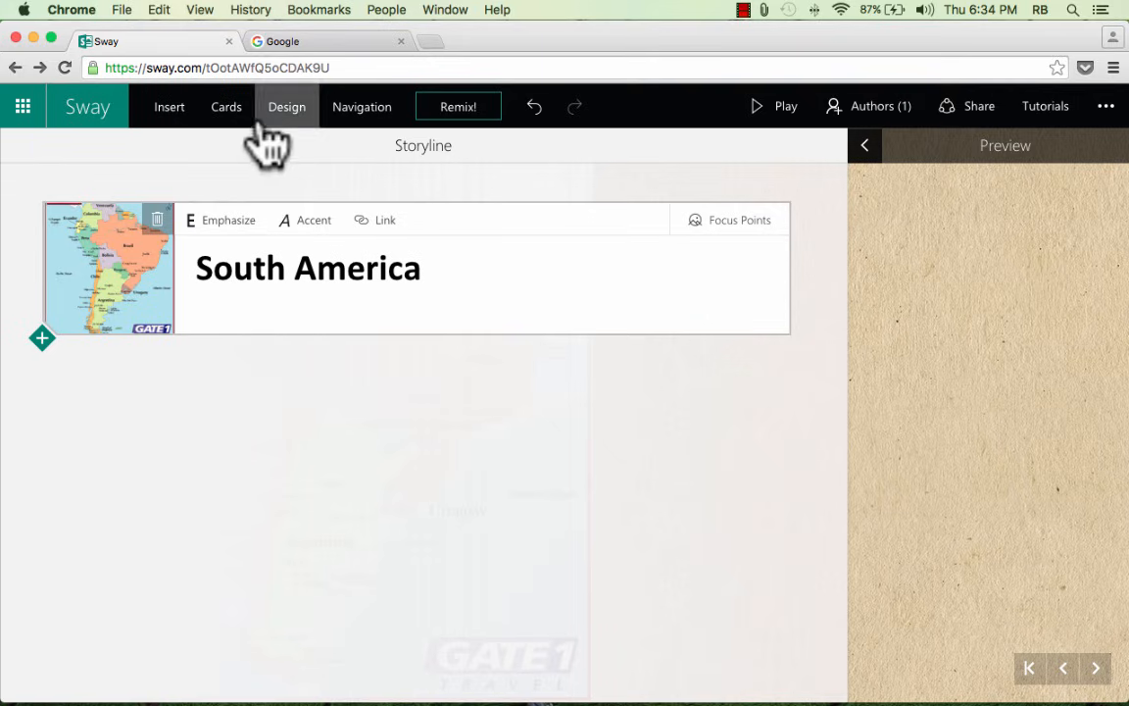
pyautogui.click(170, 109)
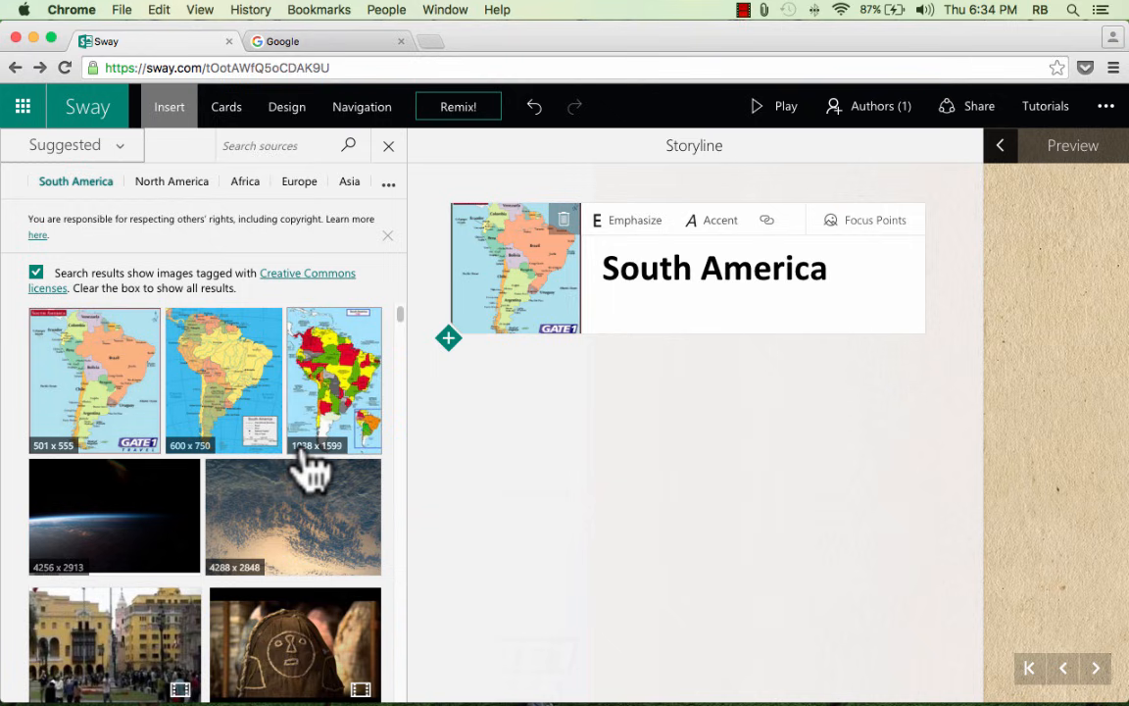
pyautogui.click(235, 112)
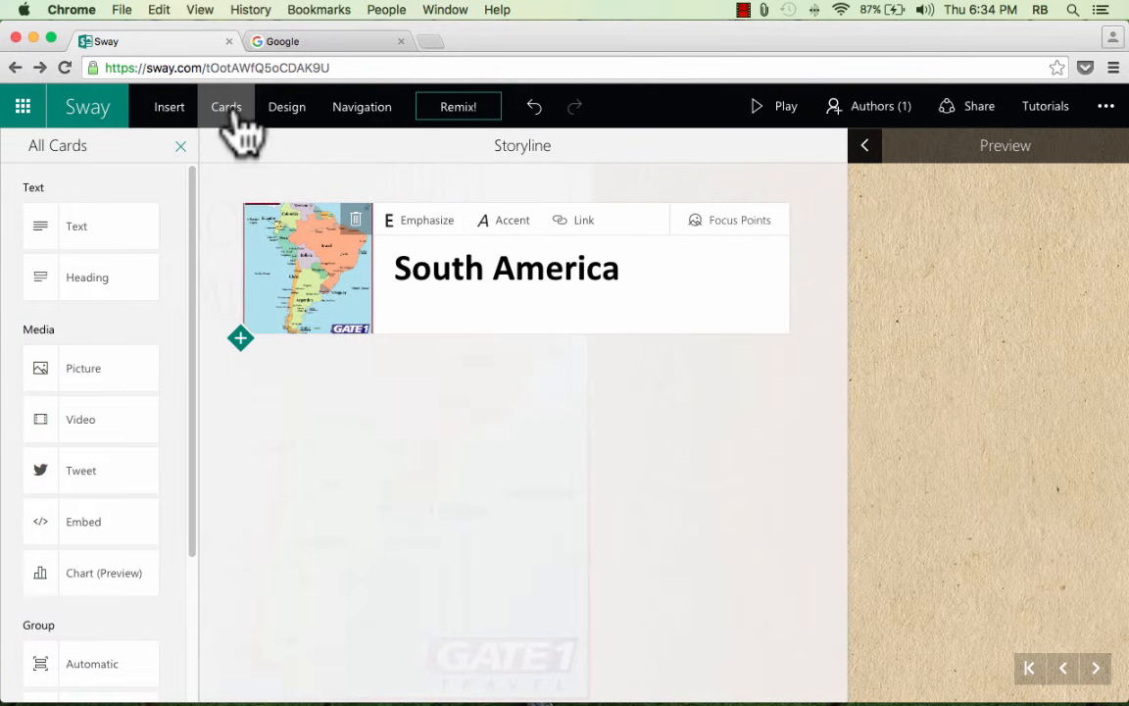
pyautogui.click(290, 113)
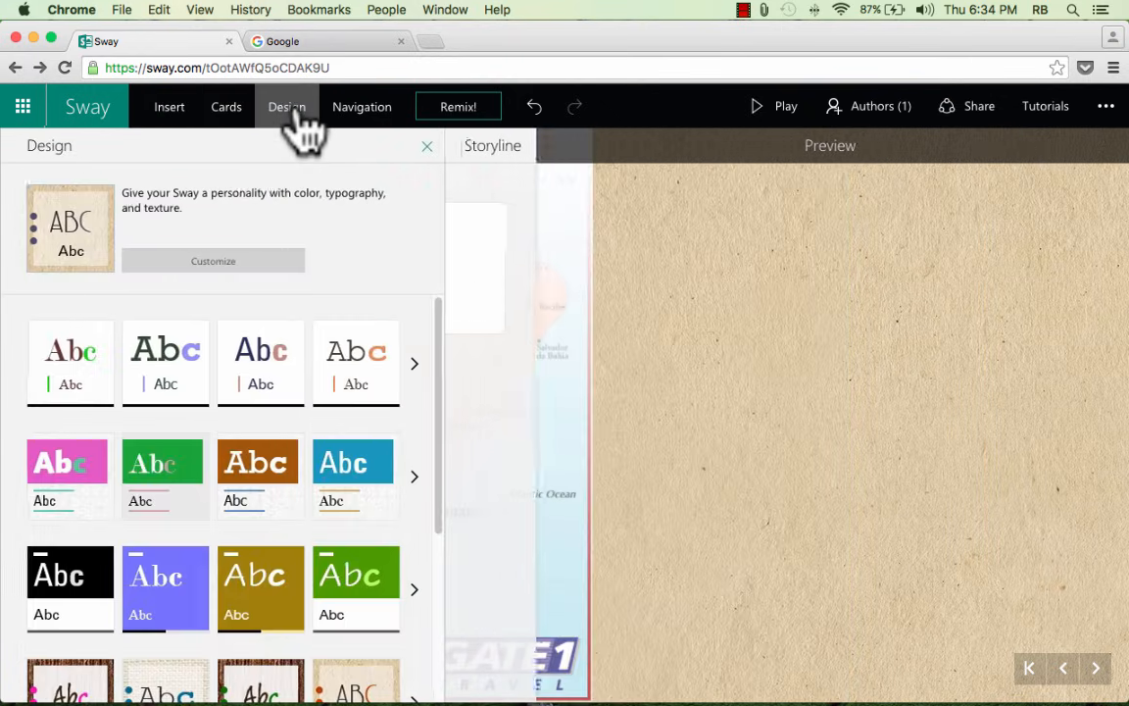
pyautogui.click(368, 117)
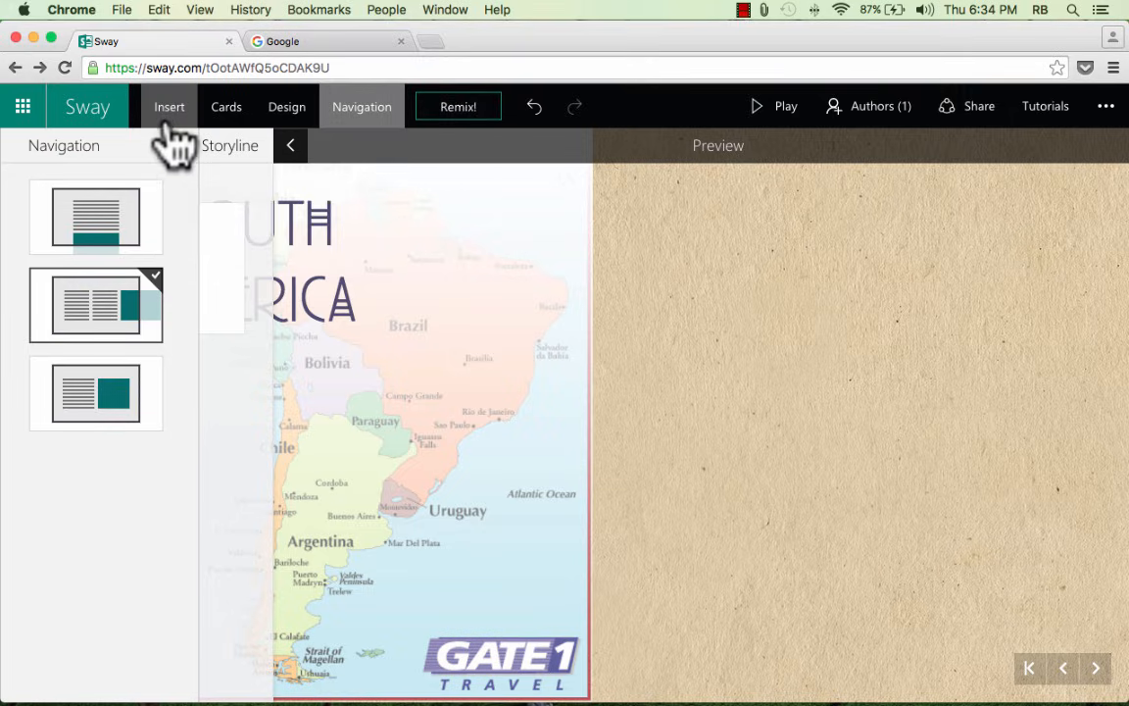
pyautogui.click(96, 120)
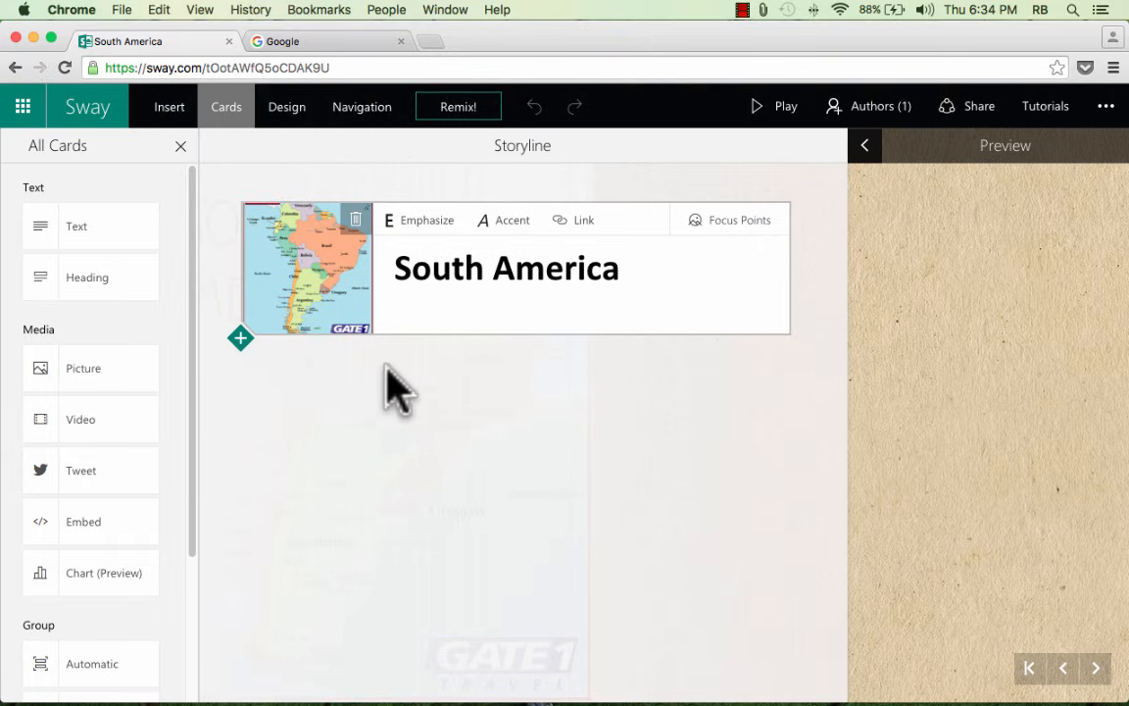
# - Add the 4288 x 2848 satellite picture and the 54:04 Lost Kingdoms video from the suggested South America content below the title card
pyautogui.click(176, 109)
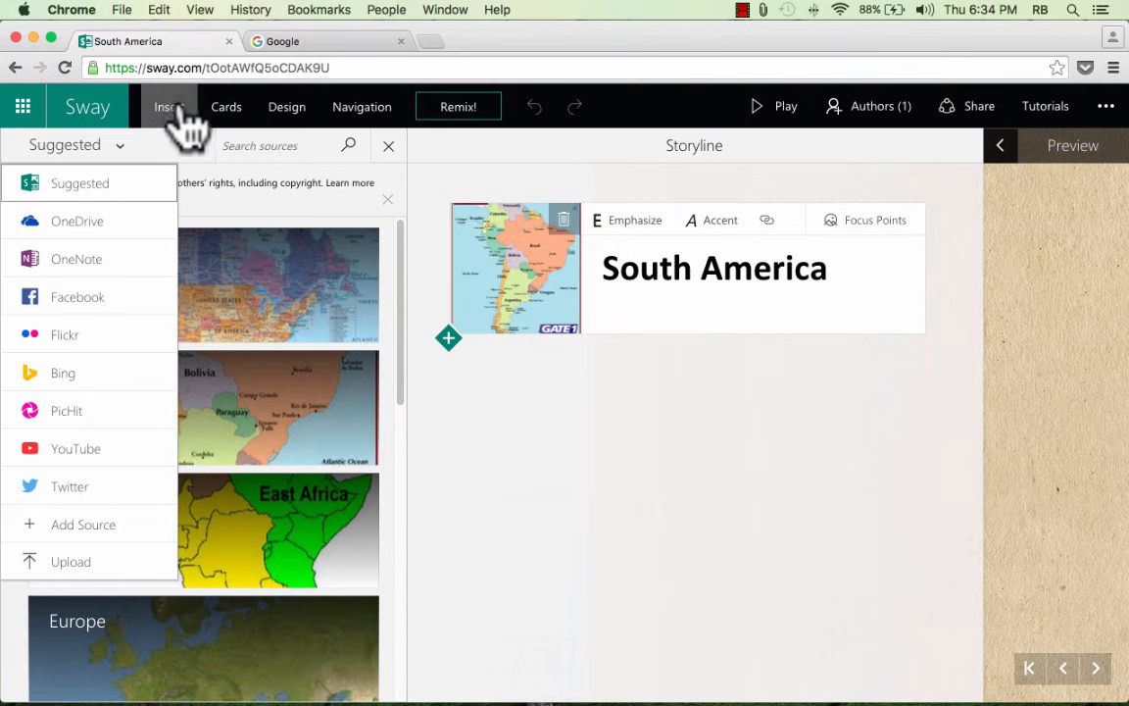
pyautogui.click(78, 189)
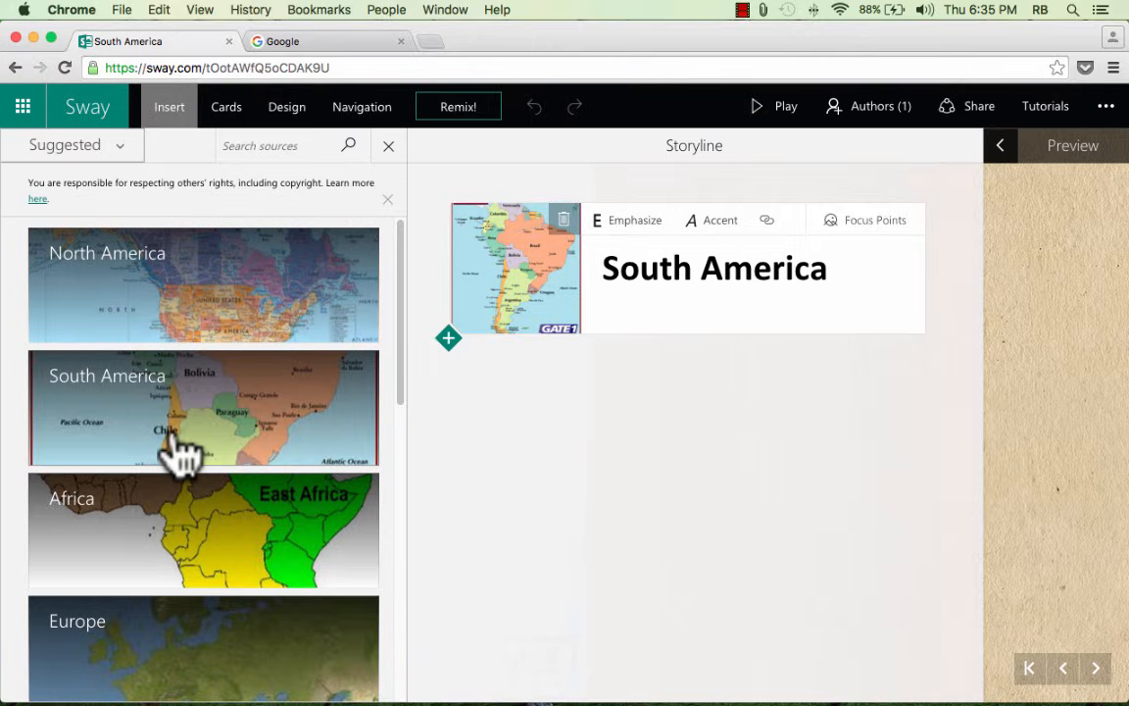
pyautogui.click(137, 417)
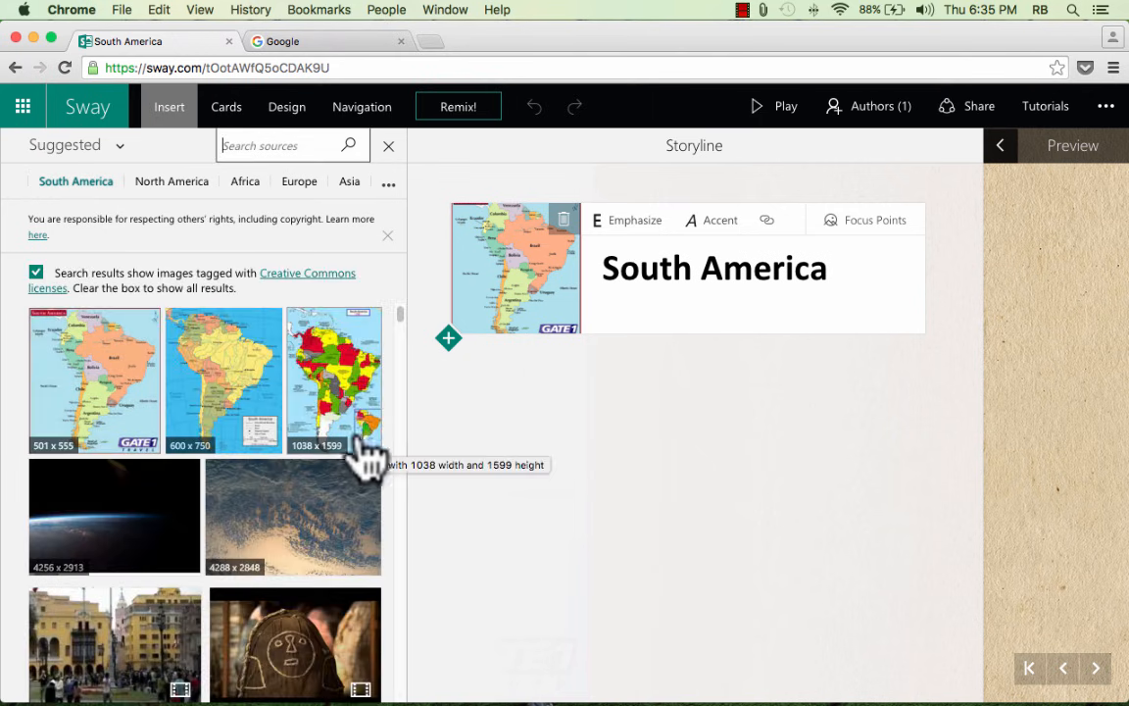
pyautogui.scroll(-2, 399, 309)
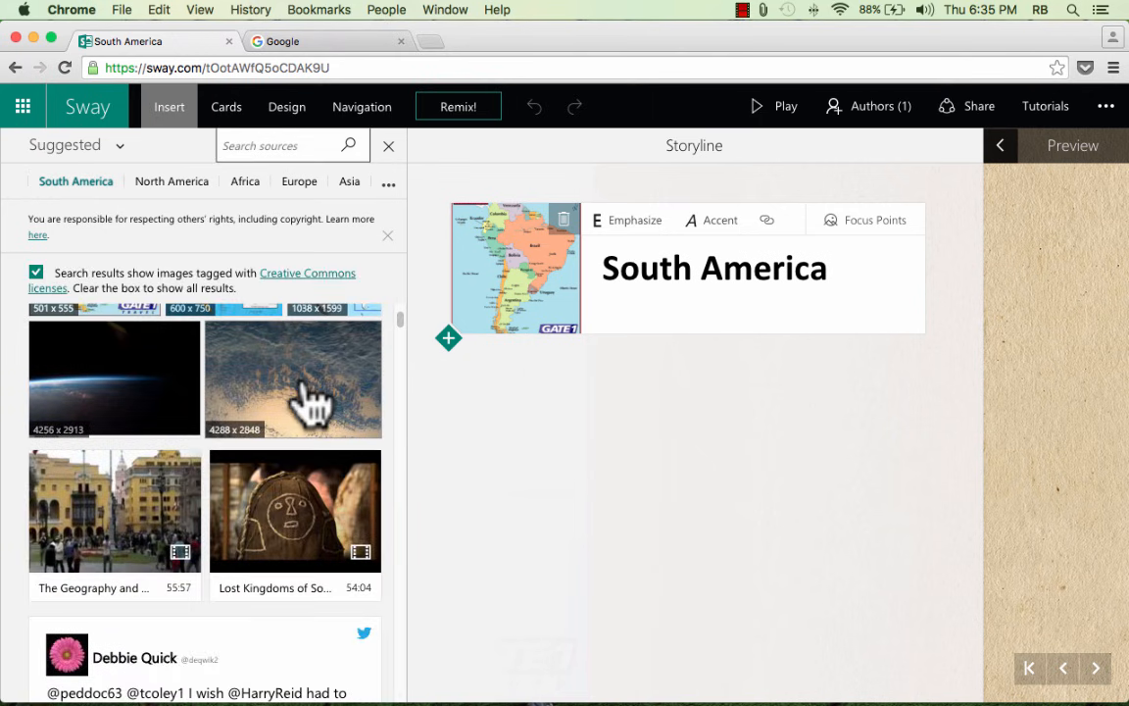
pyautogui.moveTo(299, 404); pyautogui.dragTo(525, 428)
pyautogui.moveTo(313, 510); pyautogui.dragTo(453, 520)
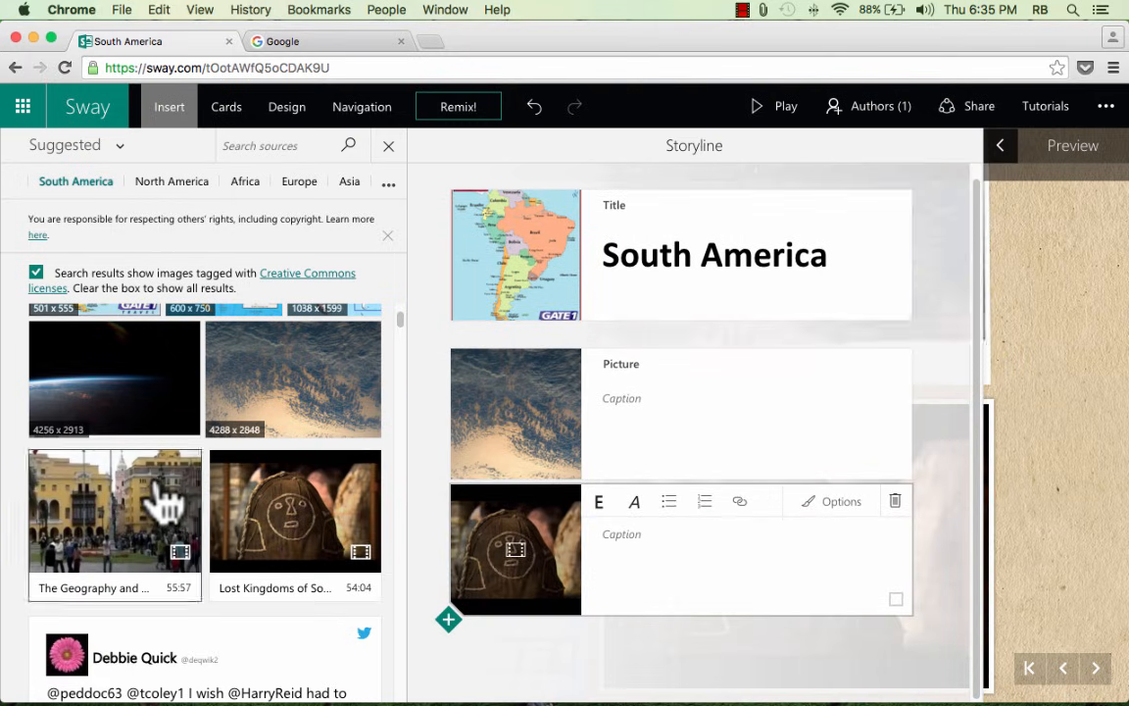
# - Select the 55:57 Geography video and the 1200 x 799 waterfall, 2814 x 2000 belt and 2480 x 2557 horse pictures in the suggested content
pyautogui.click(169, 501)
pyautogui.scroll(-5, 245, 524)
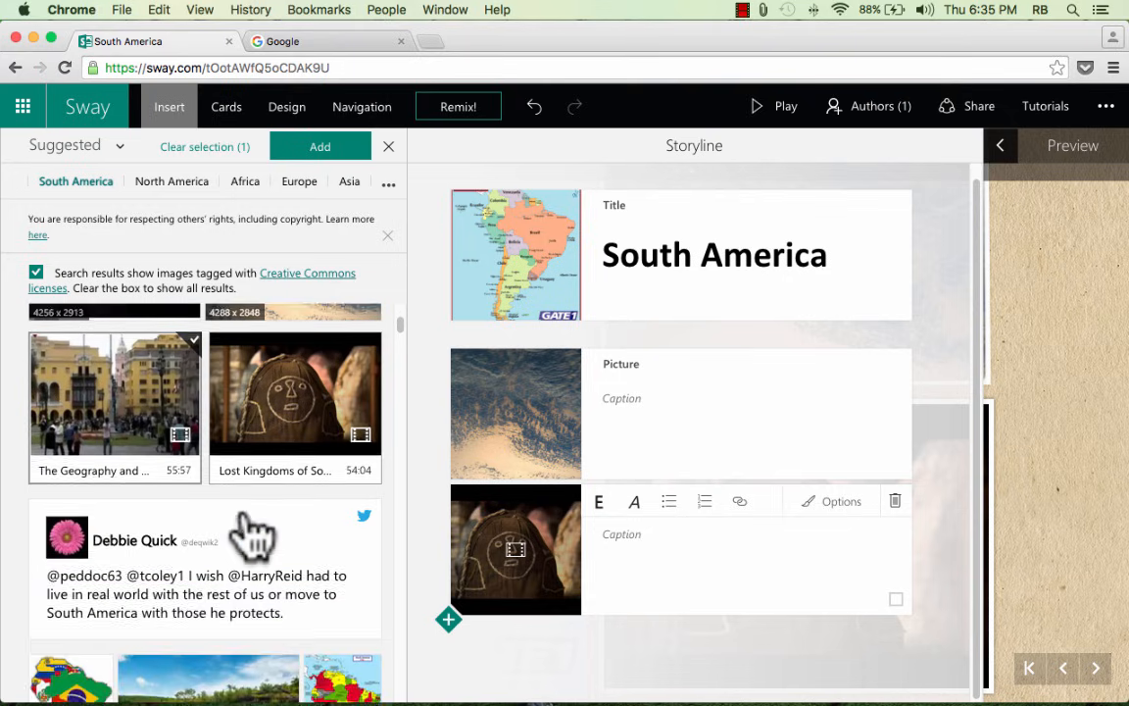
pyautogui.click(277, 508)
pyautogui.scroll(-3, 259, 524)
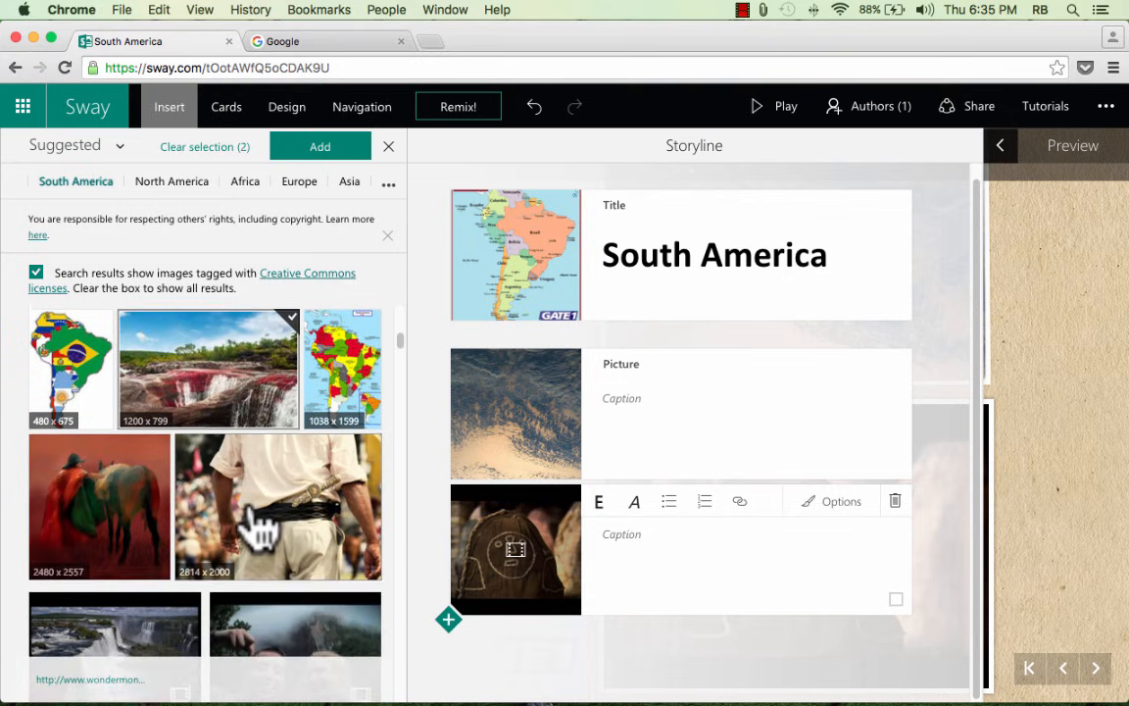
pyautogui.click(312, 495)
pyautogui.click(151, 524)
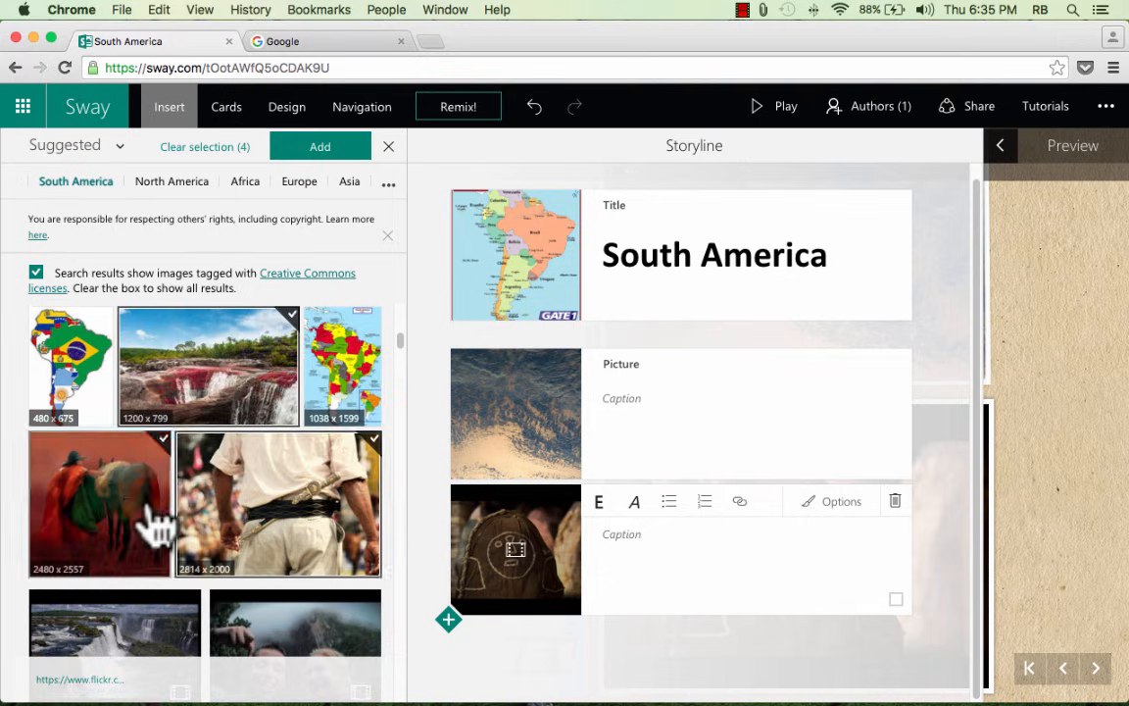
# - Add the 18:01 backpacking video, the 54:00 Lost Kingdoms video and the 1566 x 1562 and 2410 x 1600 pictures to the selection
pyautogui.scroll(-5, 206, 539)
pyautogui.scroll(-3, 206, 540)
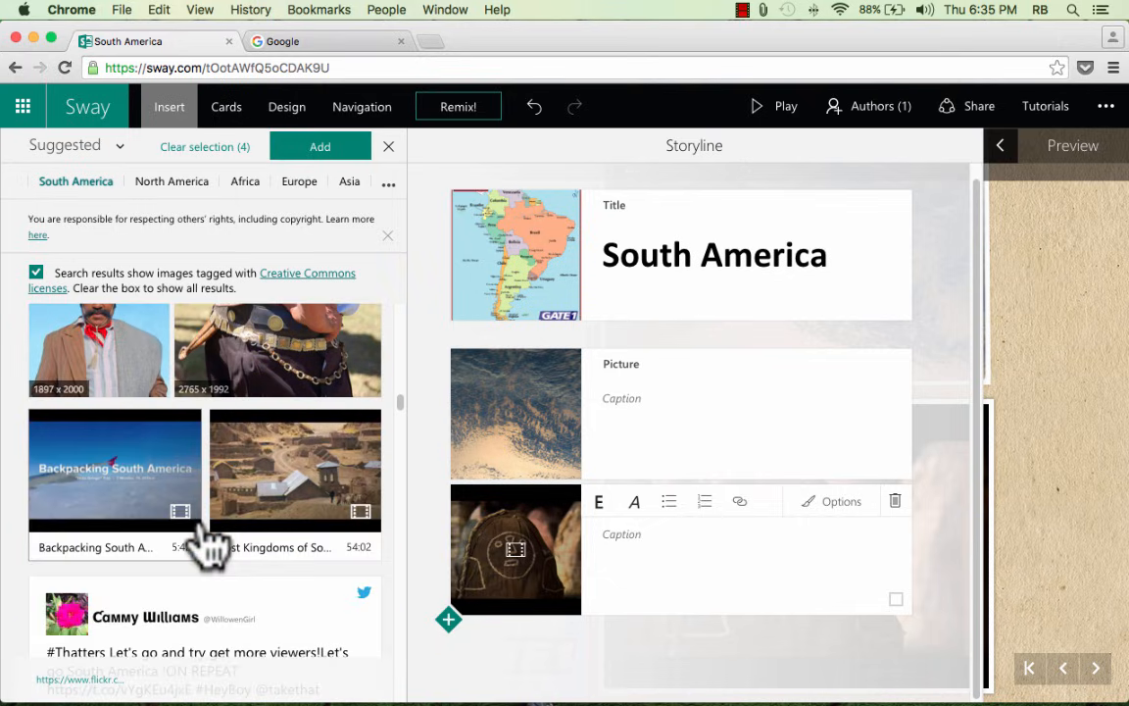
pyautogui.scroll(7, 167, 511)
pyautogui.click(154, 534)
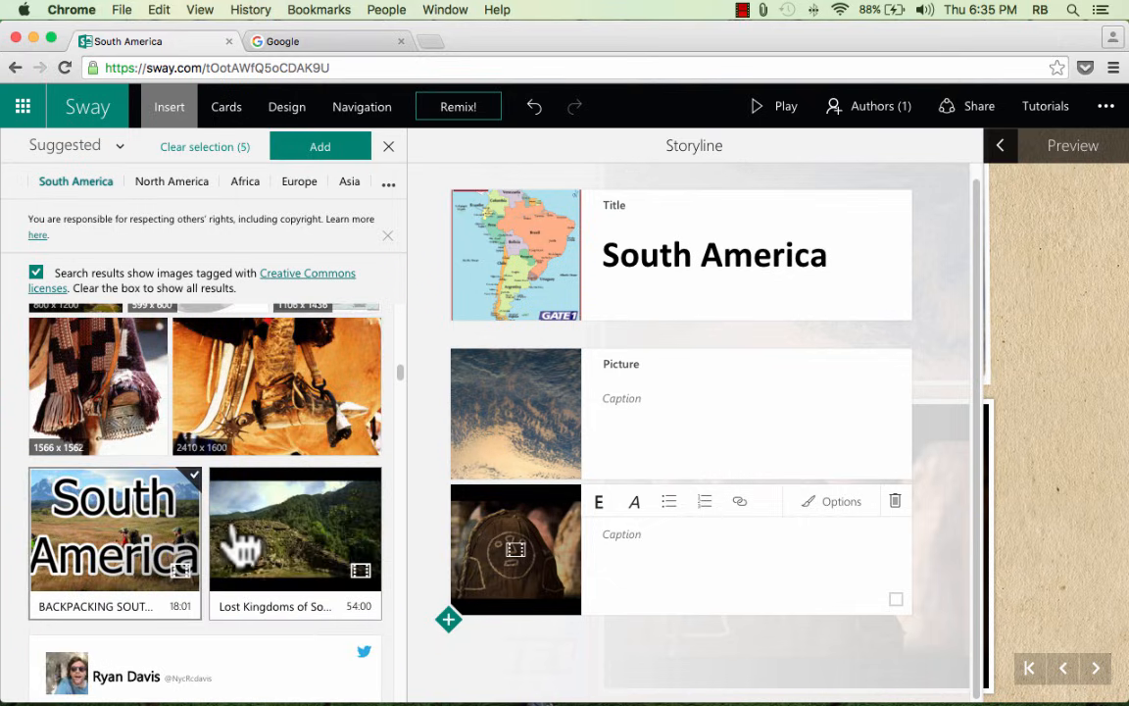
pyautogui.click(355, 520)
pyautogui.click(152, 343)
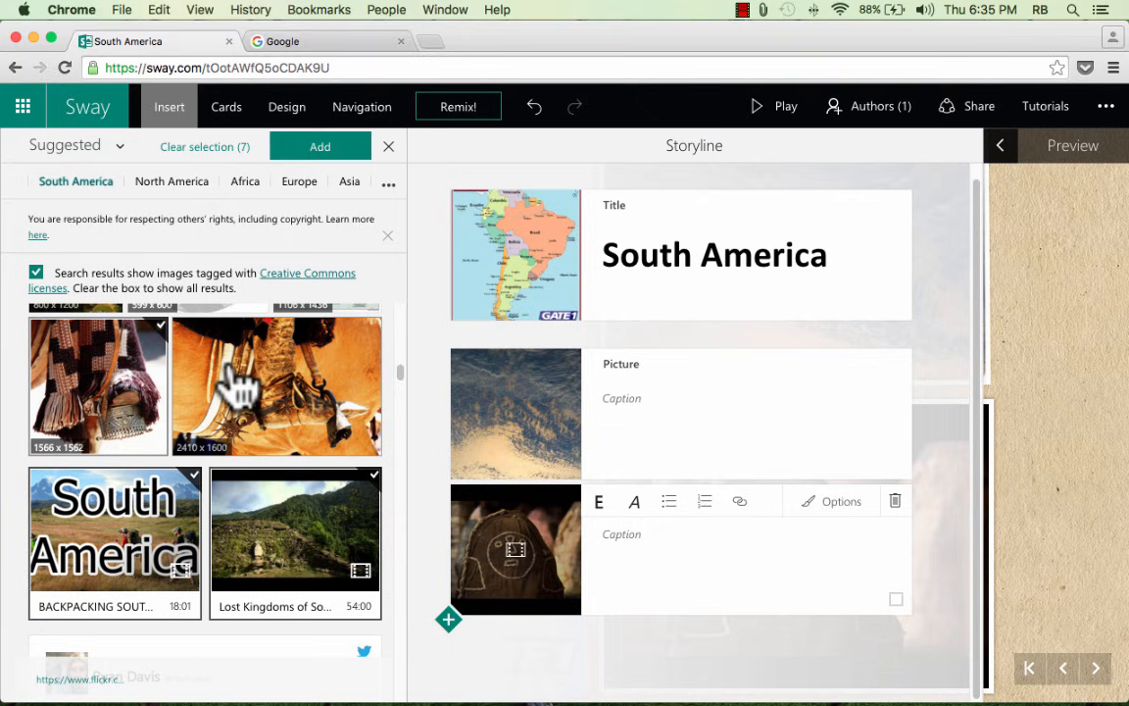
pyautogui.click(247, 447)
pyautogui.scroll(5, 253, 468)
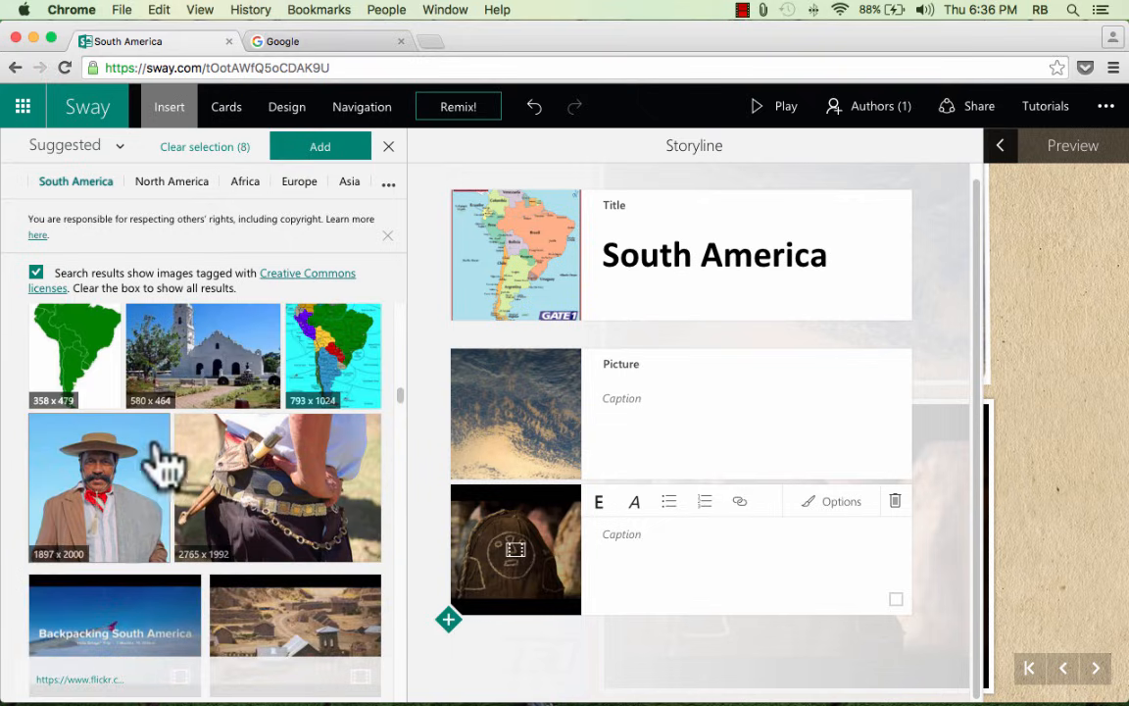
# - Select the 580 x 464 church picture, the Latin American Revolutions and World Geography videos and the 1958 goodwill tour tweet, and insert all selected items
pyautogui.click(211, 371)
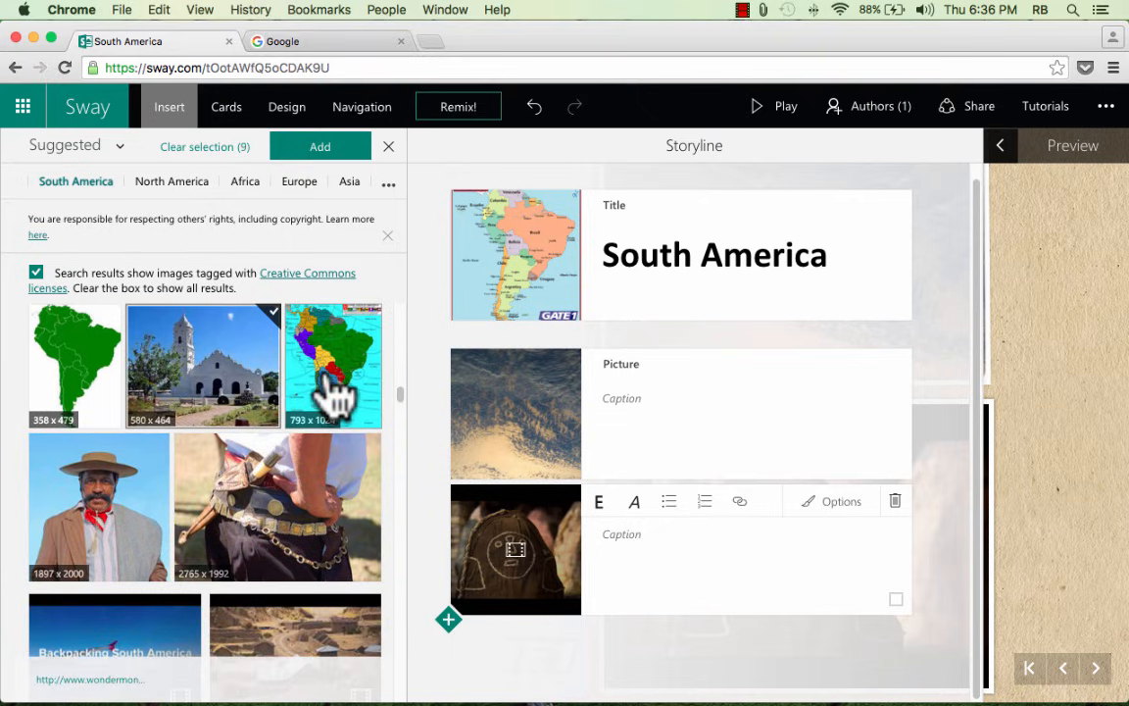
pyautogui.scroll(-2, 236, 490)
pyautogui.scroll(-2, 236, 490)
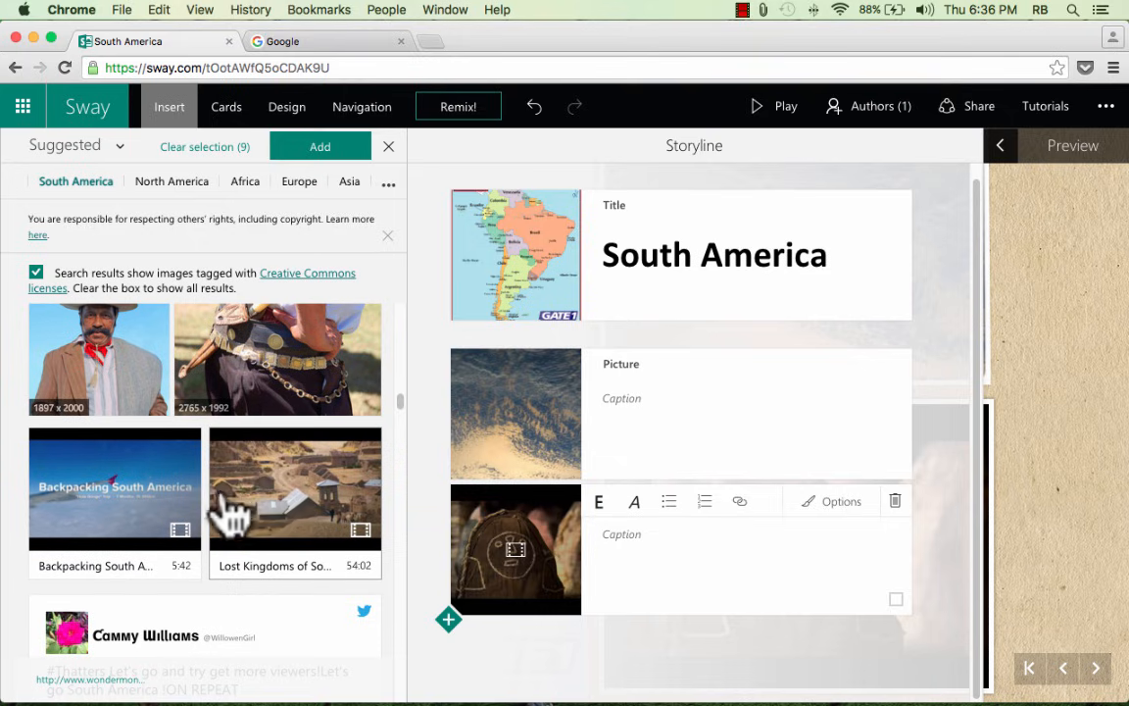
pyautogui.scroll(-4, 237, 500)
pyautogui.scroll(-6, 235, 515)
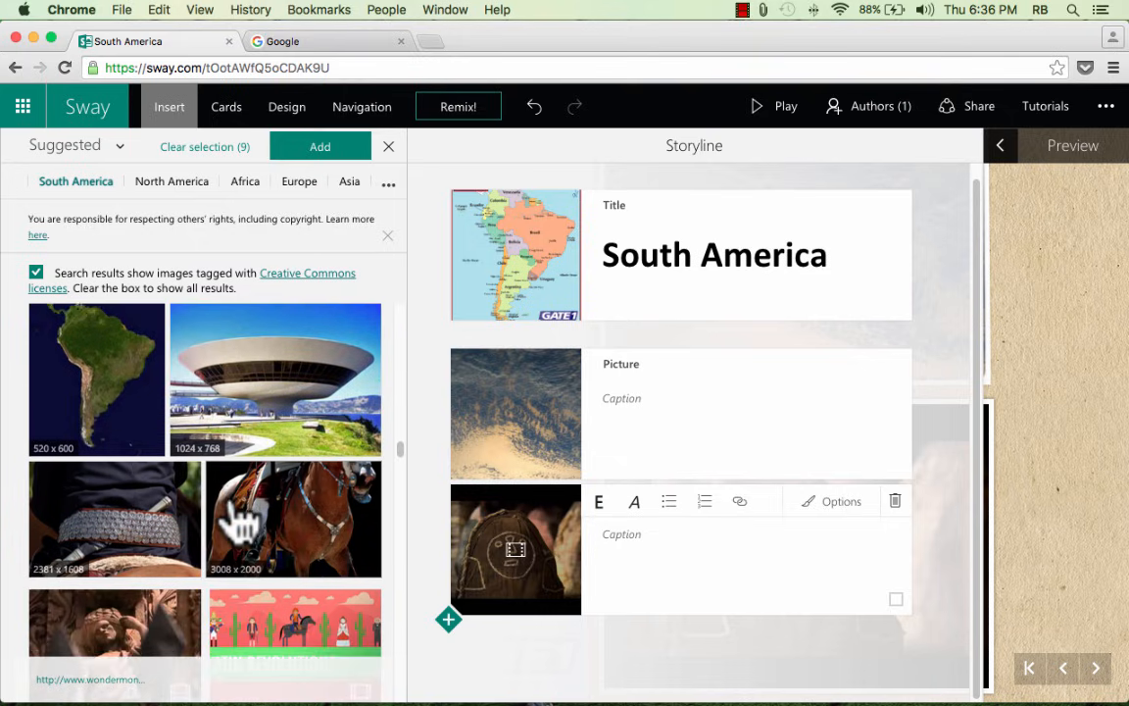
pyautogui.click(294, 472)
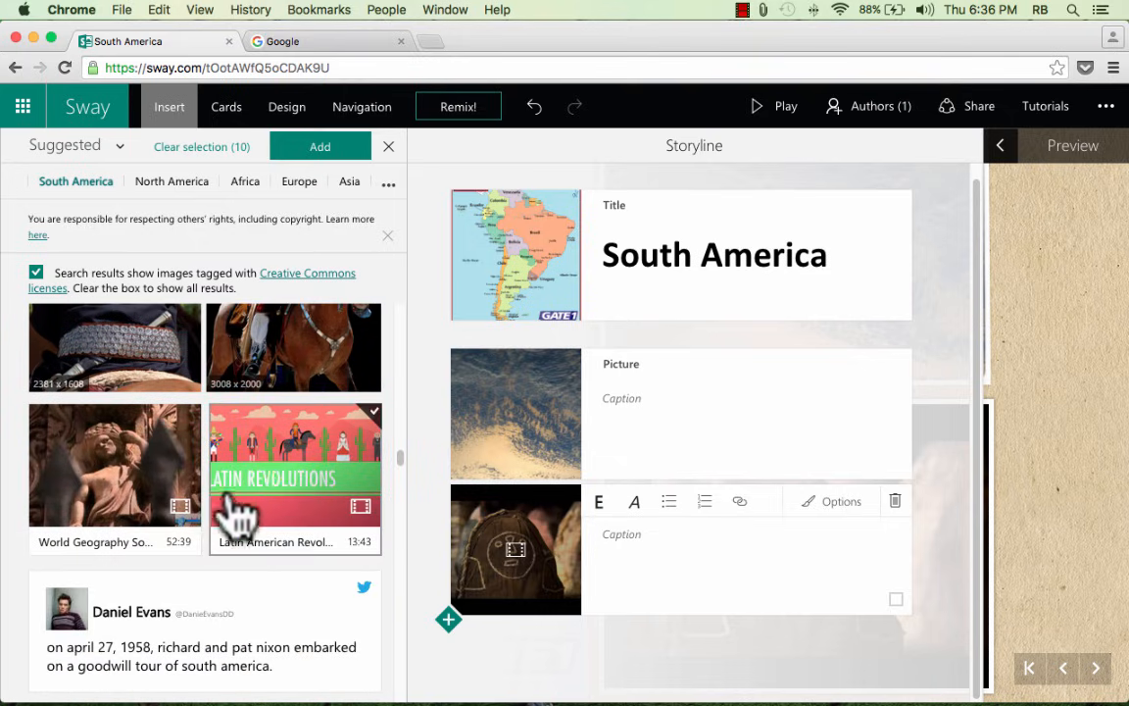
pyautogui.click(144, 446)
pyautogui.click(382, 620)
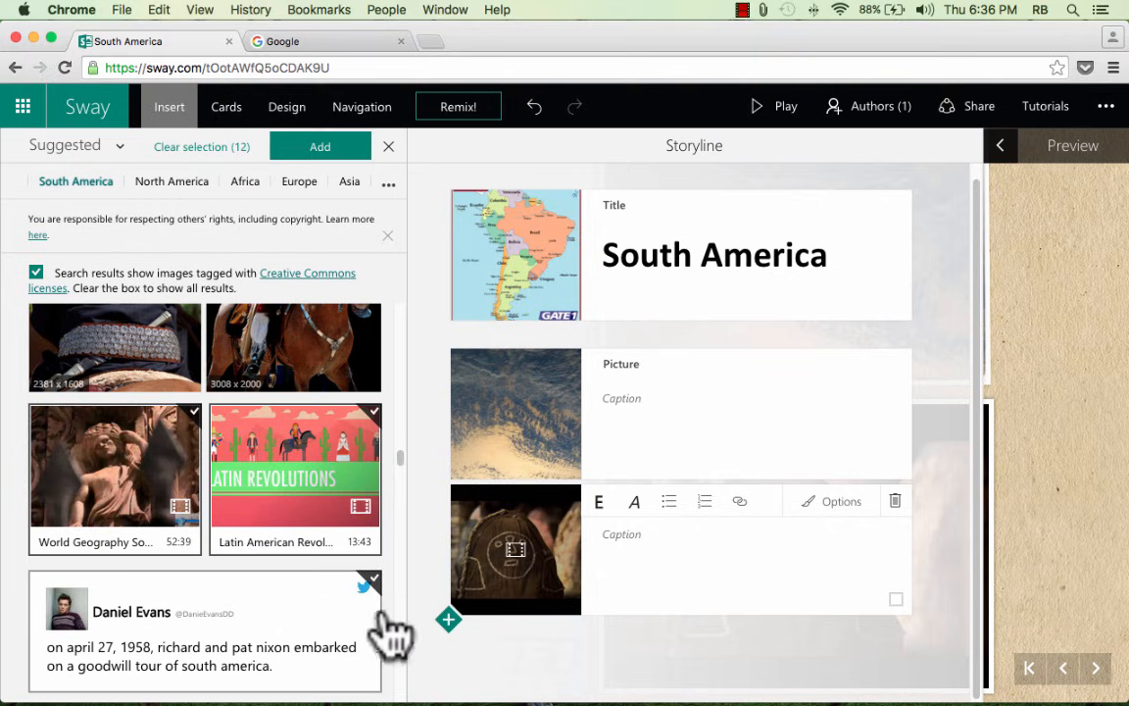
pyautogui.click(315, 149)
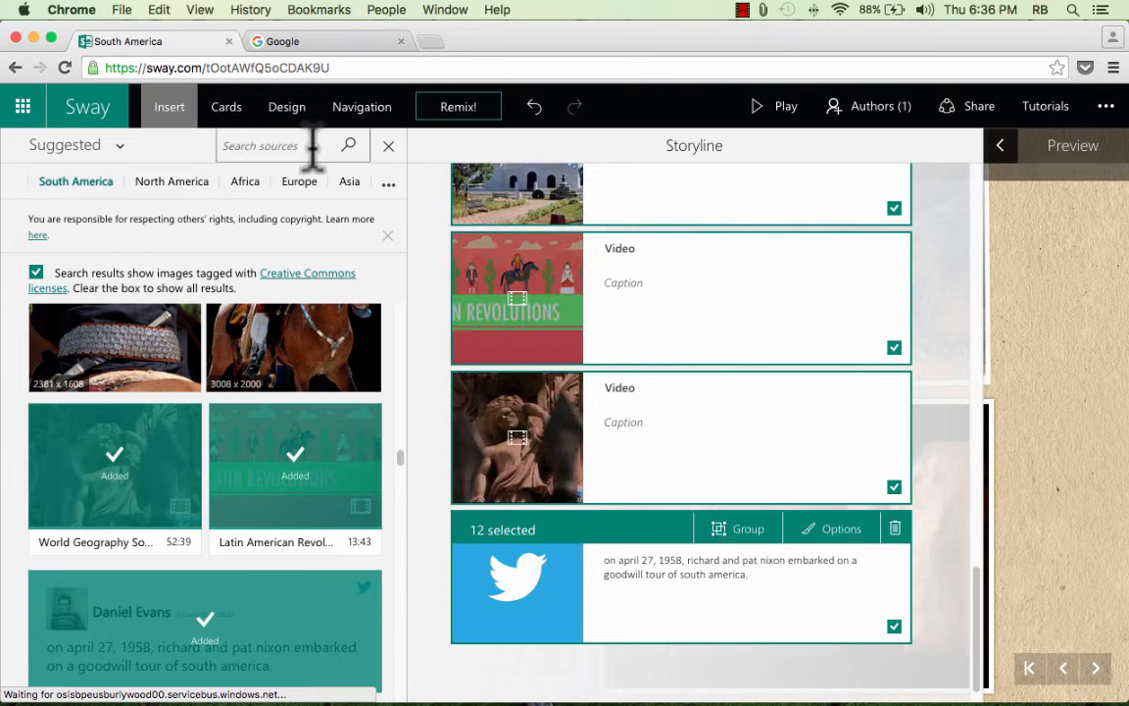
# - Review the newly added cards in the Storyline, and clear their selection
pyautogui.scroll(-1, 798, 509)
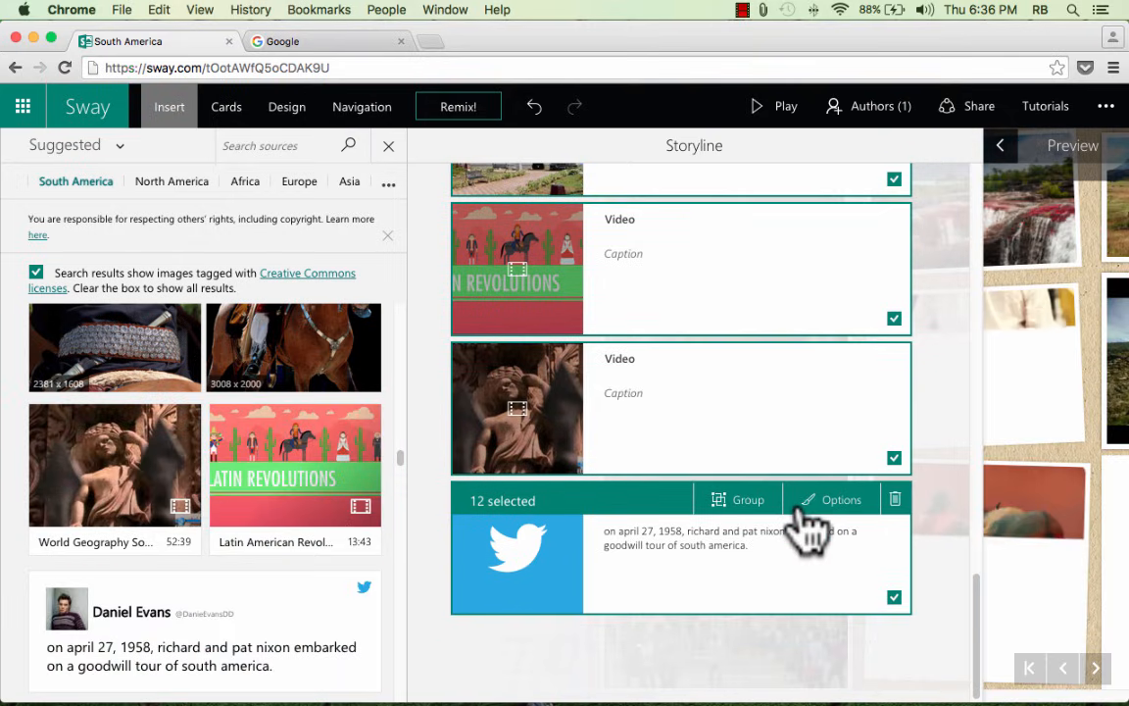
pyautogui.scroll(5, 806, 527)
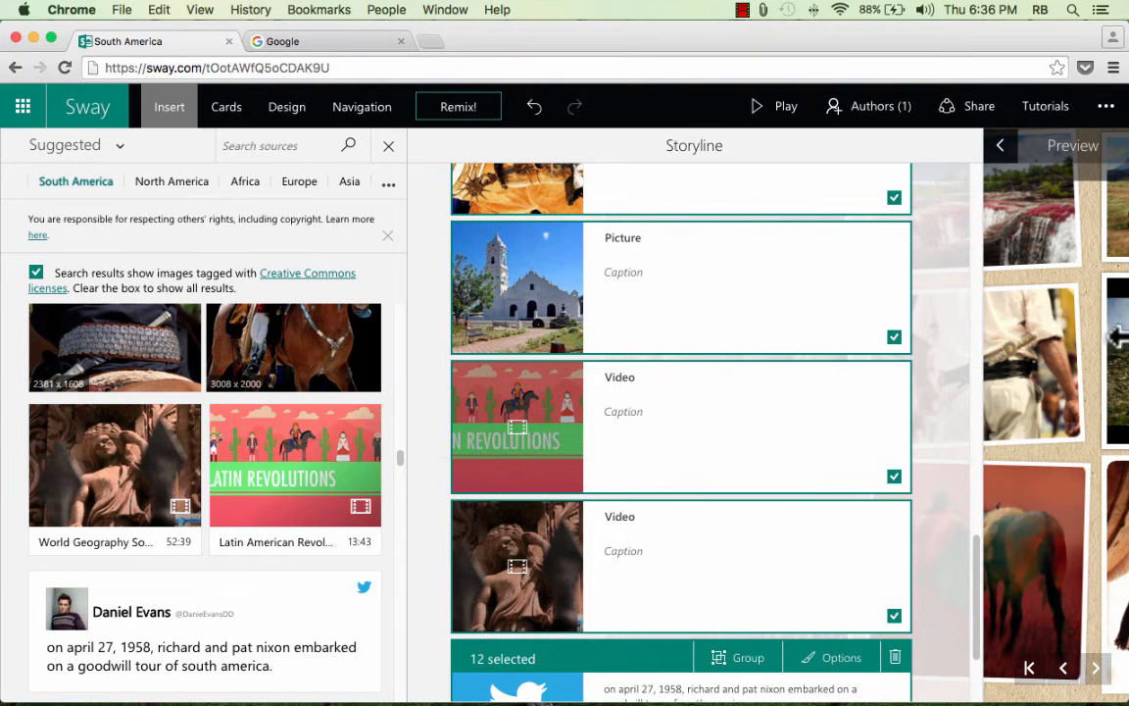
pyautogui.scroll(10, 855, 375)
pyautogui.scroll(5, 855, 375)
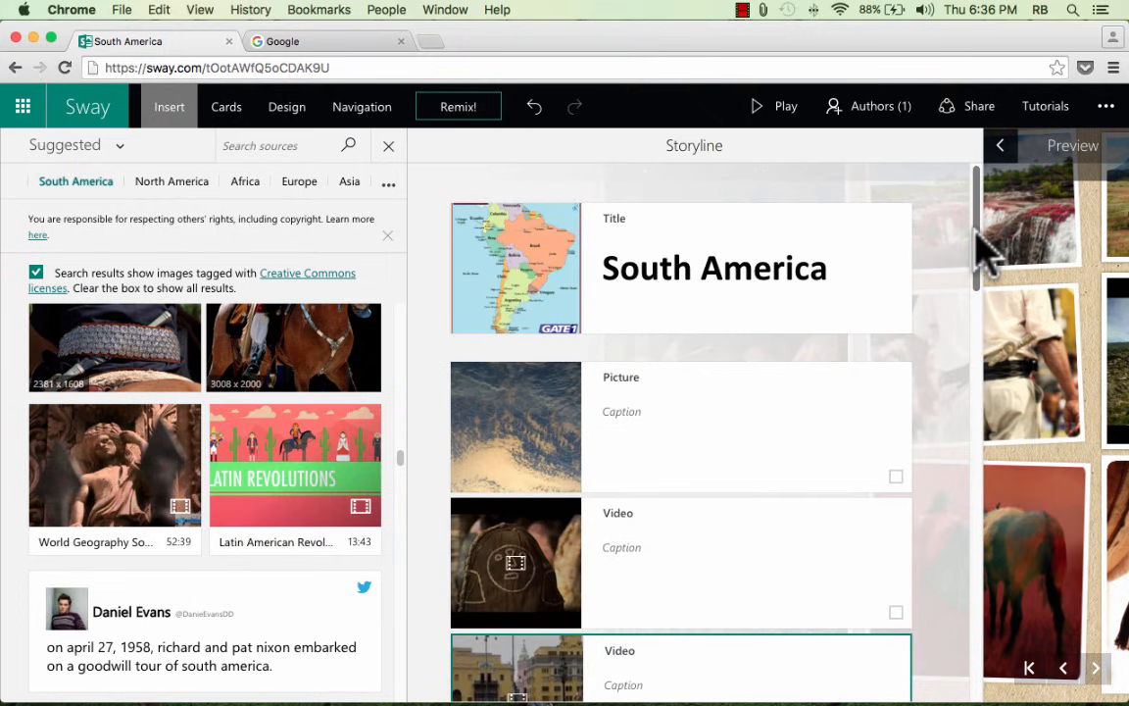
pyautogui.moveTo(984, 244); pyautogui.dragTo(995, 407)
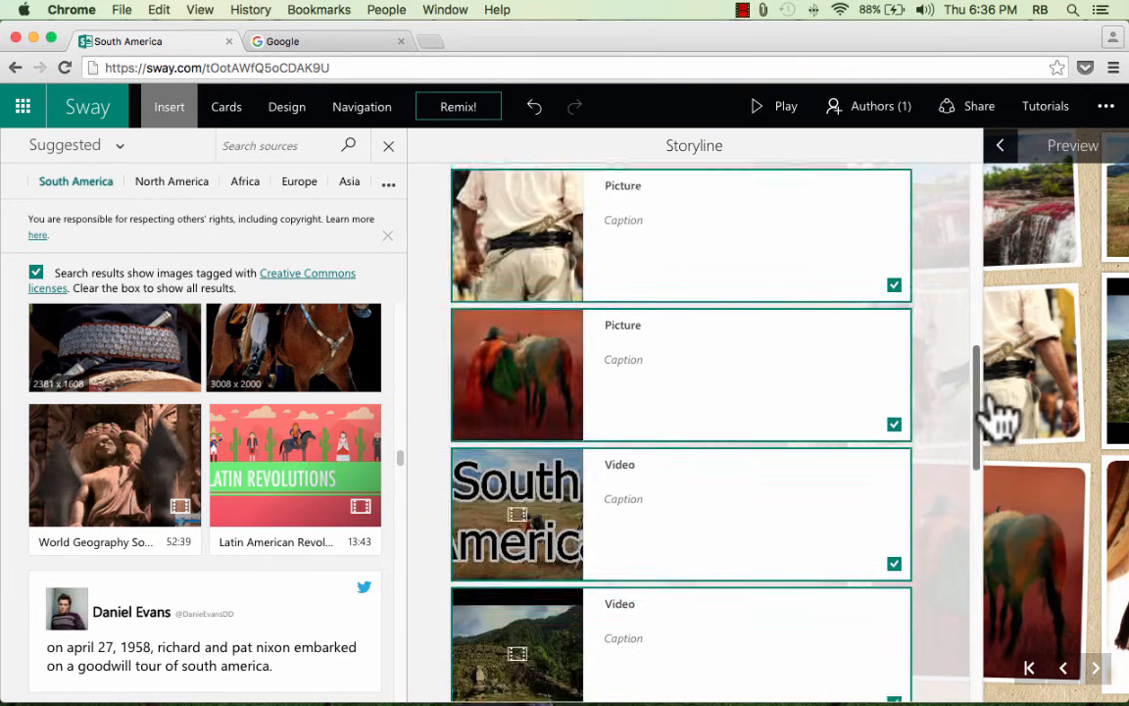
pyautogui.click(934, 424)
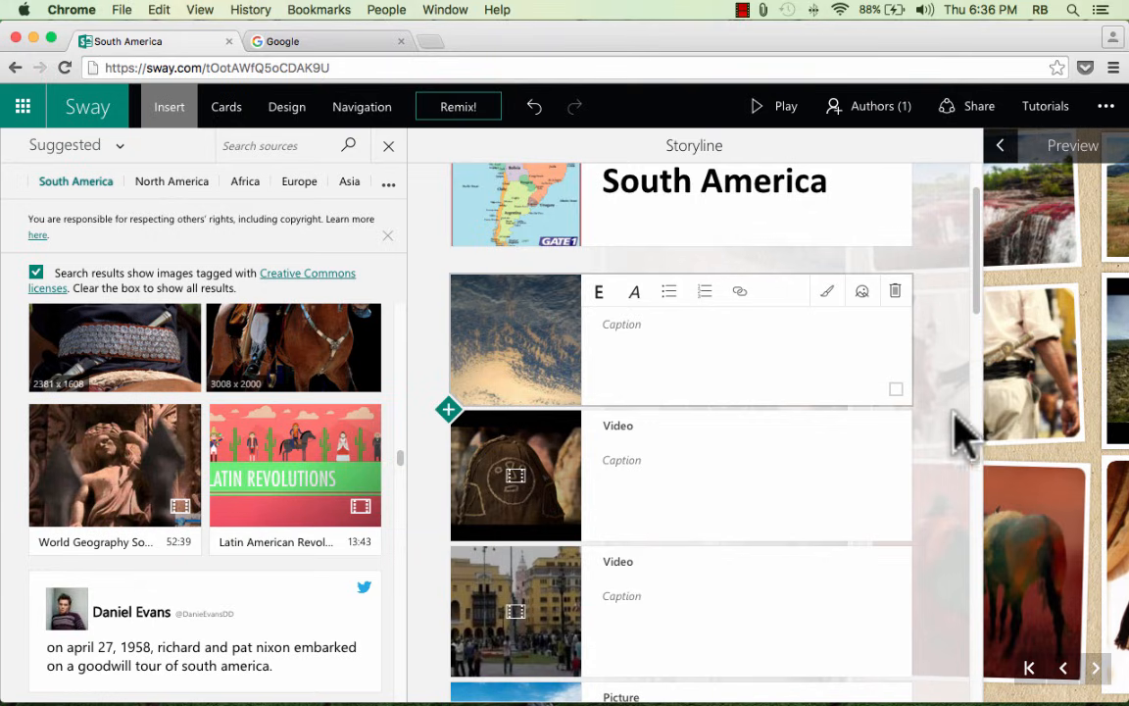
# - Move the yellow-buildings video directly below the title card, and the waterfall picture below the picture of the man with the black belt
pyautogui.moveTo(548, 585); pyautogui.dragTo(524, 292)
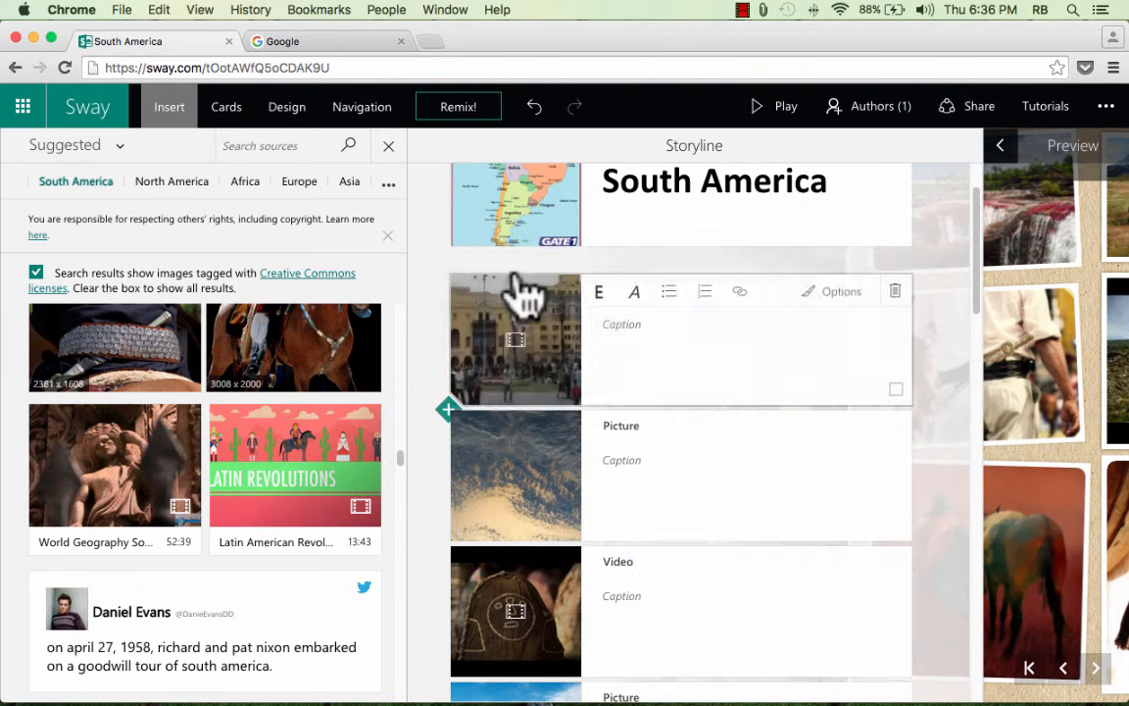
pyautogui.scroll(-5, 579, 521)
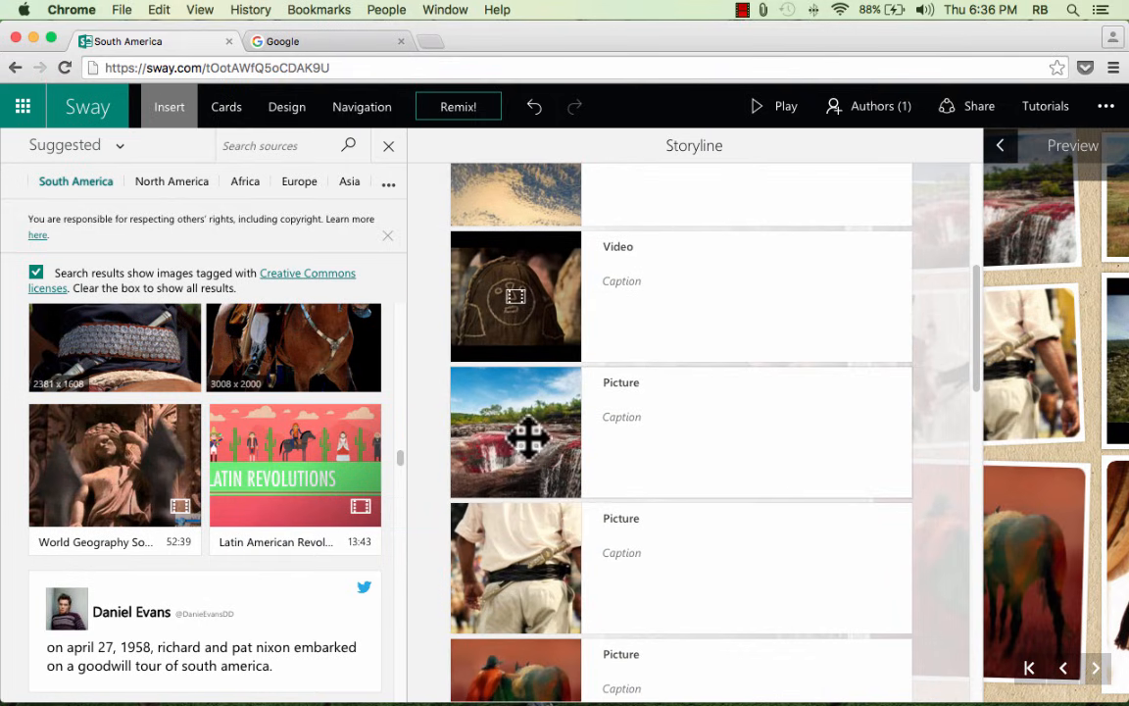
pyautogui.moveTo(526, 434); pyautogui.dragTo(542, 466)
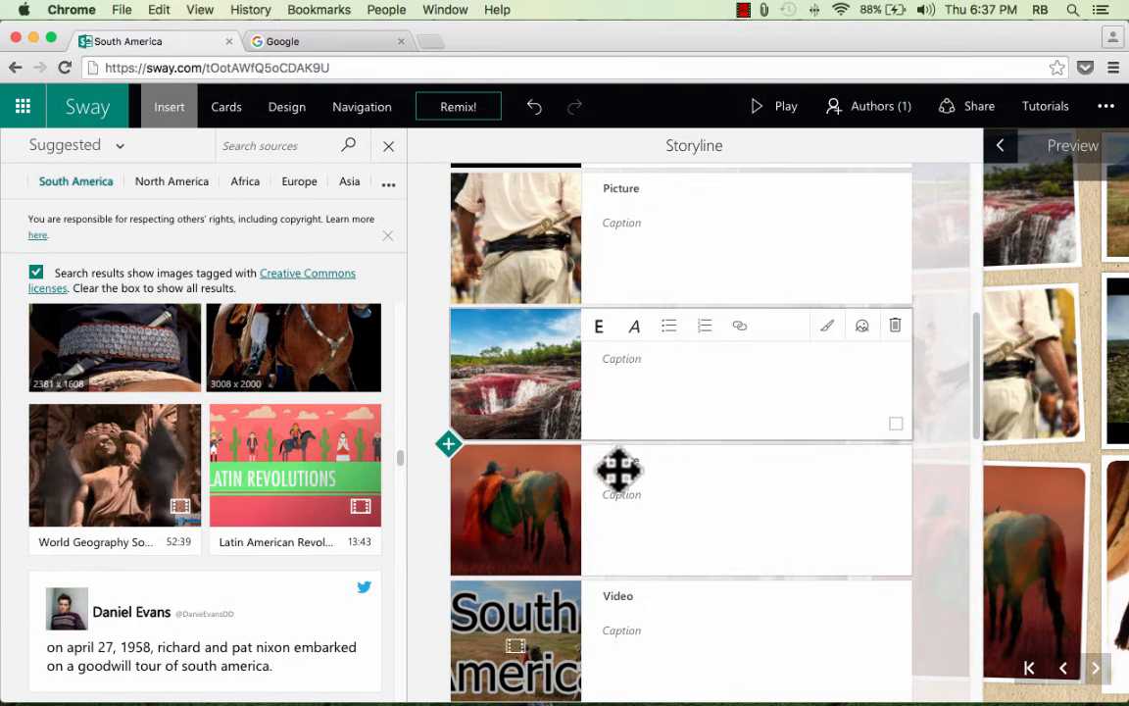
# - Play the Sway, and look through the map title and the arranged pictures and videos
pyautogui.click(790, 113)
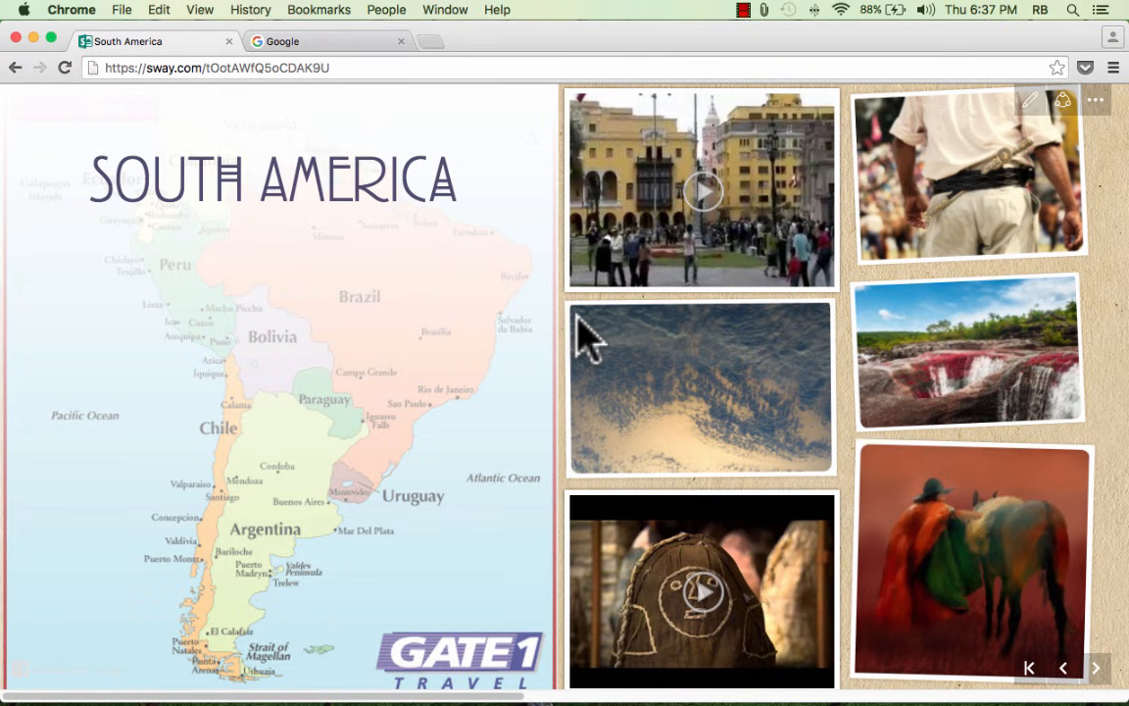
pyautogui.hscroll(6, 744, 333)
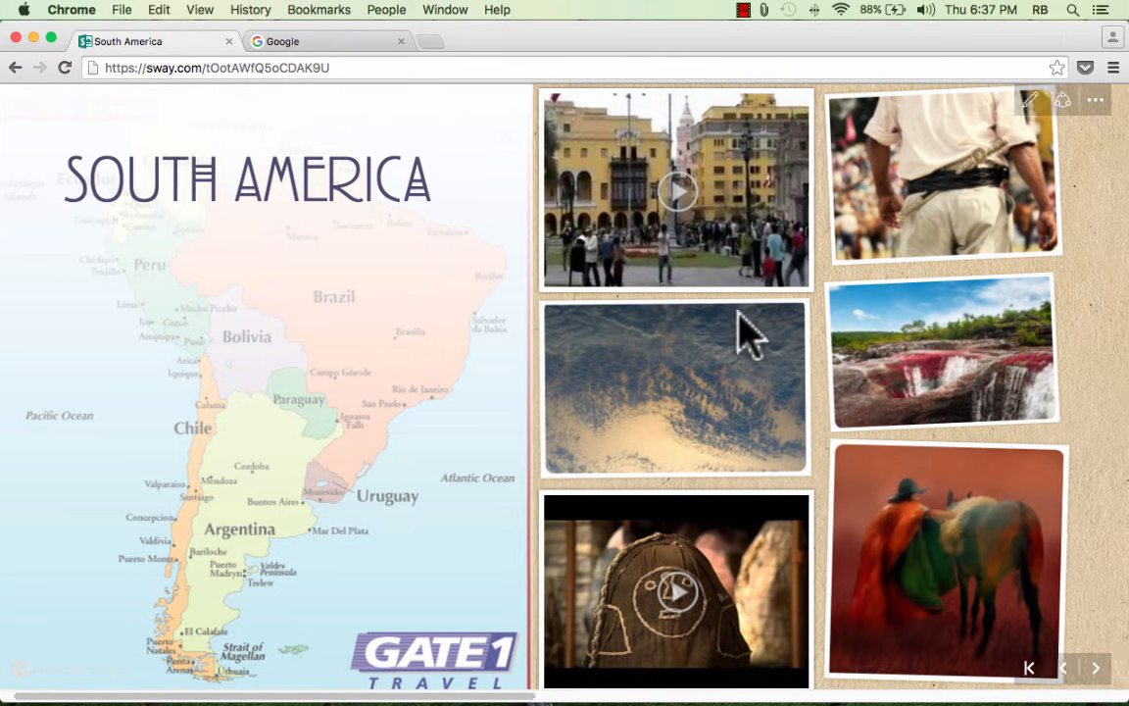
pyautogui.hscroll(7, 745, 333)
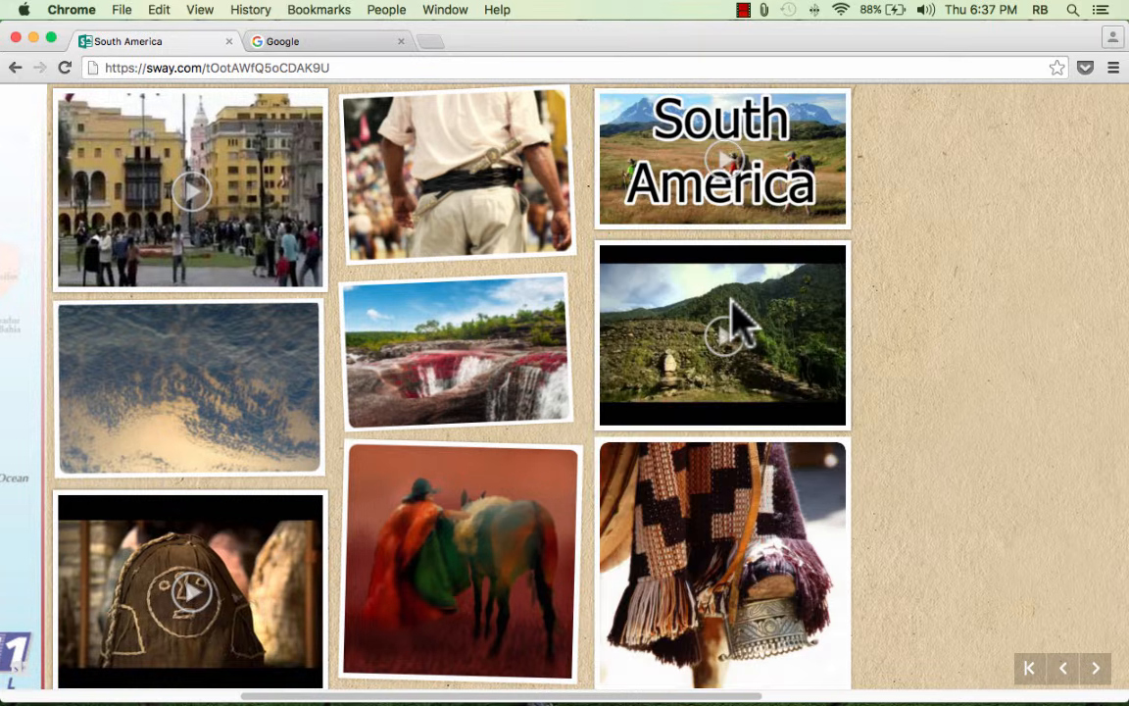
# - Look through the playing Sway to its end, go back, and briefly play and pause the Lost Kingdoms video
pyautogui.hscroll(8, 741, 309)
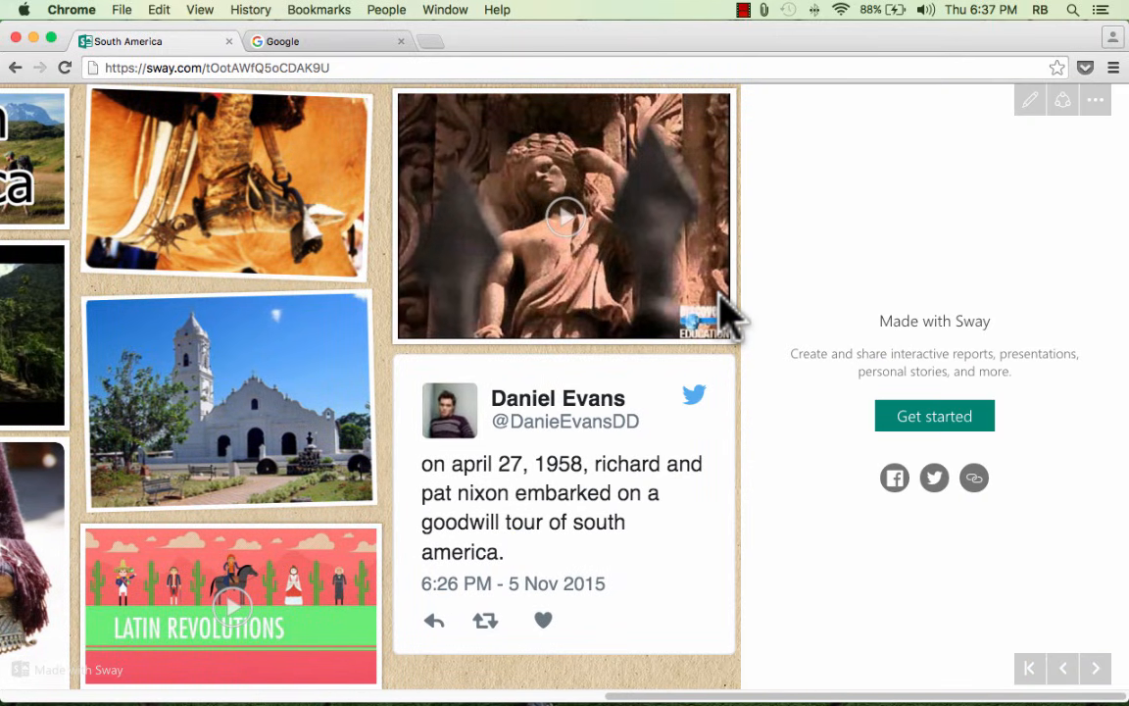
pyautogui.hscroll(-10, 602, 429)
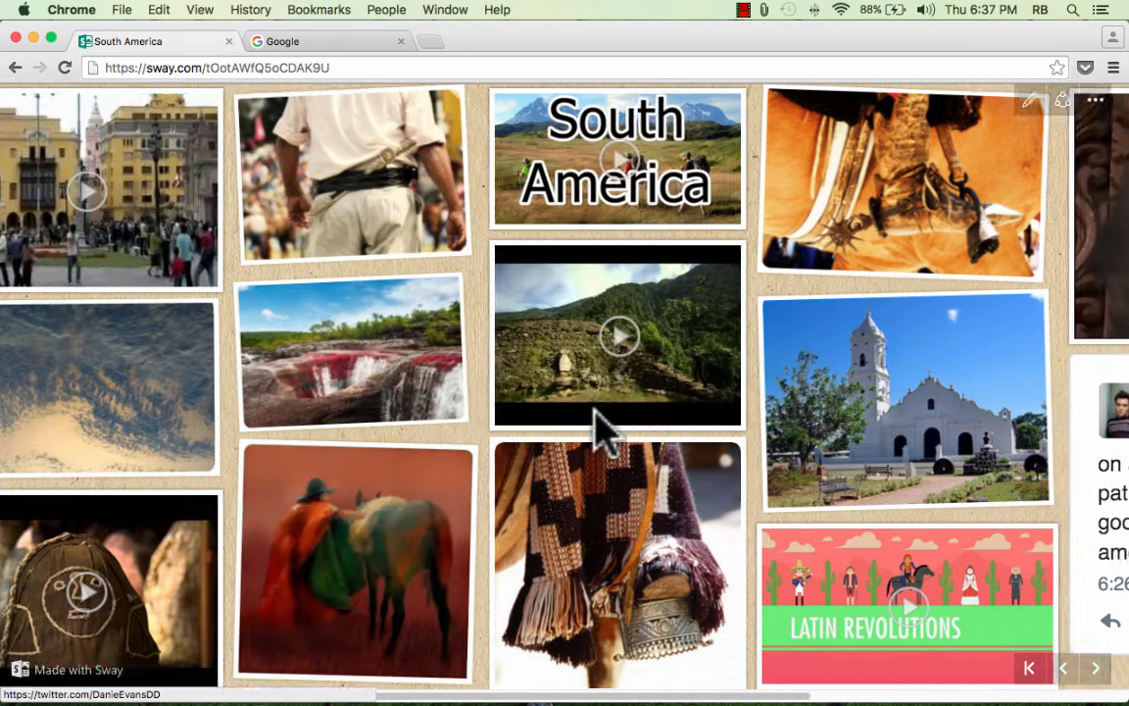
pyautogui.hscroll(-3, 600, 428)
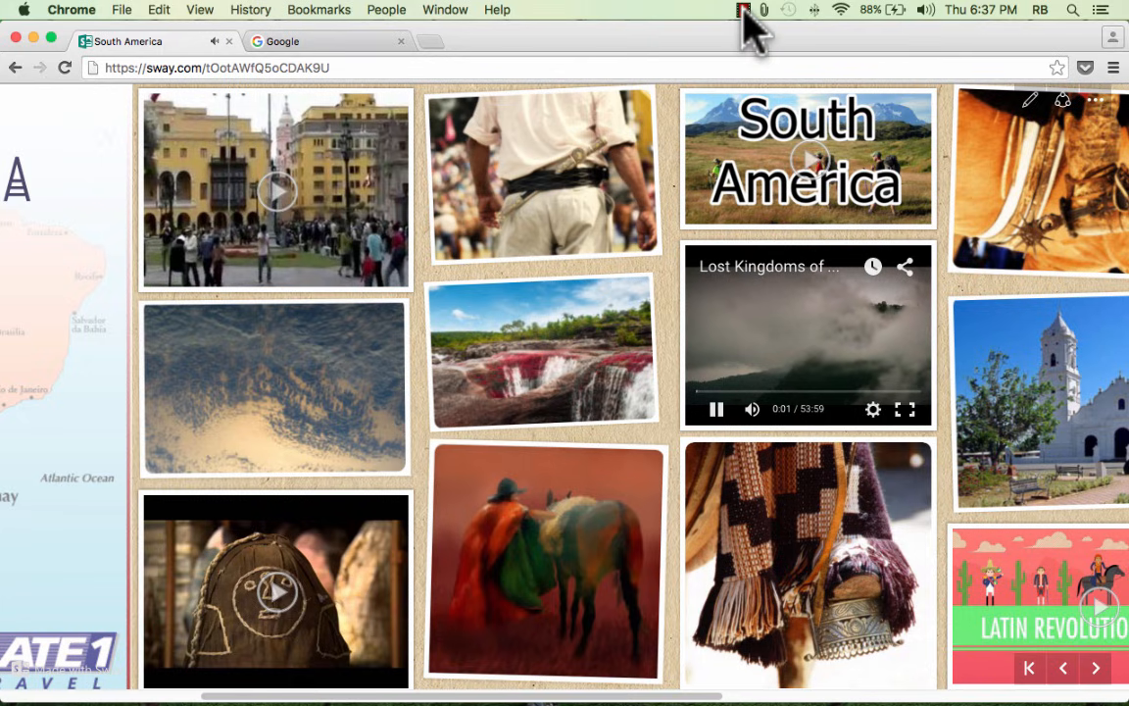
pyautogui.click(715, 409)
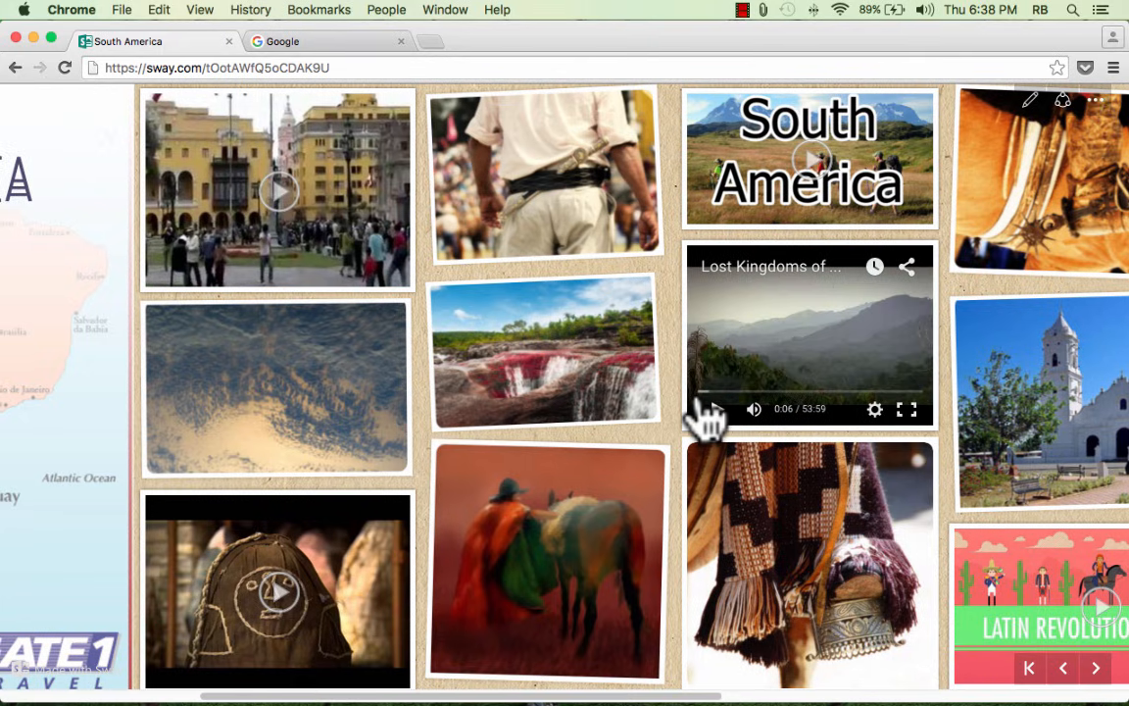
# - Look over the layout of pictures and videos again, ending at the map title
pyautogui.hscroll(-10, 712, 417)
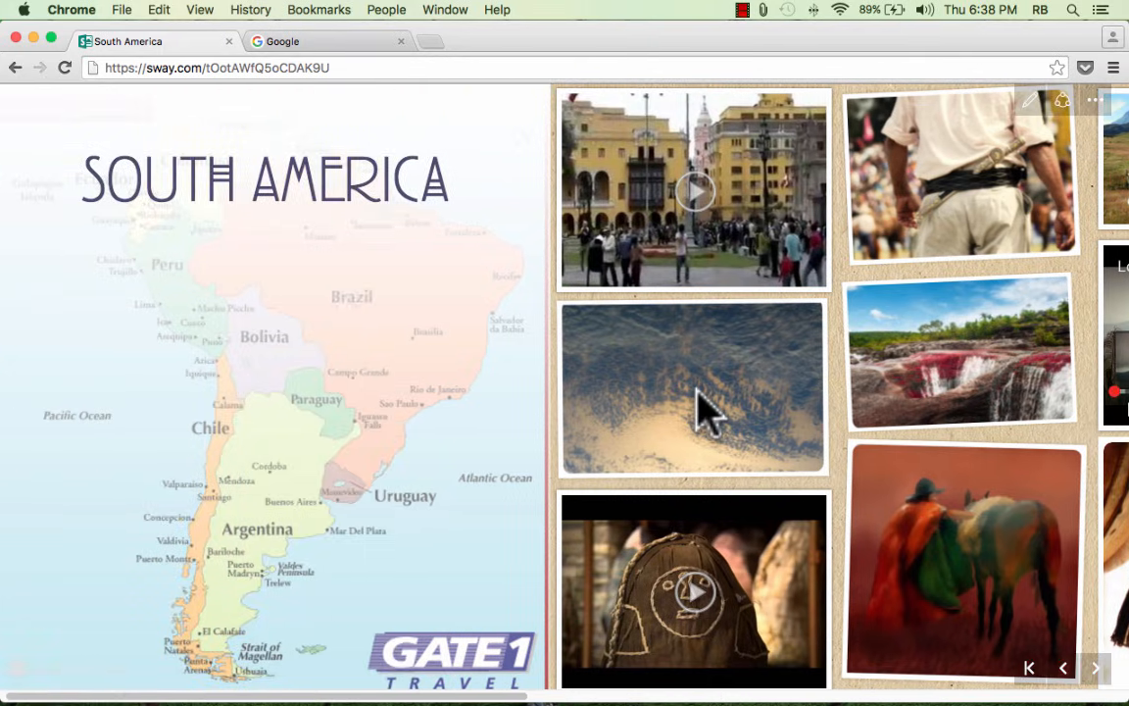
pyautogui.hscroll(10, 712, 417)
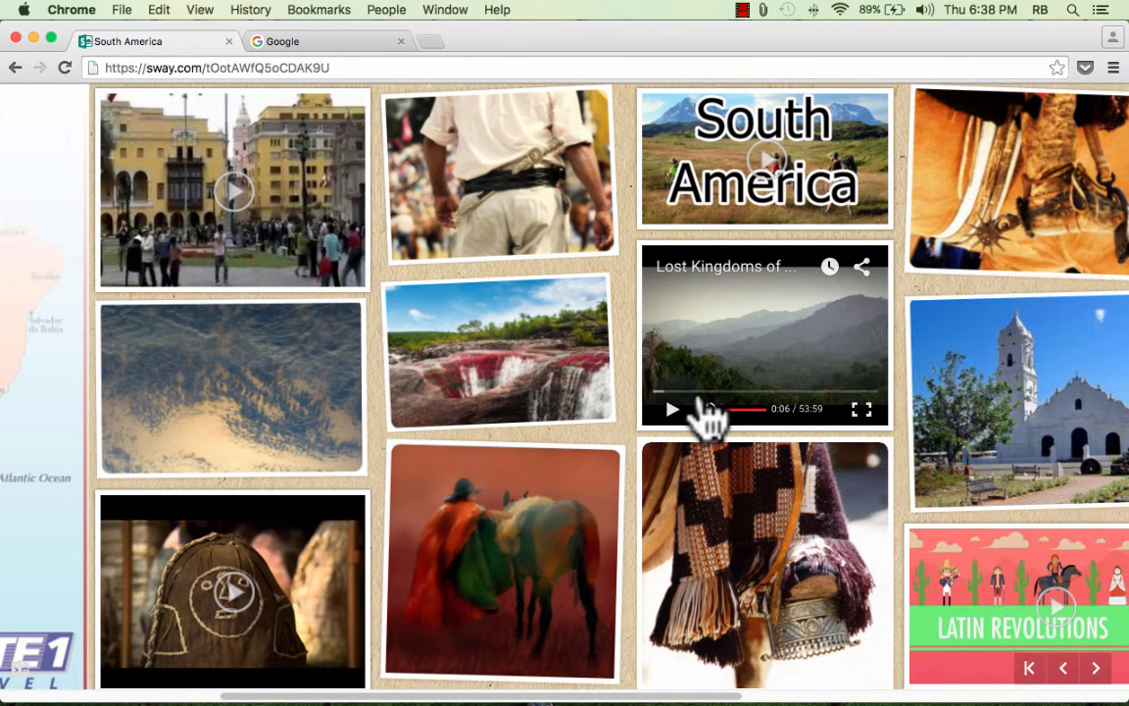
pyautogui.hscroll(5, 781, 424)
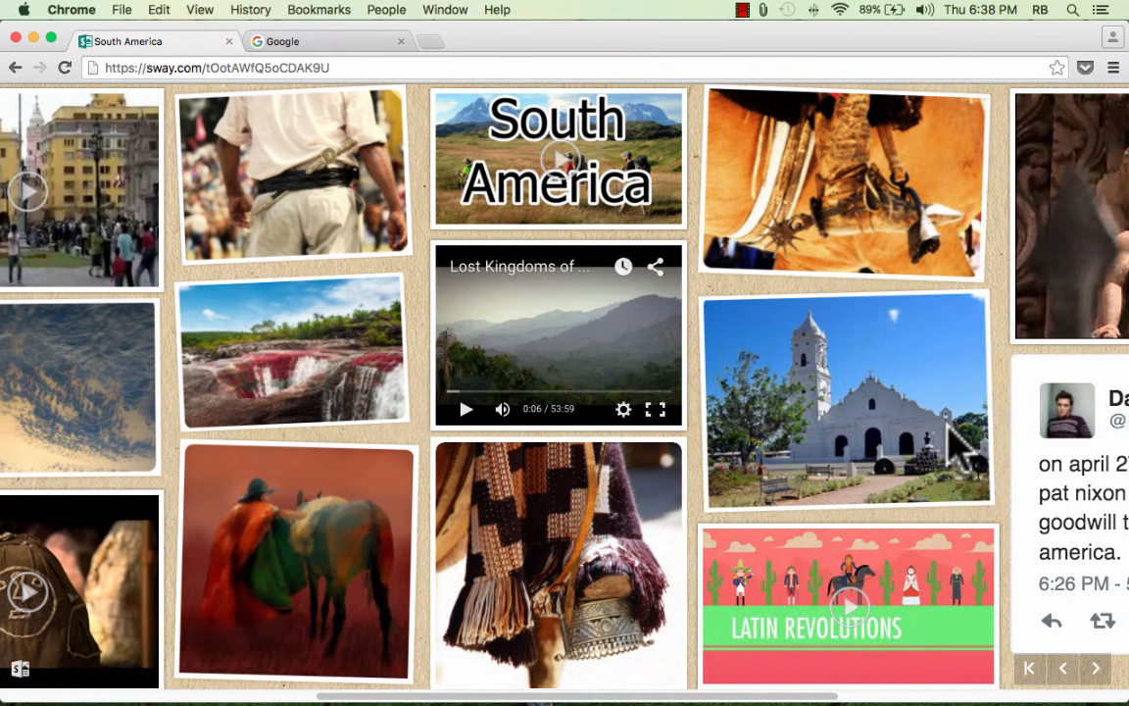
pyautogui.hscroll(-10, 879, 423)
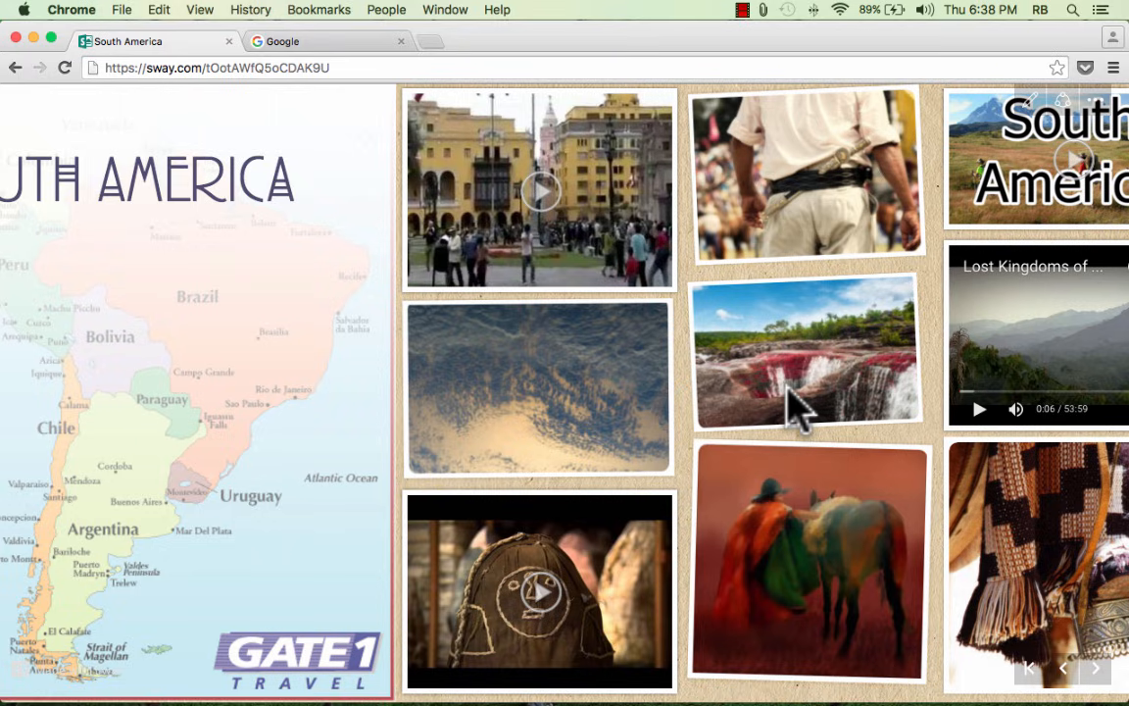
pyautogui.hscroll(15, 740, 285)
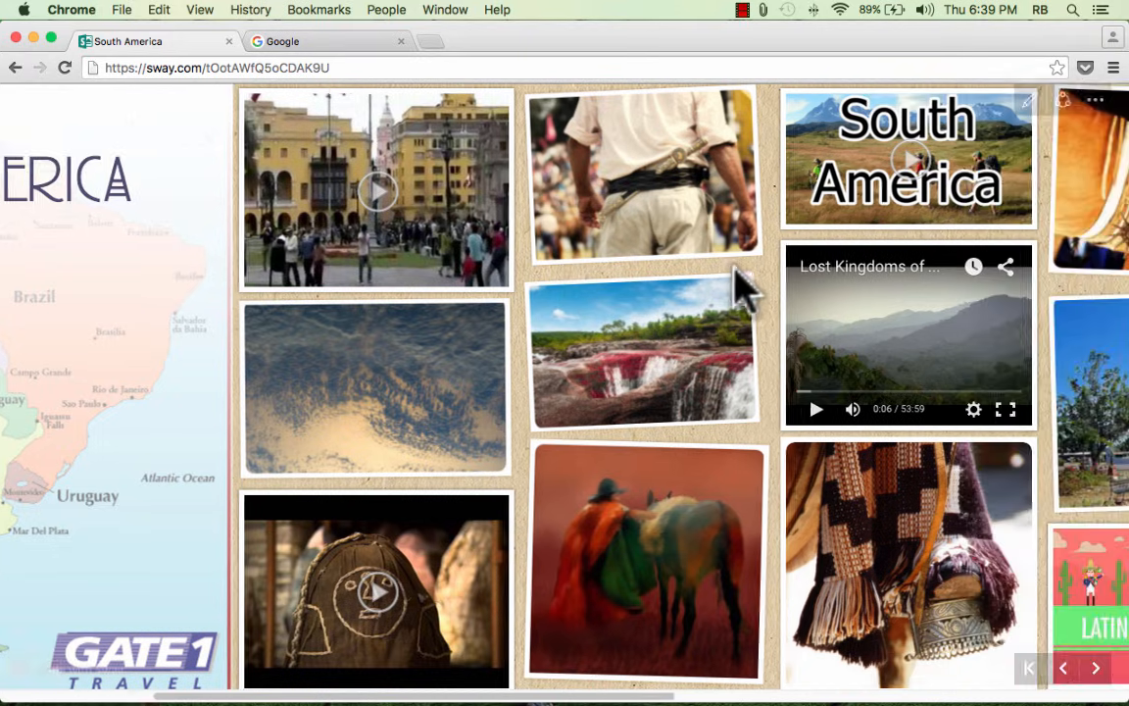
pyautogui.hscroll(-15, 740, 284)
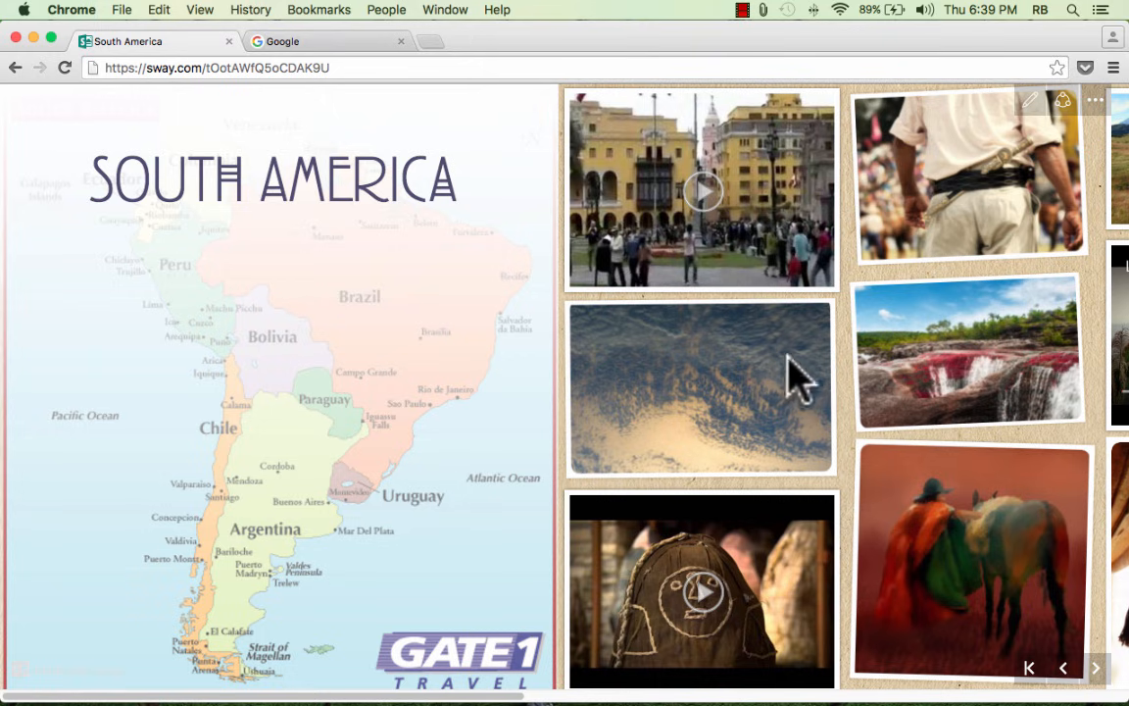
# - Enlarge the title's background map, close the enlarged view, and return to editing the Sway
pyautogui.click(530, 403)
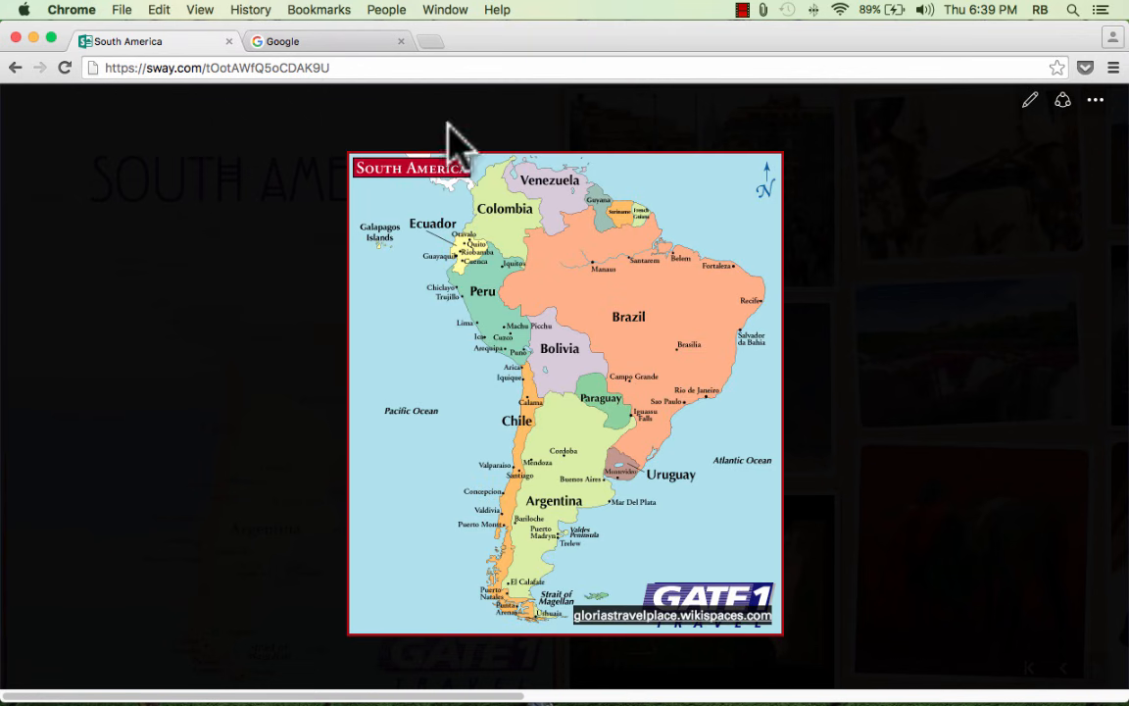
pyautogui.click(448, 126)
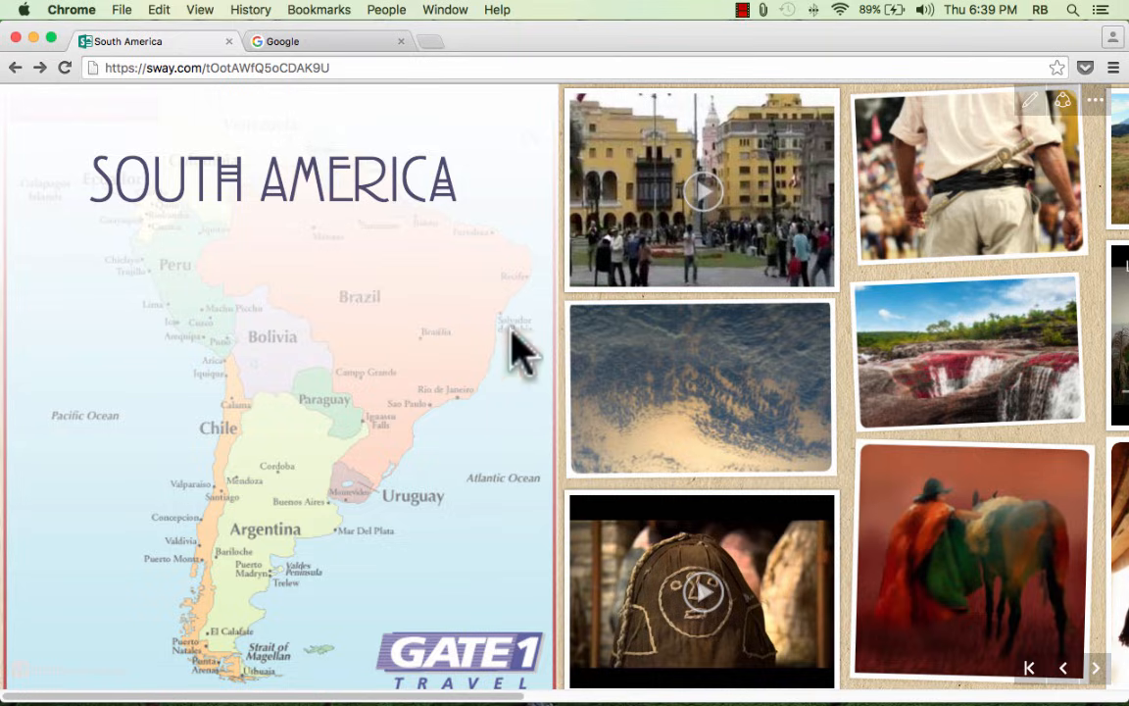
pyautogui.hscroll(1, 250, 345)
pyautogui.press('Escape')
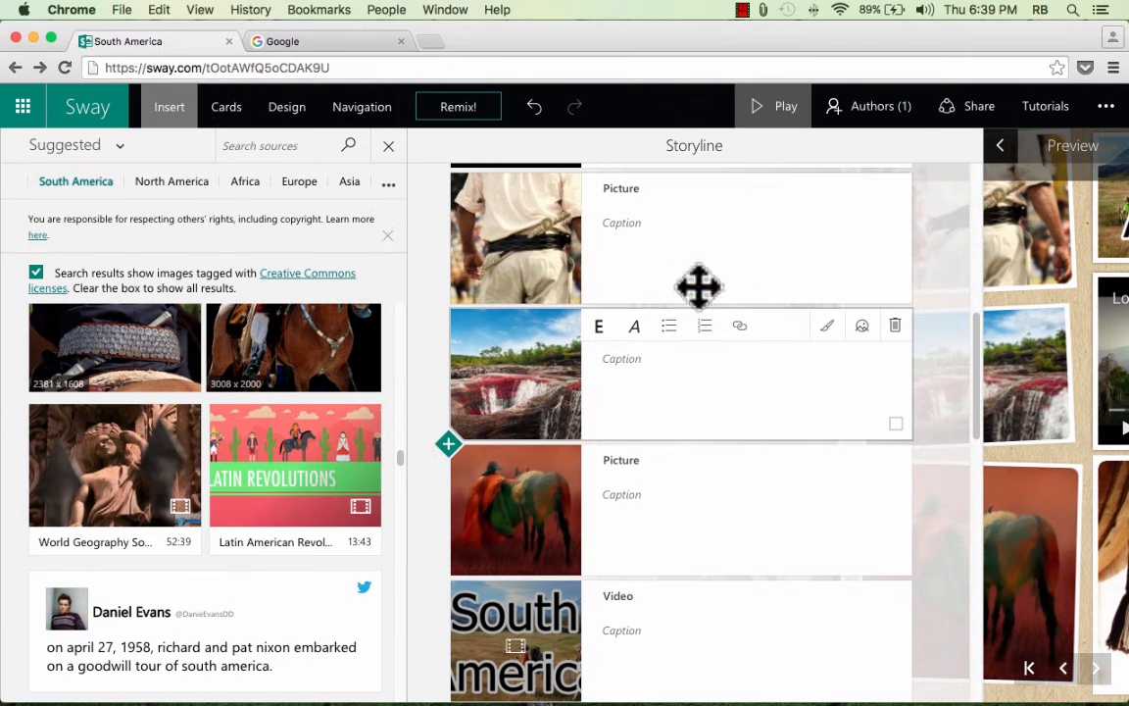
# - Set the emphasis of the yellow-buildings video below the title card to Intense, trying Moderate first
pyautogui.scroll(5, 708, 345)
pyautogui.scroll(3, 708, 346)
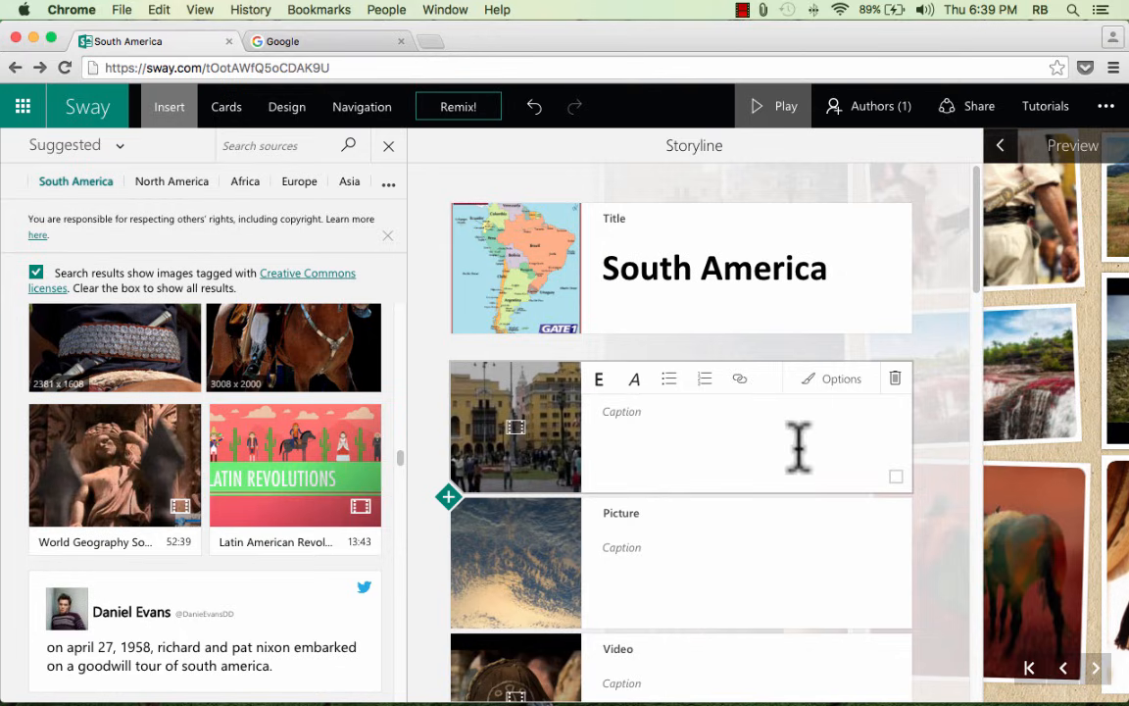
pyautogui.click(842, 382)
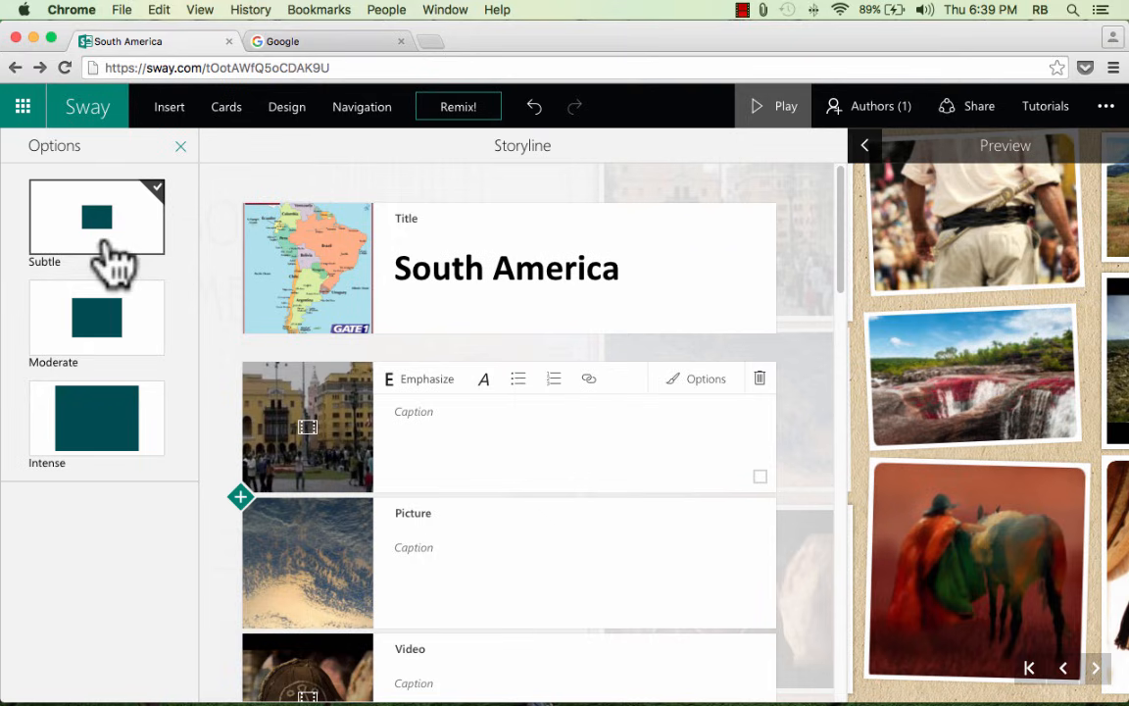
pyautogui.click(100, 316)
pyautogui.click(110, 453)
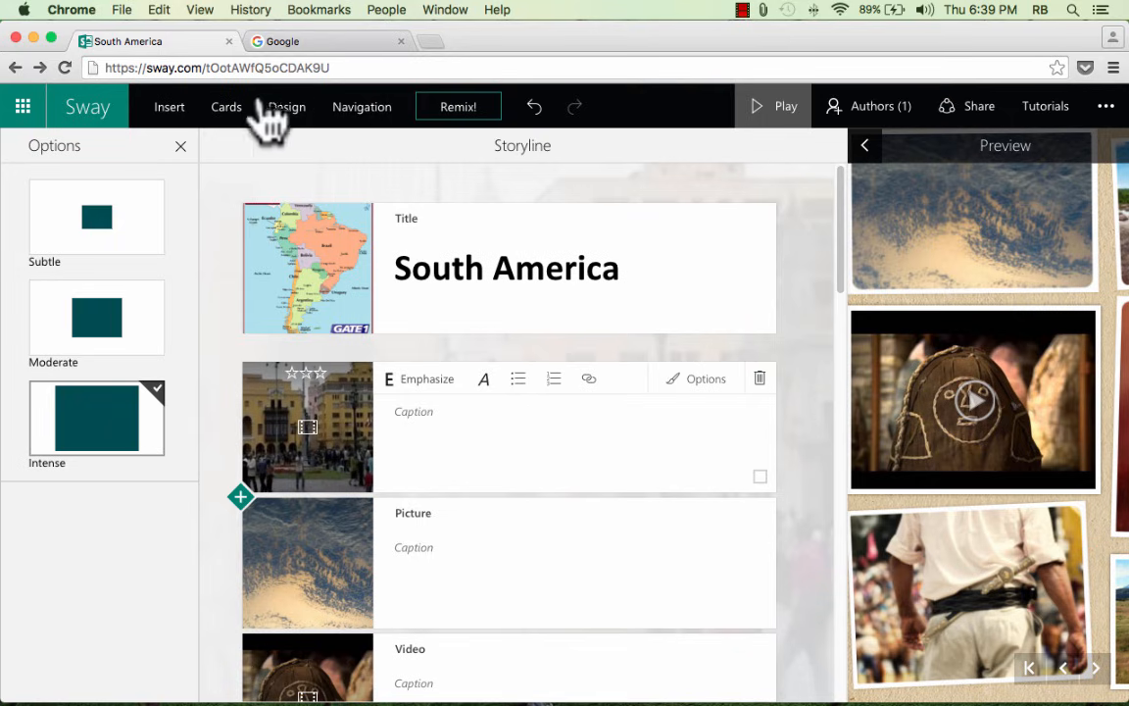
pyautogui.click(181, 147)
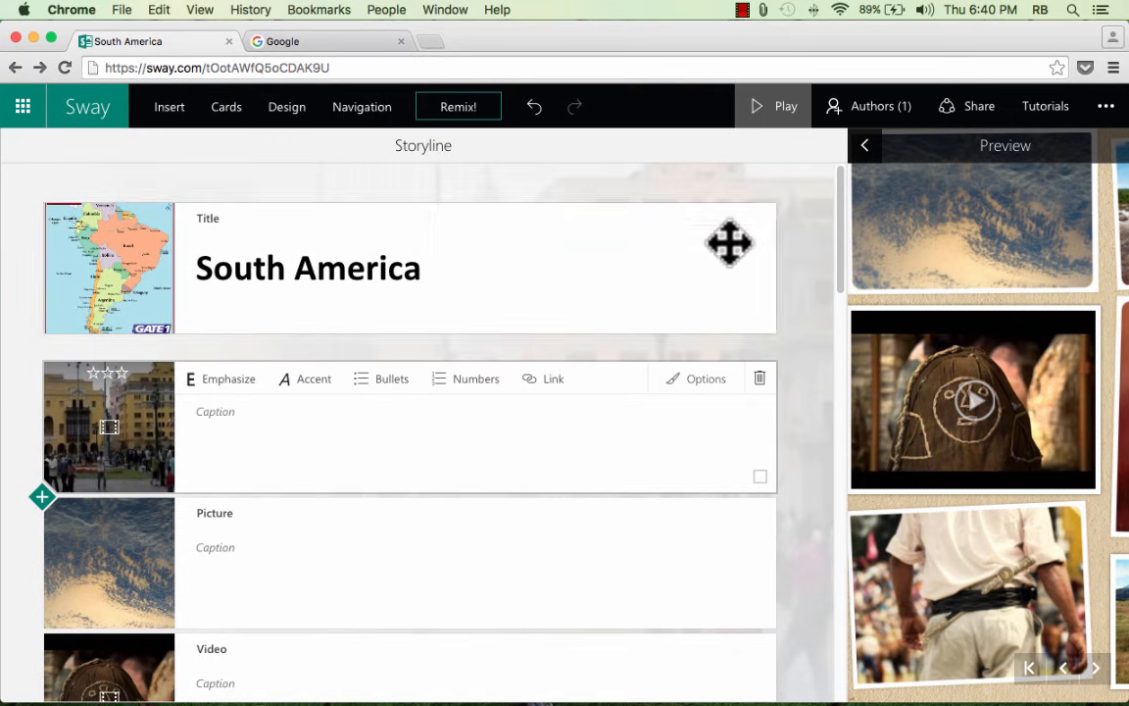
# - Play the Sway, and look at the yellow-buildings video's size beside the map title and the other pictures
pyautogui.click(792, 110)
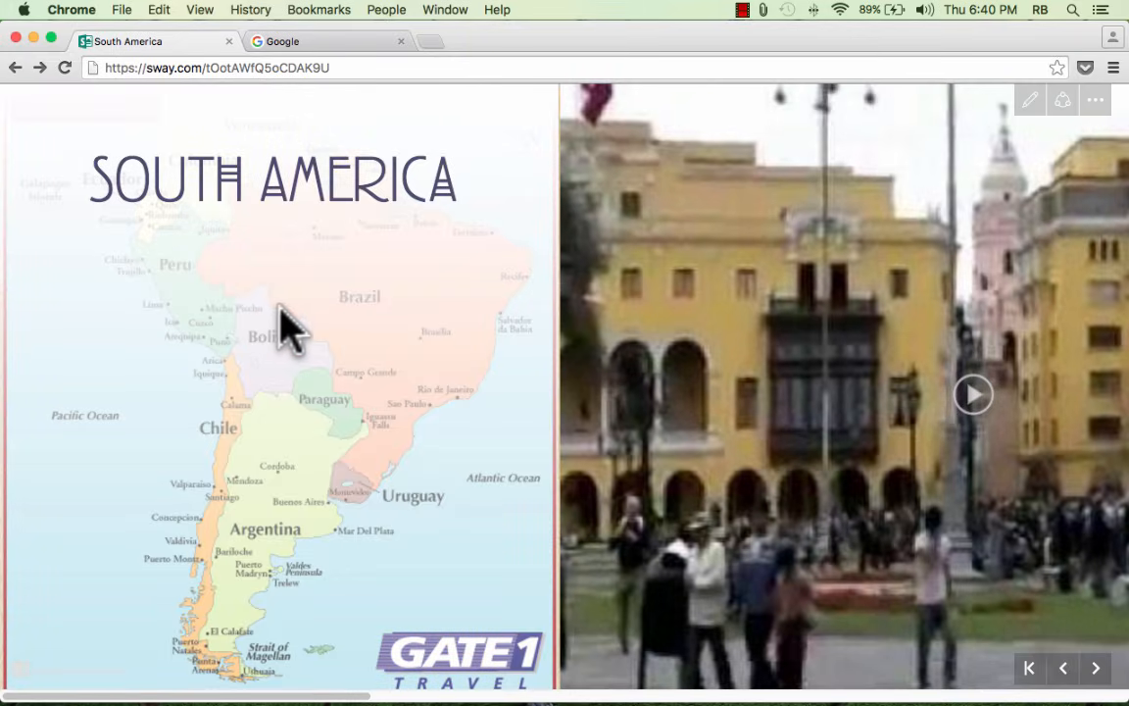
pyautogui.hscroll(5, 294, 324)
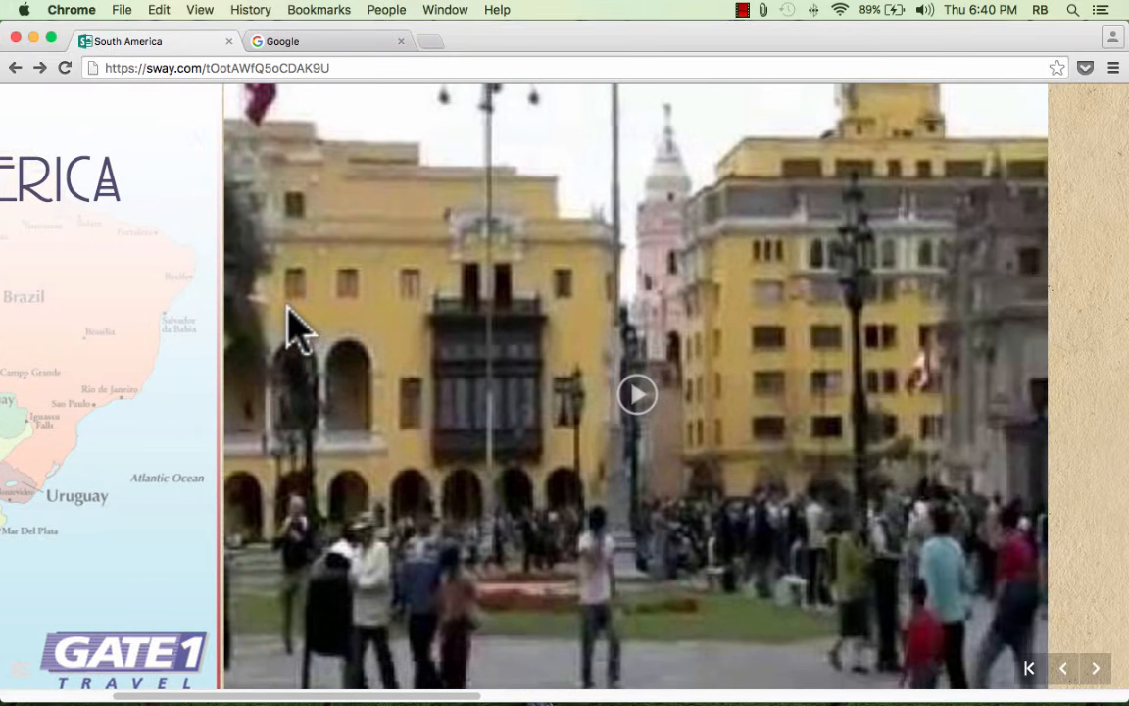
pyautogui.hscroll(5, 454, 358)
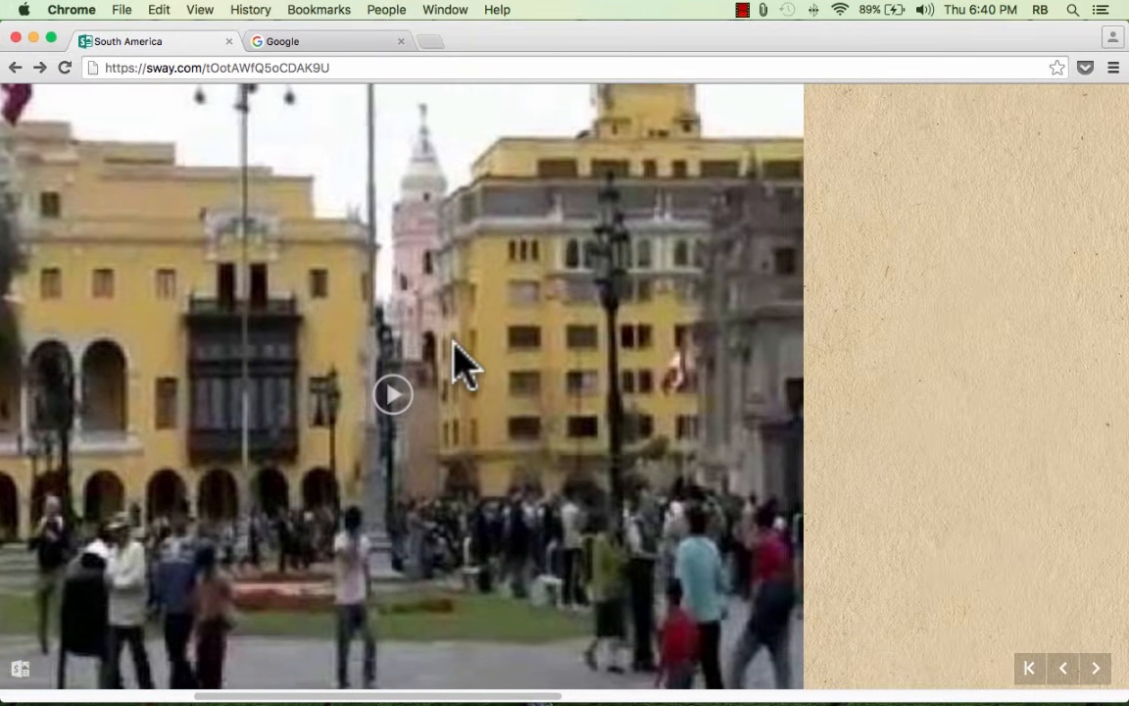
pyautogui.hscroll(10, 468, 358)
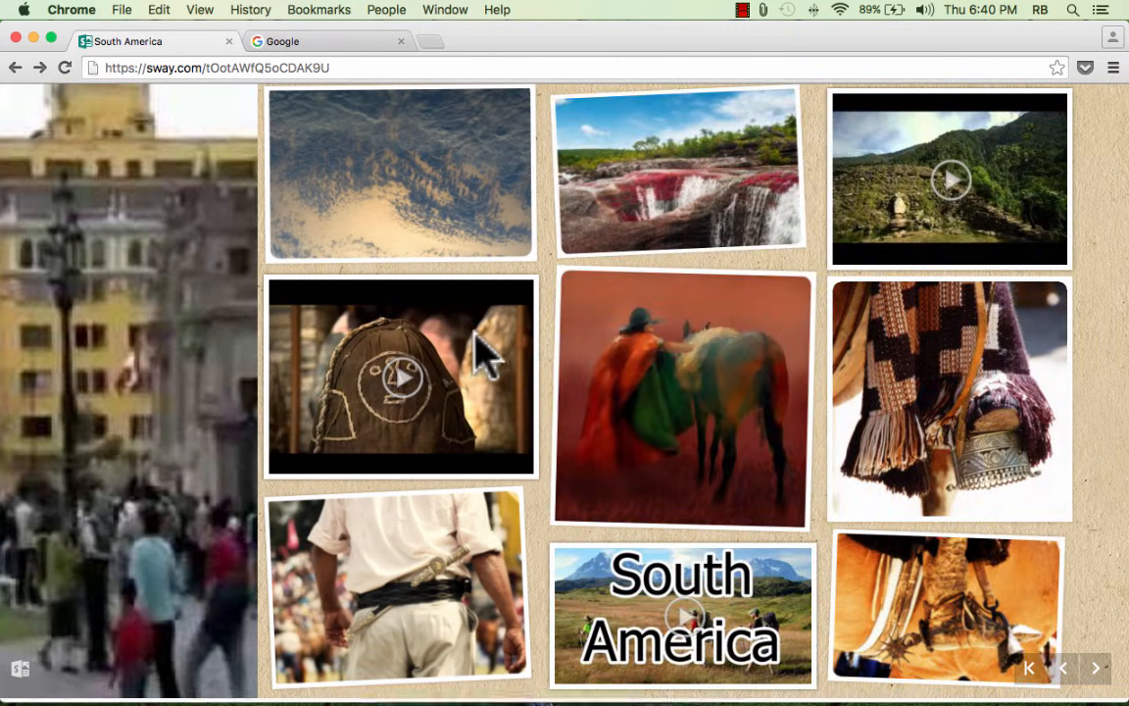
pyautogui.hscroll(-8, 584, 336)
pyautogui.hscroll(-5, 566, 327)
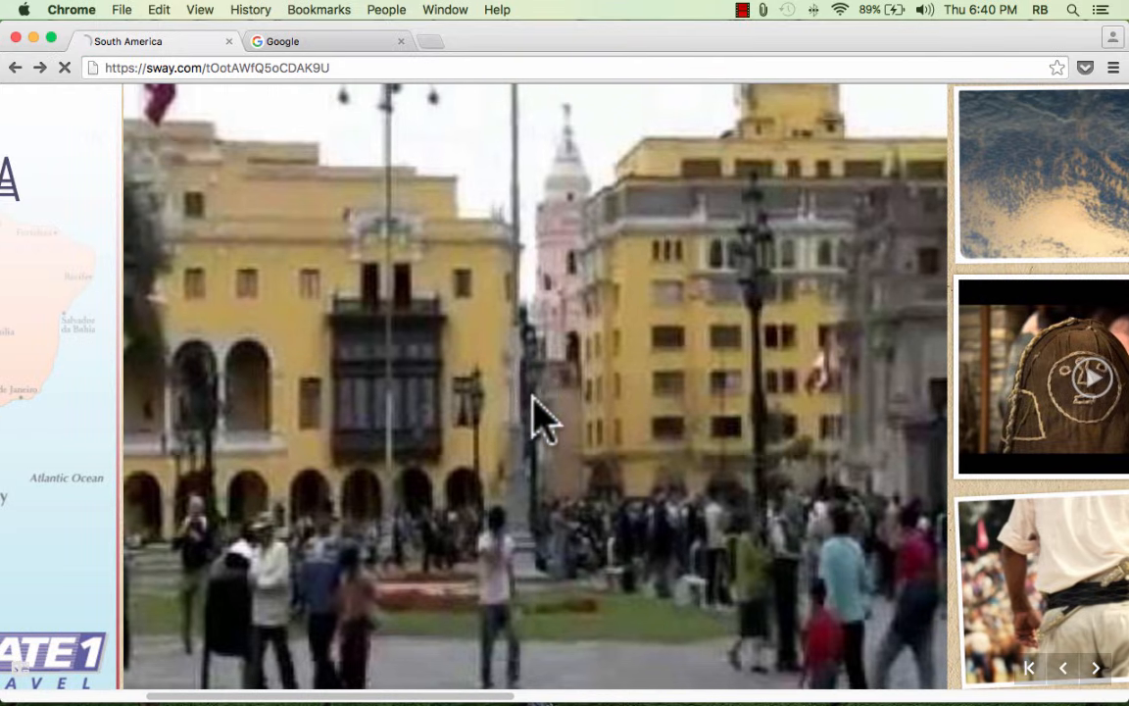
# - Play and pause the Geography and Cultures of South America video, view it full screen, and return to editing the Sway
pyautogui.click(534, 419)
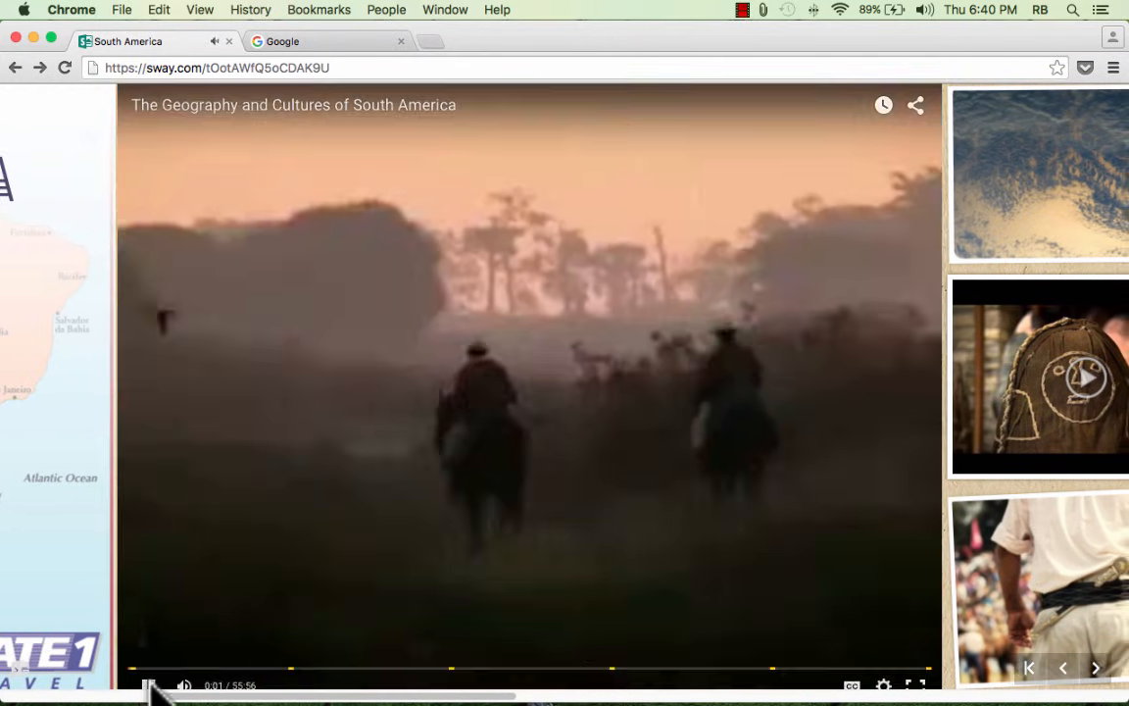
pyautogui.moveTo(185, 684)
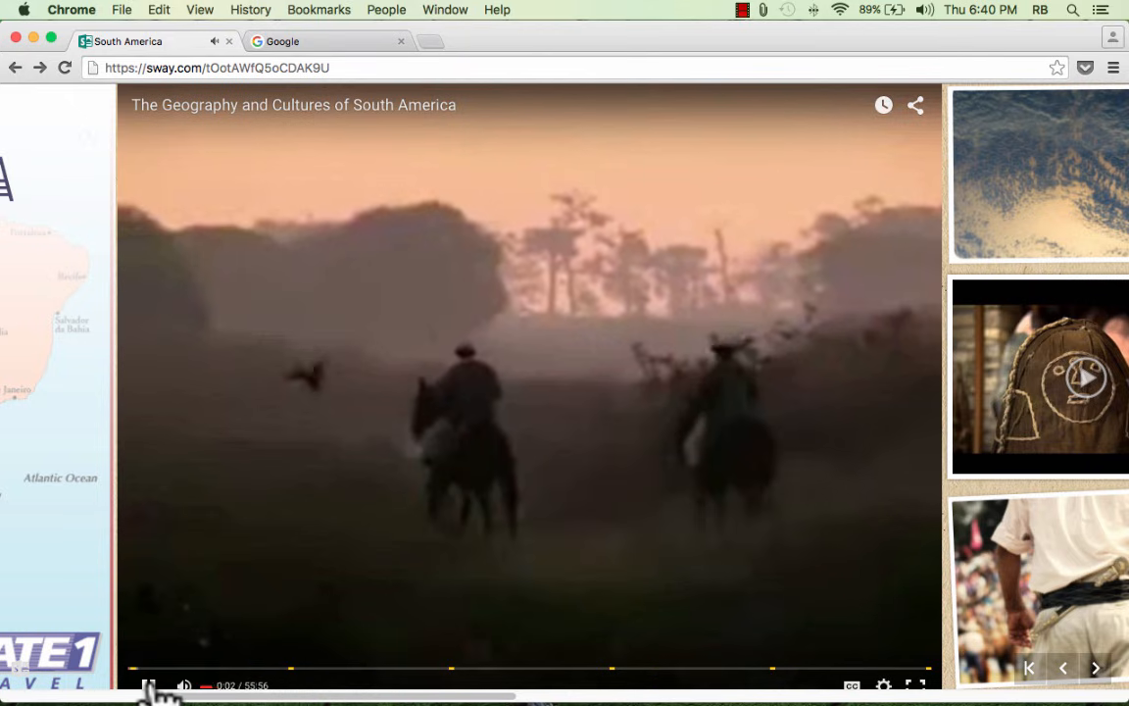
pyautogui.click(149, 685)
pyautogui.hscroll(3, 729, 593)
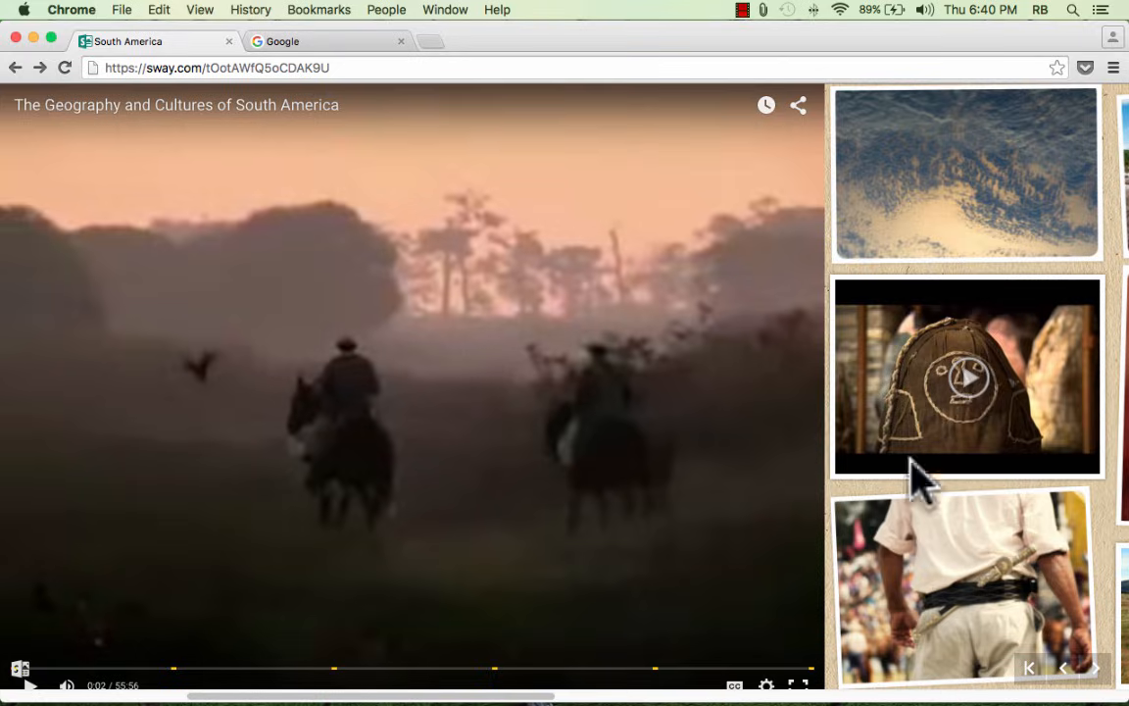
pyautogui.click(798, 686)
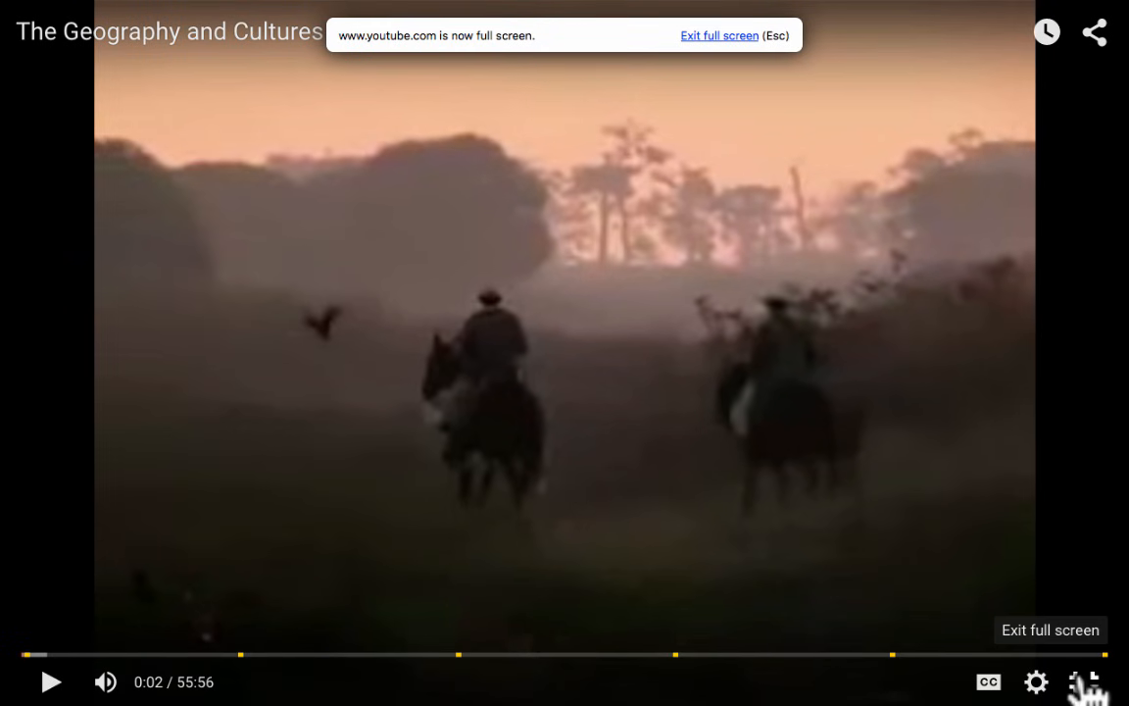
pyautogui.click(1085, 686)
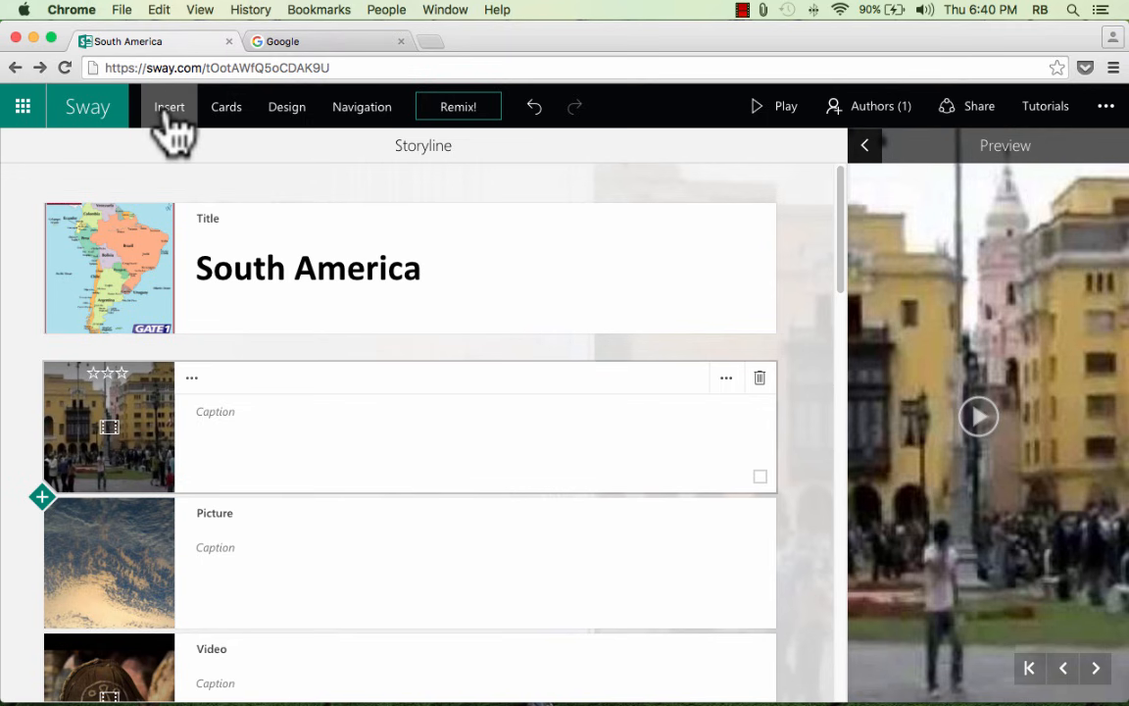
# - Review the yellow-buildings video's card in the Storyline, and show and close its emphasis options
pyautogui.click(169, 112)
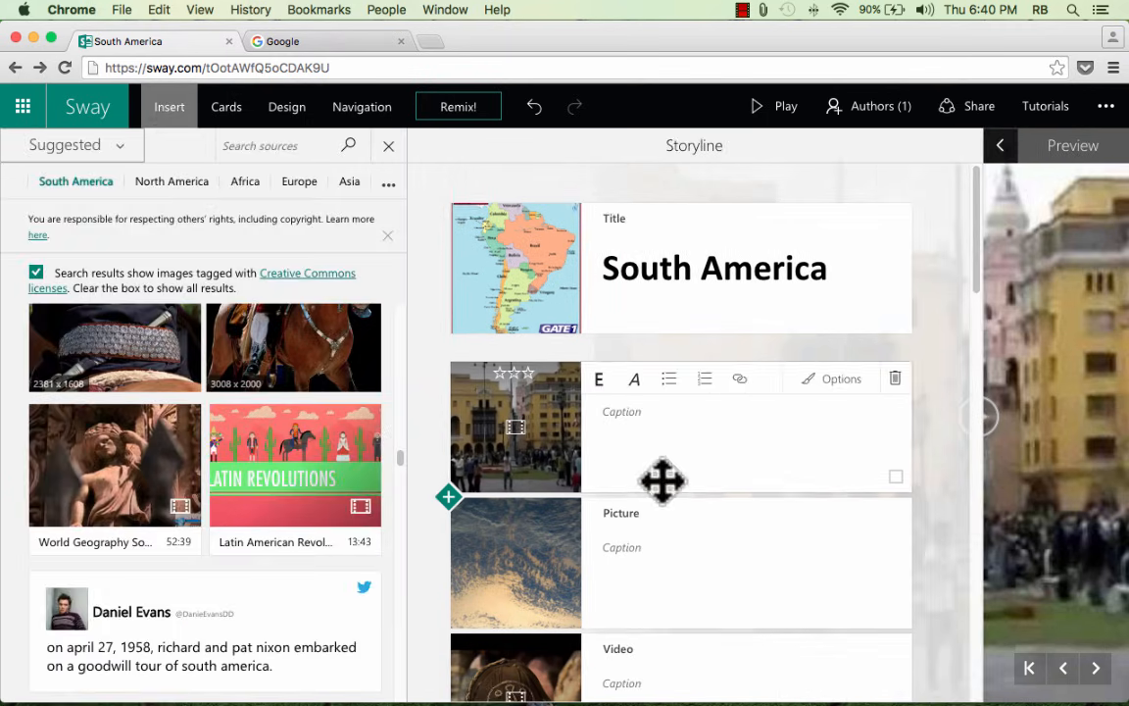
pyautogui.scroll(-1, 661, 479)
pyautogui.scroll(-1, 670, 495)
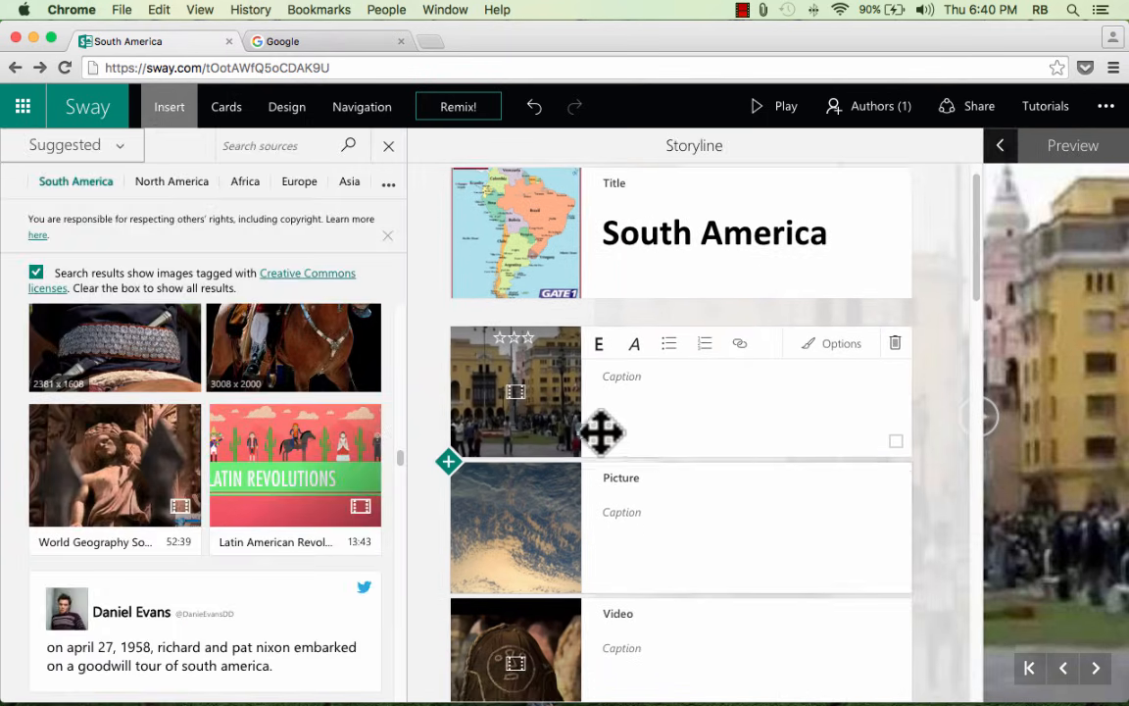
pyautogui.moveTo(572, 403)
pyautogui.mouseDown()
pyautogui.moveTo(575, 529)
pyautogui.moveTo(583, 396)
pyautogui.mouseUp()
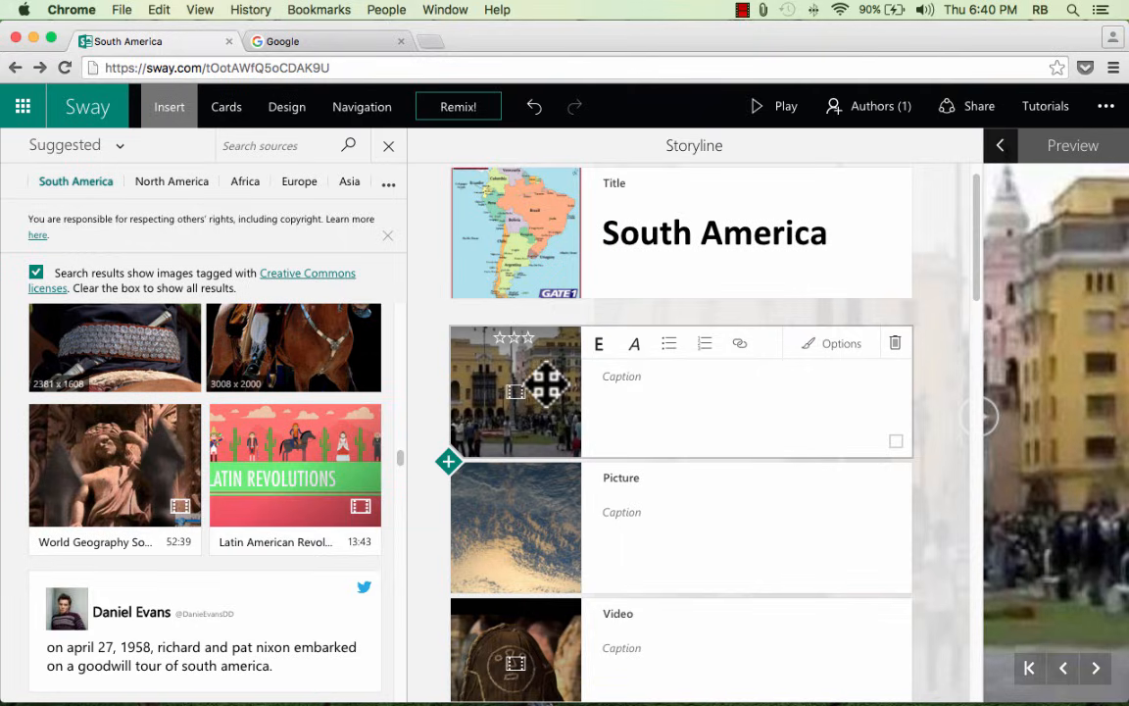
pyautogui.click(840, 345)
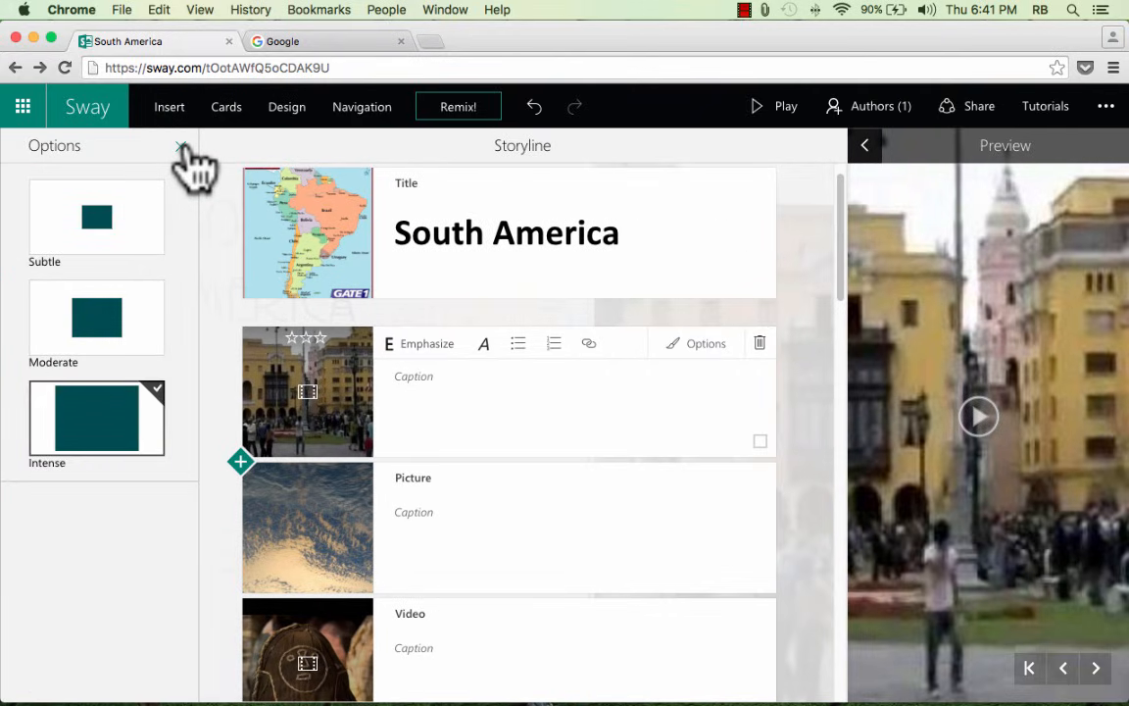
pyautogui.click(181, 147)
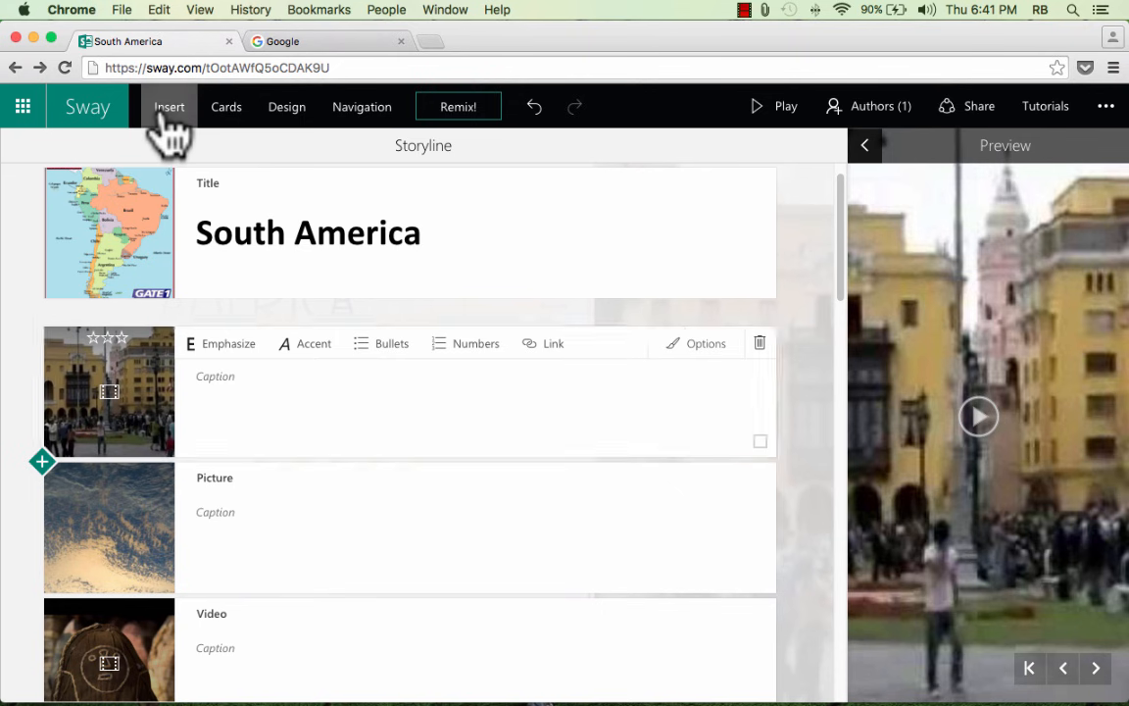
# - Open the caption of the yellow-buildings video for editing, with the suggested content closed
pyautogui.click(169, 112)
pyautogui.click(680, 394)
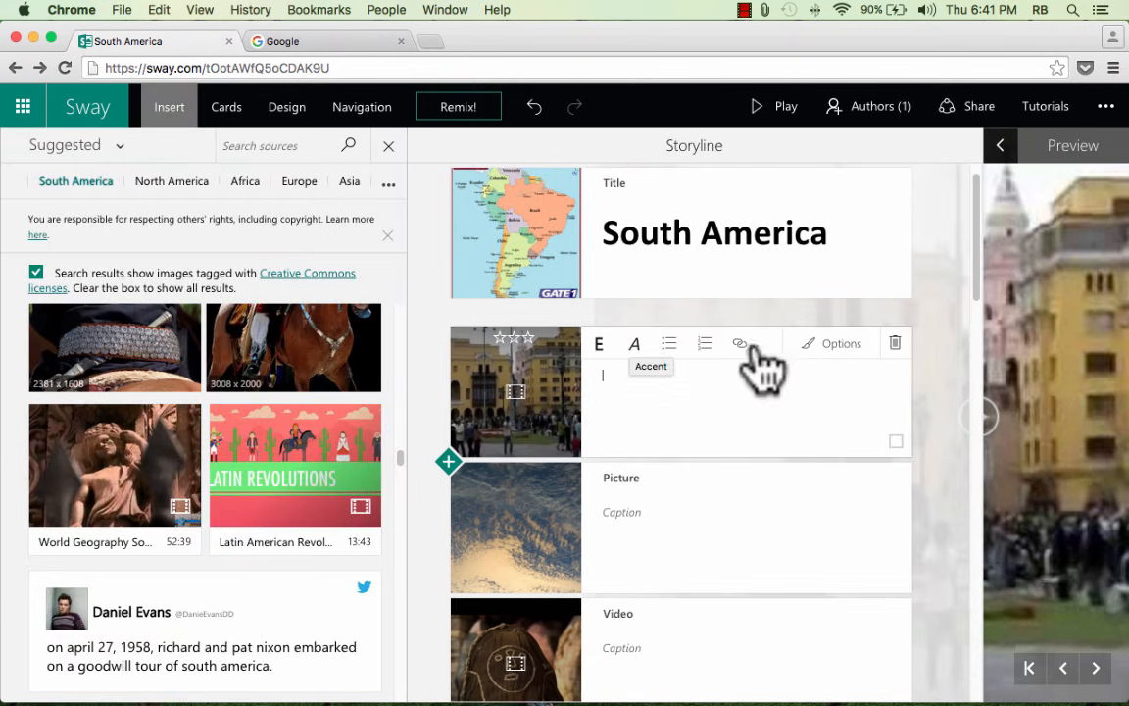
pyautogui.click(389, 149)
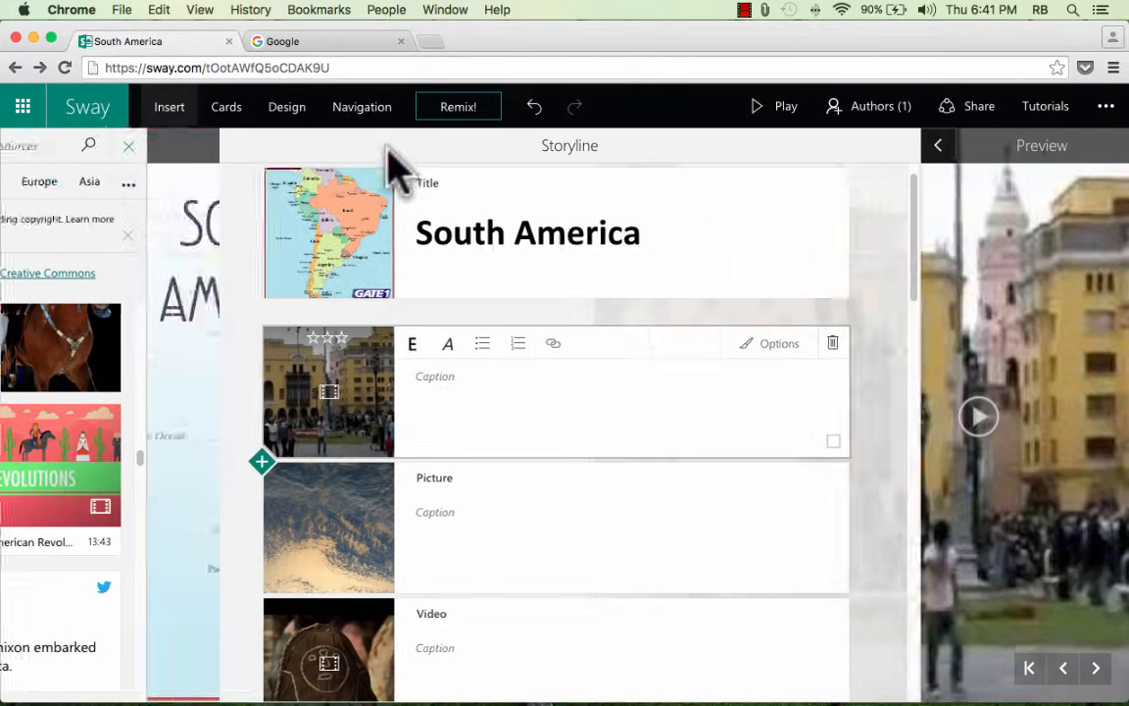
pyautogui.click(246, 385)
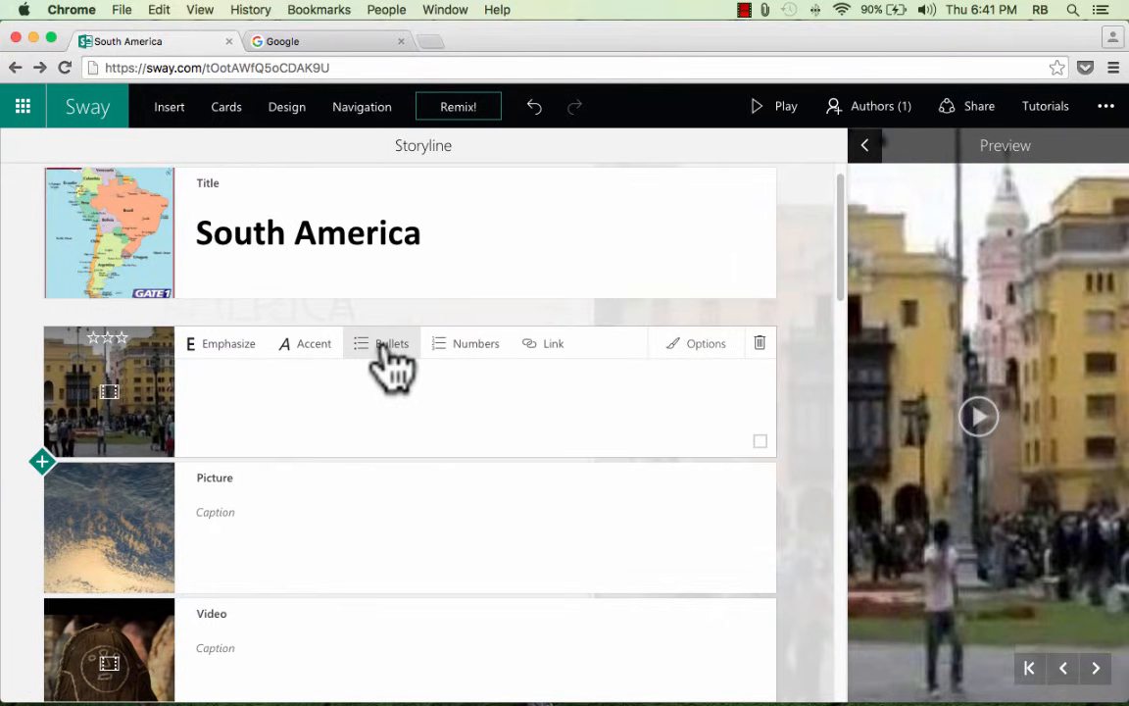
# - Enter "Please watch this important video." as a bulleted caption for the yellow-buildings video, trying a numbered list first
pyautogui.click(388, 345)
pyautogui.click(465, 345)
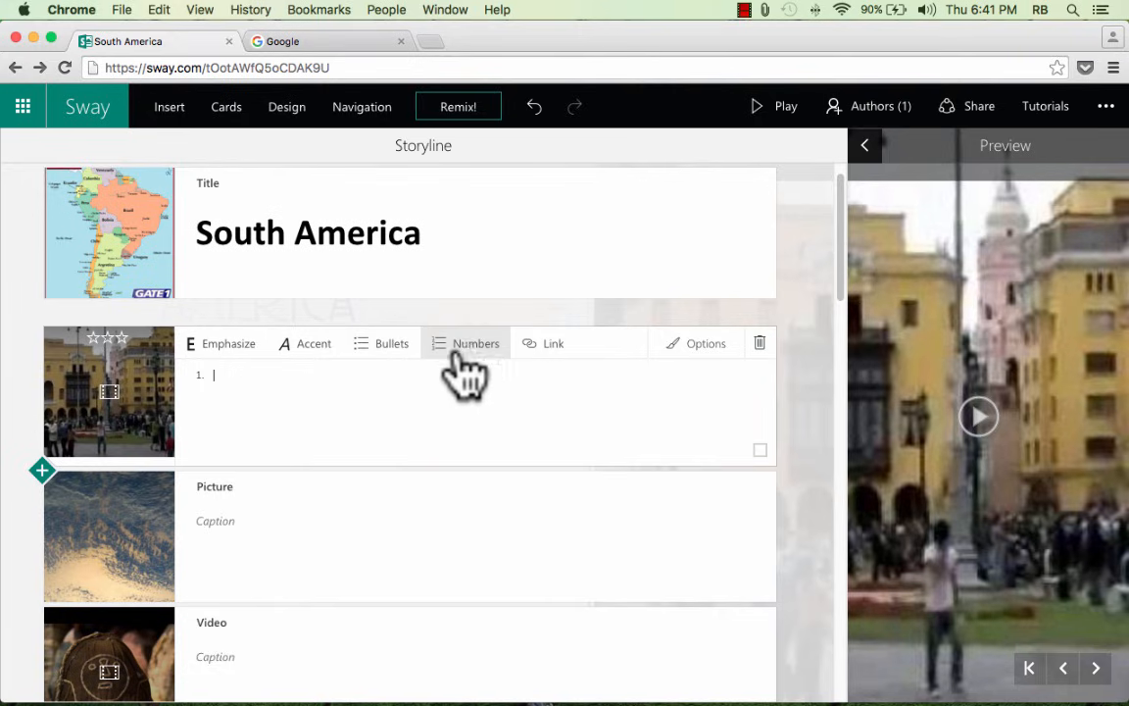
pyautogui.click(413, 346)
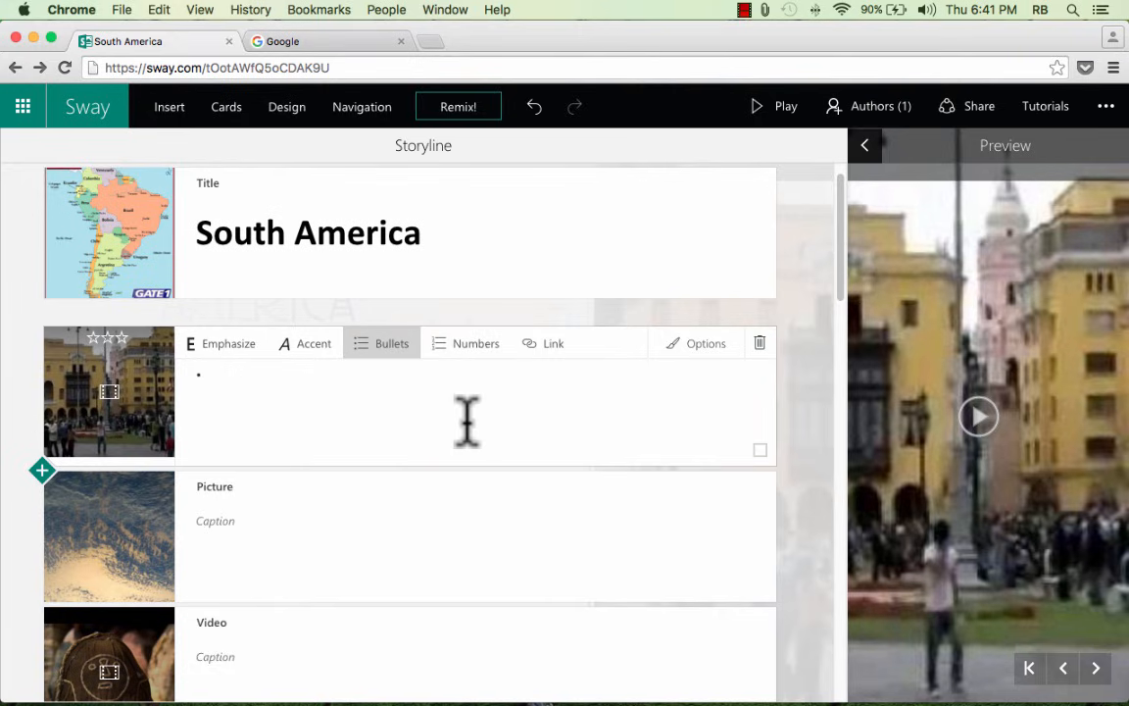
pyautogui.write('Please watch')
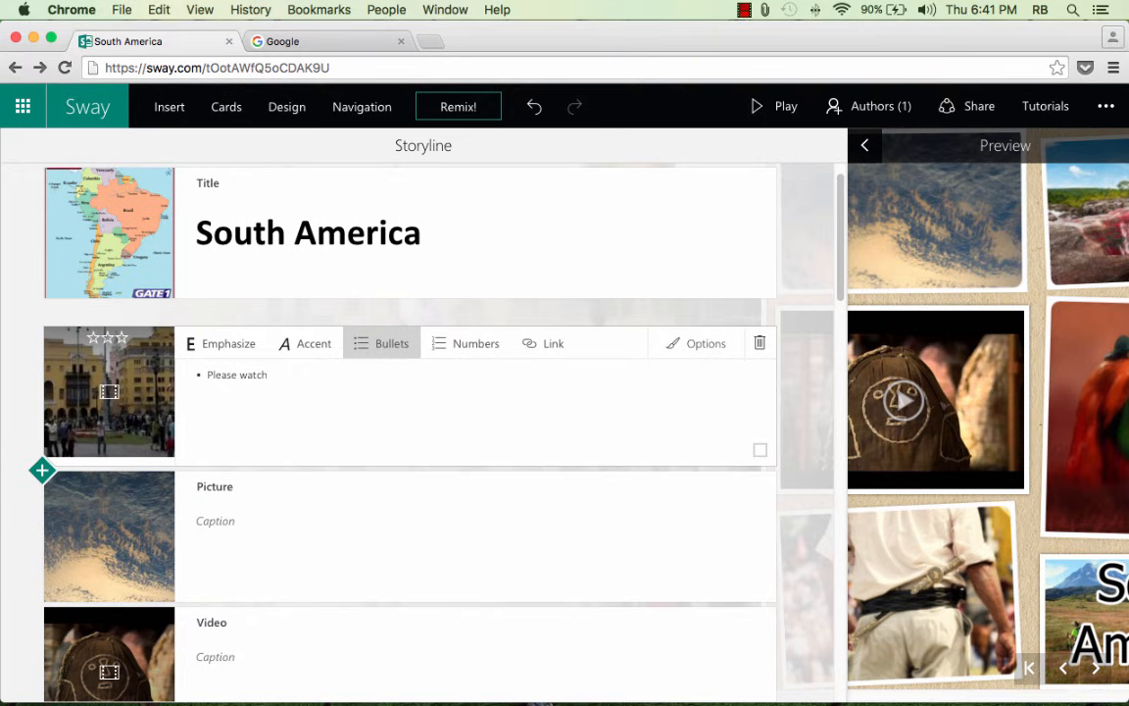
pyautogui.write('this important ')
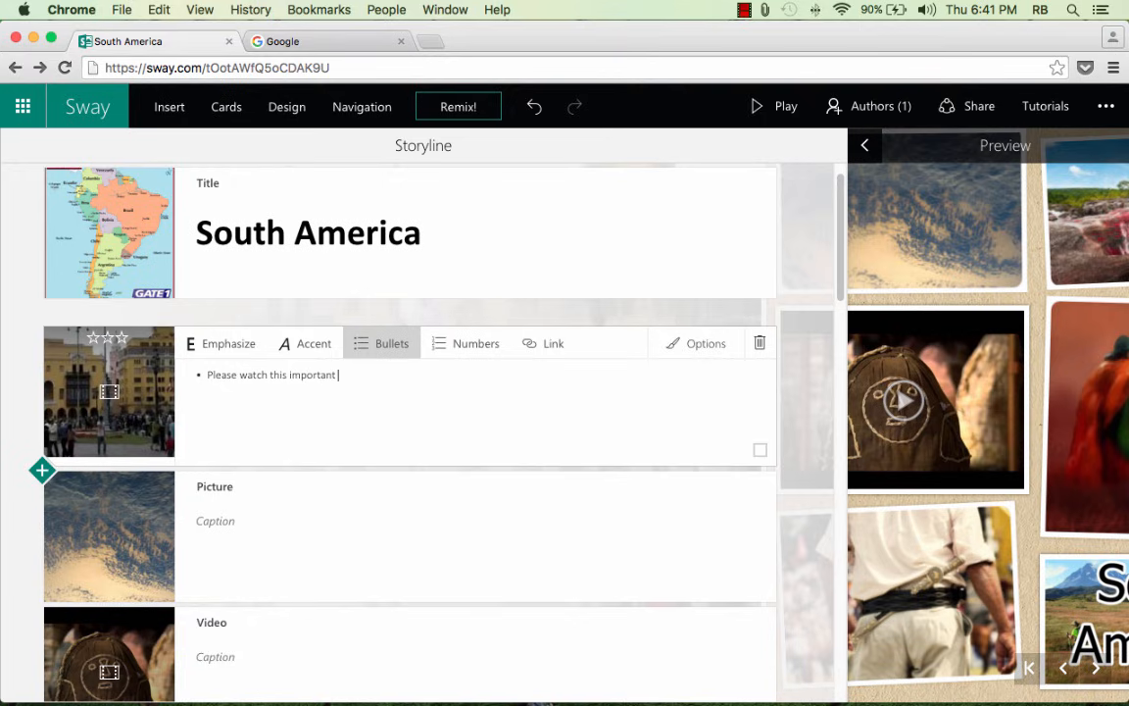
pyautogui.write('video.')
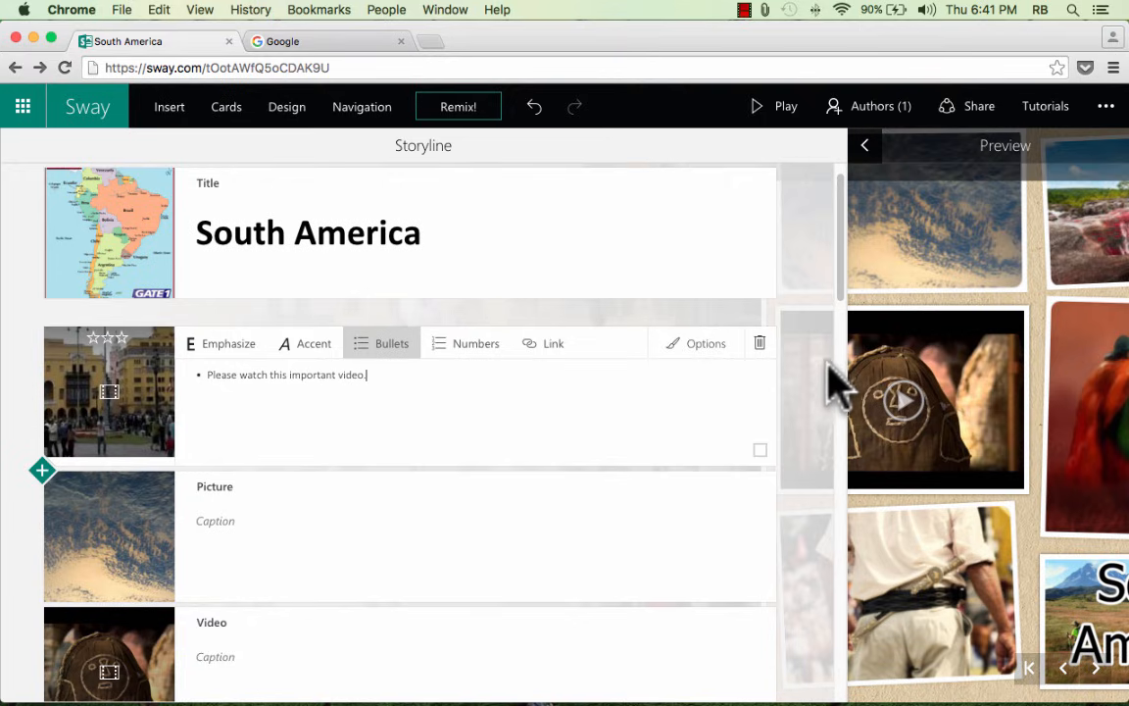
pyautogui.click(965, 161)
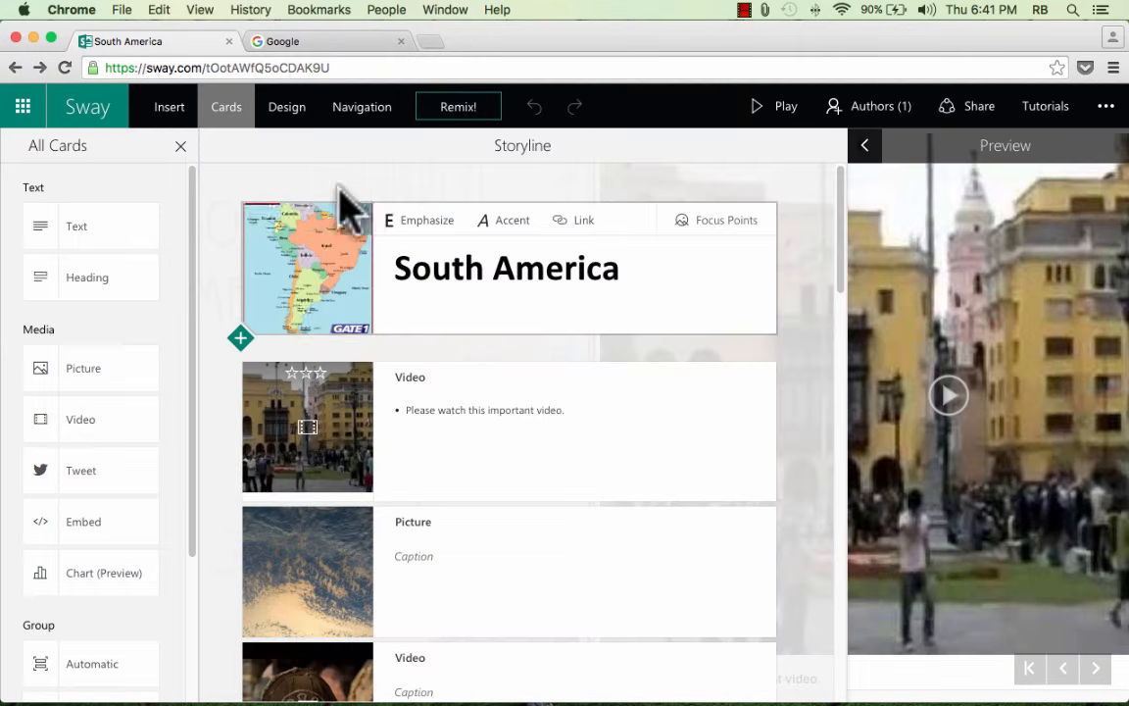
# - Browse the OneDrive content available to insert, and open and dismiss the form for requesting additional content sources
pyautogui.click(172, 110)
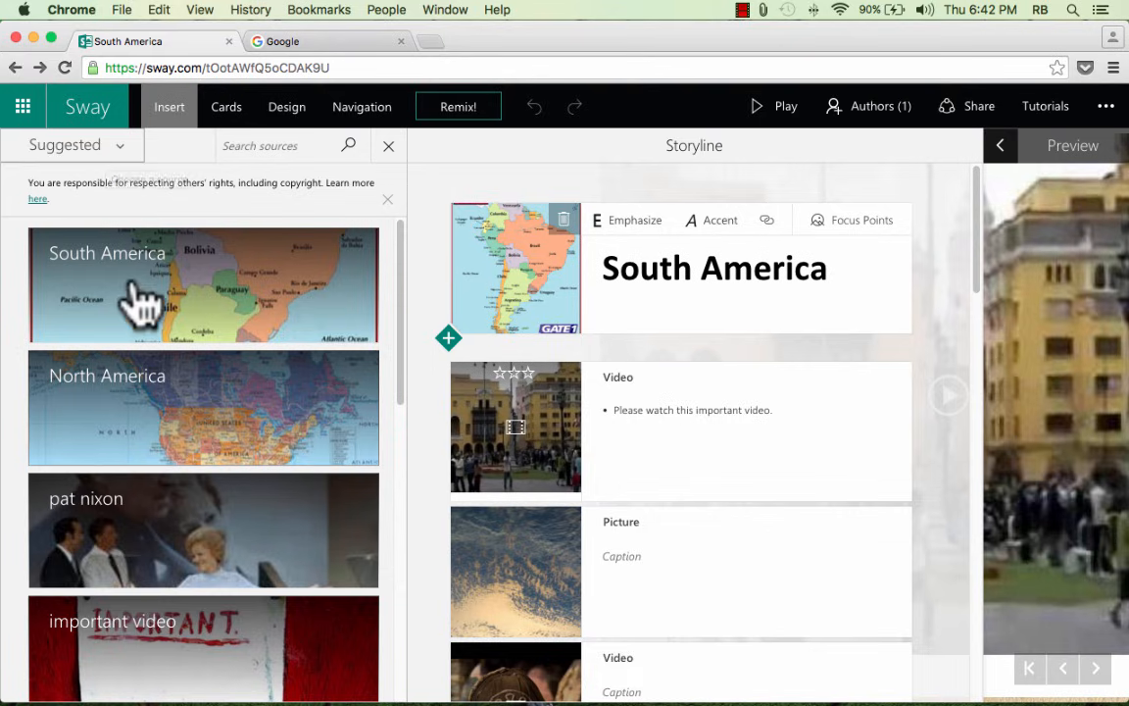
pyautogui.click(114, 147)
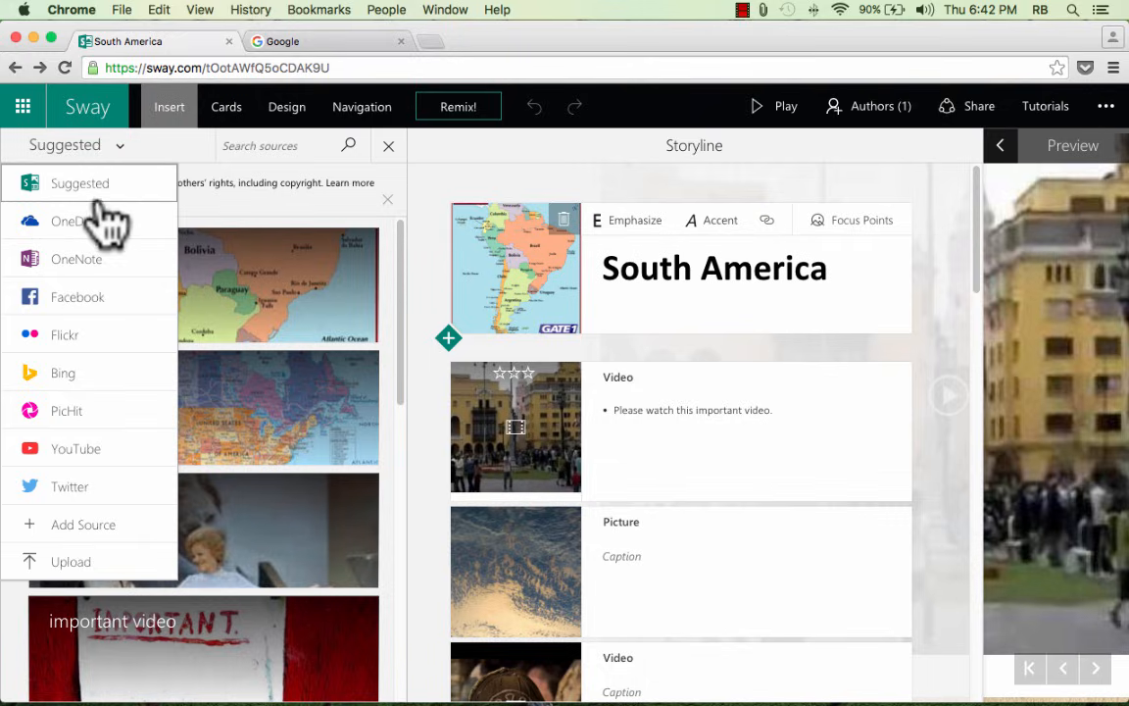
pyautogui.click(84, 229)
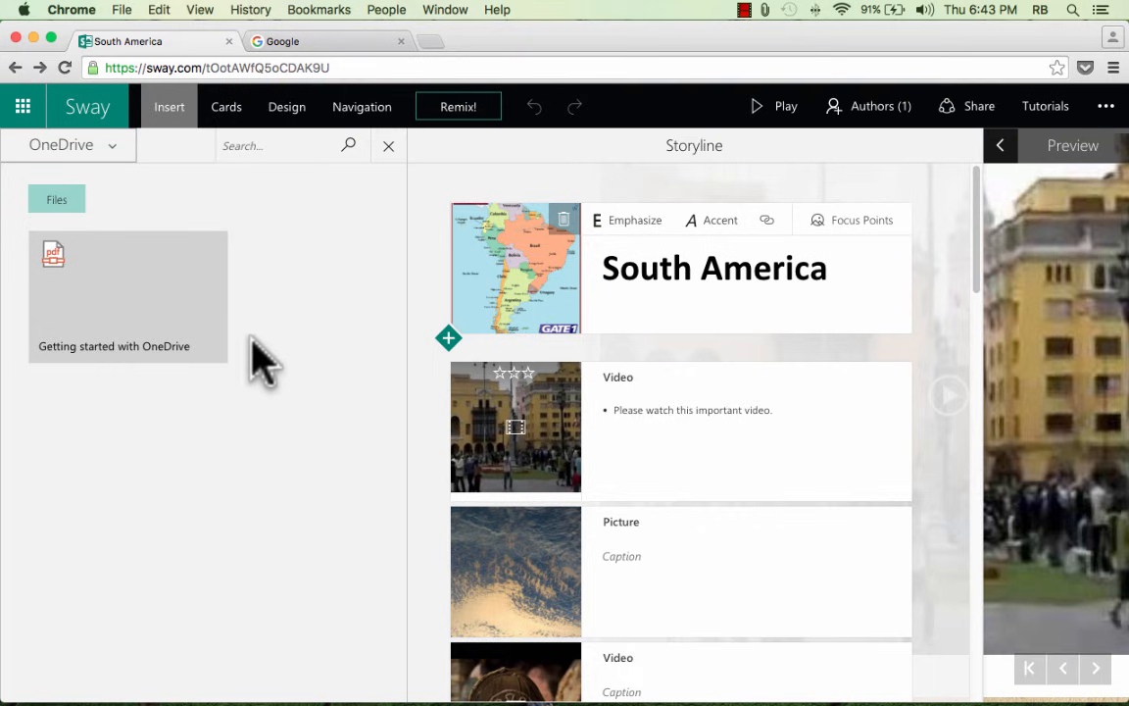
pyautogui.click(107, 149)
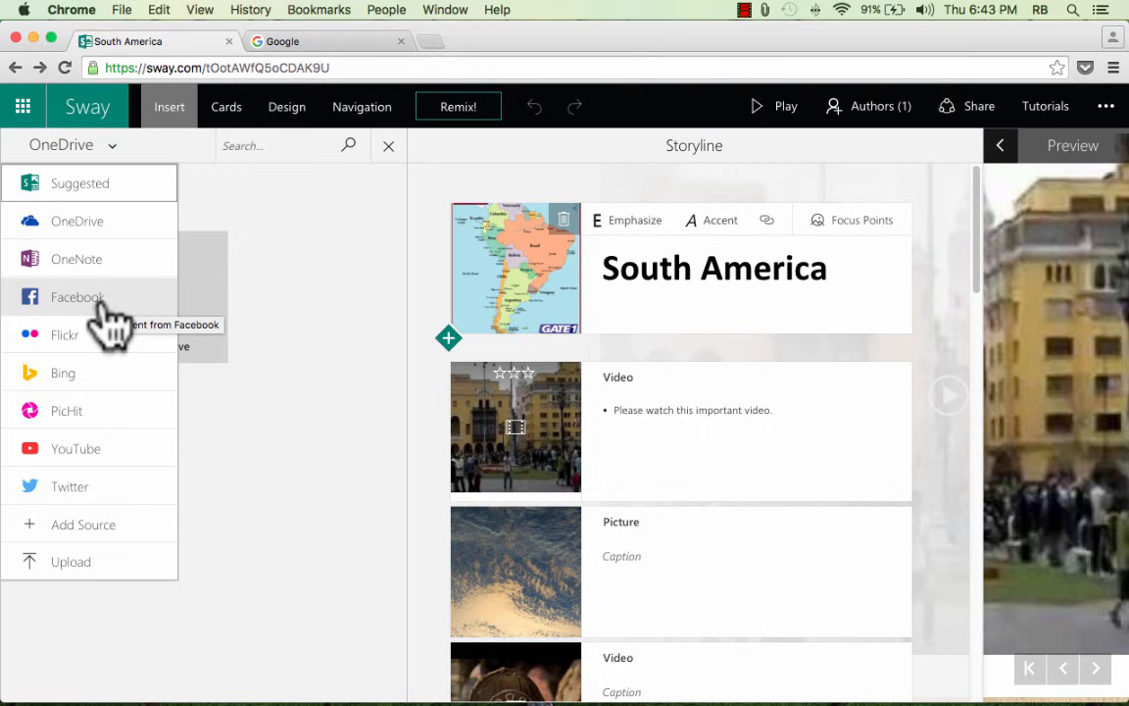
pyautogui.click(106, 529)
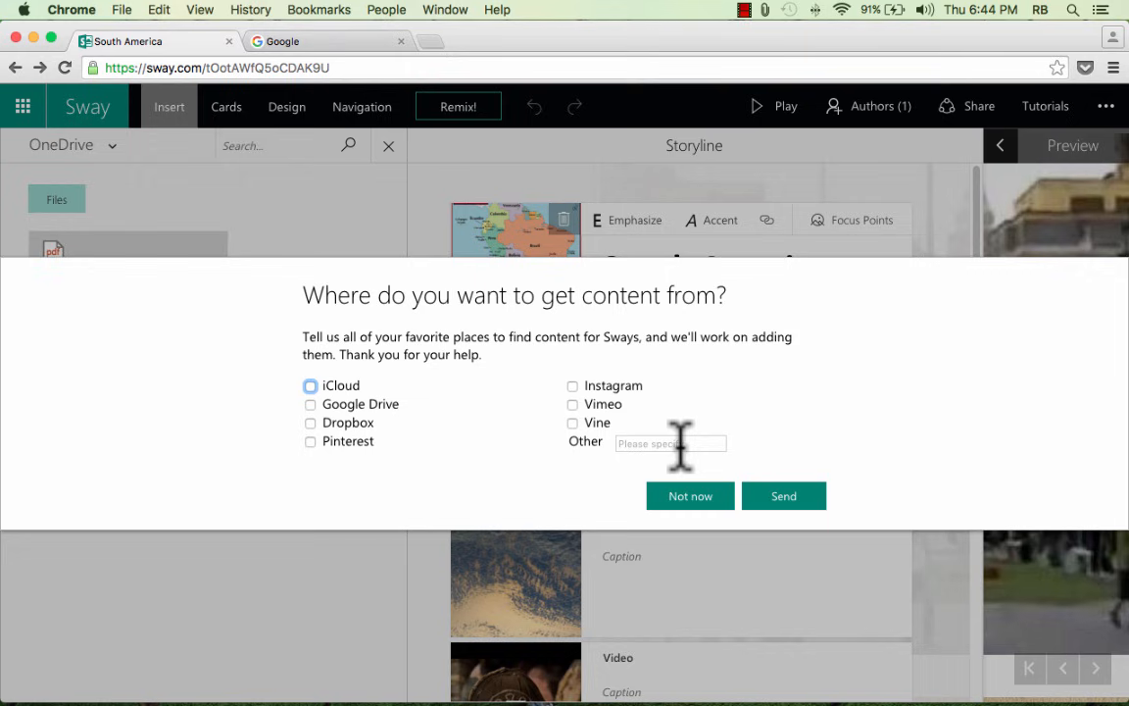
pyautogui.click(684, 502)
# - Upload samerica.ppt from the Downloads folder and embed it in the Sway below the title card
pyautogui.click(63, 149)
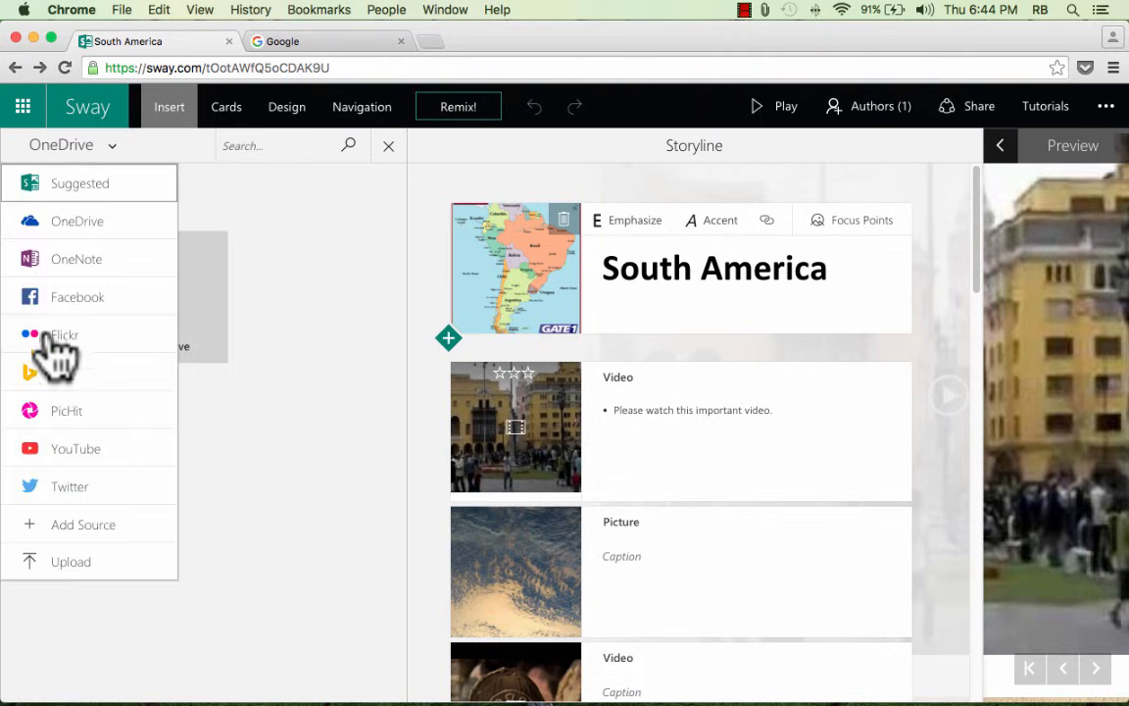
pyautogui.click(73, 566)
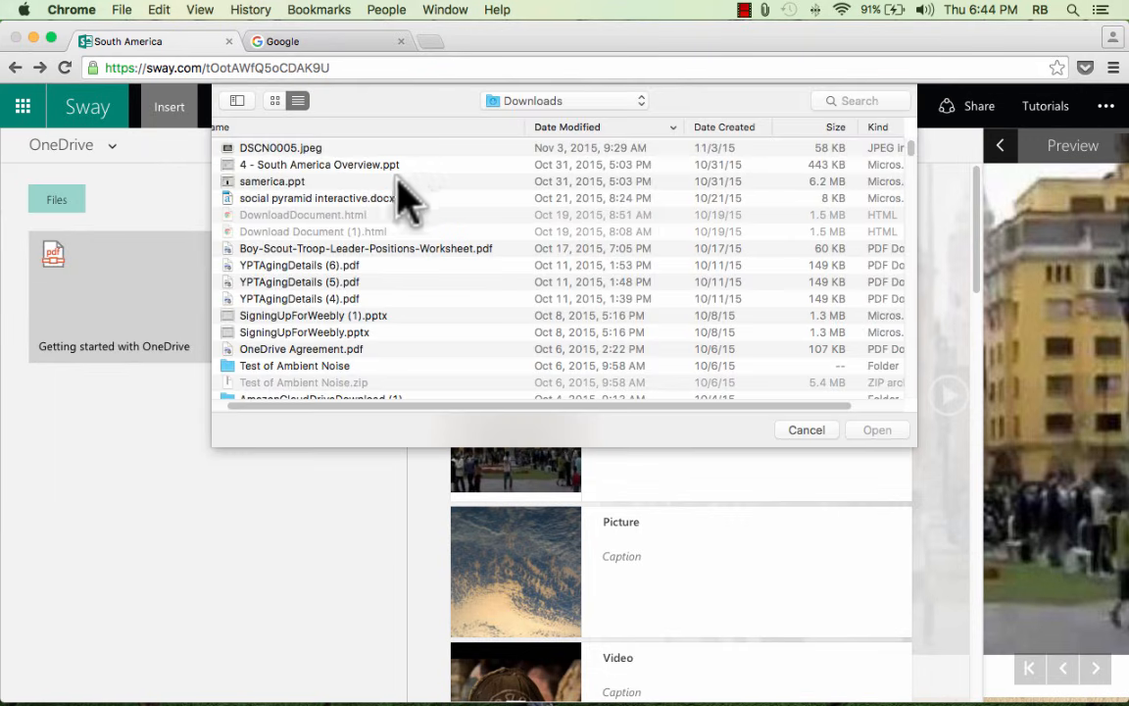
pyautogui.click(274, 182)
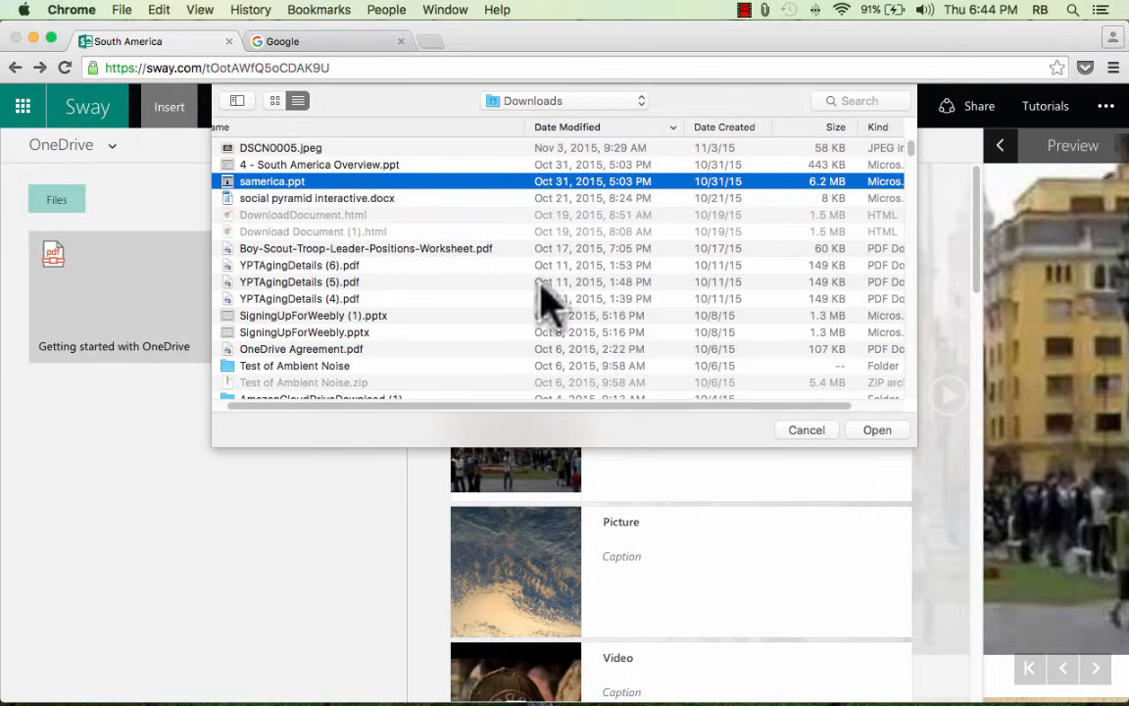
pyautogui.click(876, 430)
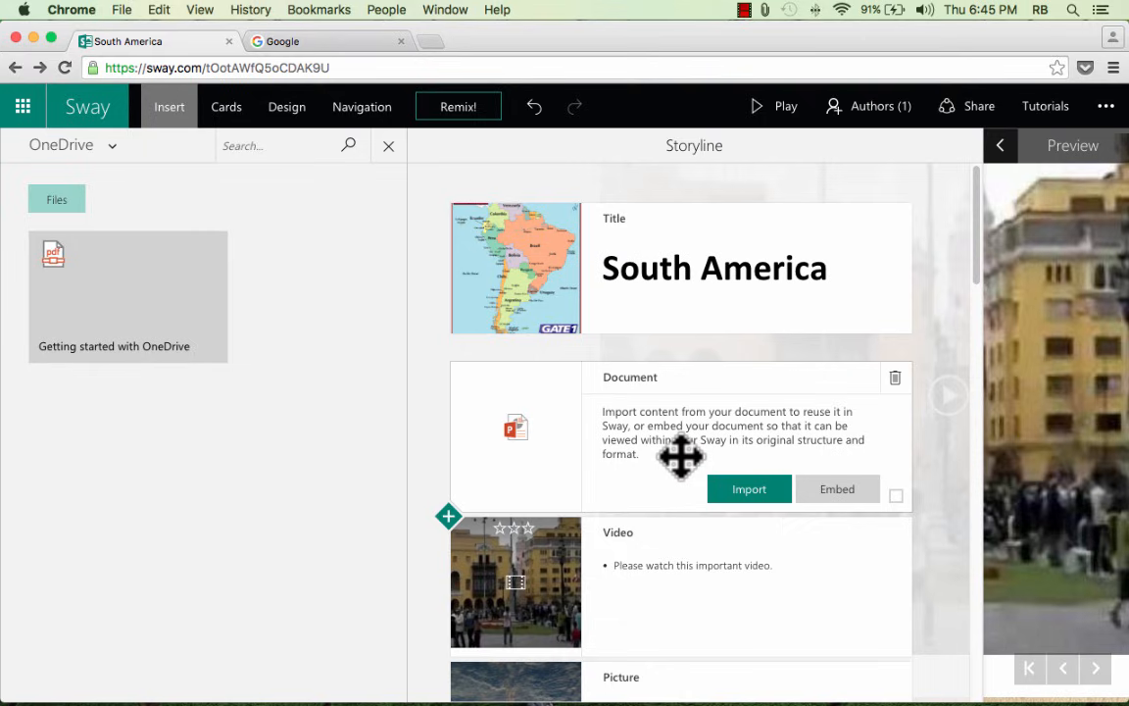
pyautogui.click(839, 490)
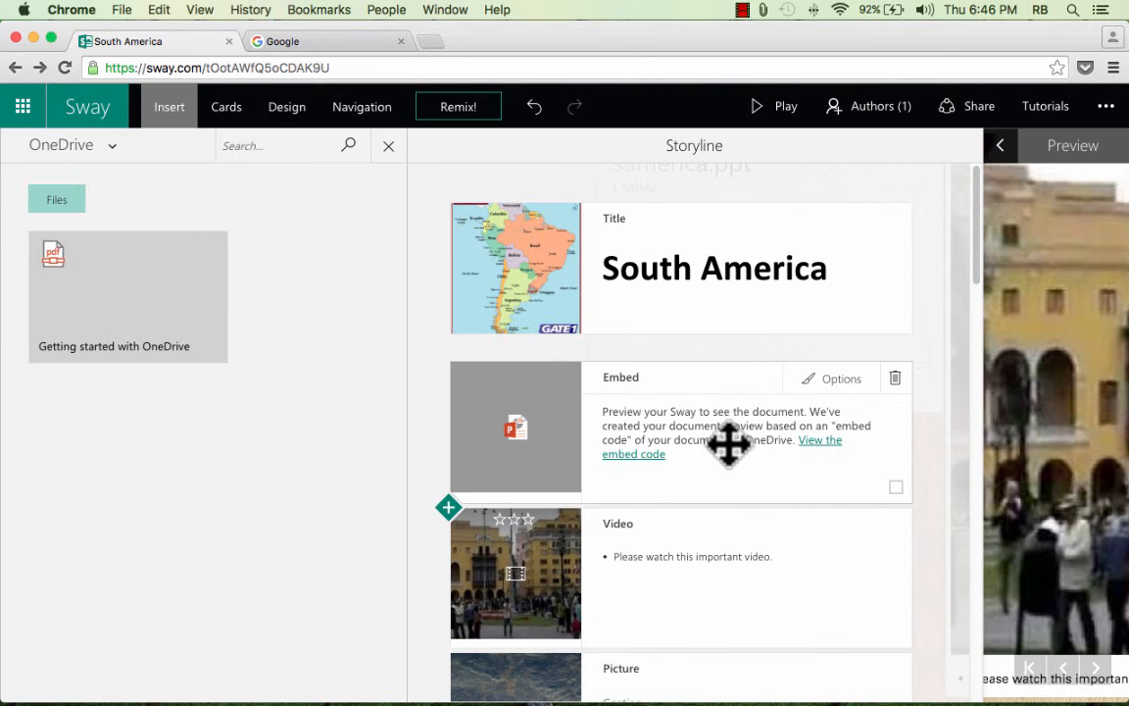
# - Set the display size of the embedded presentation to Intense in its card options
pyautogui.click(829, 383)
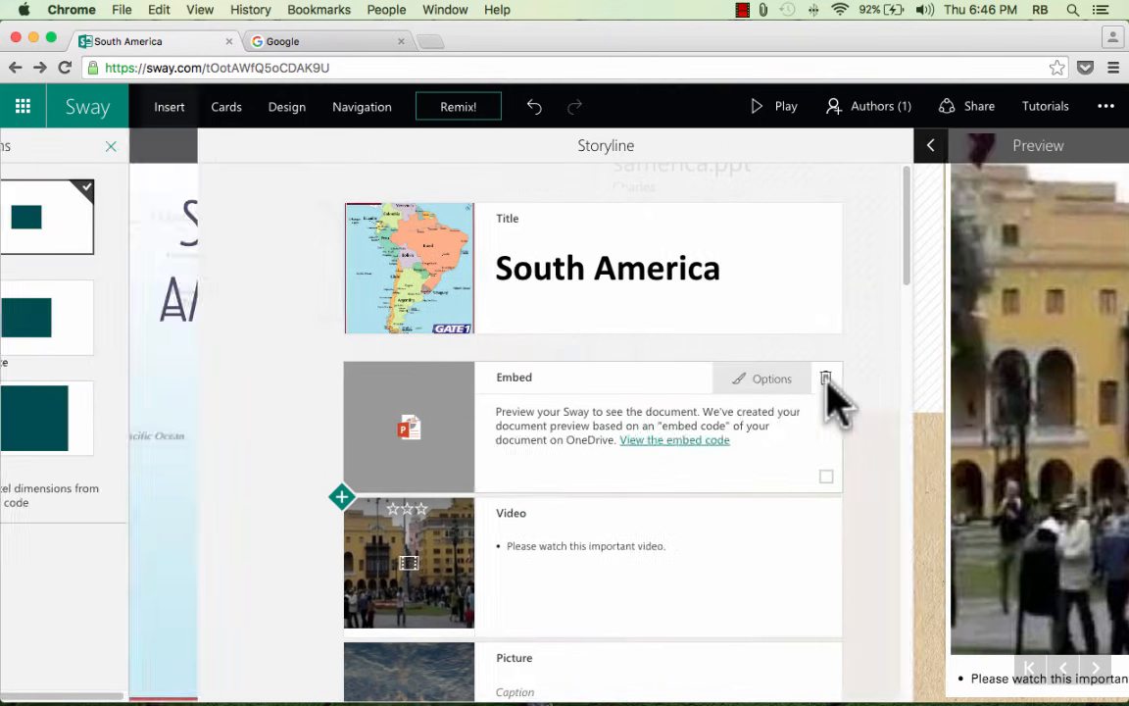
pyautogui.click(96, 324)
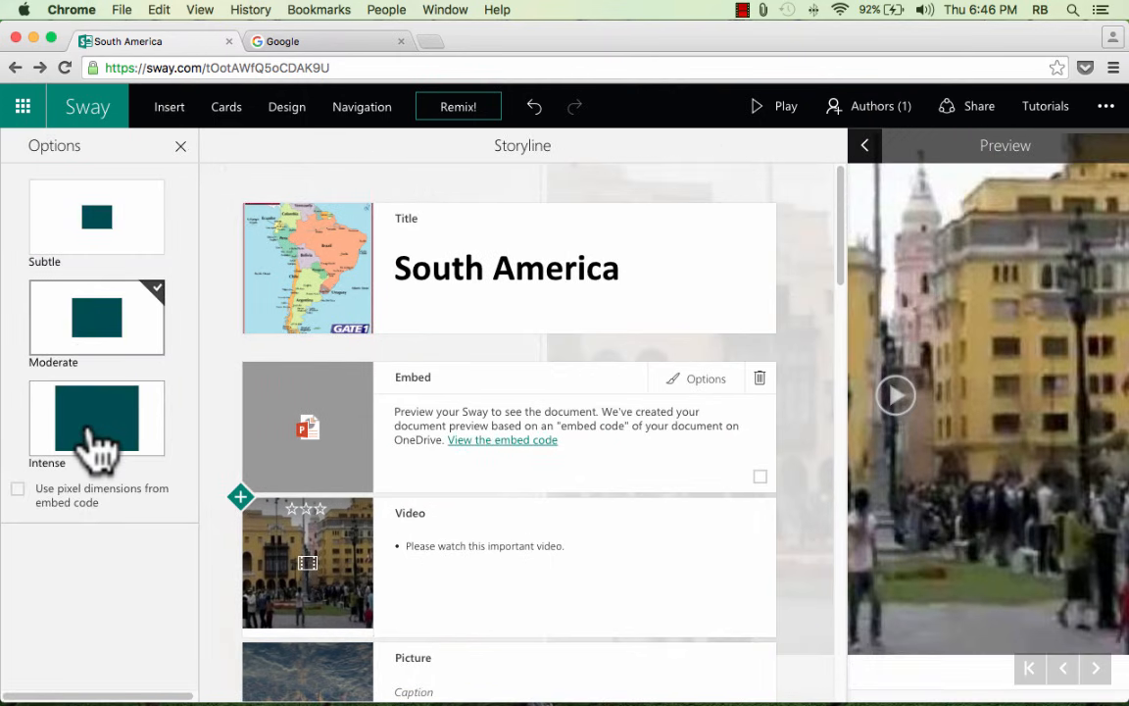
pyautogui.click(96, 446)
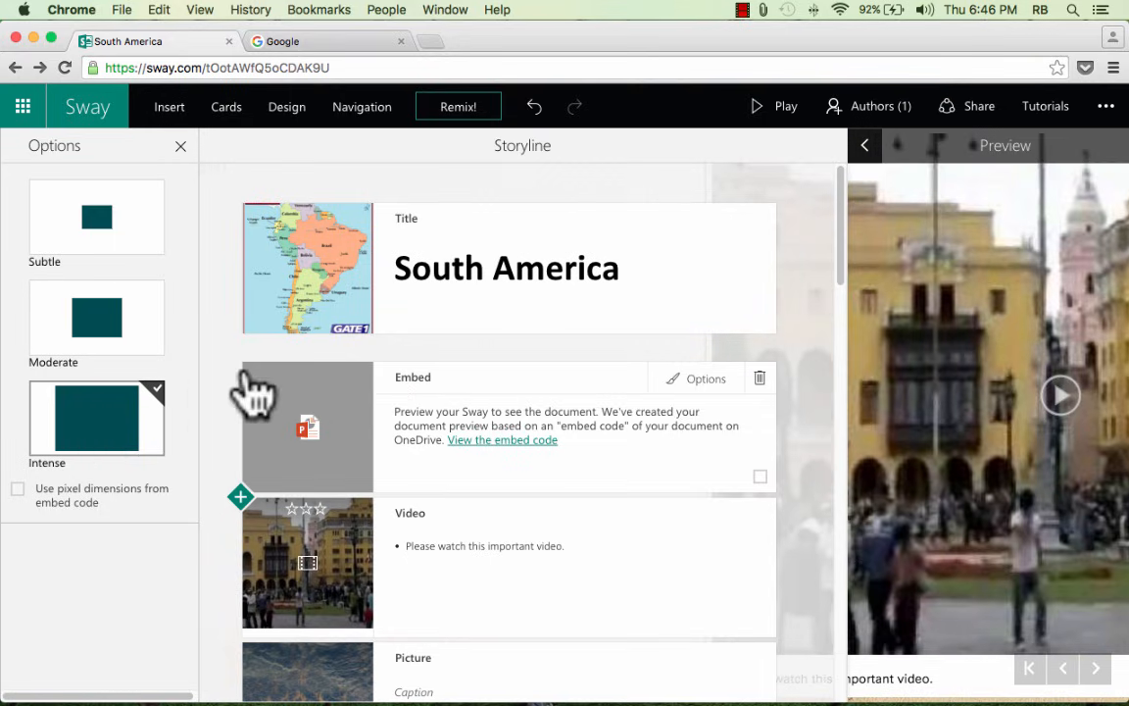
# - Play the Sway and page forward through the embedded South America presentation to slide 10
pyautogui.click(789, 114)
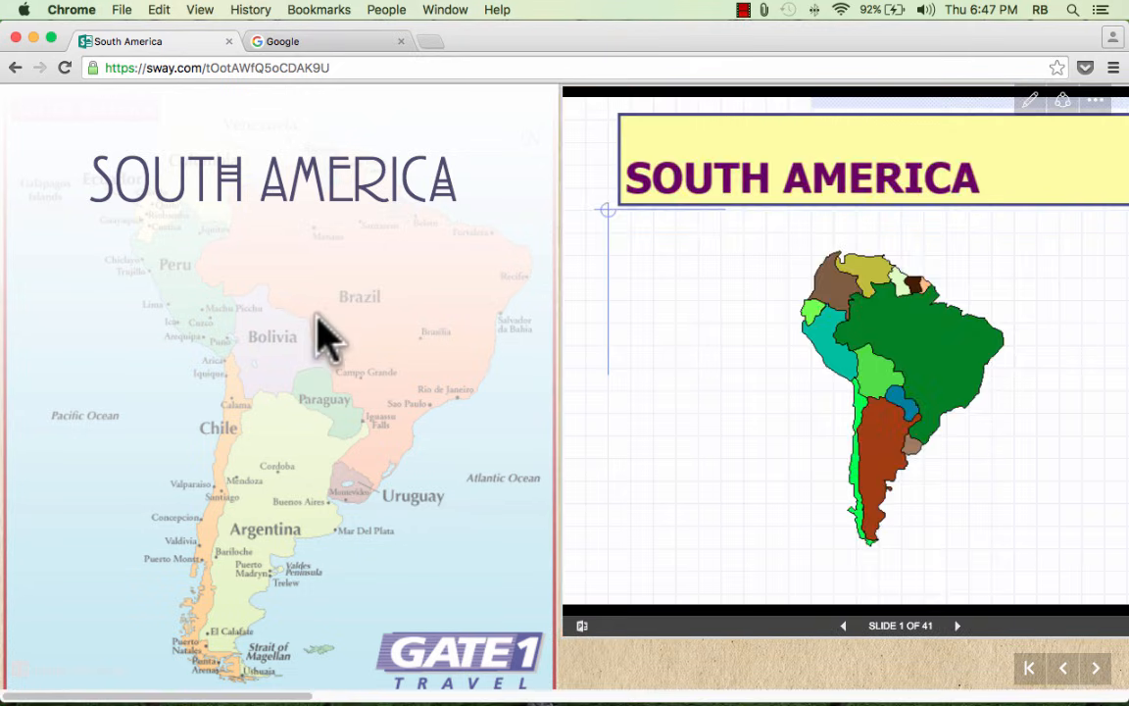
pyautogui.hscroll(1, 328, 338)
pyautogui.hscroll(5, 340, 327)
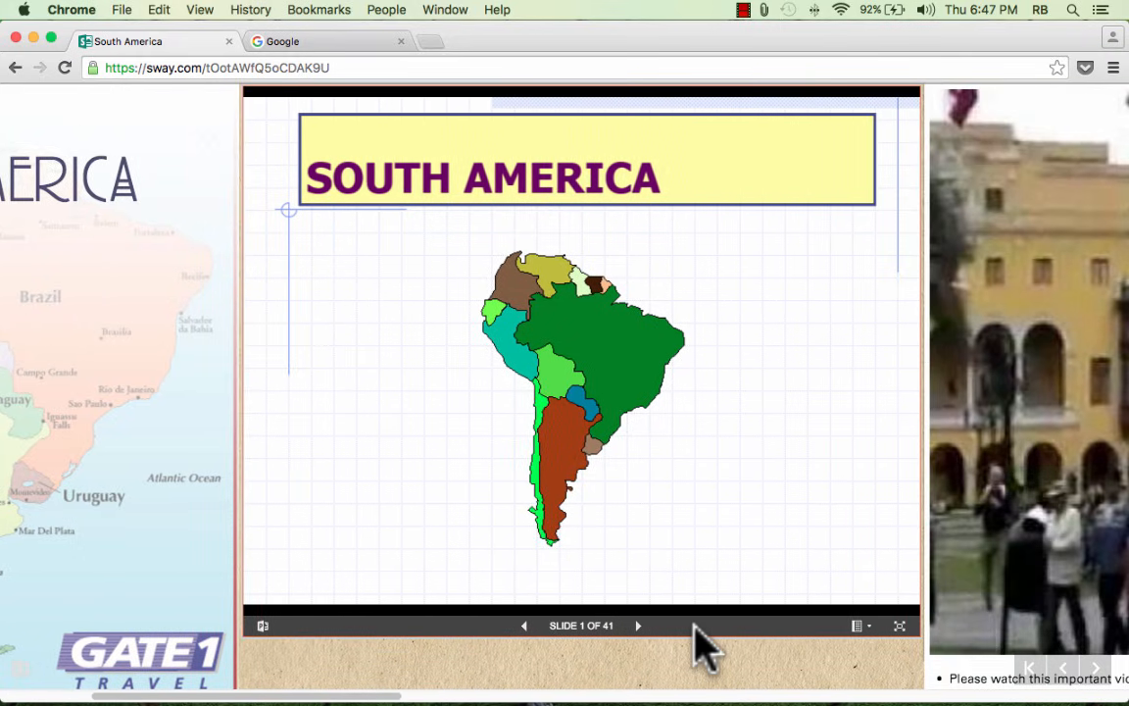
pyautogui.click(639, 625)
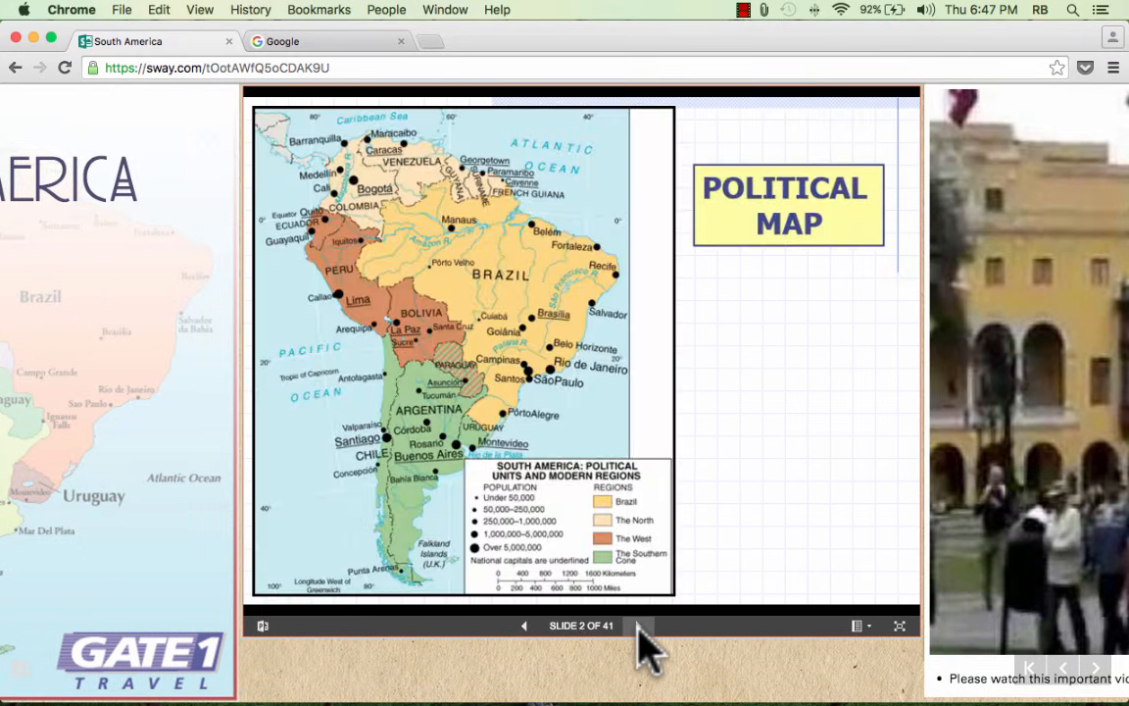
pyautogui.click(638, 626)
pyautogui.click(638, 625)
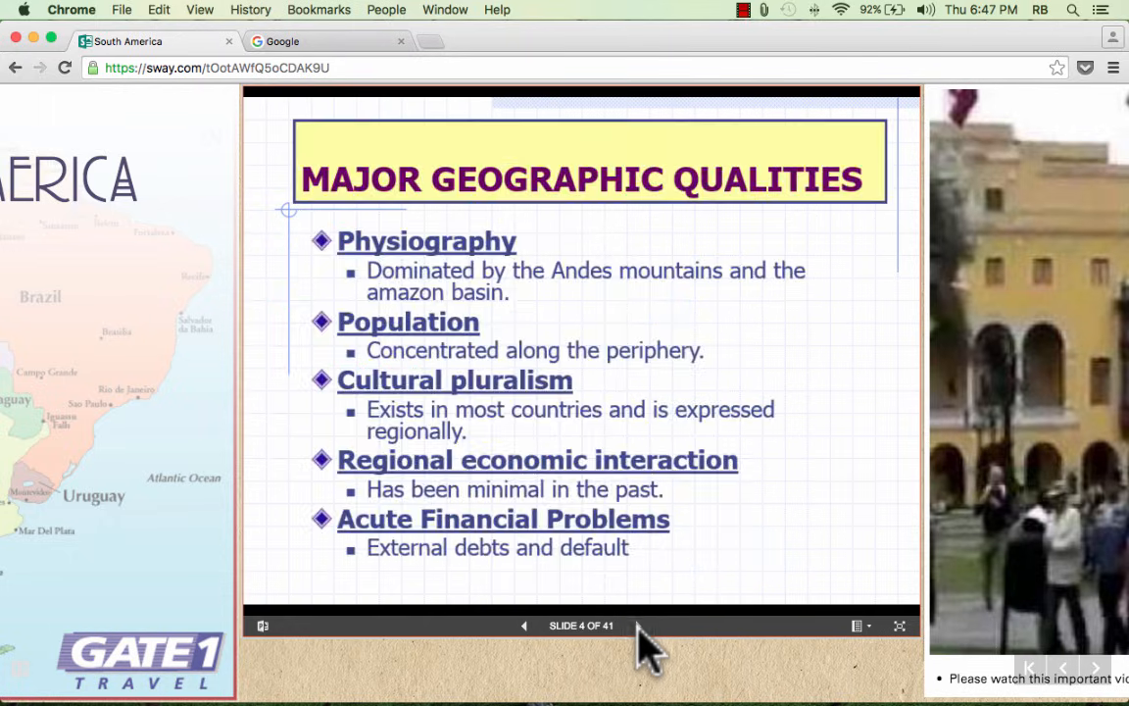
pyautogui.click(638, 626)
pyautogui.click(639, 626)
pyautogui.click(638, 625)
pyautogui.click(638, 625)
pyautogui.click(638, 625)
pyautogui.click(638, 626)
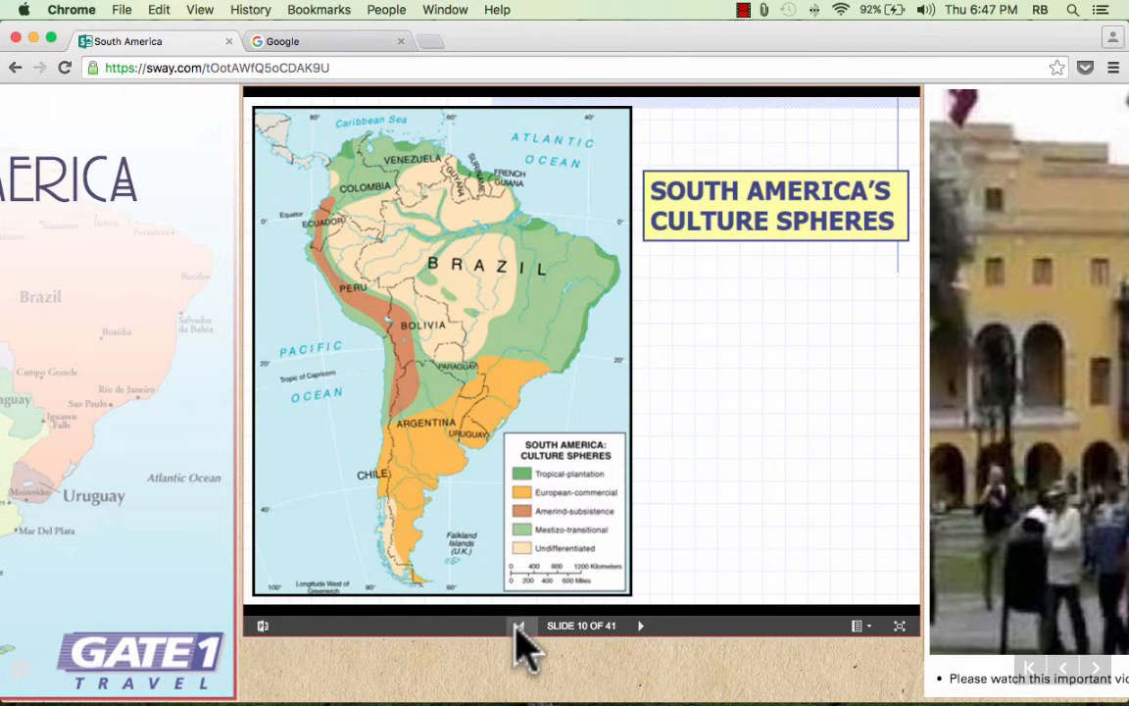
# - Page the embedded presentation back to slide 5, look at the neighbouring content, and return to editing the Sway
pyautogui.click(521, 625)
pyautogui.click(521, 626)
pyautogui.click(522, 625)
pyautogui.click(522, 625)
pyautogui.click(521, 625)
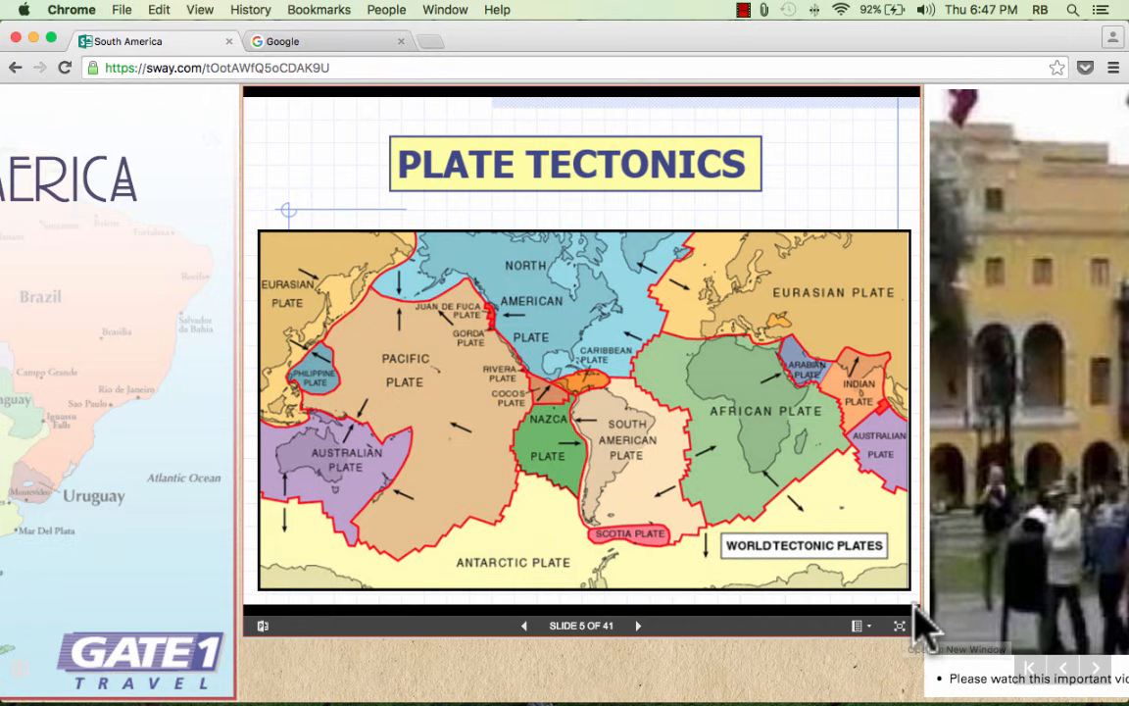
pyautogui.hscroll(2, 870, 547)
pyautogui.hscroll(-5, 868, 545)
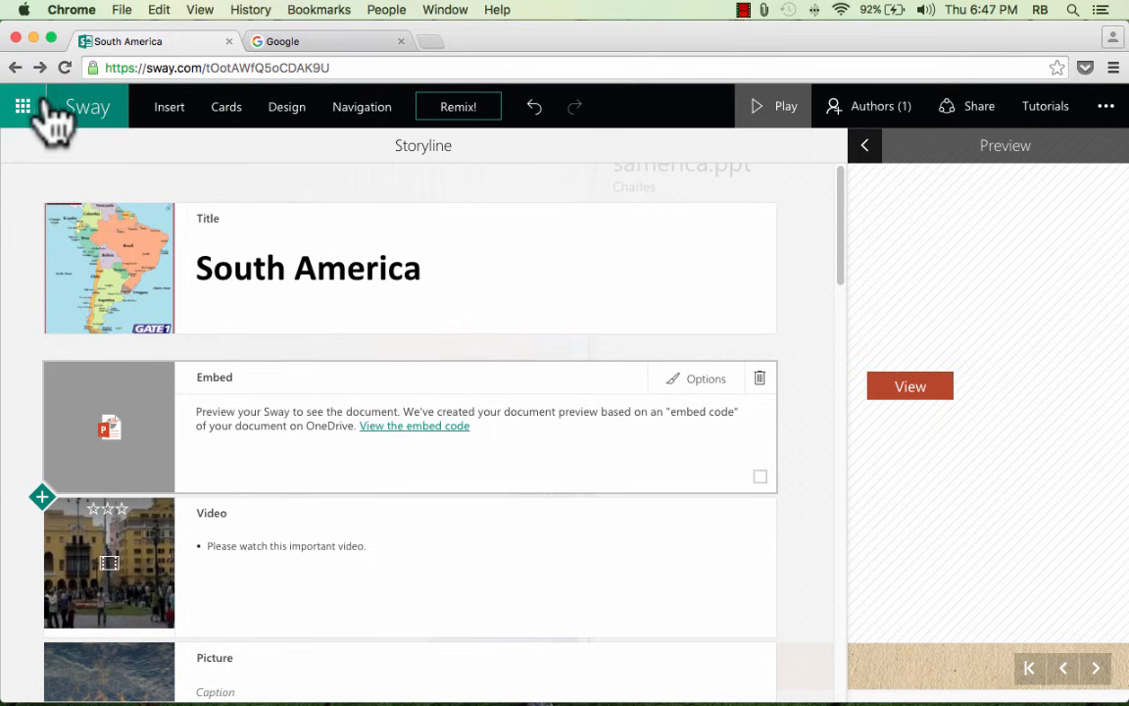
pyautogui.click(168, 110)
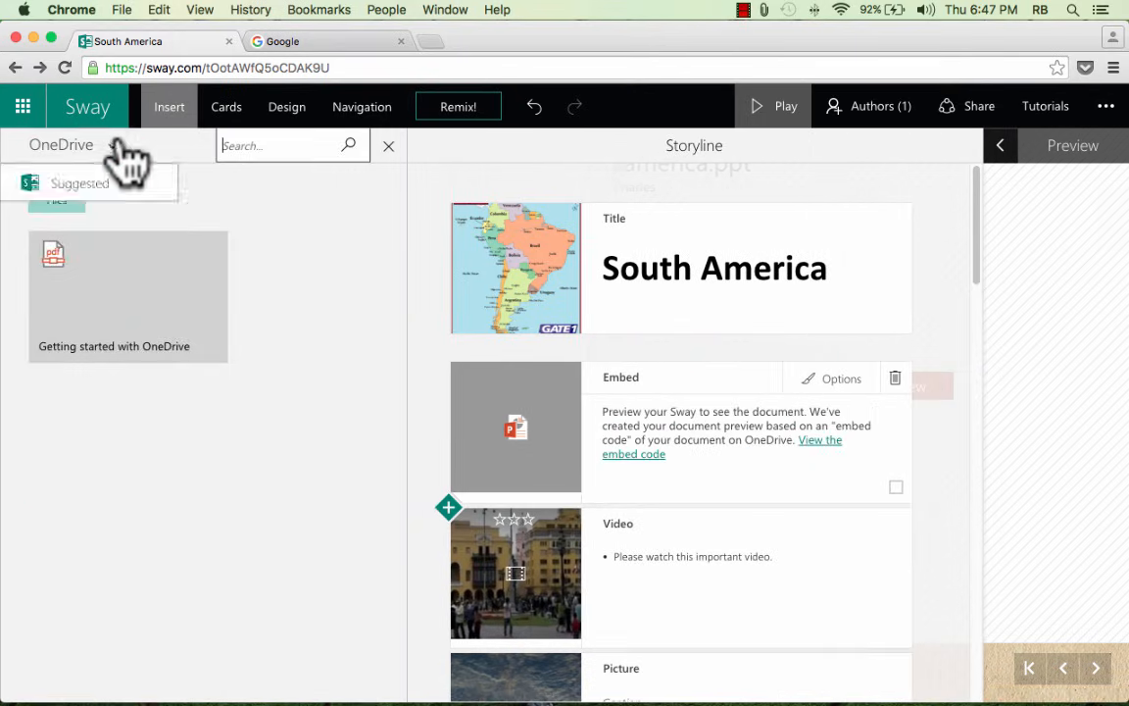
pyautogui.click(95, 147)
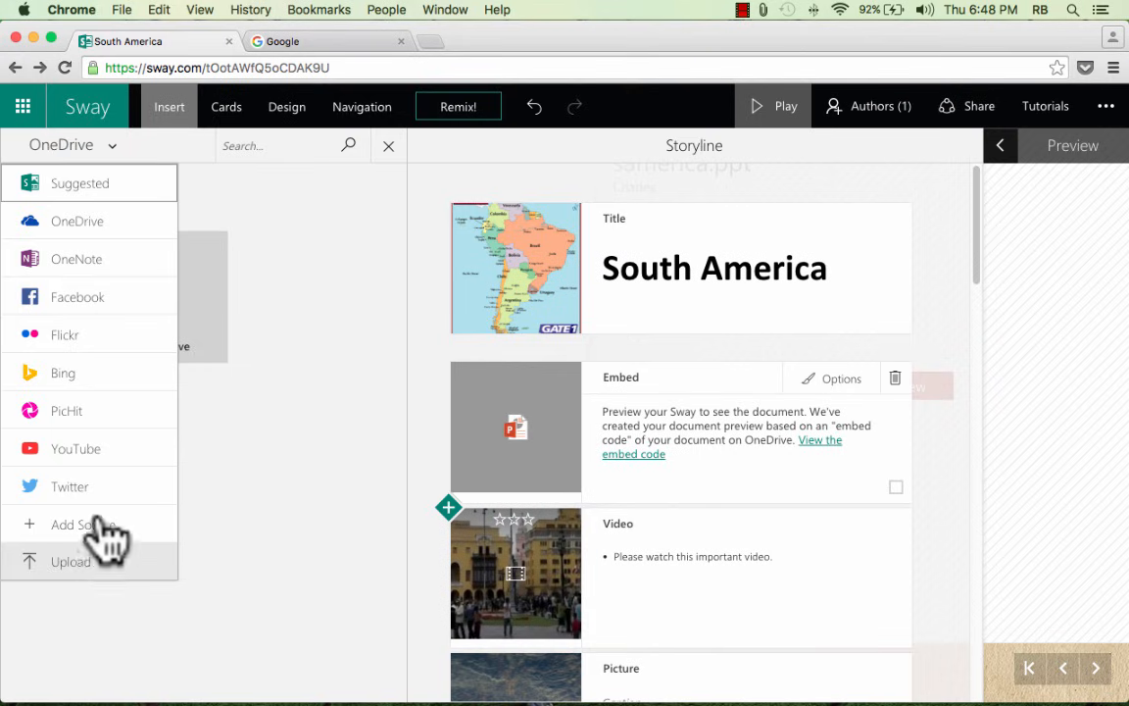
pyautogui.click(285, 148)
pyautogui.click(169, 105)
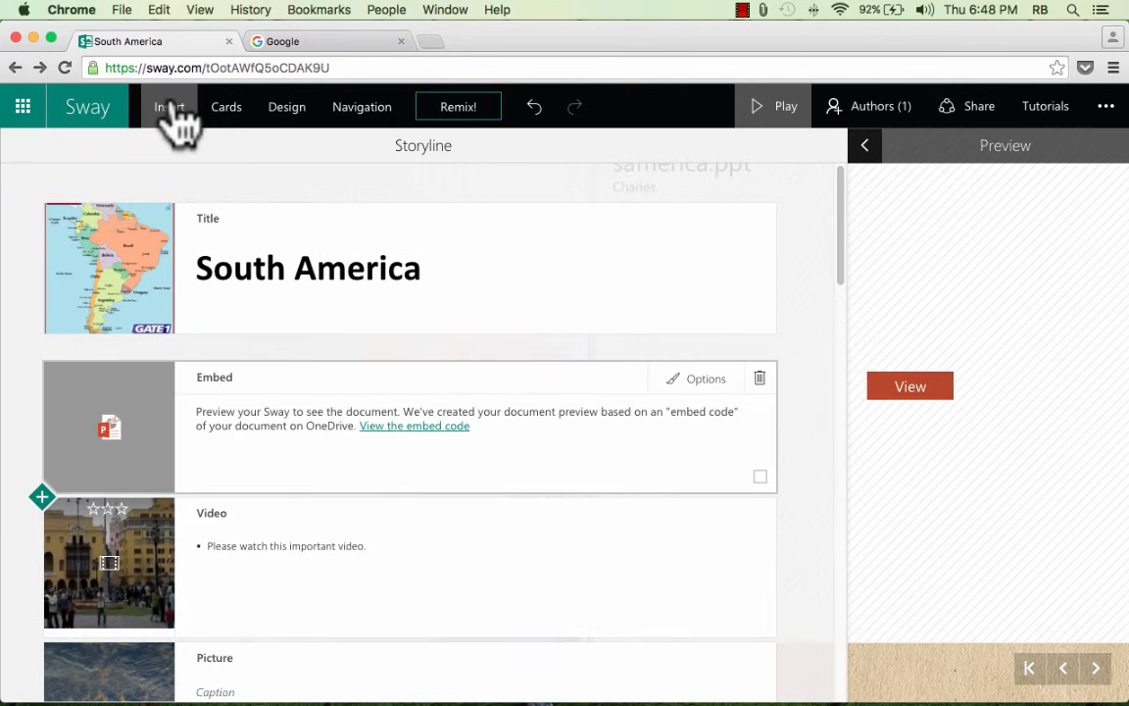
# - Add a Text card reading "Typical Traditional Clothing" with emphasis between the face-drawing video and the white-shirt picture
pyautogui.click(225, 113)
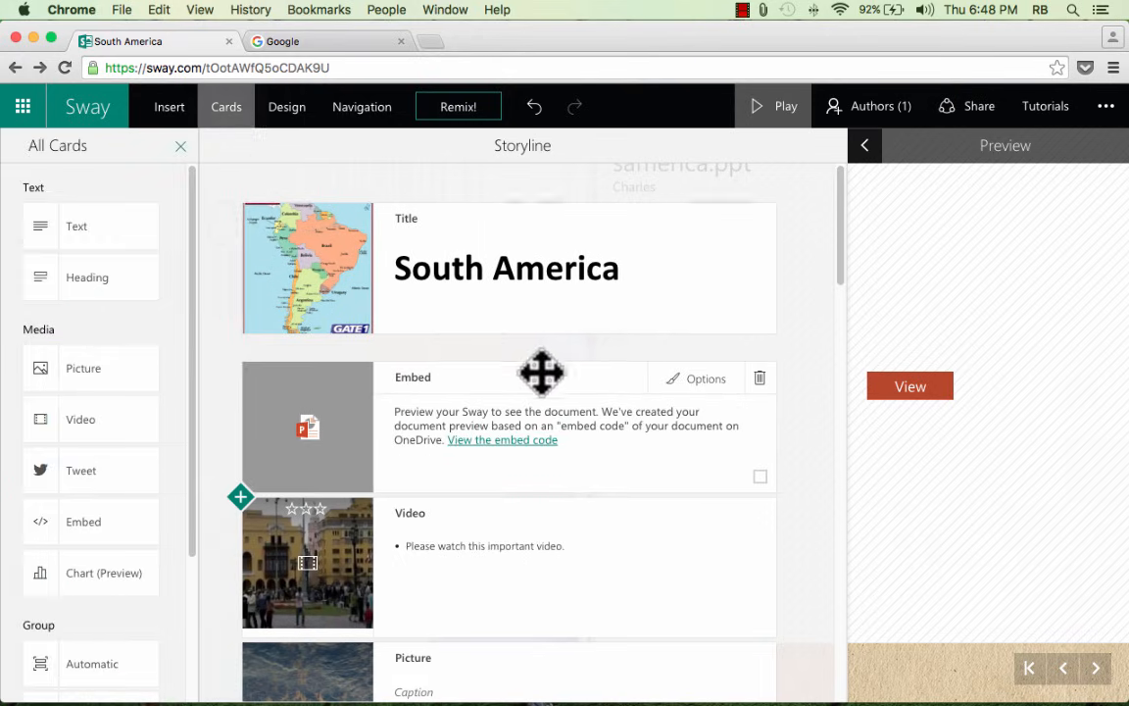
pyautogui.scroll(-10, 675, 356)
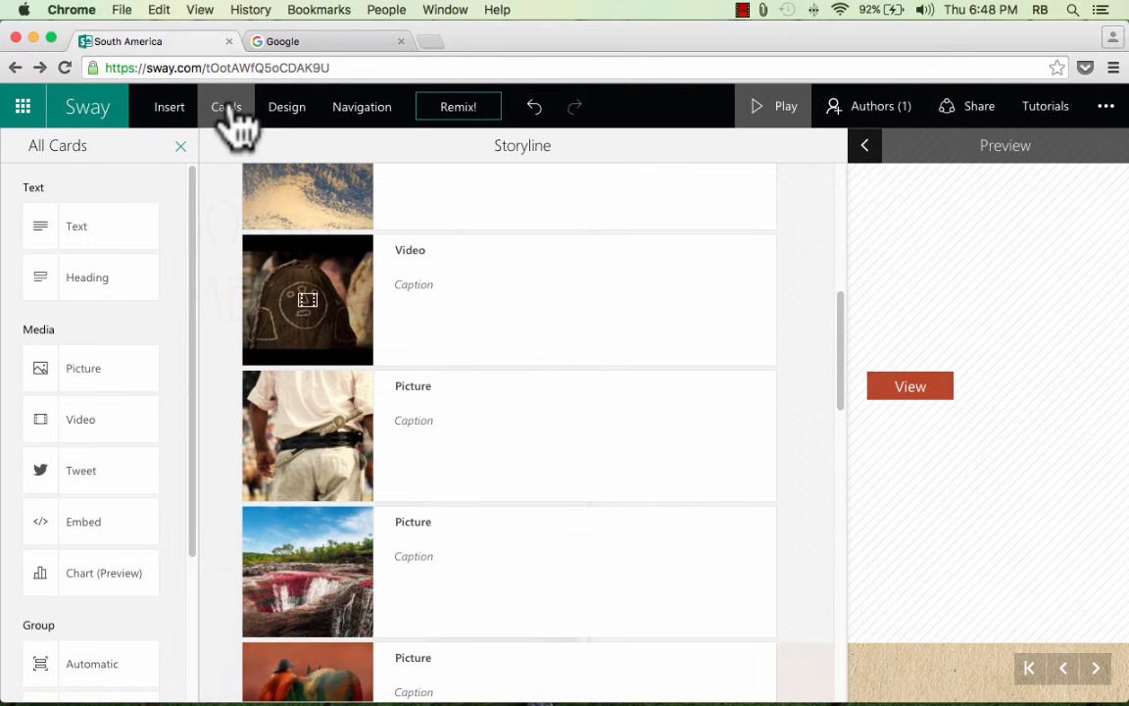
pyautogui.moveTo(77, 230); pyautogui.dragTo(416, 400)
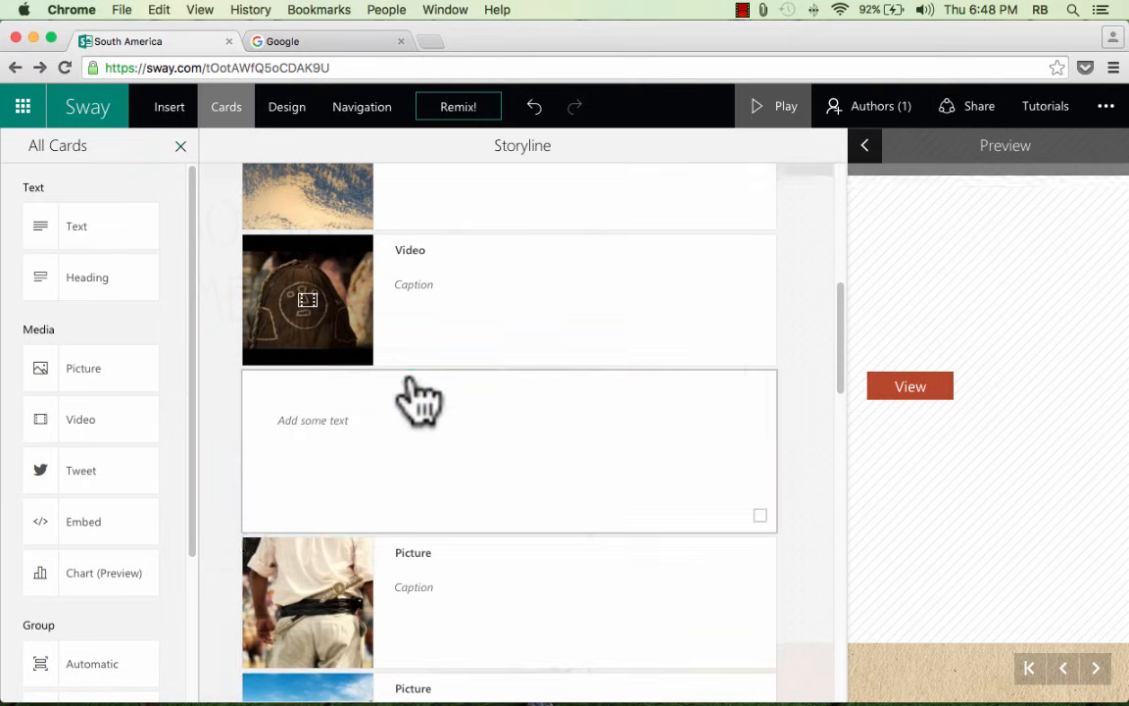
pyautogui.click(350, 424)
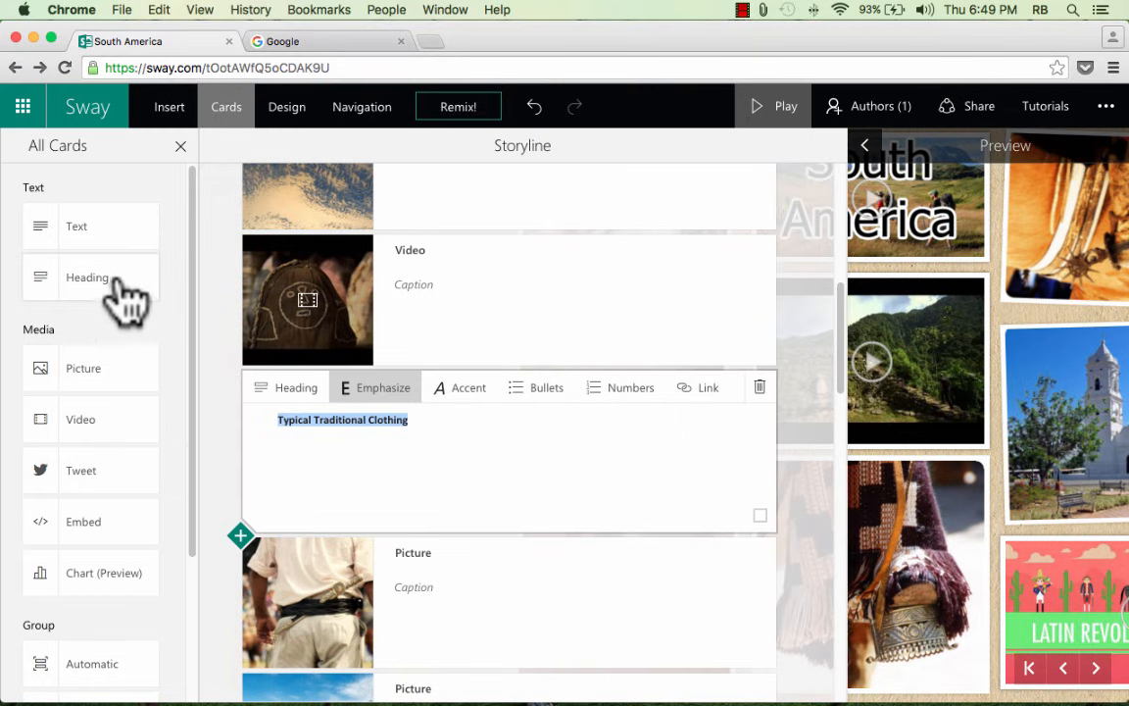
# - Add a Heading card above the "Typical Traditional Clothing" text, and an empty Video card above the heading
pyautogui.moveTo(105, 290); pyautogui.dragTo(373, 402)
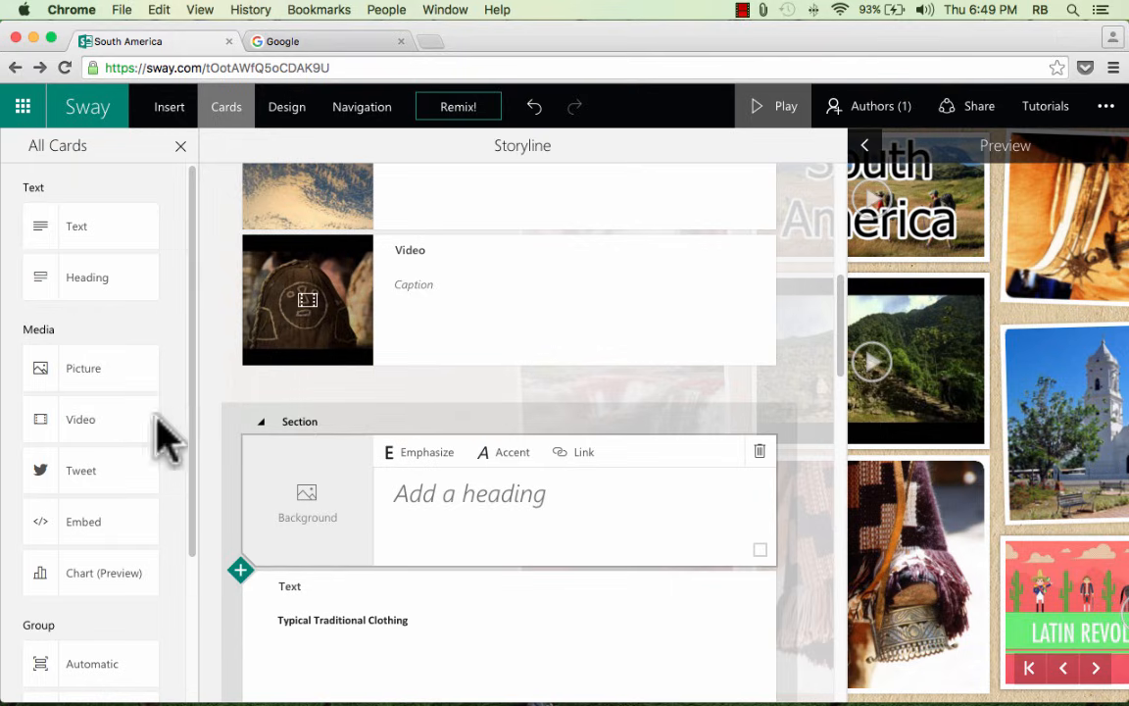
pyautogui.moveTo(147, 425); pyautogui.dragTo(403, 411)
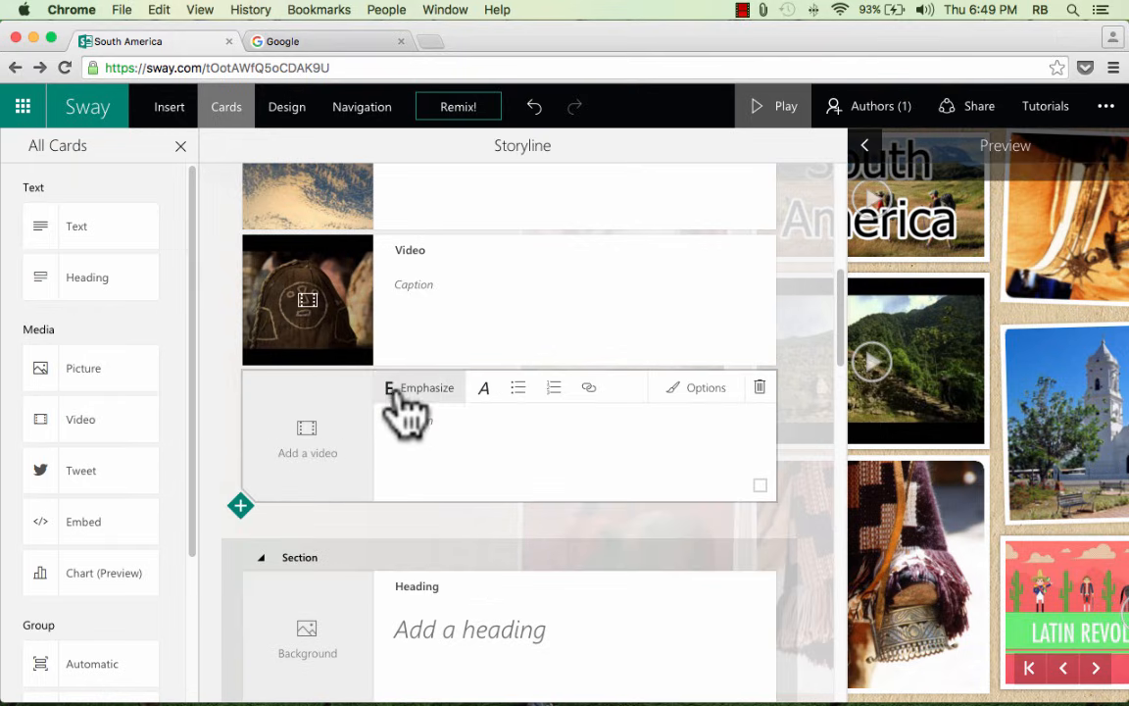
# - Review the media sources available for filling the empty Video card, then dismiss the source list
pyautogui.click(307, 446)
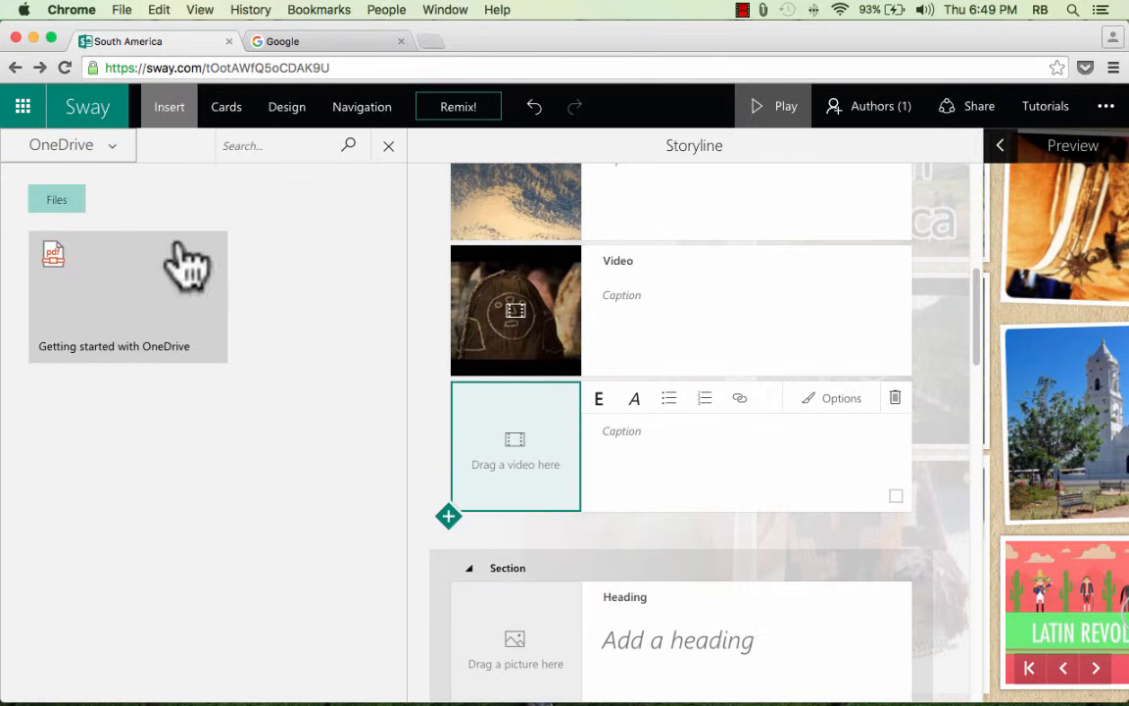
pyautogui.click(103, 150)
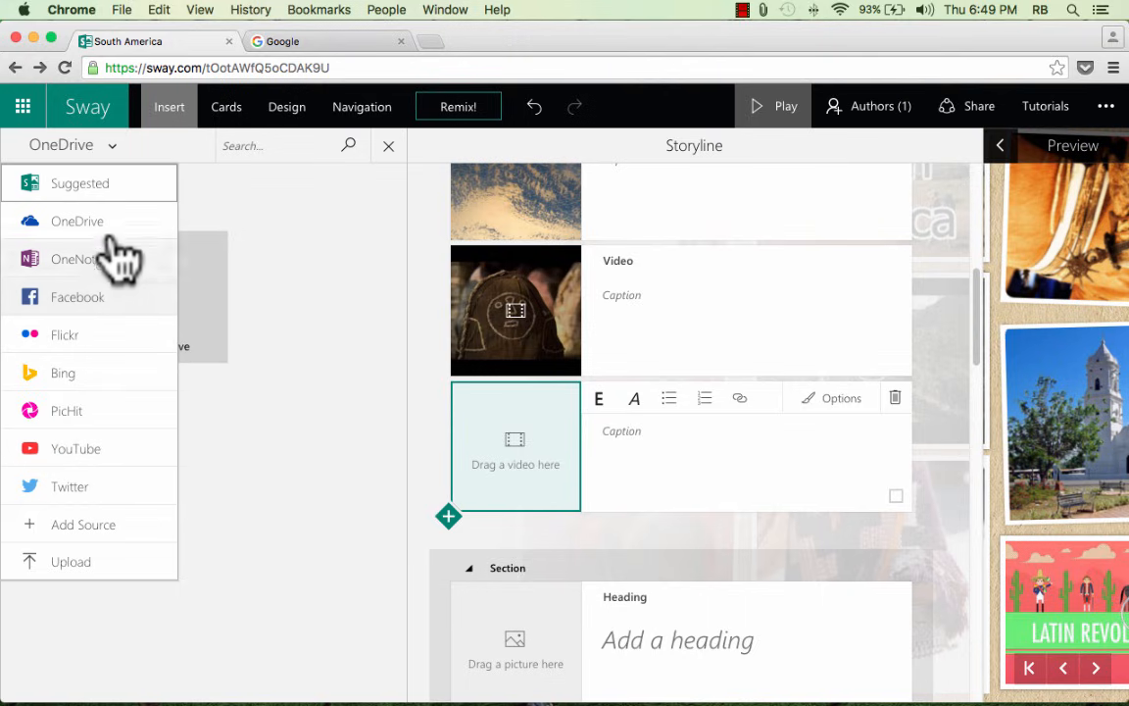
pyautogui.click(635, 535)
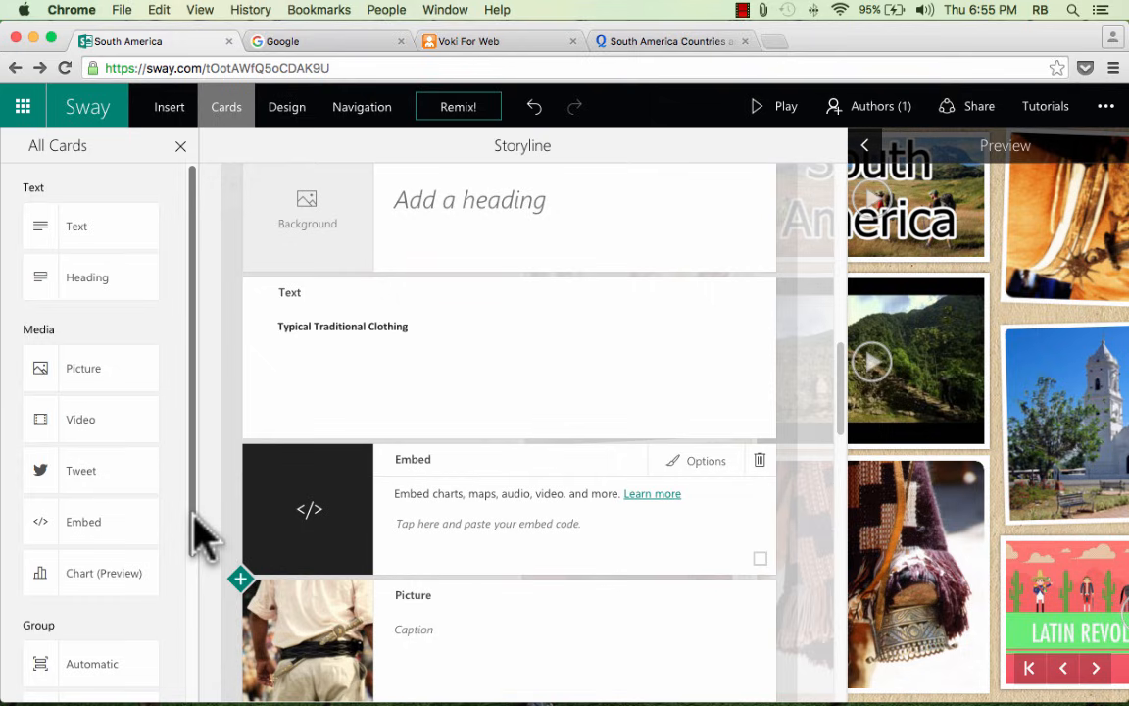
# - Add empty Automatic, Stack, Comparison, Slideshow and Grid groups in that order below the empty Embed card
pyautogui.moveTo(201, 543); pyautogui.dragTo(194, 604)
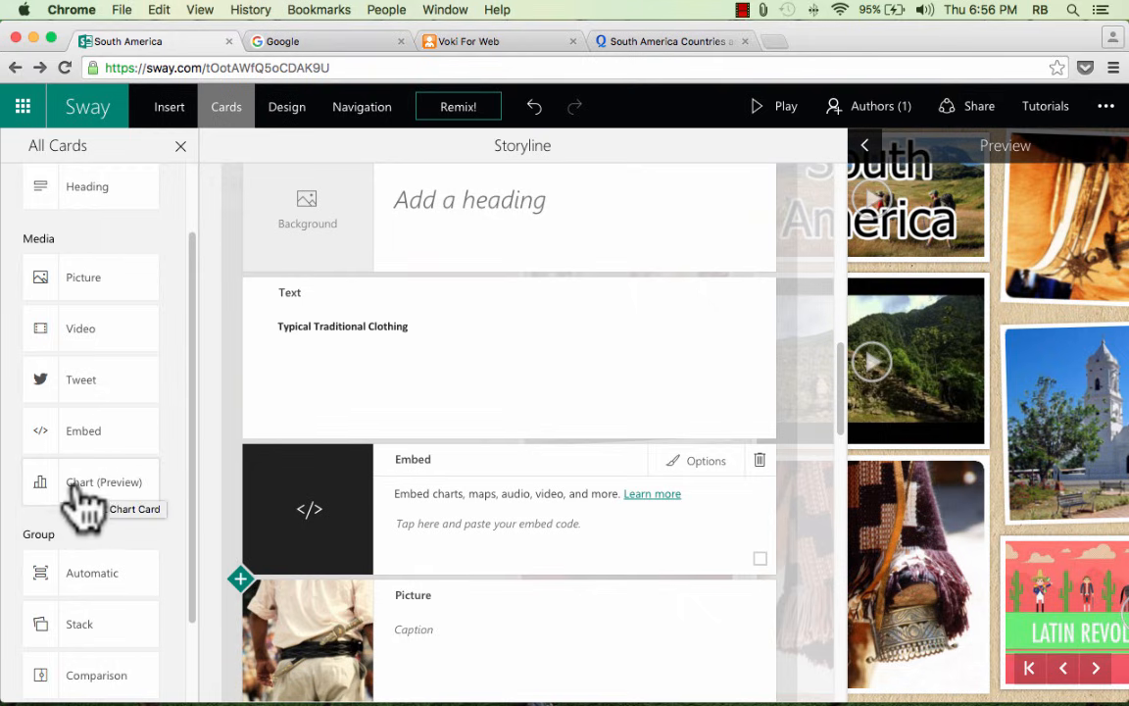
pyautogui.scroll(-2, 116, 587)
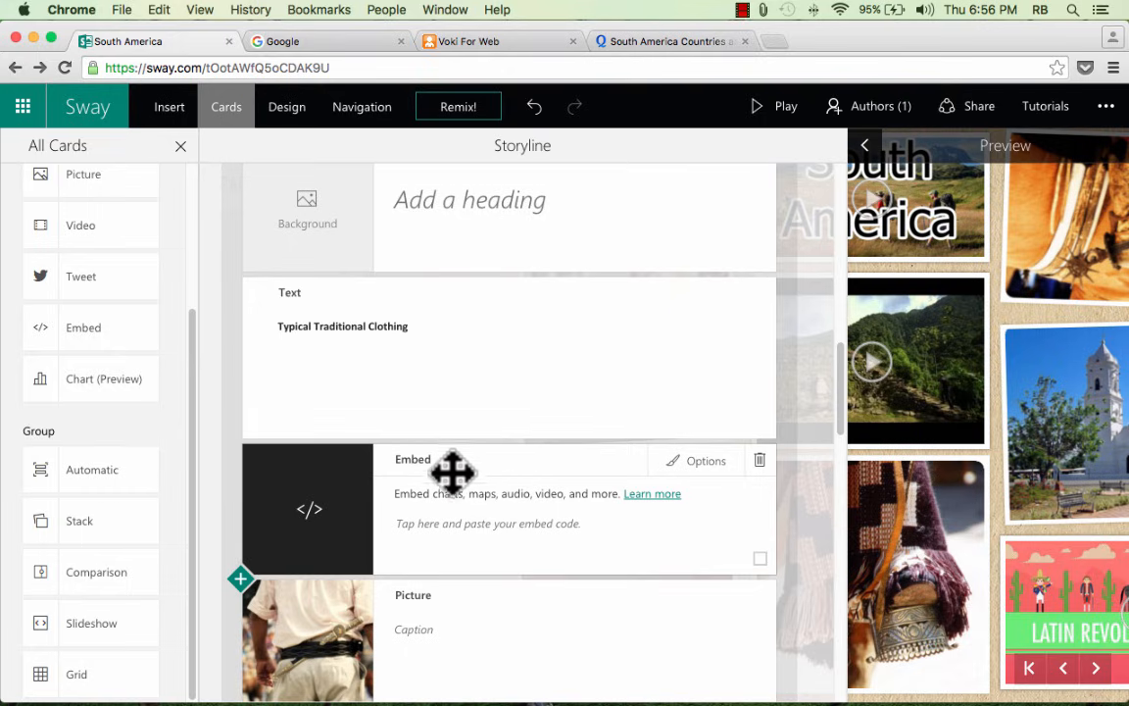
pyautogui.click(95, 471)
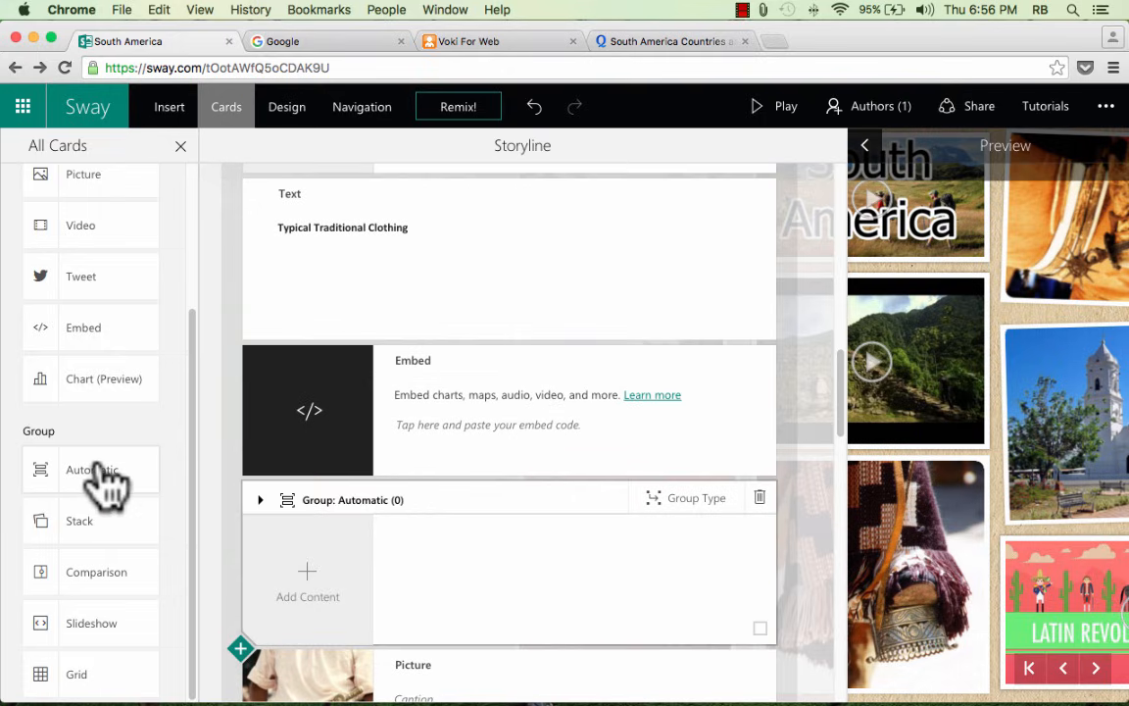
pyautogui.click(81, 525)
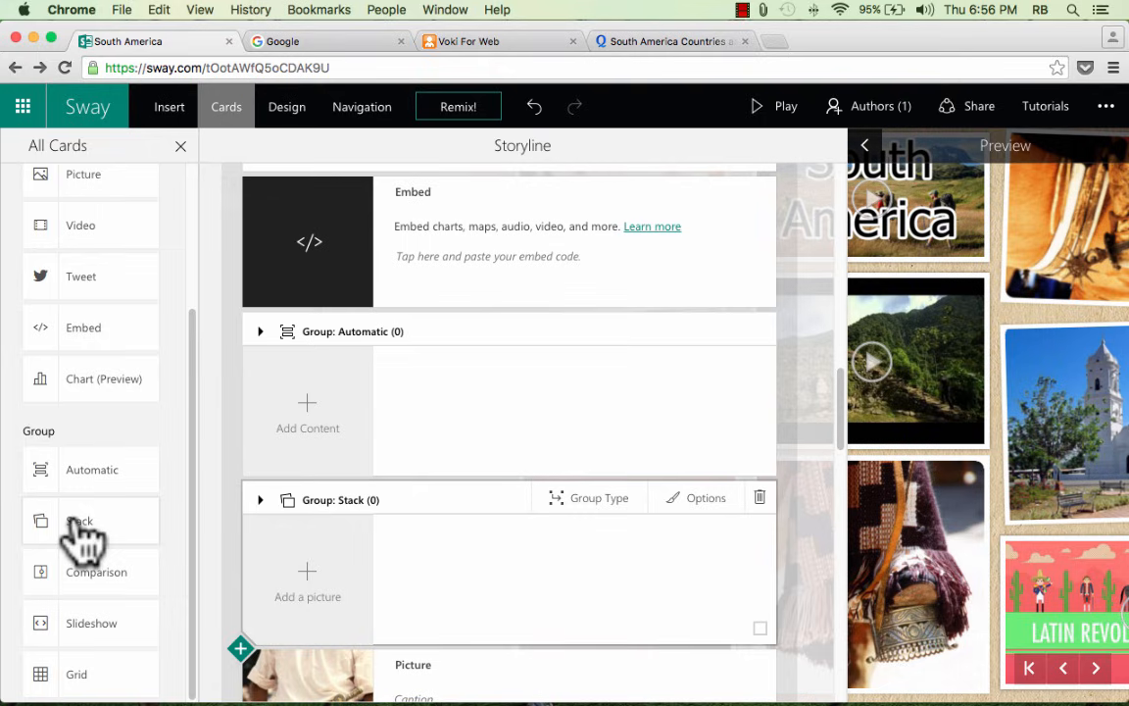
pyautogui.click(111, 586)
pyautogui.click(108, 627)
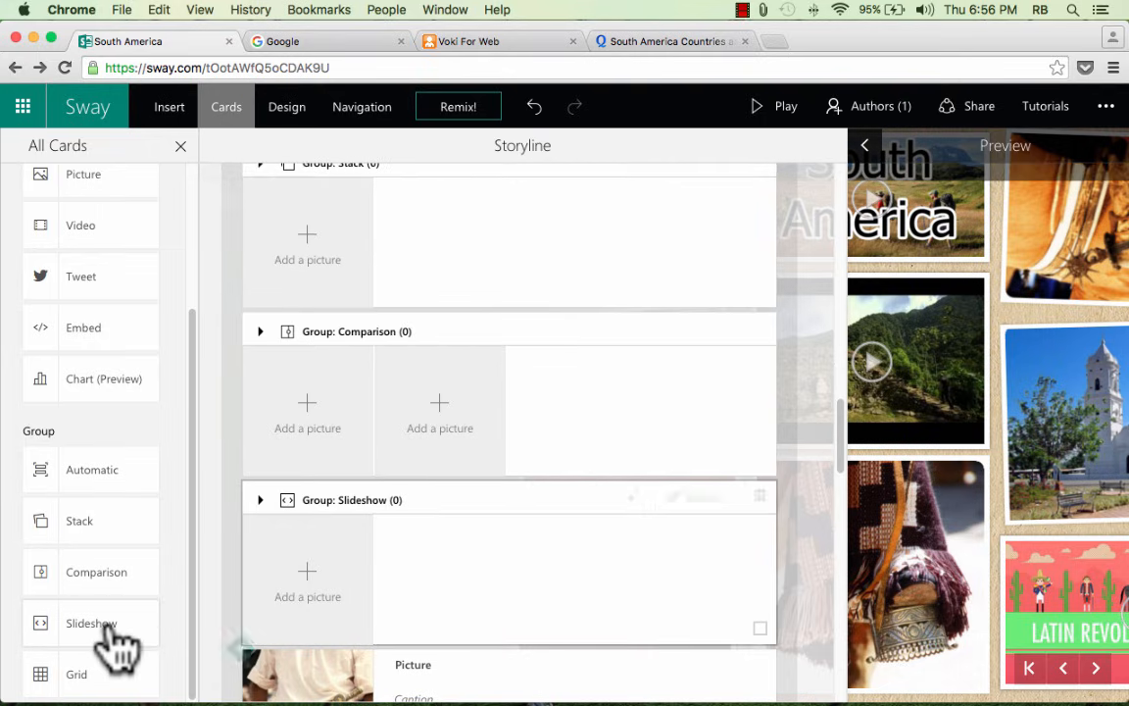
pyautogui.click(102, 694)
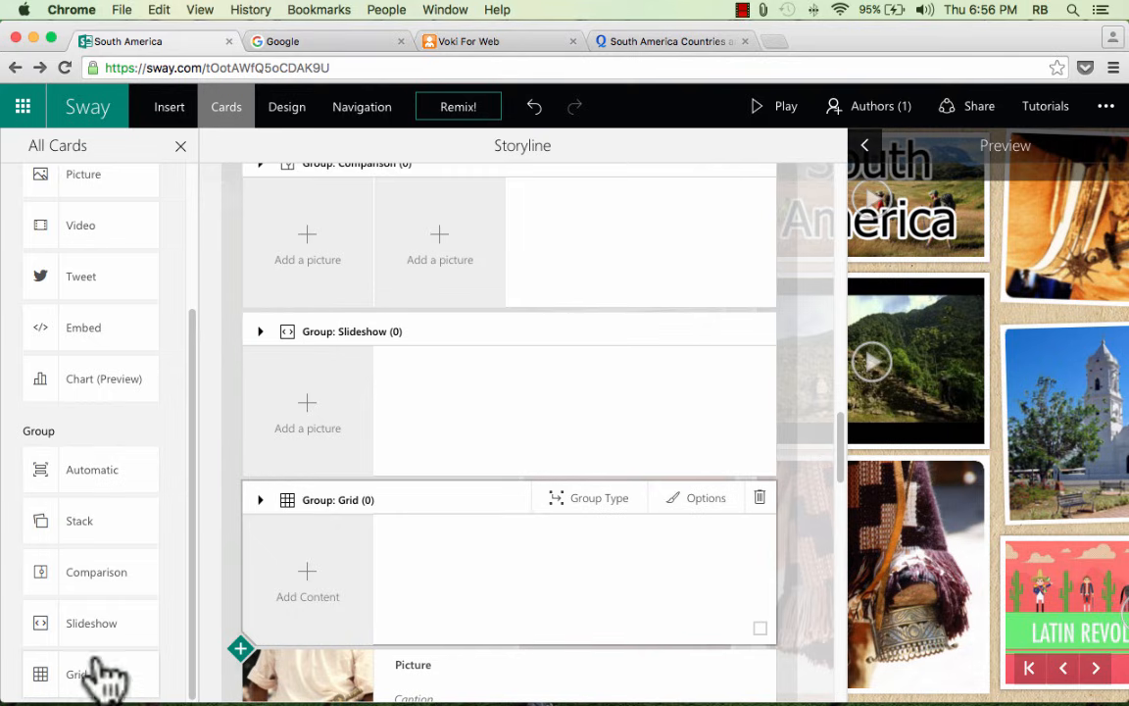
# - Add another round of empty Slideshow, Comparison, Stack and Automatic groups, with an Automatic group placed between a Slideshow and a Grid group
pyautogui.click(103, 627)
pyautogui.click(102, 588)
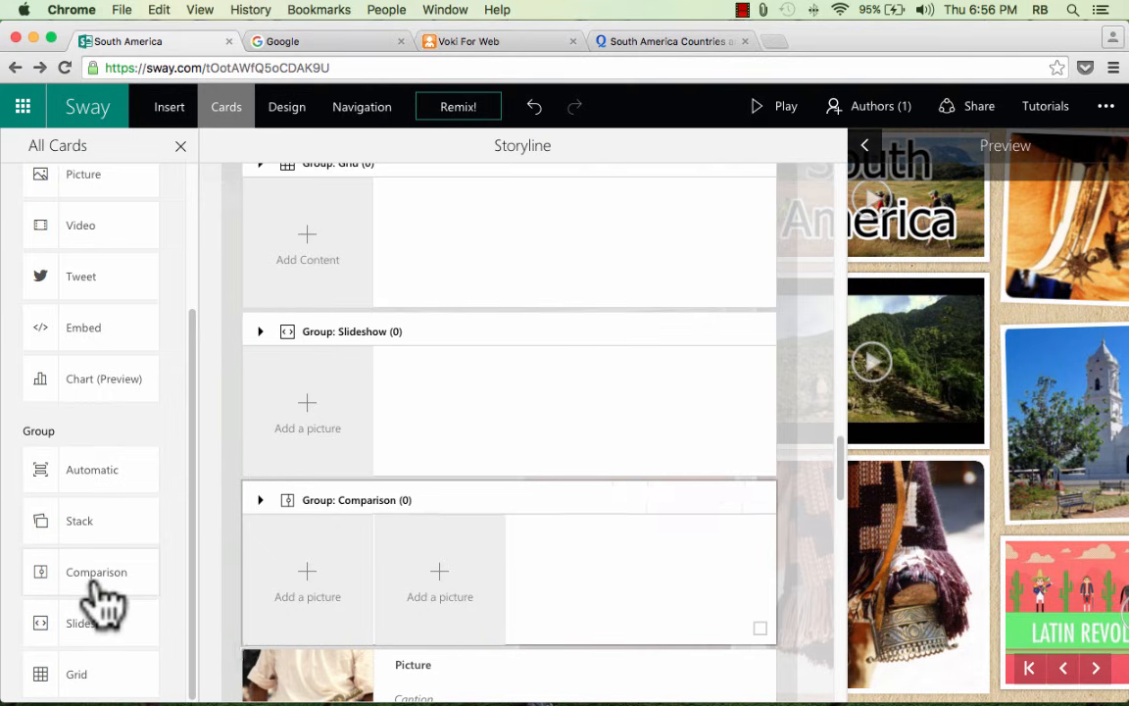
pyautogui.click(103, 524)
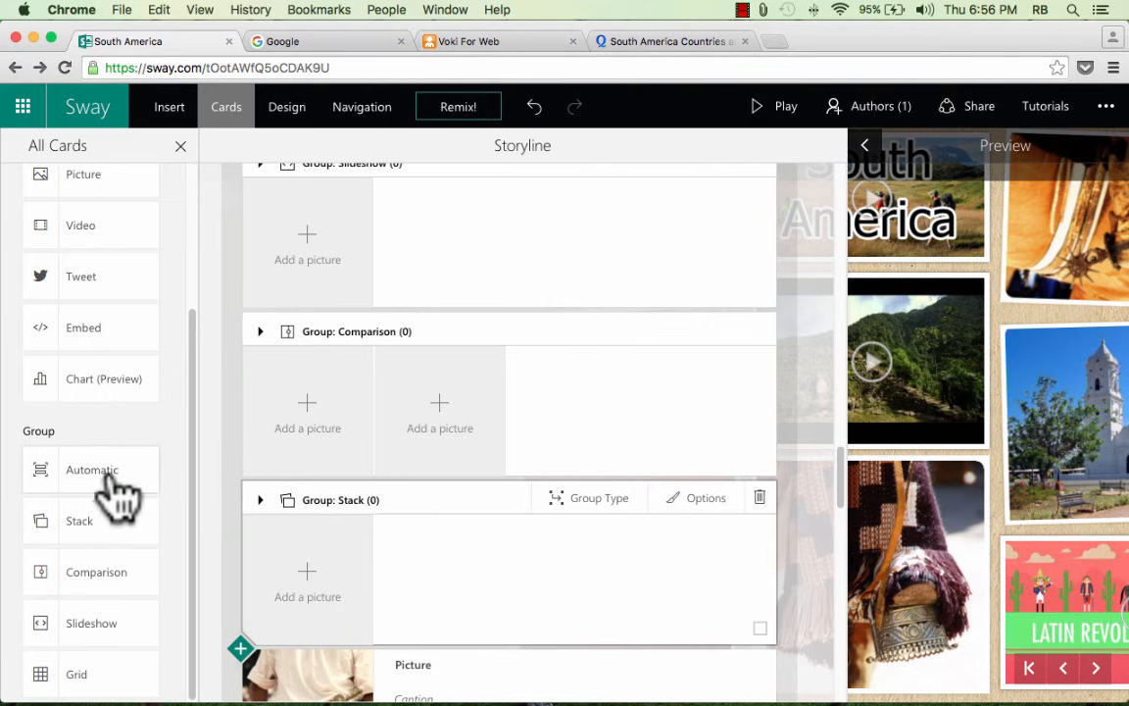
pyautogui.click(113, 490)
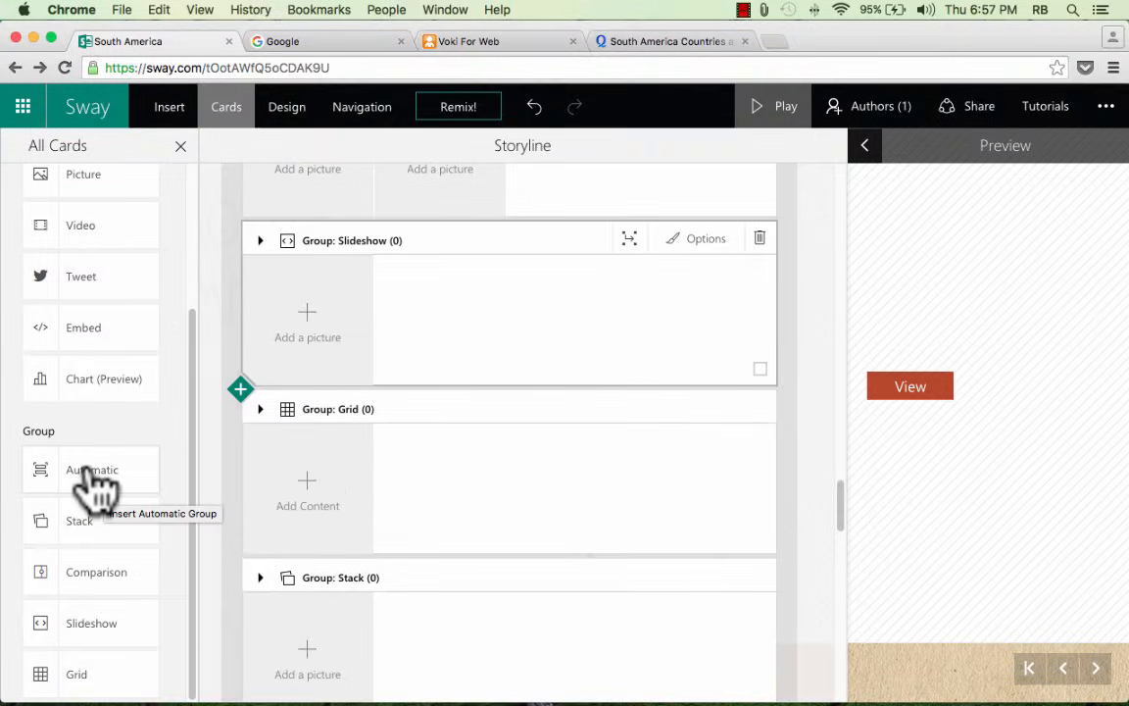
pyautogui.click(88, 473)
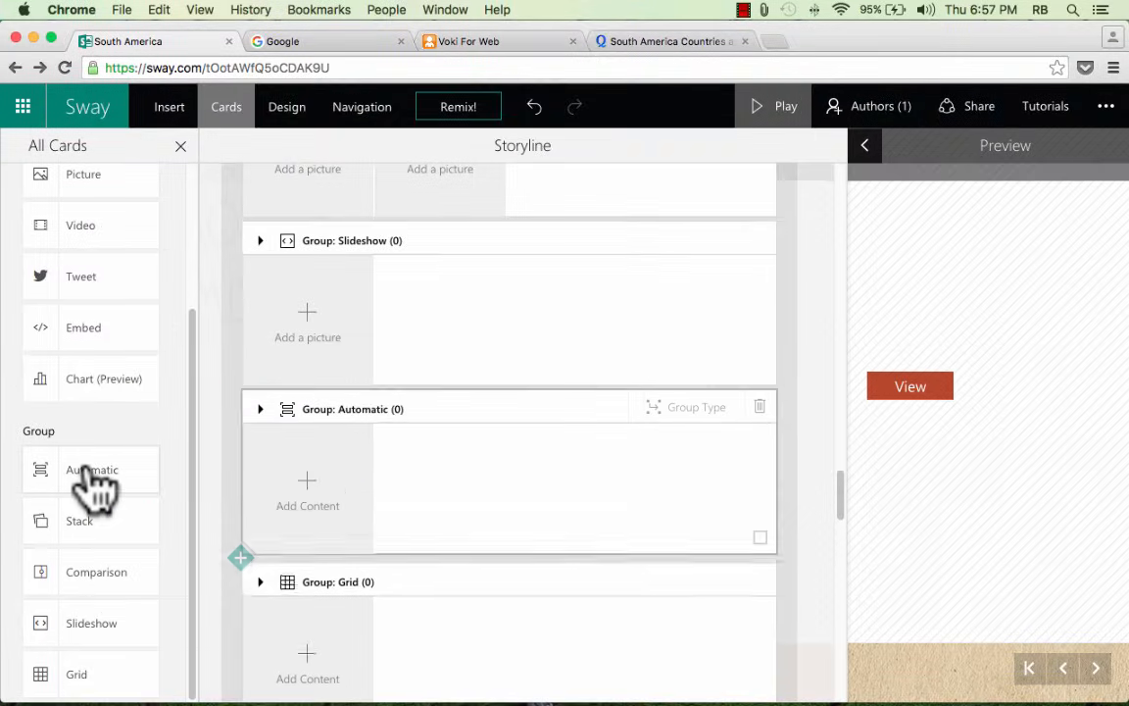
# - Apply the plain white design with dark green and lavender slab-serif lettering to the Sway
pyautogui.click(282, 113)
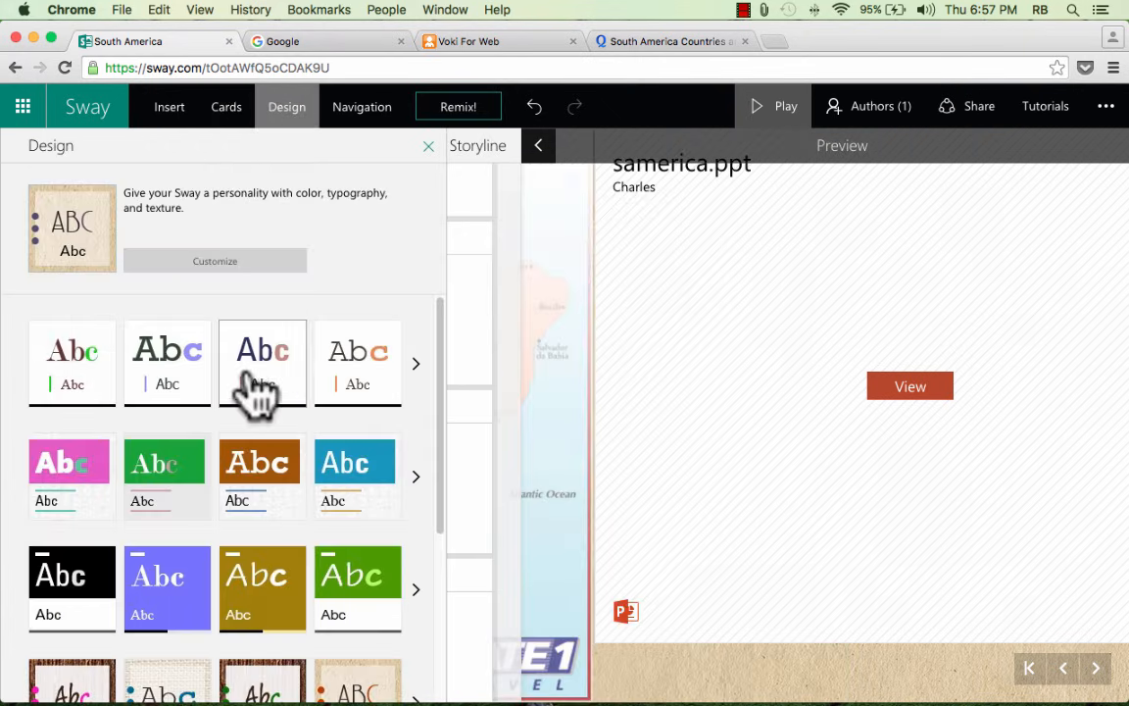
pyautogui.scroll(-1, 173, 382)
pyautogui.click(173, 388)
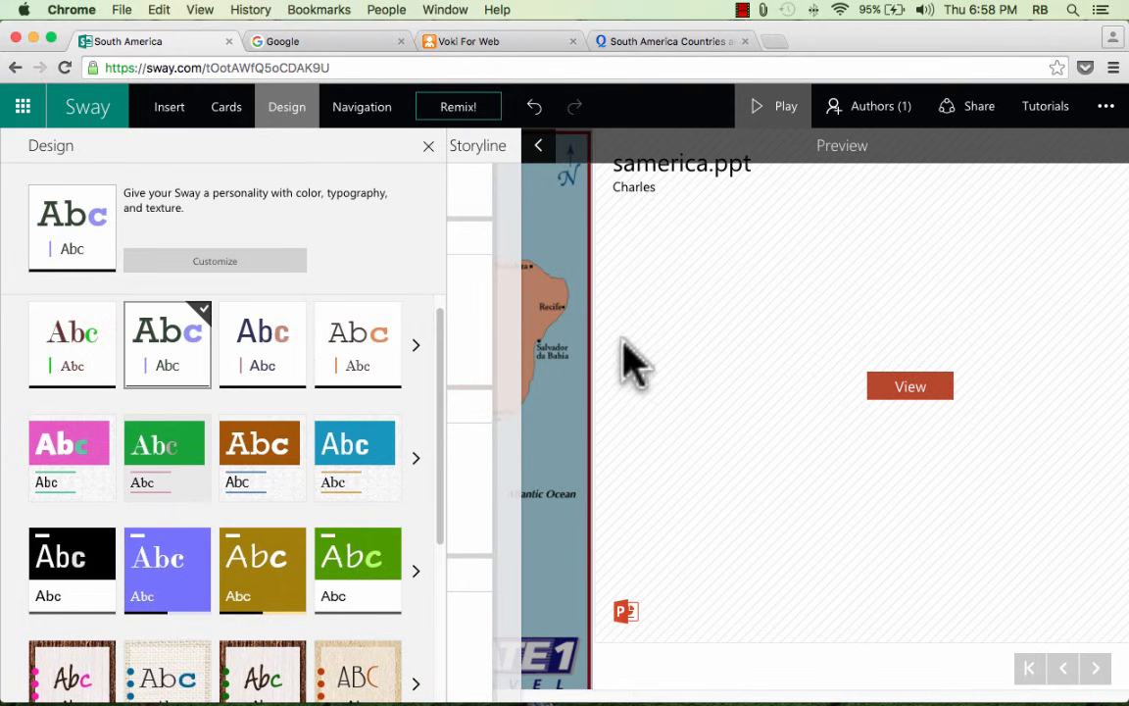
pyautogui.click(257, 360)
pyautogui.click(188, 365)
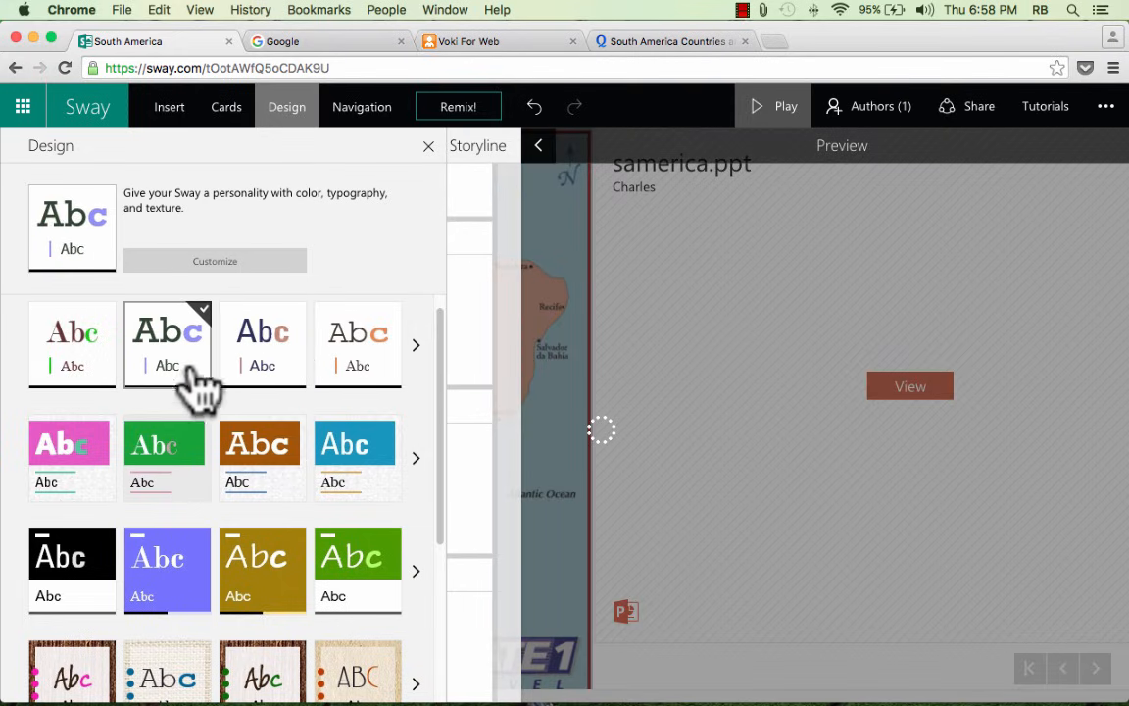
# - Examine the remaining designs and the customization options for color inspiration, palettes, font choices and animation emphasis, then close the design settings
pyautogui.scroll(-4, 216, 392)
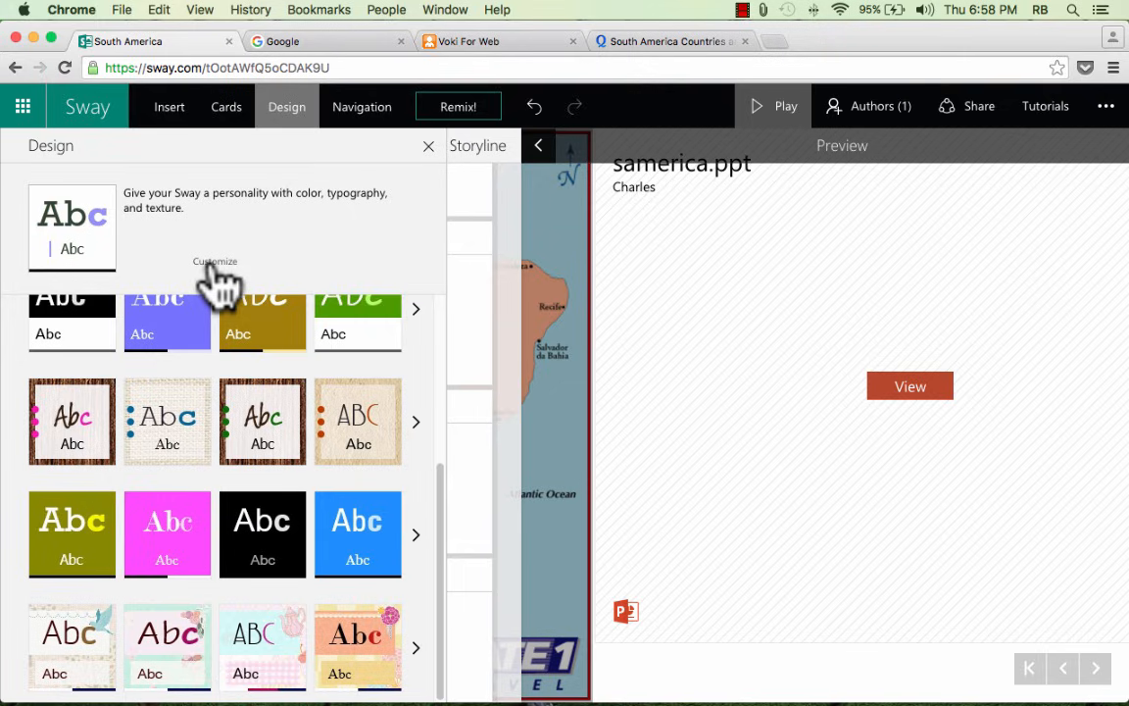
pyautogui.scroll(4, 247, 392)
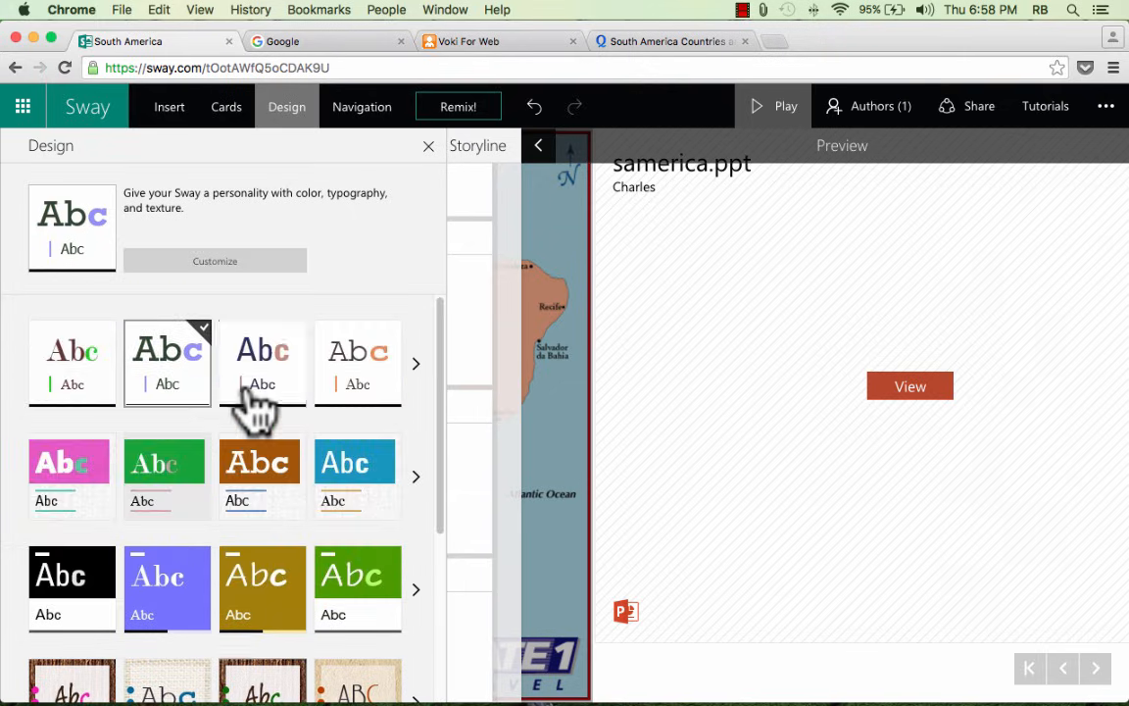
pyautogui.click(210, 265)
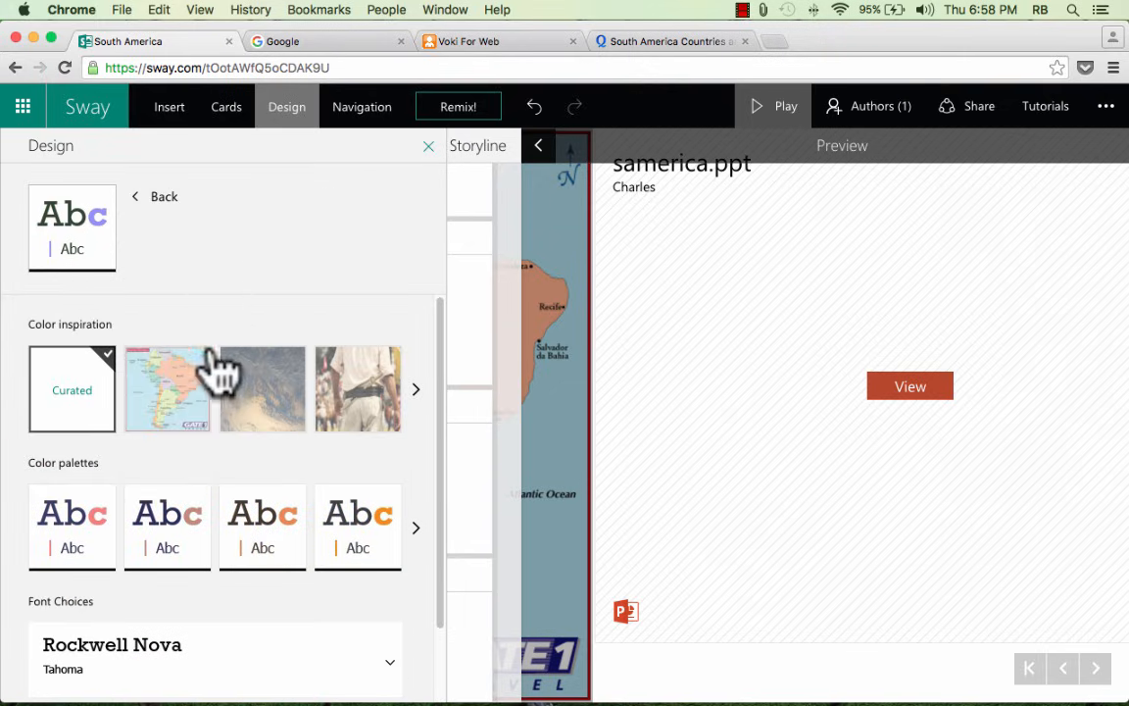
pyautogui.scroll(-2, 131, 429)
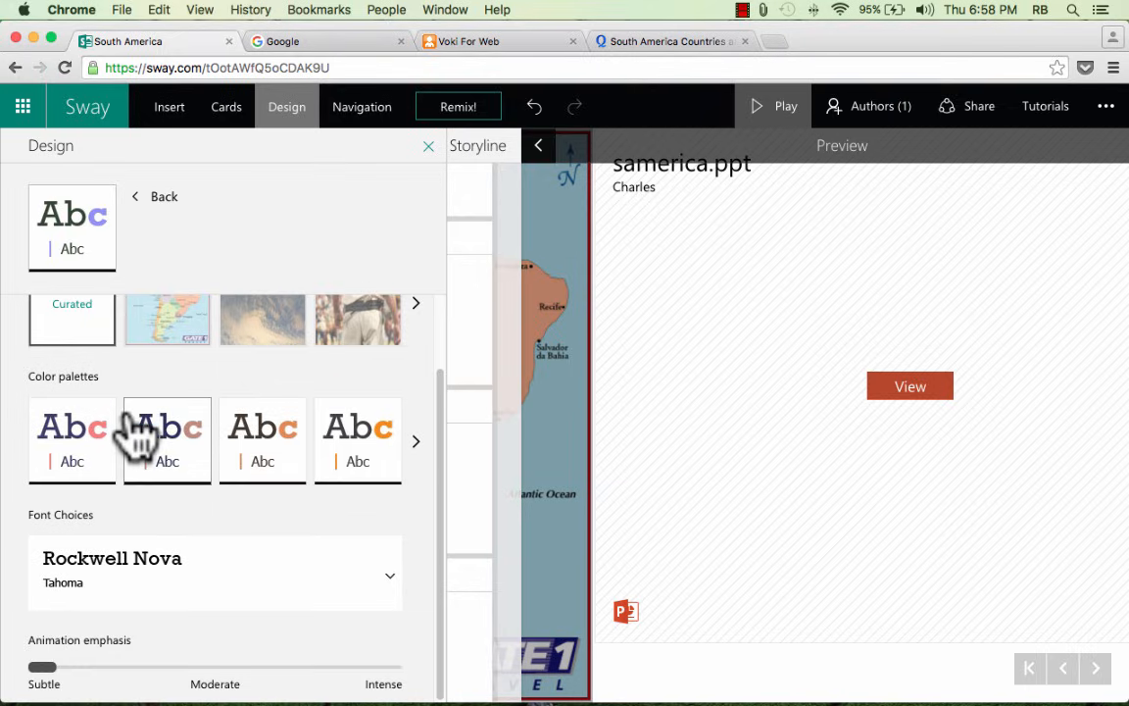
pyautogui.click(187, 566)
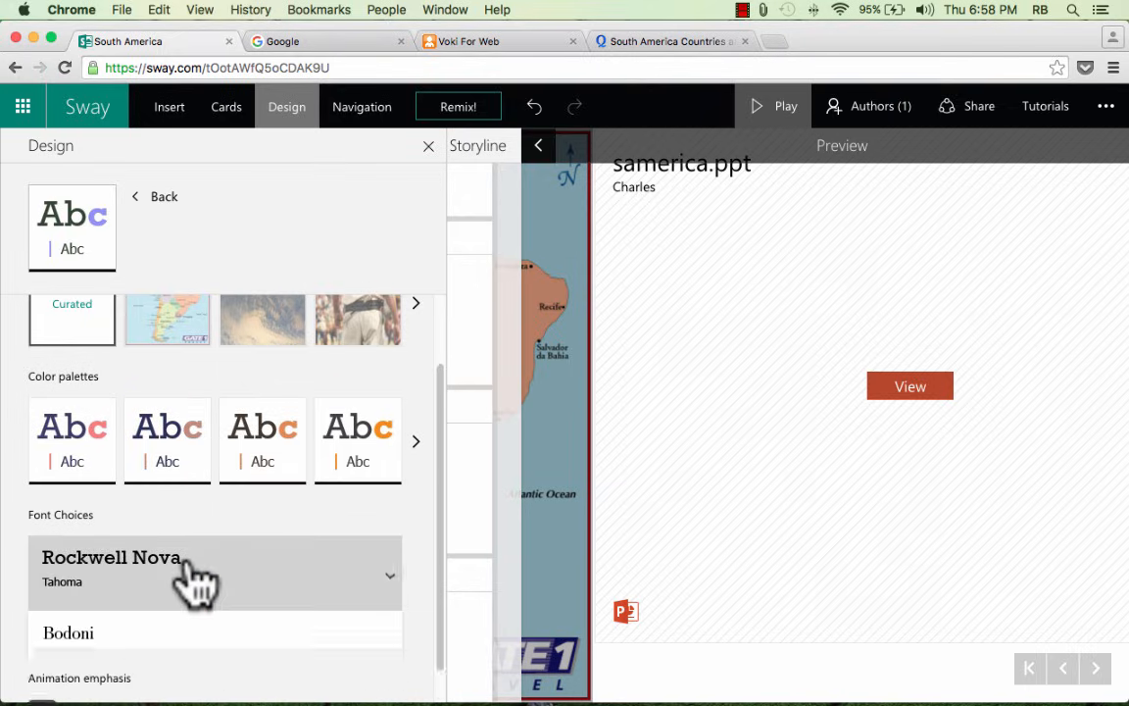
pyautogui.scroll(-5, 236, 587)
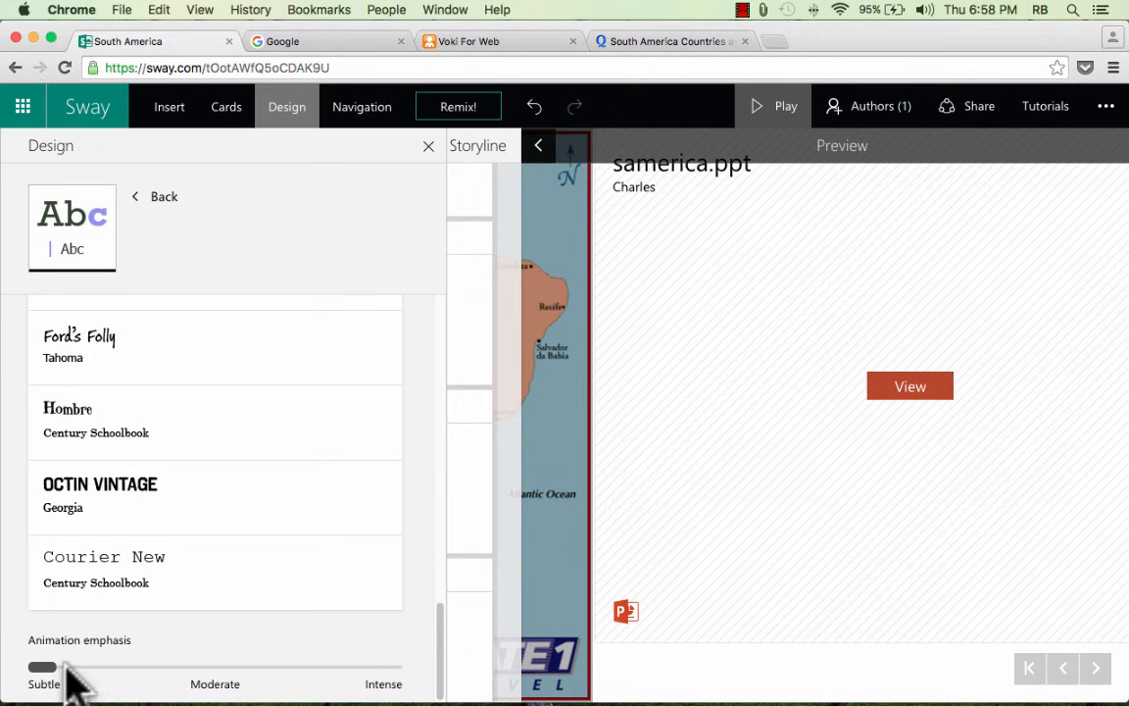
pyautogui.moveTo(47, 670)
pyautogui.mouseDown()
pyautogui.moveTo(388, 674)
pyautogui.moveTo(41, 669)
pyautogui.mouseUp()
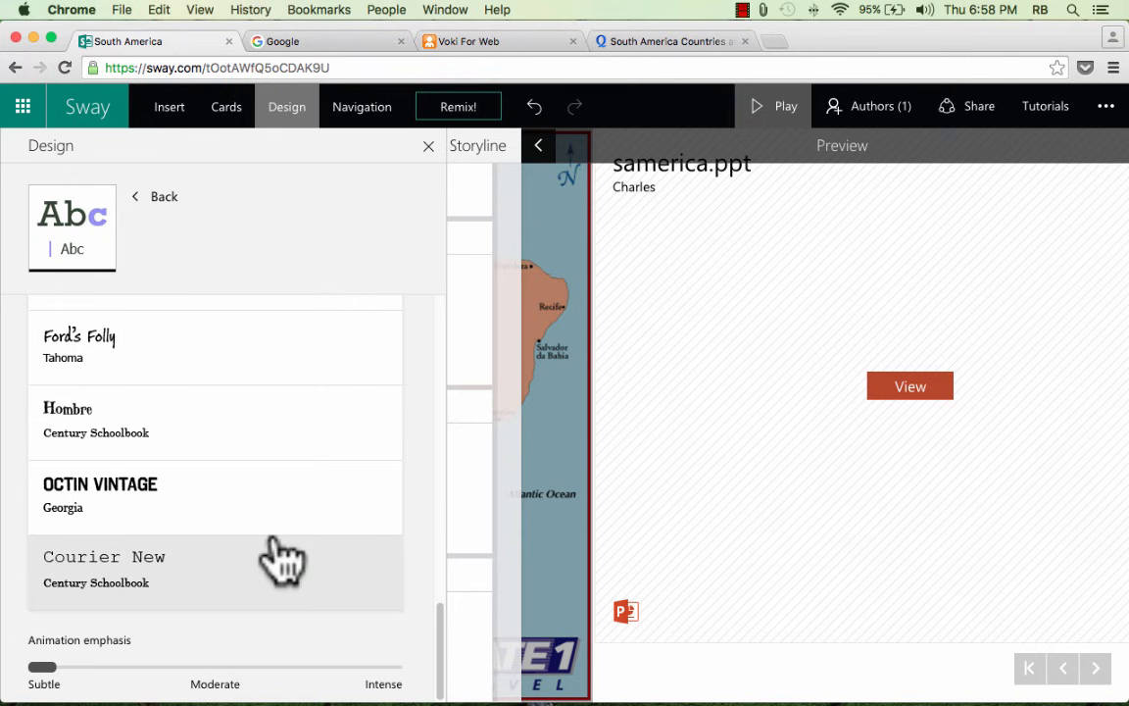
pyautogui.click(428, 145)
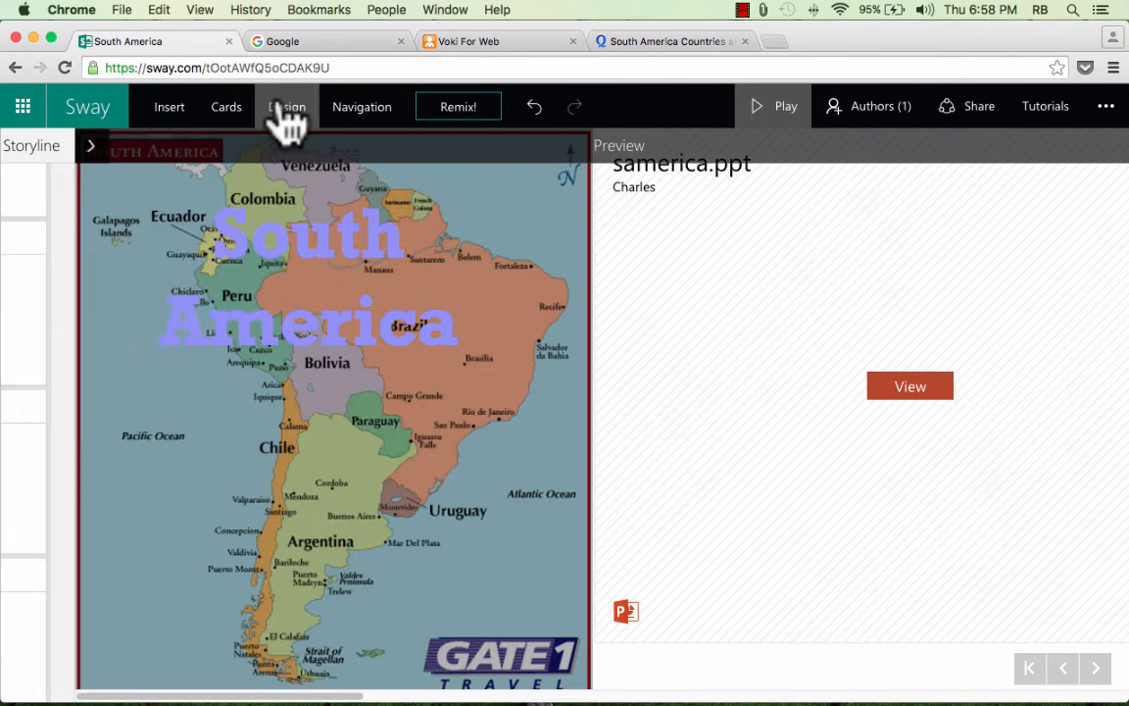
# - Set the Sway's navigation to the vertically scrolling layout and look through its content in the preview
pyautogui.click(370, 122)
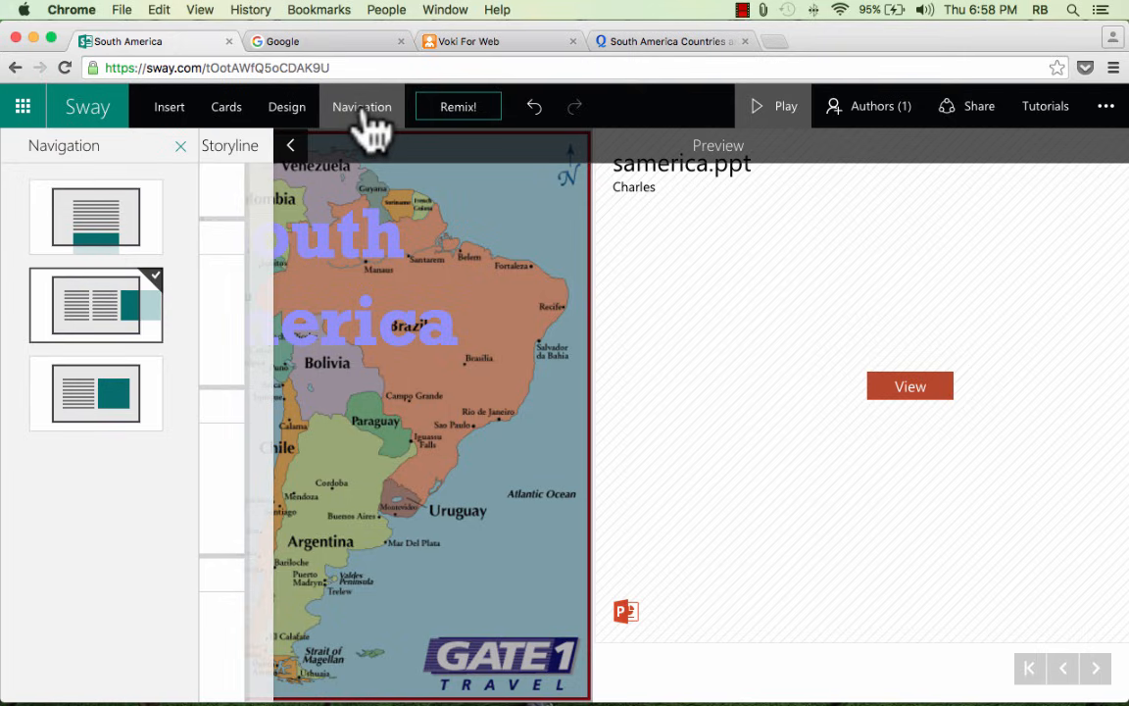
pyautogui.click(98, 231)
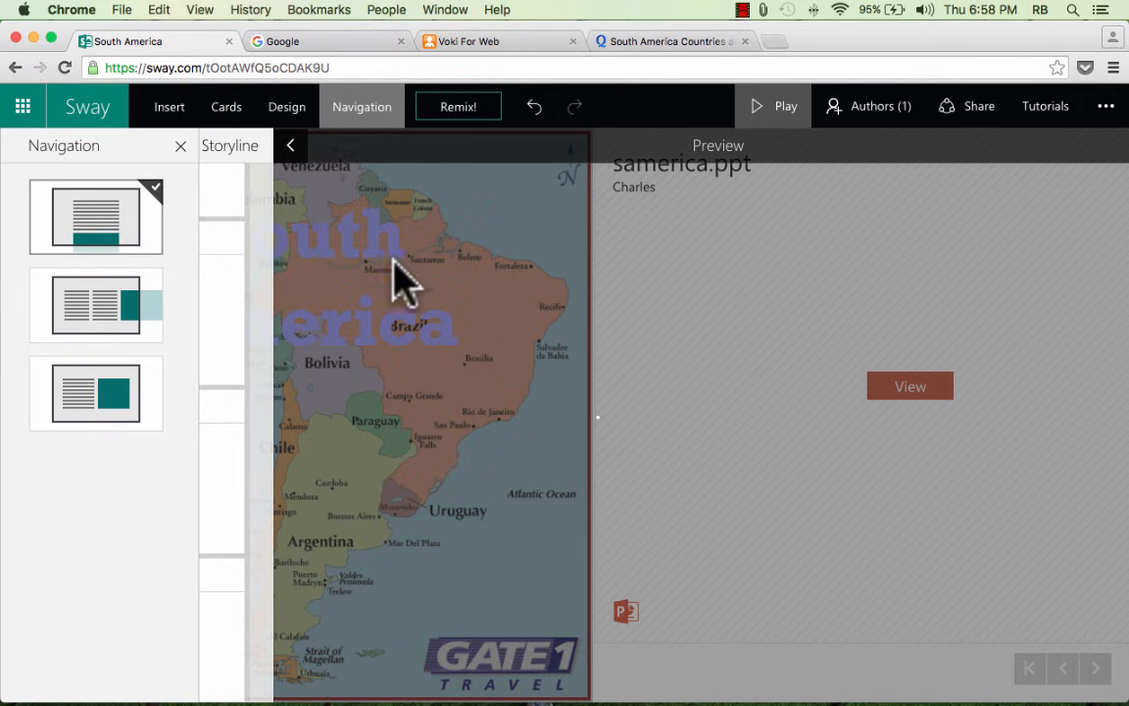
pyautogui.scroll(-10, 500, 333)
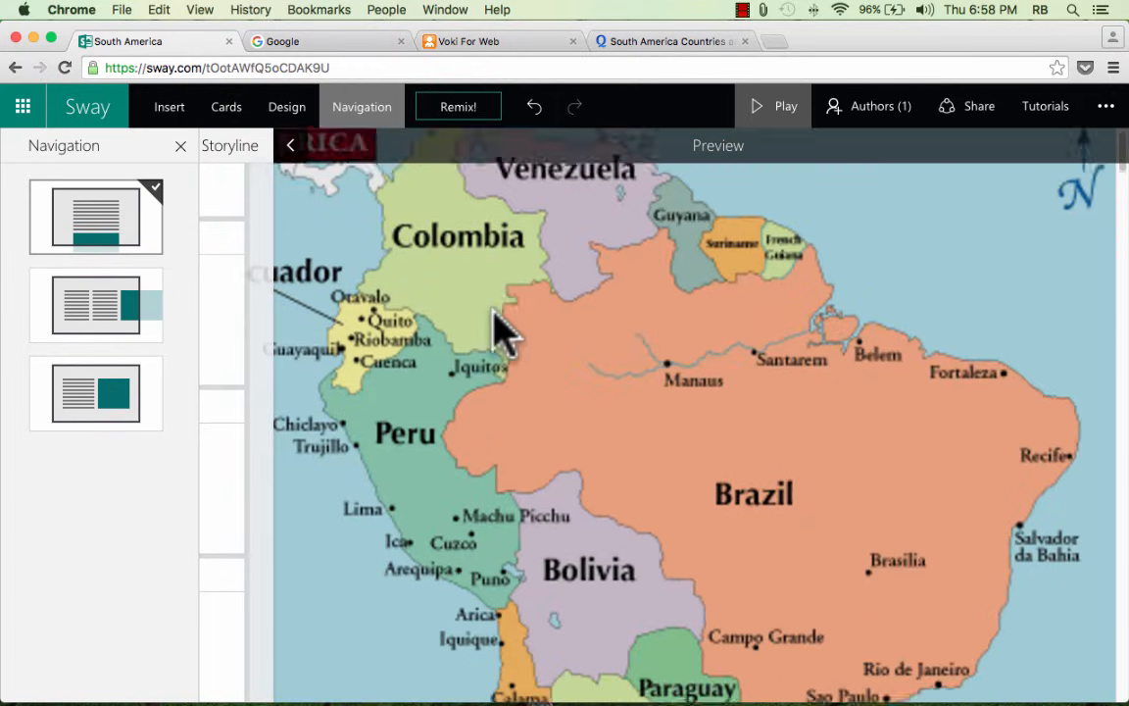
pyautogui.scroll(-10, 502, 333)
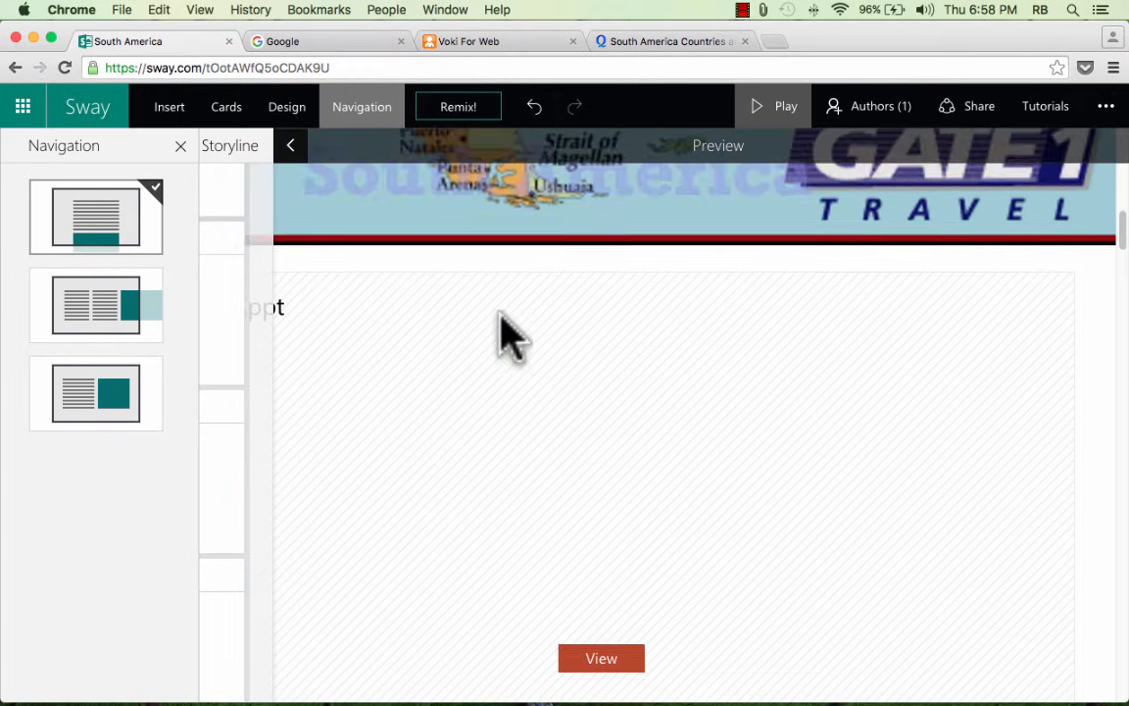
pyautogui.scroll(-15, 504, 336)
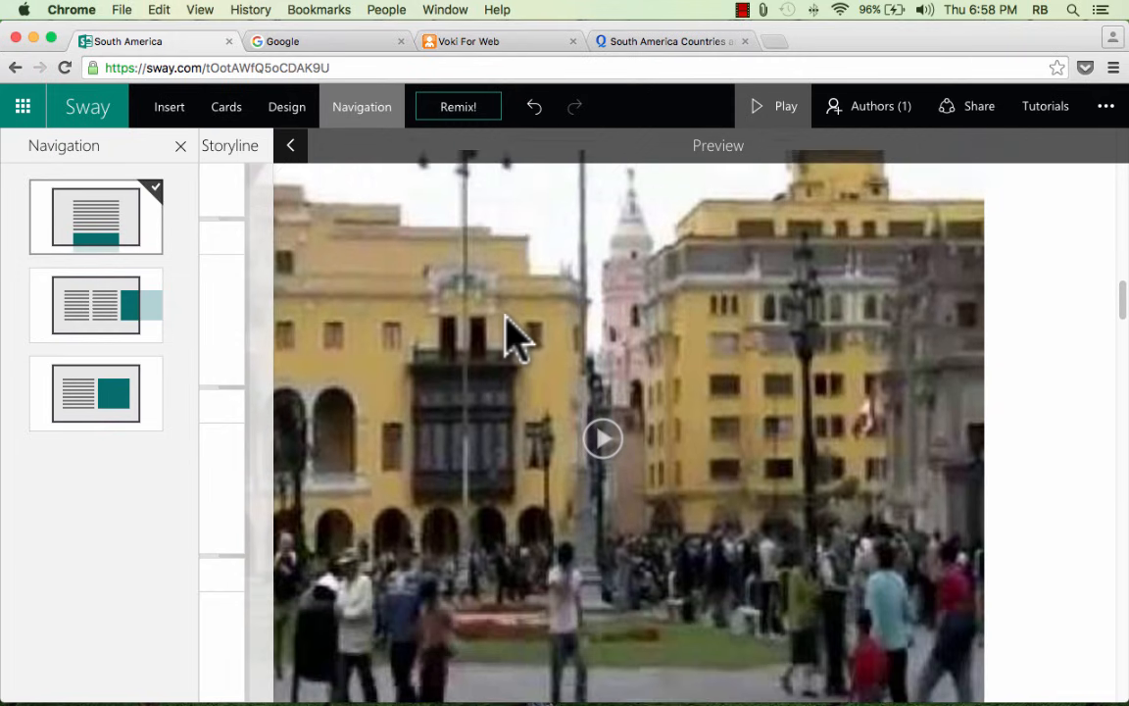
pyautogui.scroll(-10, 517, 338)
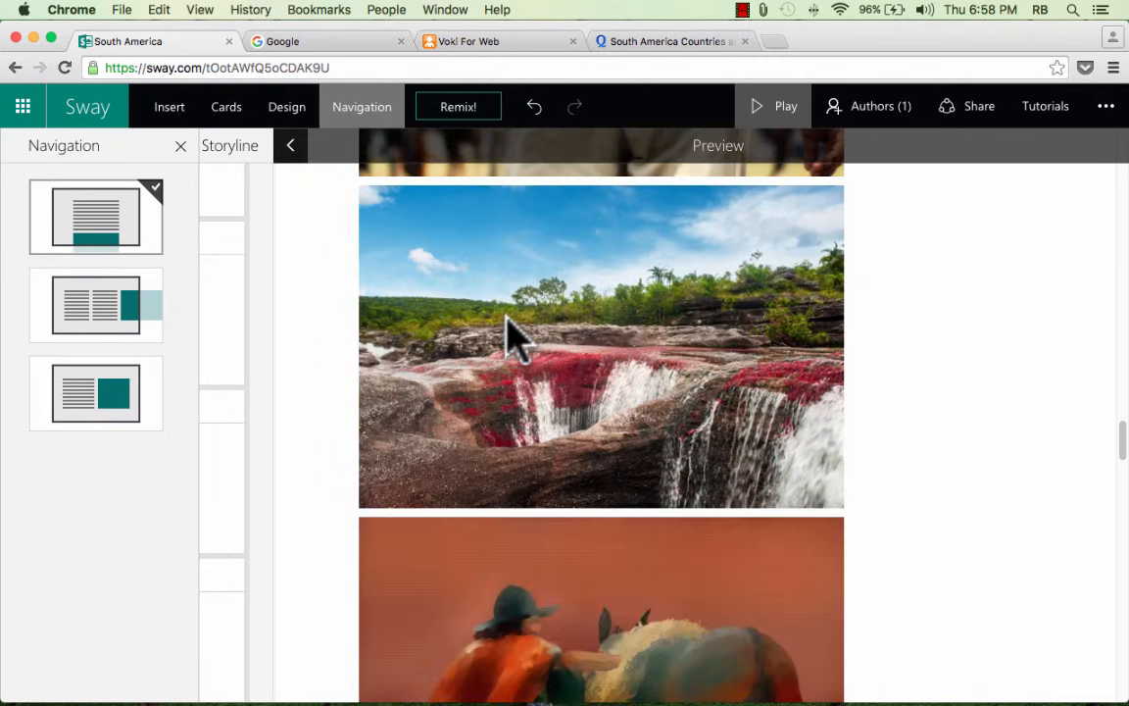
# - Try the horizontally scrolling navigation layout in the preview, then return to the vertically scrolling one
pyautogui.click(83, 338)
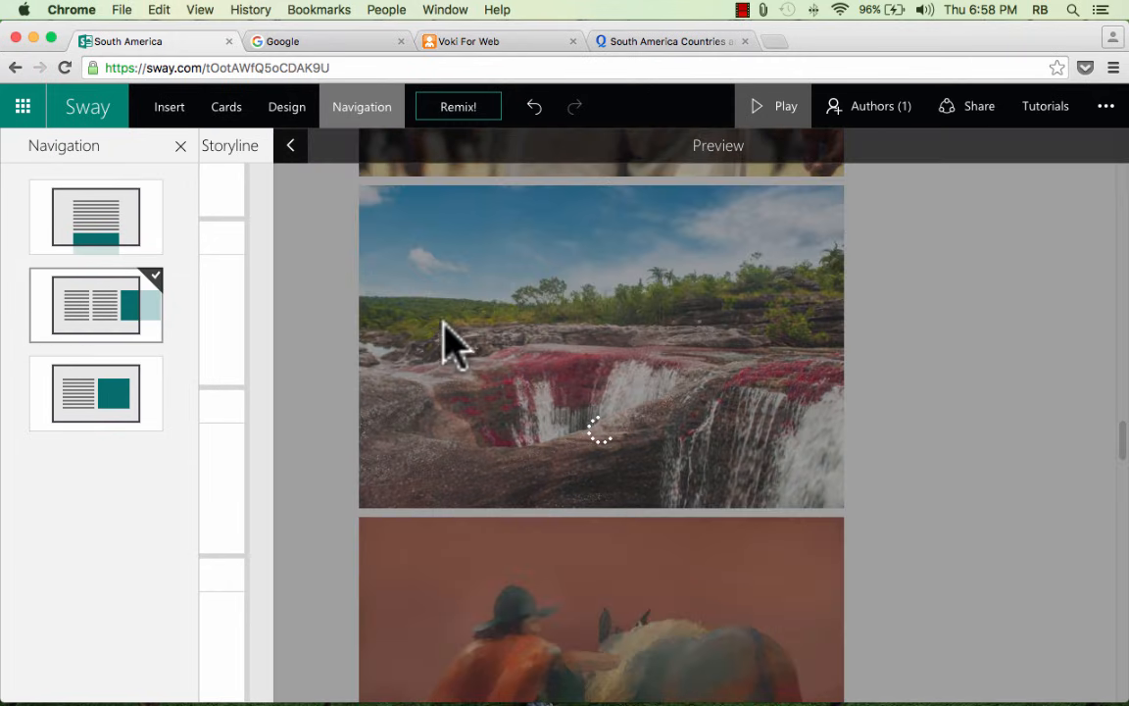
pyautogui.hscroll(10, 529, 392)
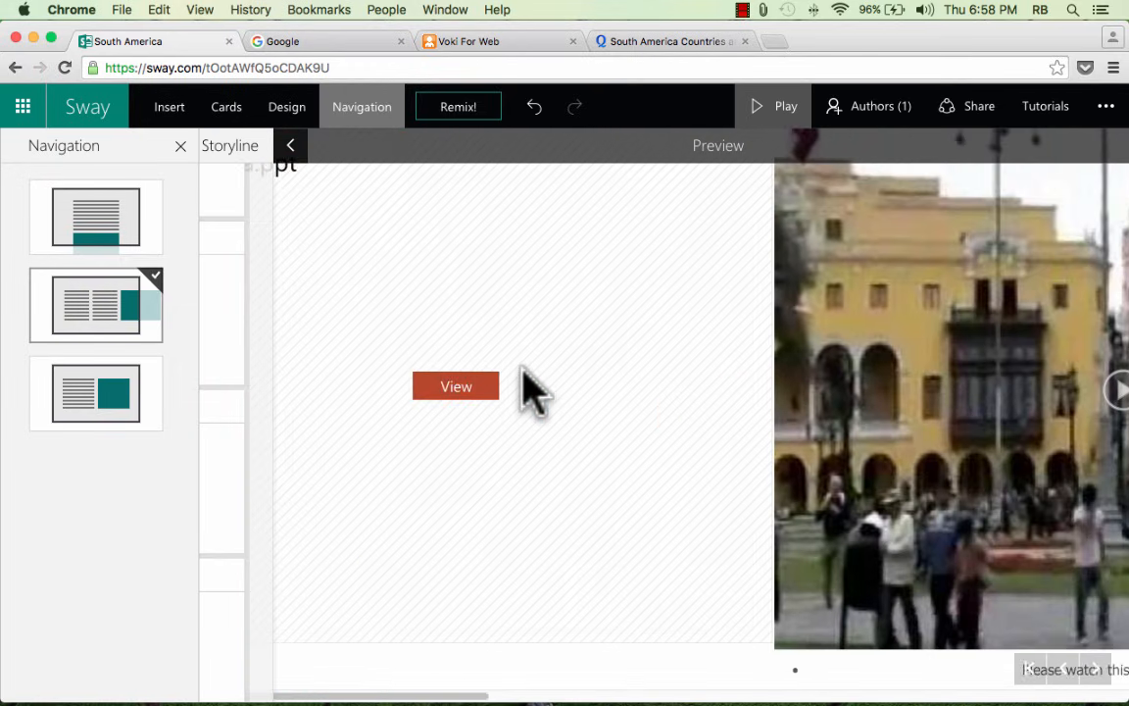
pyautogui.hscroll(10, 549, 382)
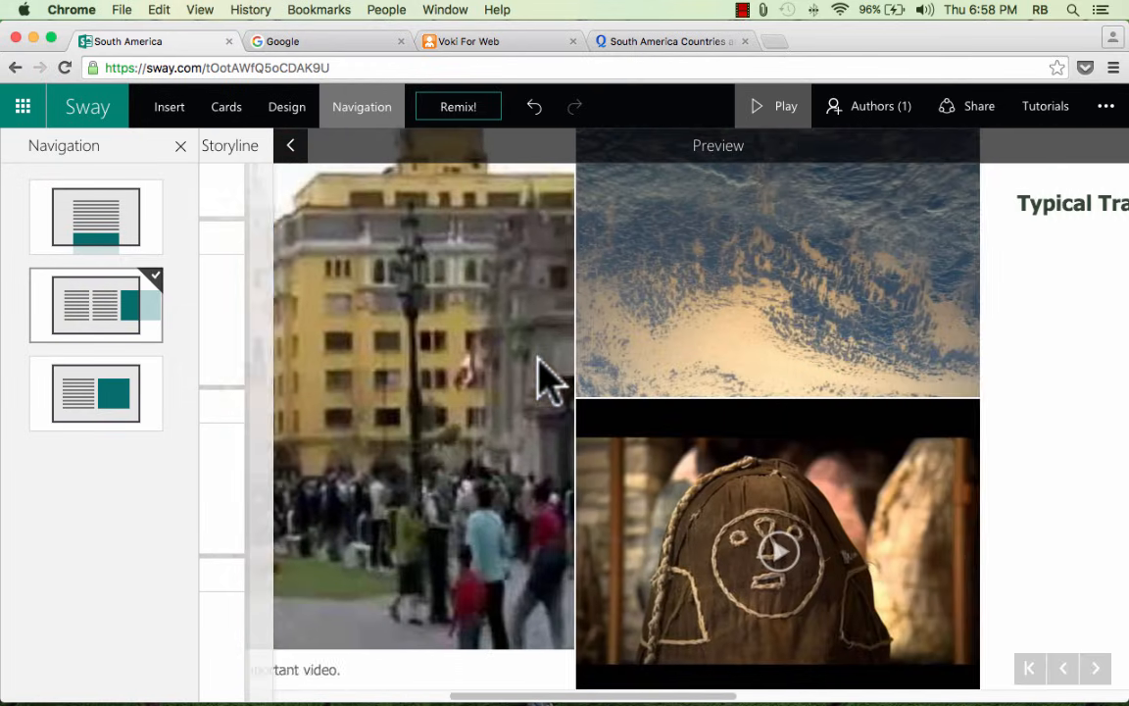
pyautogui.hscroll(3, 549, 380)
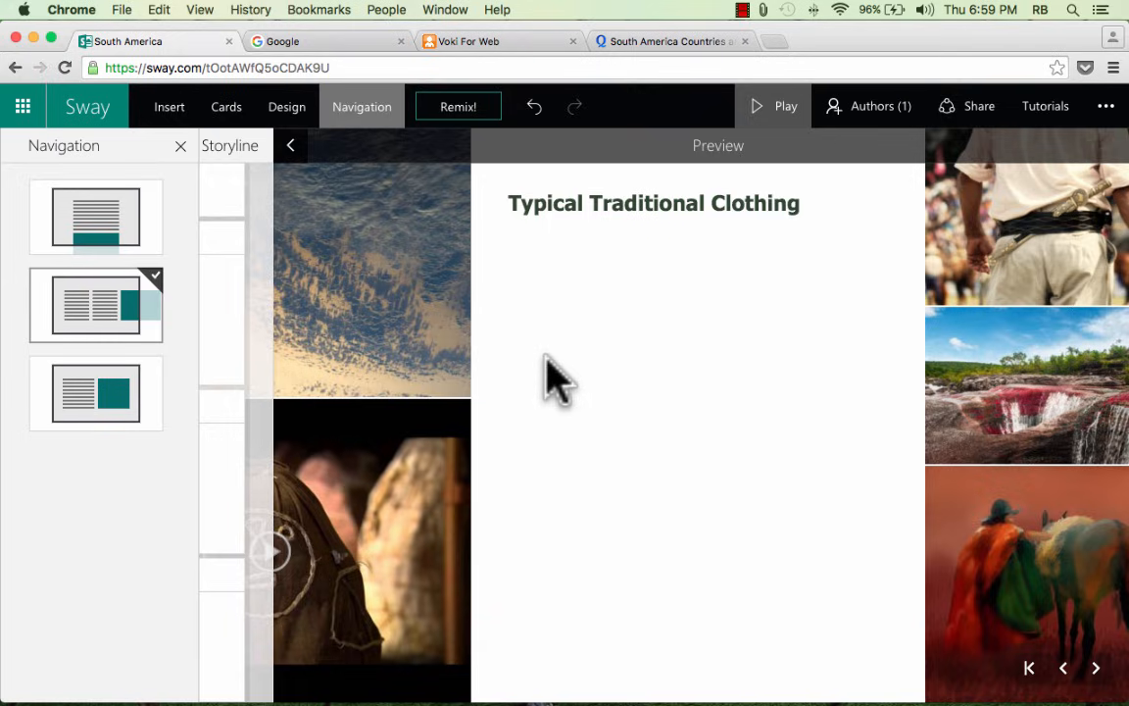
pyautogui.click(112, 224)
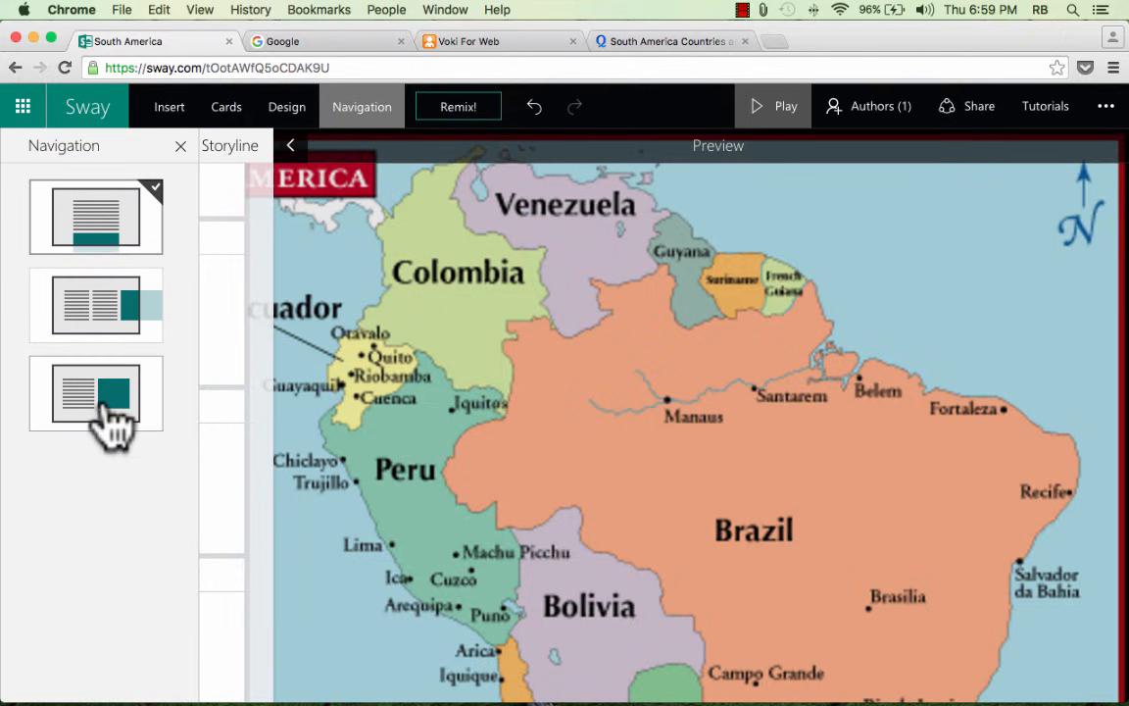
# - Set the Sway's navigation to the slide-by-slide layout and page through the presentation in play mode
pyautogui.click(110, 419)
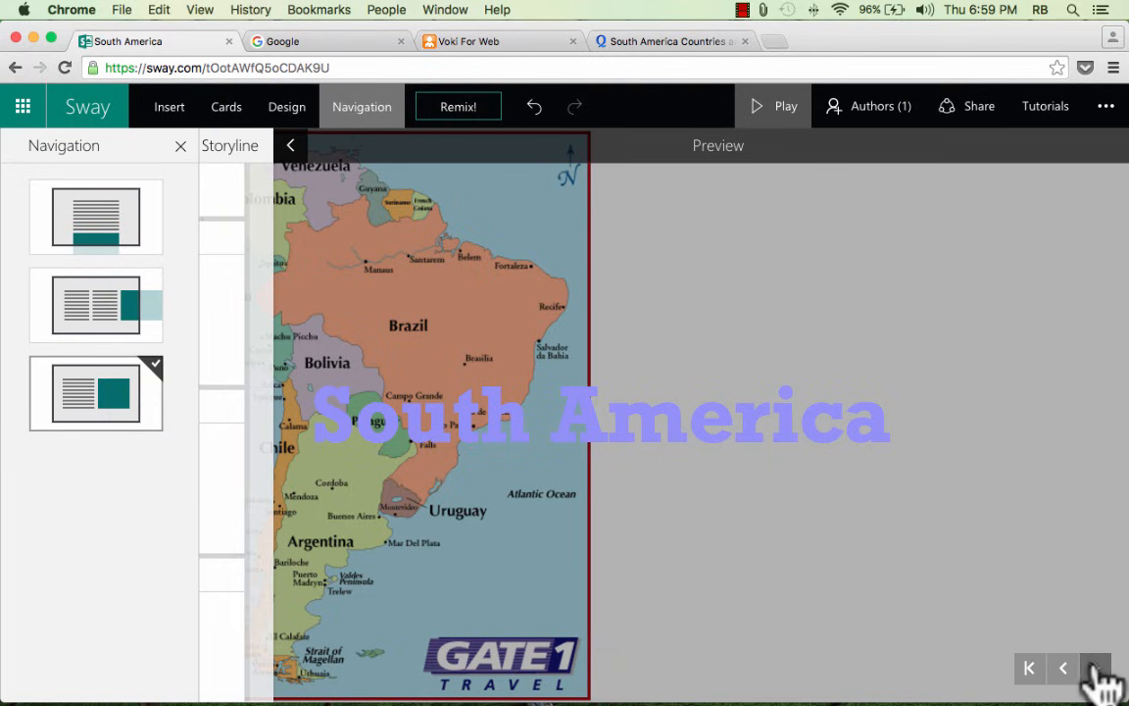
pyautogui.click(1094, 668)
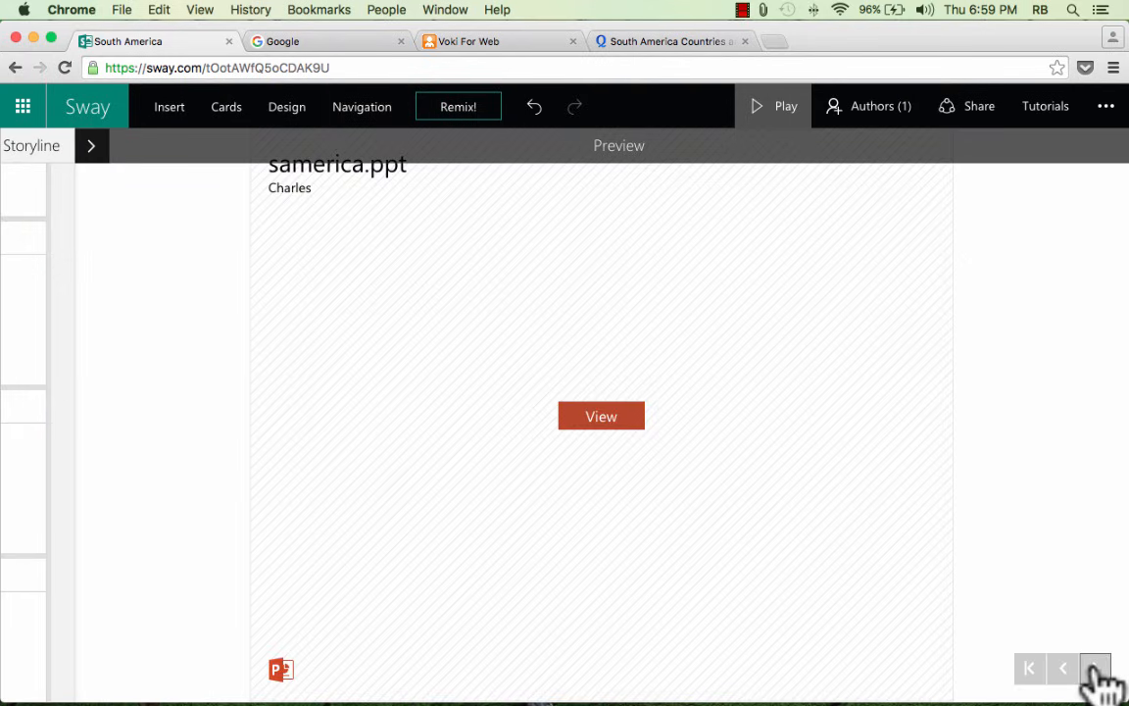
pyautogui.click(774, 106)
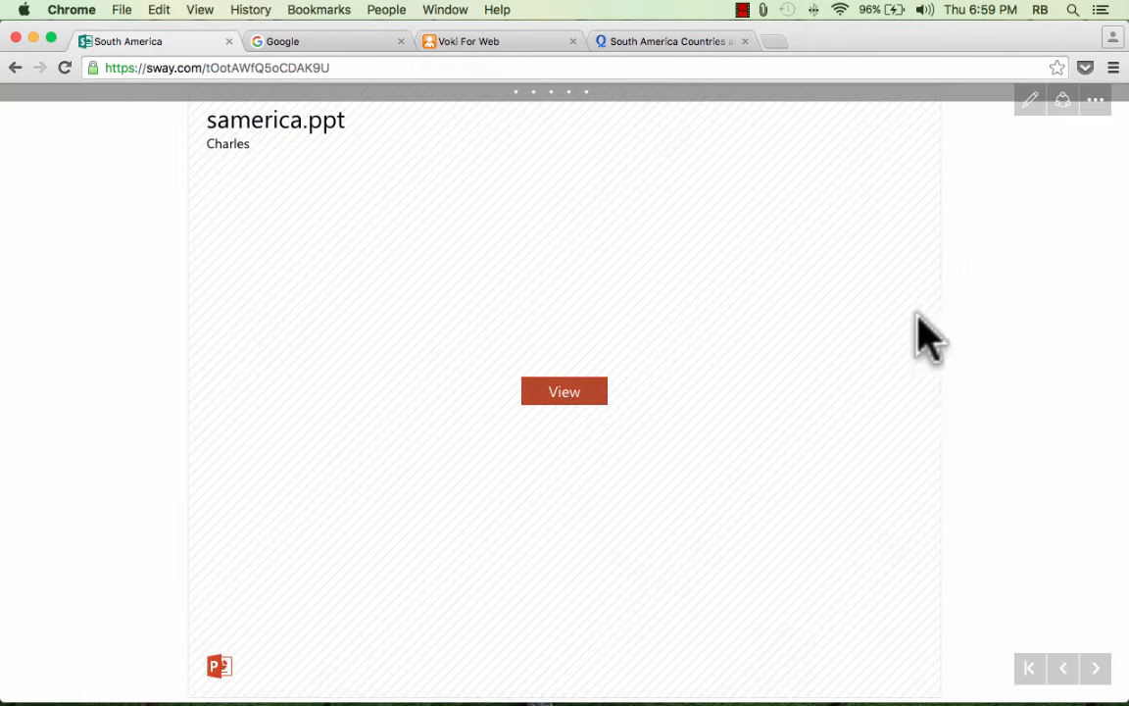
pyautogui.click(1076, 669)
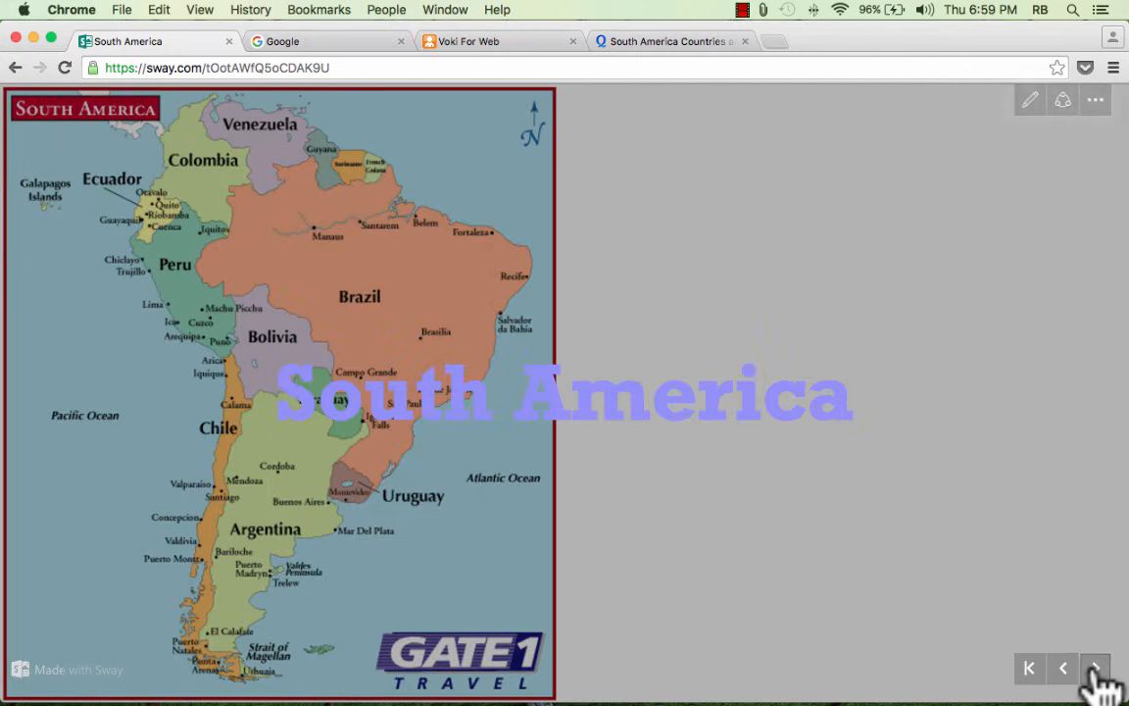
pyautogui.click(1096, 670)
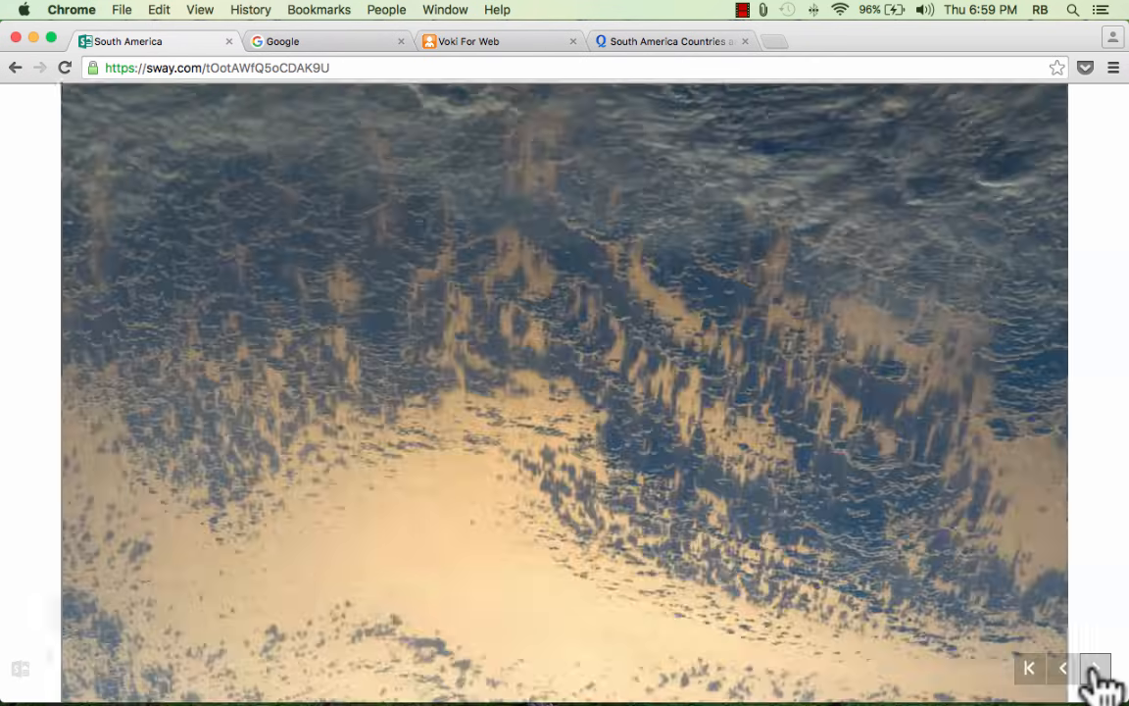
pyautogui.click(1095, 672)
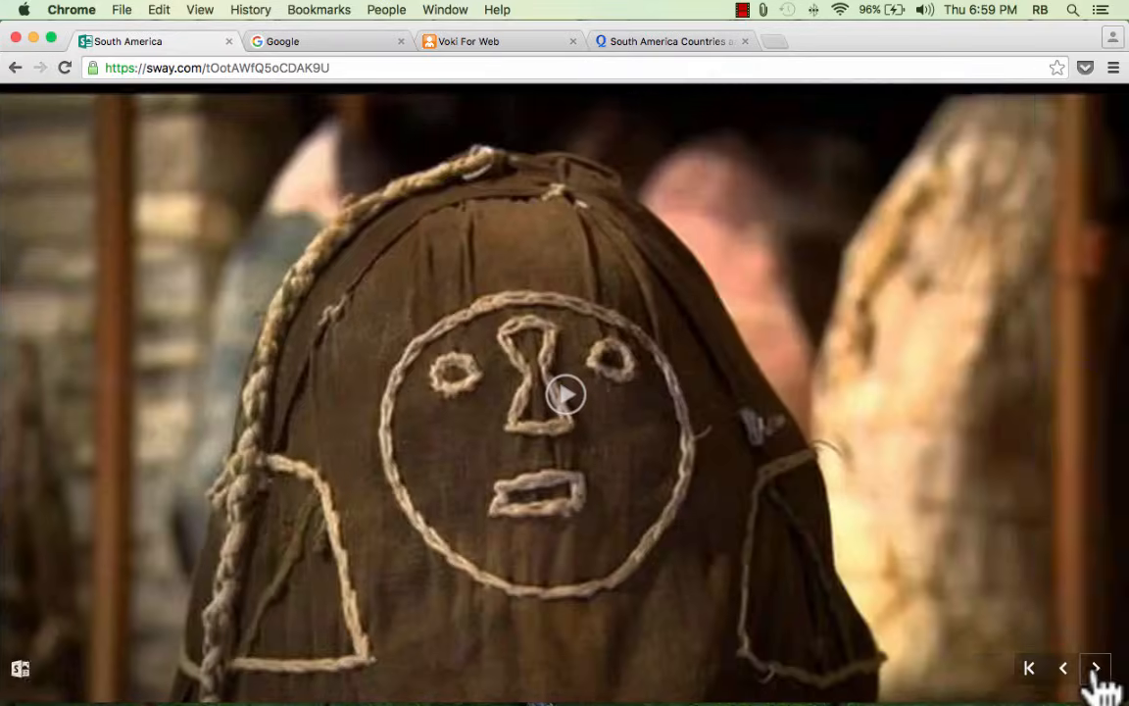
pyautogui.click(1094, 672)
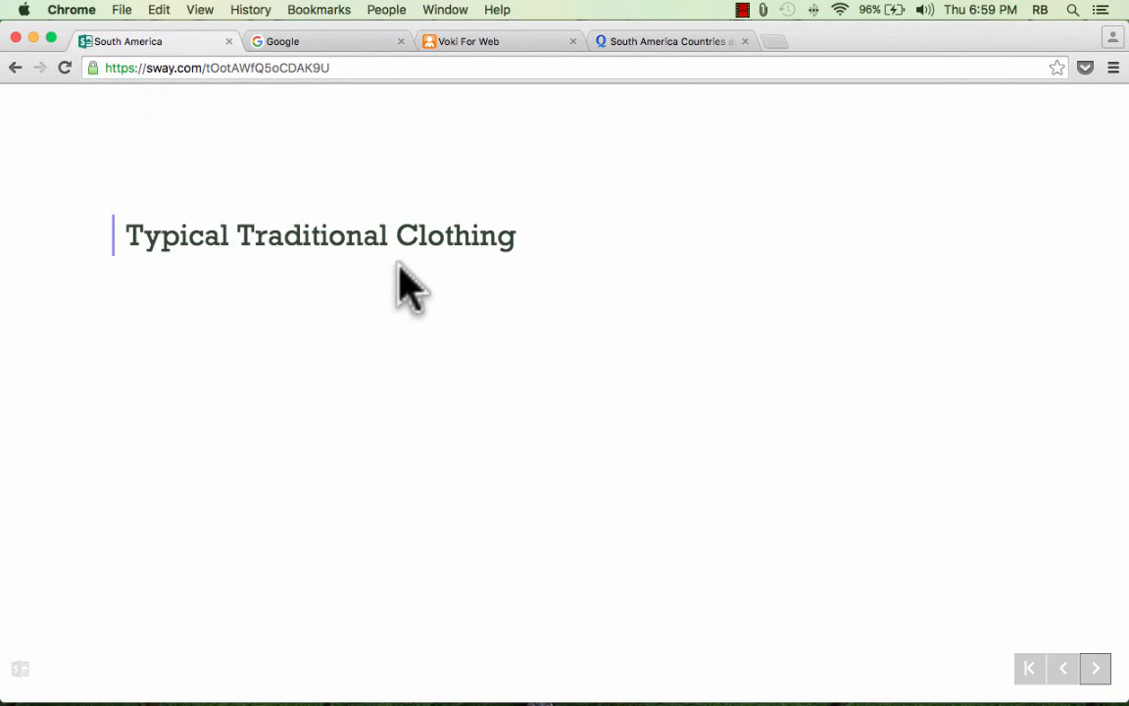
pyautogui.click(1096, 674)
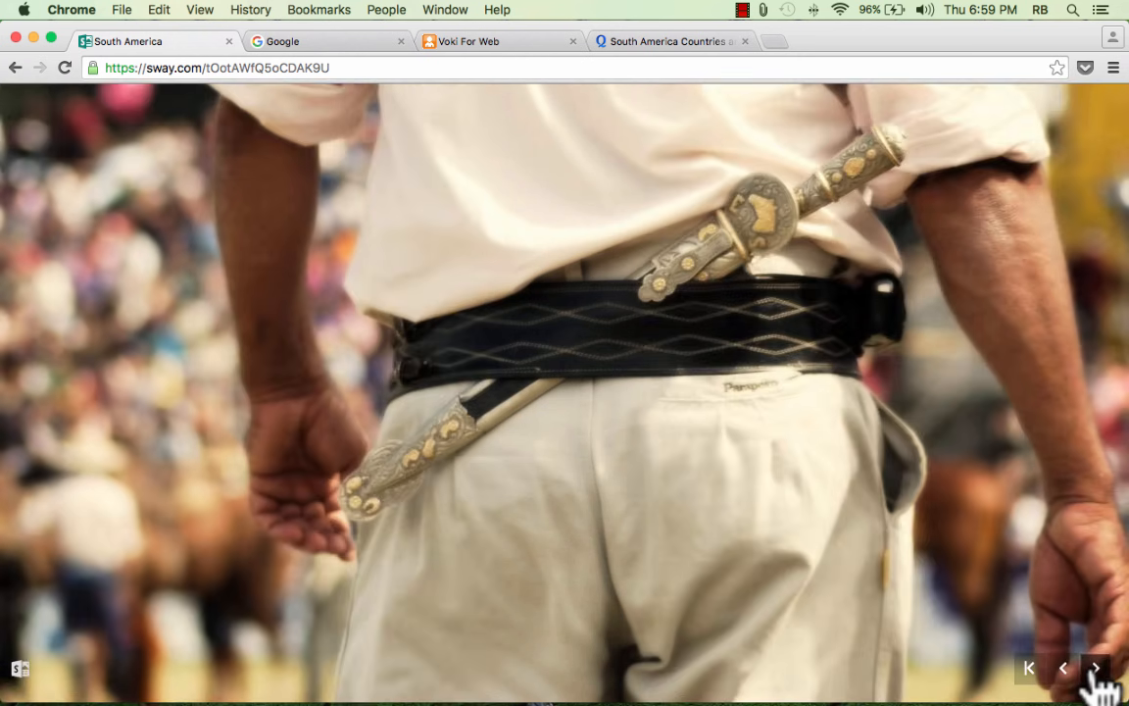
pyautogui.click(1097, 674)
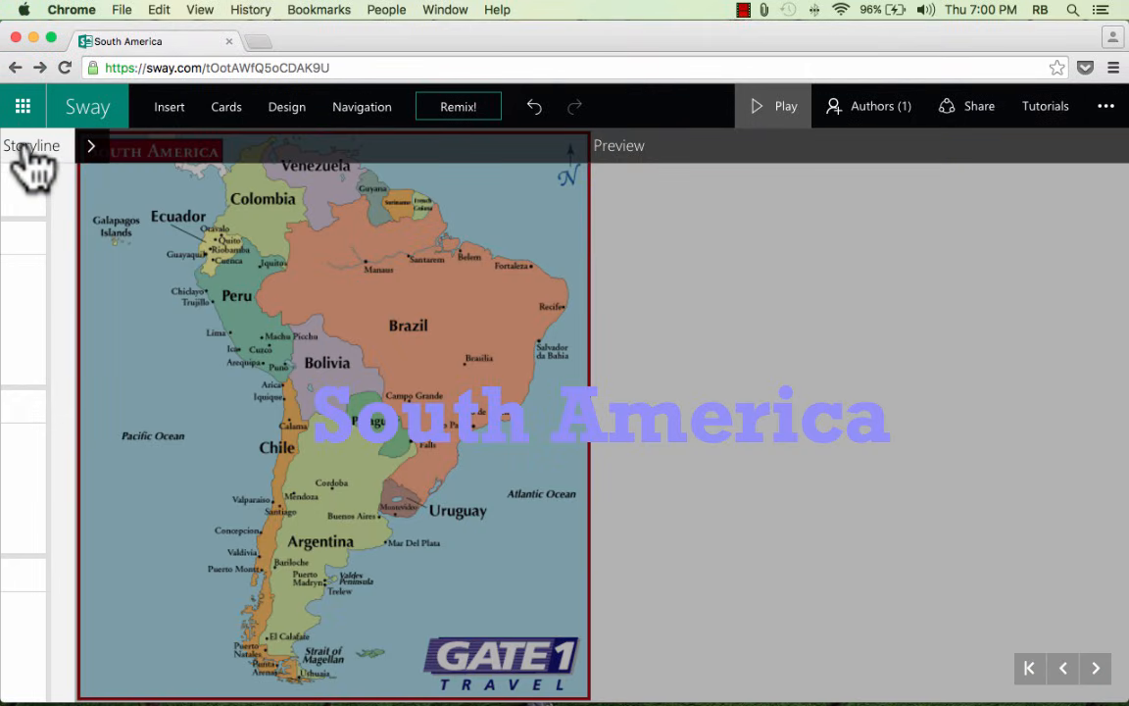
# - Remix the Sway's design, look through the remixed content in the preview and check which navigation layout it uses
pyautogui.click(30, 147)
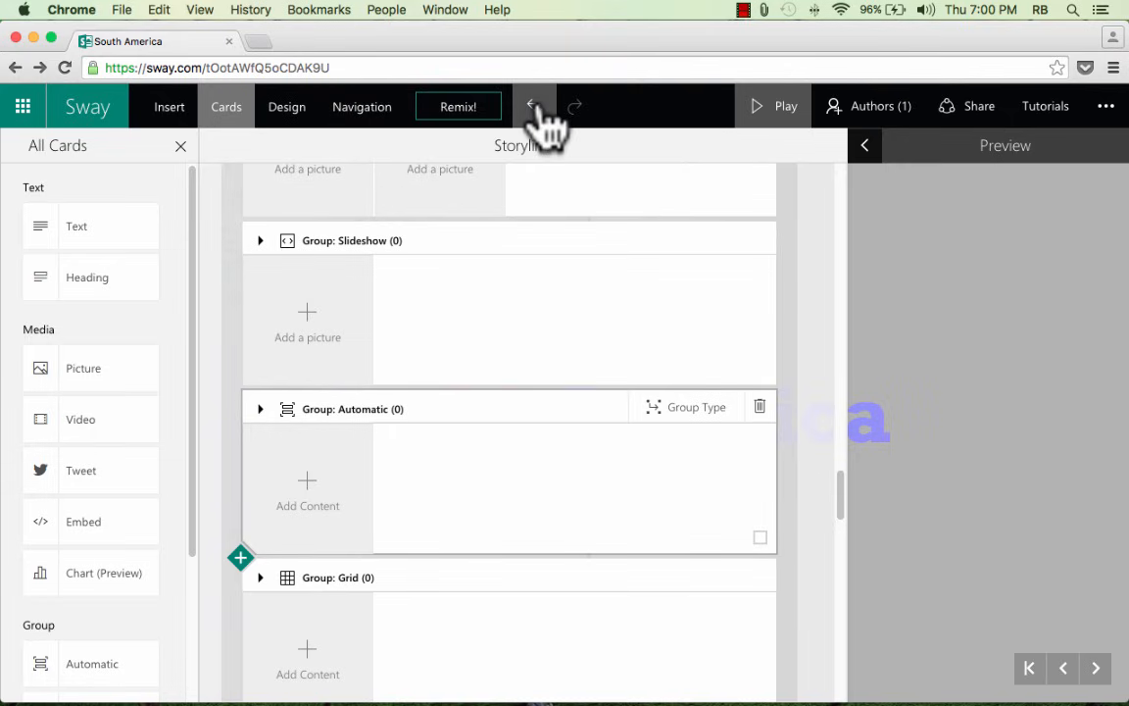
pyautogui.click(466, 110)
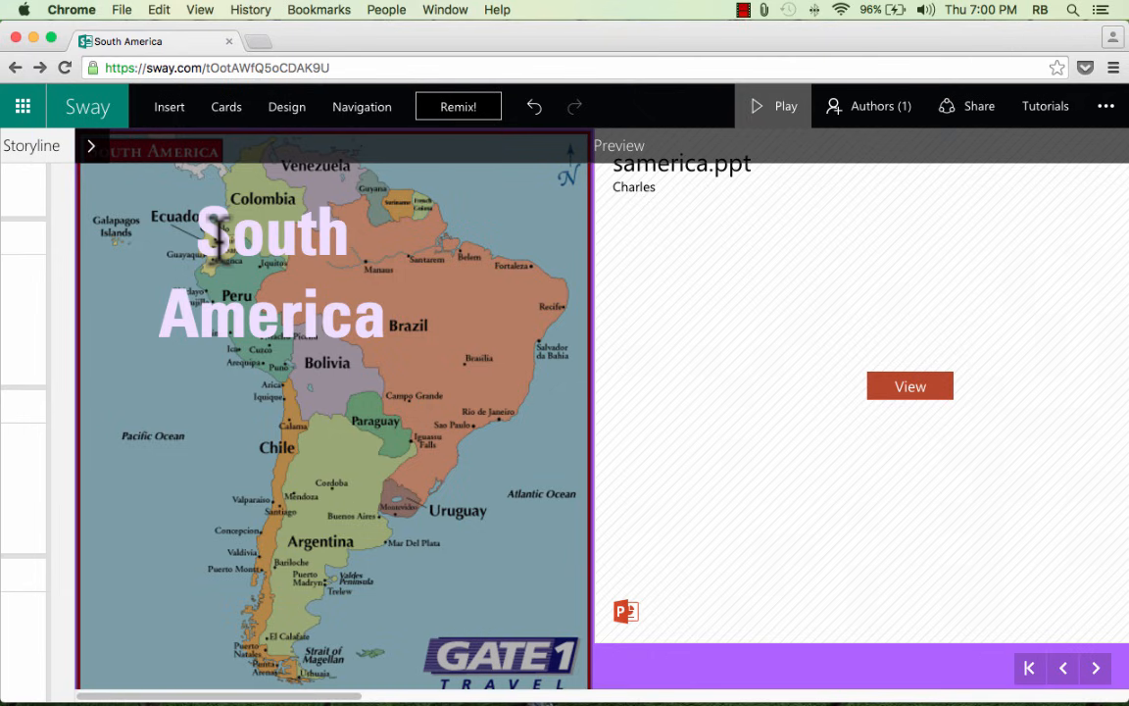
pyautogui.scroll(-5, 443, 364)
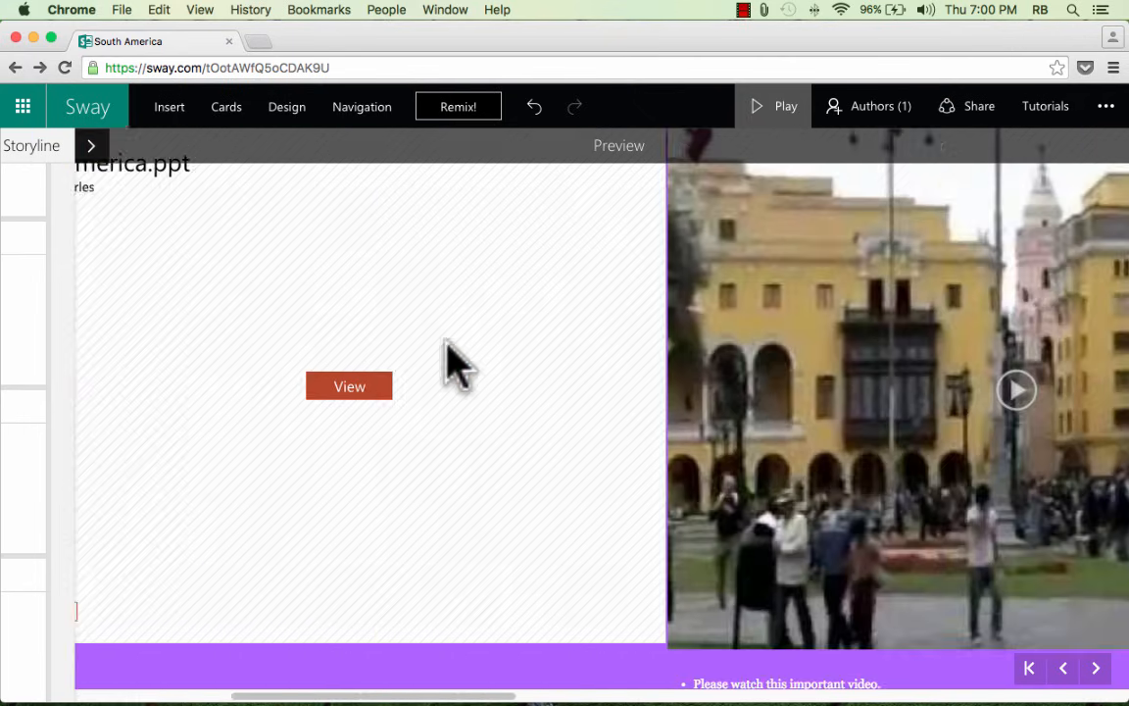
pyautogui.scroll(-10, 445, 343)
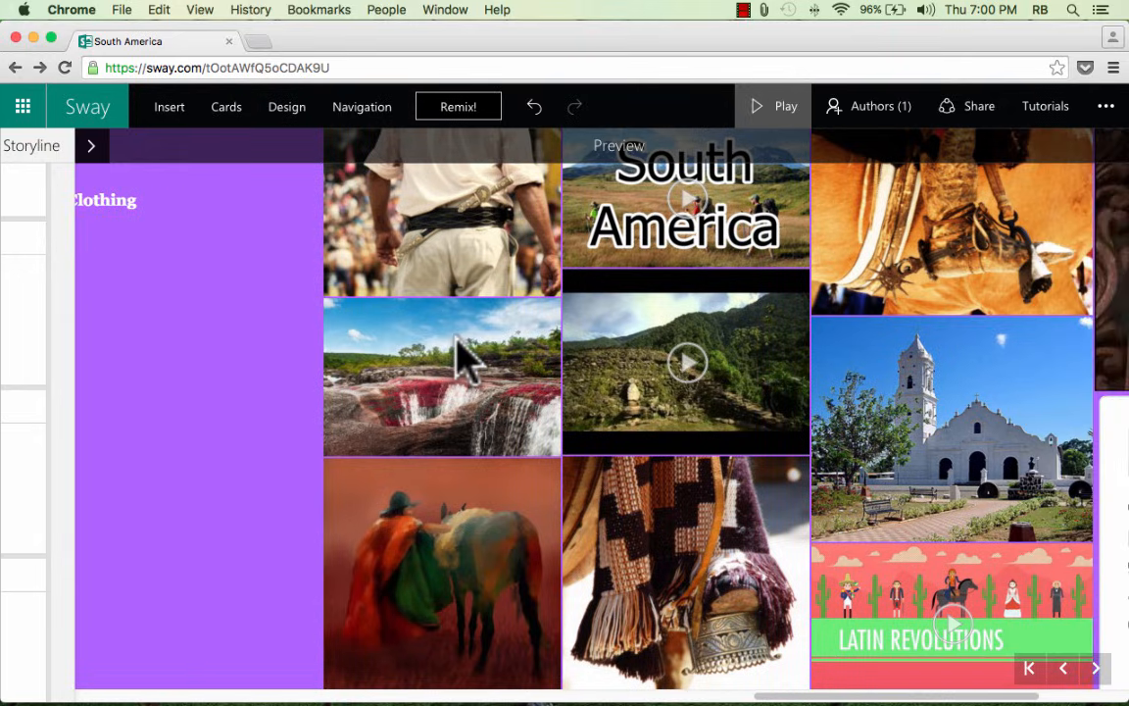
pyautogui.scroll(-3, 478, 355)
pyautogui.scroll(8, 467, 340)
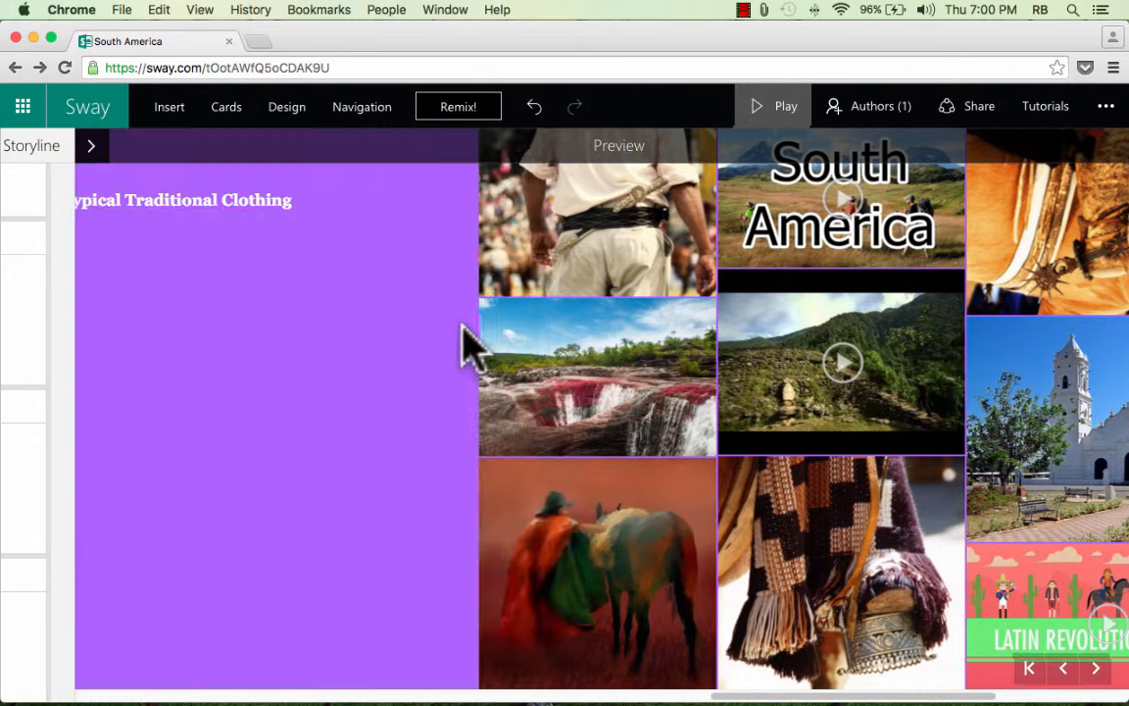
pyautogui.click(358, 110)
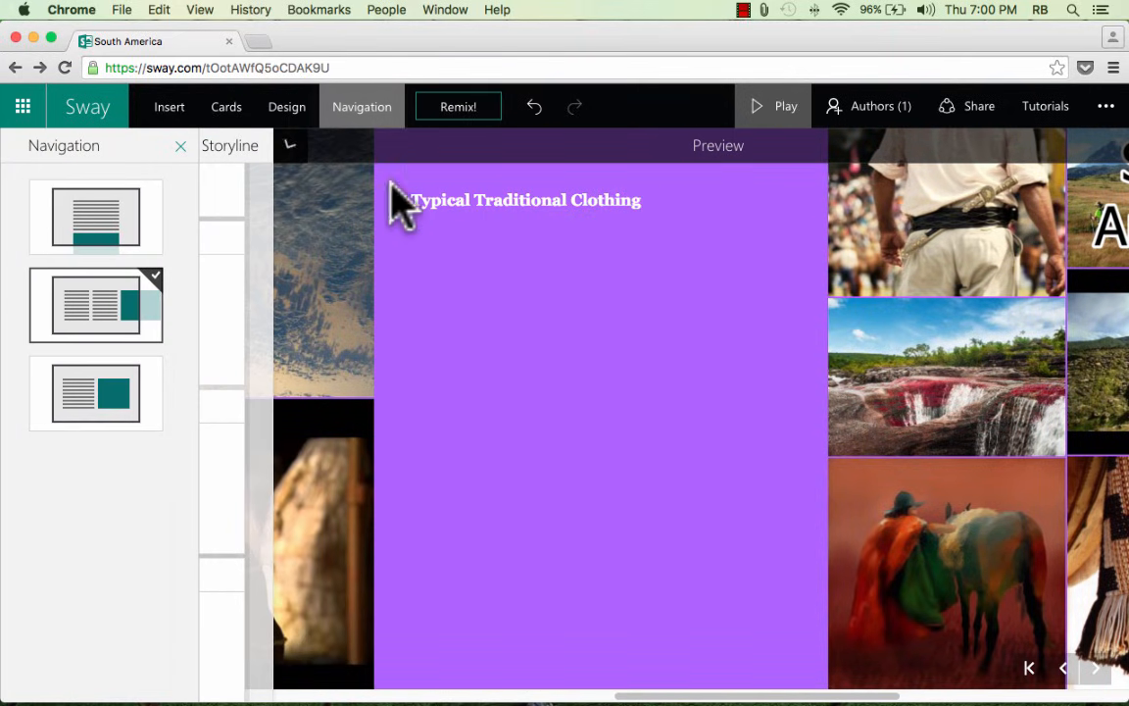
pyautogui.click(370, 114)
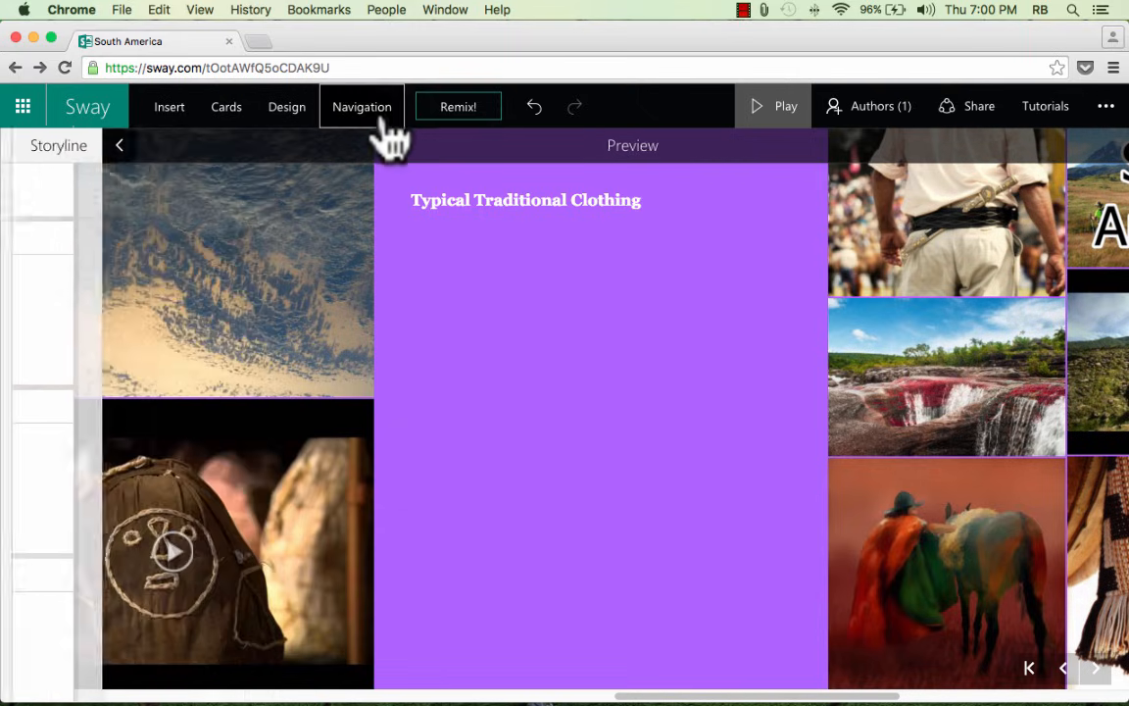
# - Remix the Sway again and look through the whole new design in the preview
pyautogui.click(466, 116)
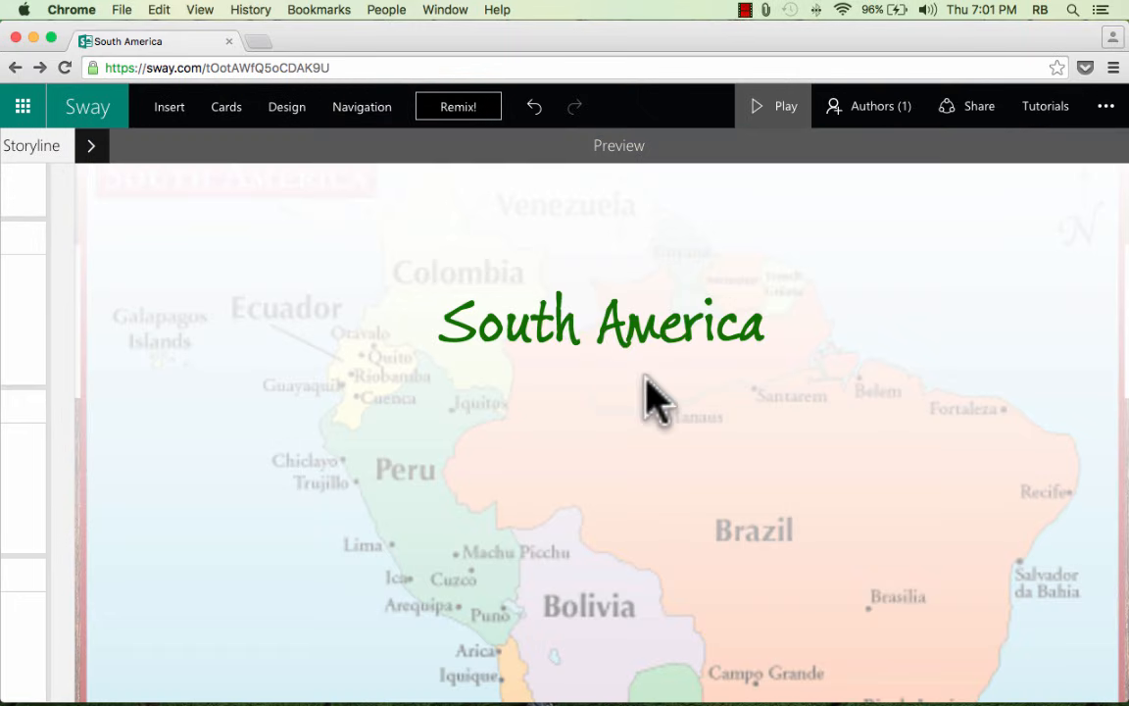
pyautogui.scroll(-5, 679, 365)
pyautogui.scroll(-10, 681, 371)
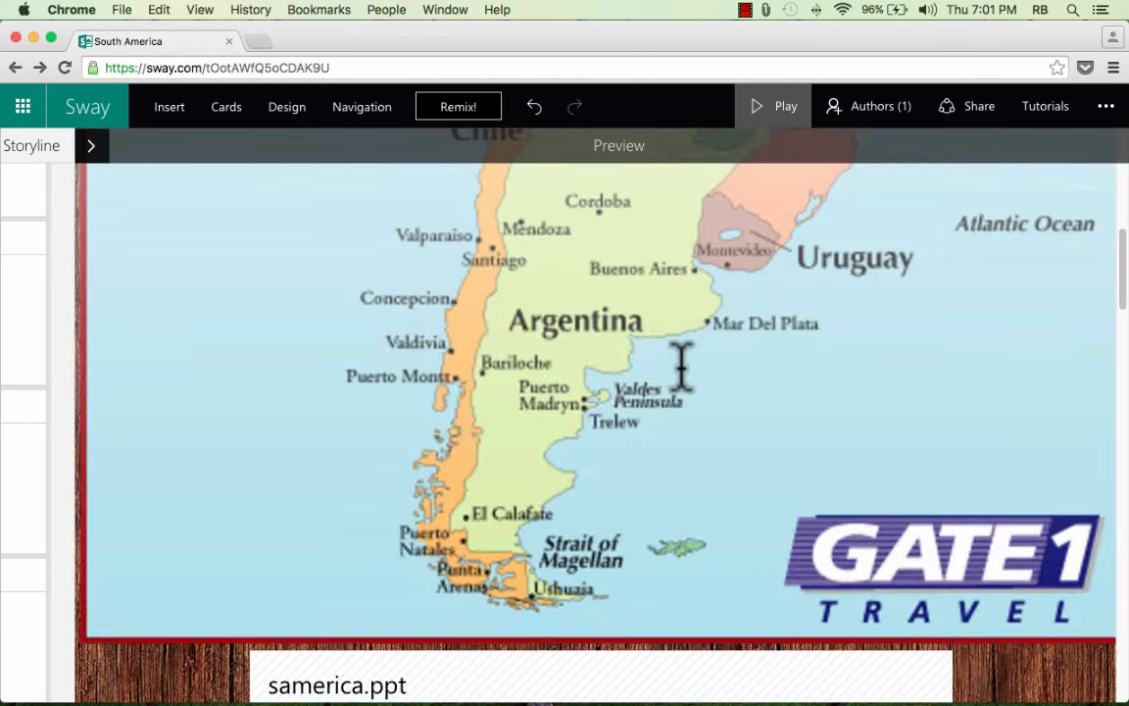
pyautogui.scroll(-10, 680, 370)
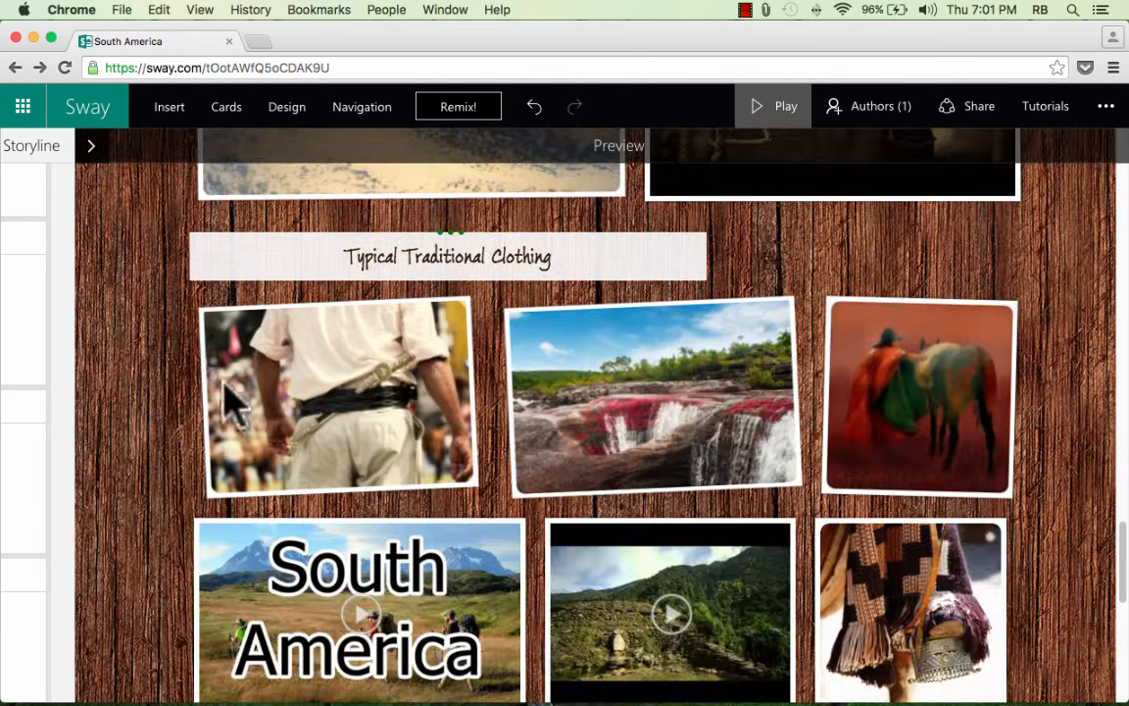
pyautogui.scroll(-10, 226, 403)
pyautogui.scroll(20, 229, 382)
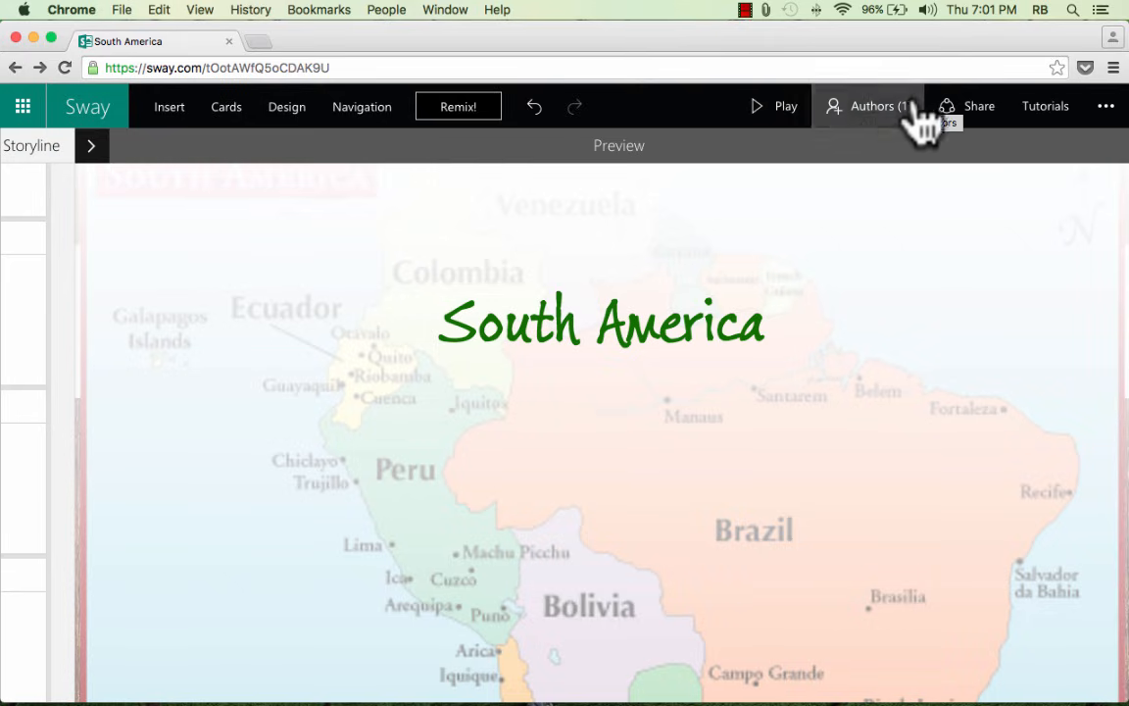
# - View the edit link for co-authors, then try restricting the Sway to Just me and turn sharing back on
pyautogui.click(871, 110)
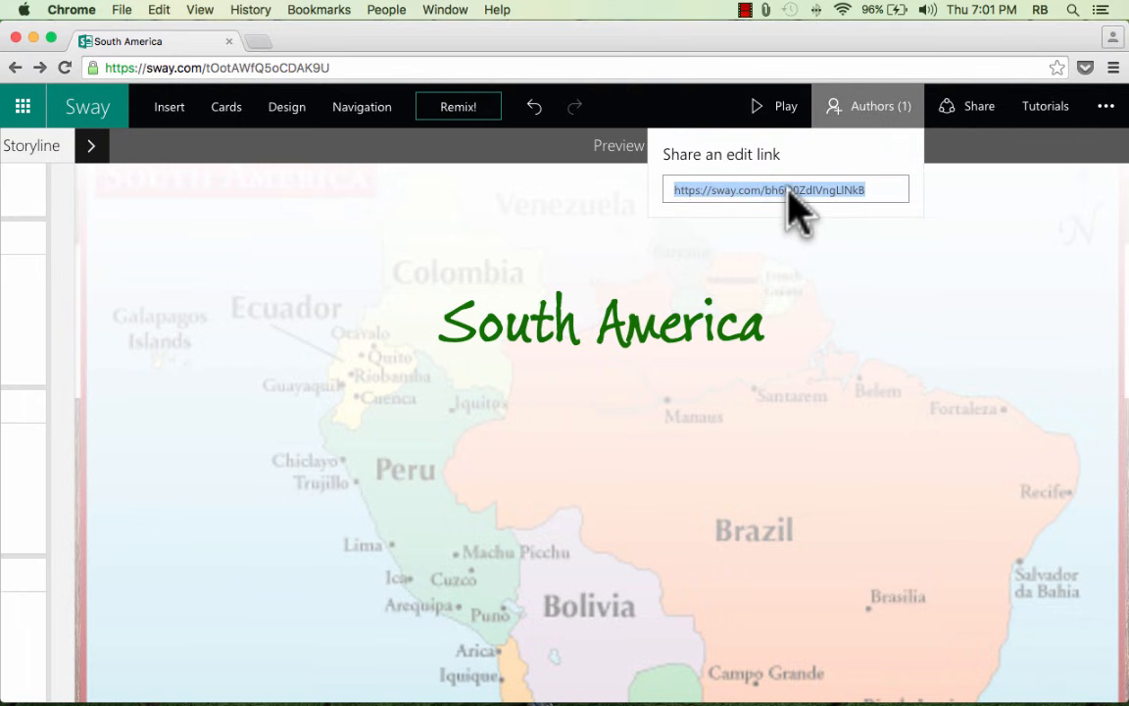
pyautogui.click(963, 118)
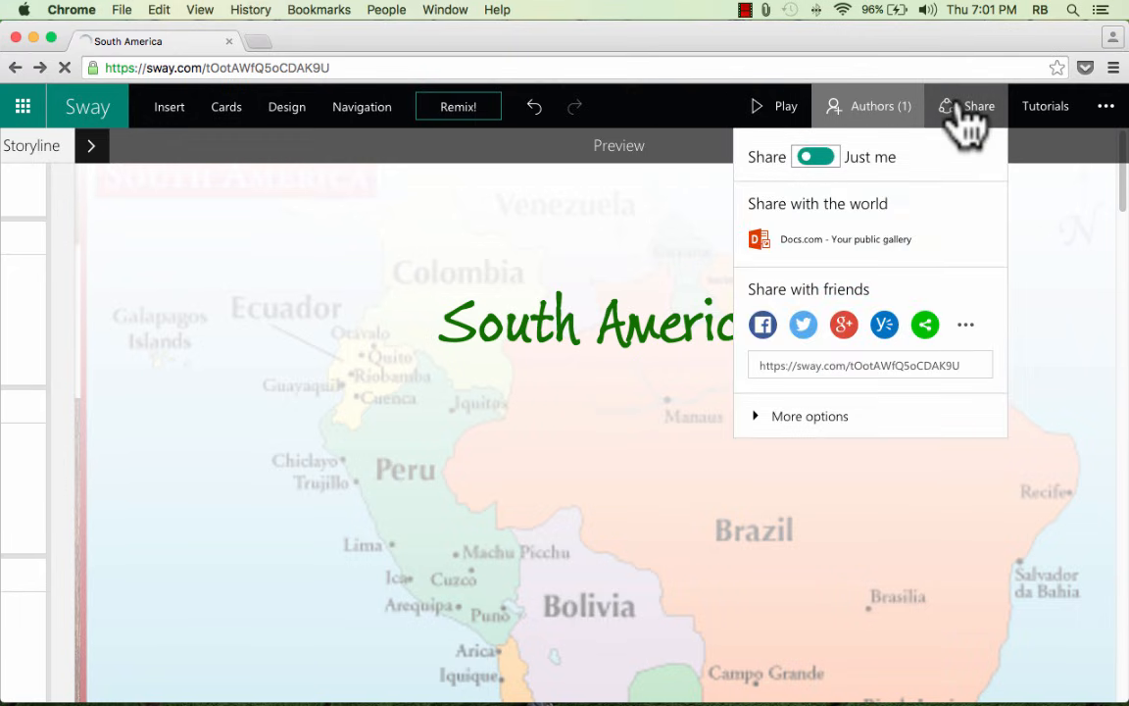
pyautogui.click(823, 159)
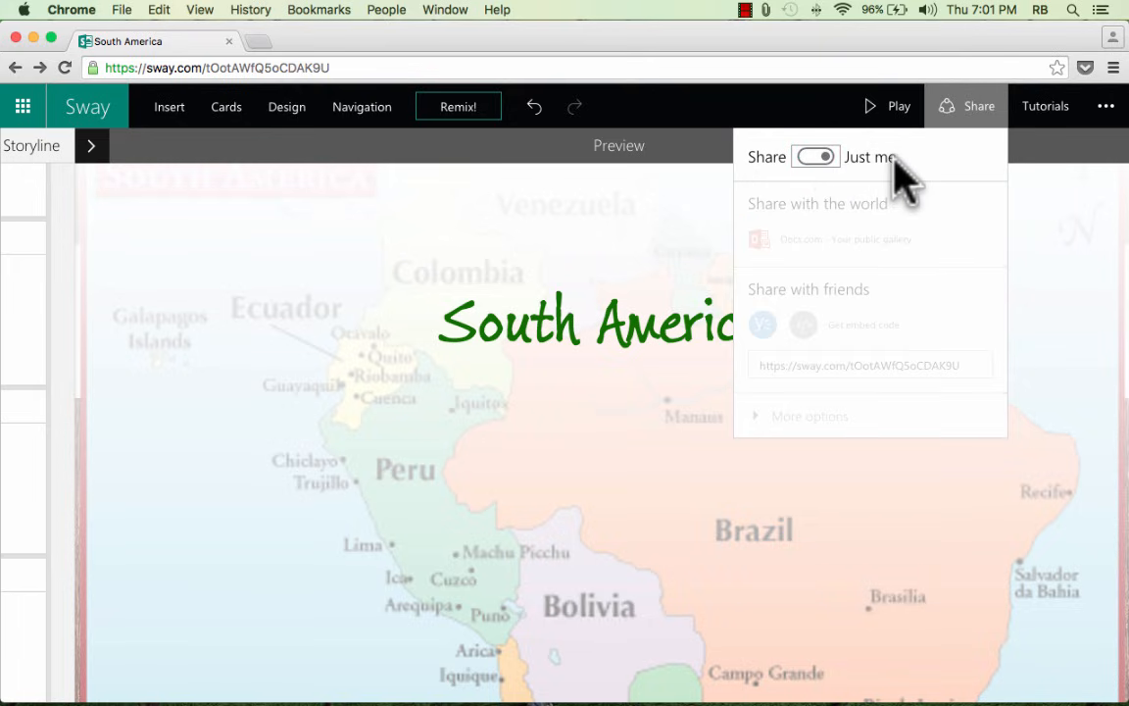
pyautogui.click(814, 159)
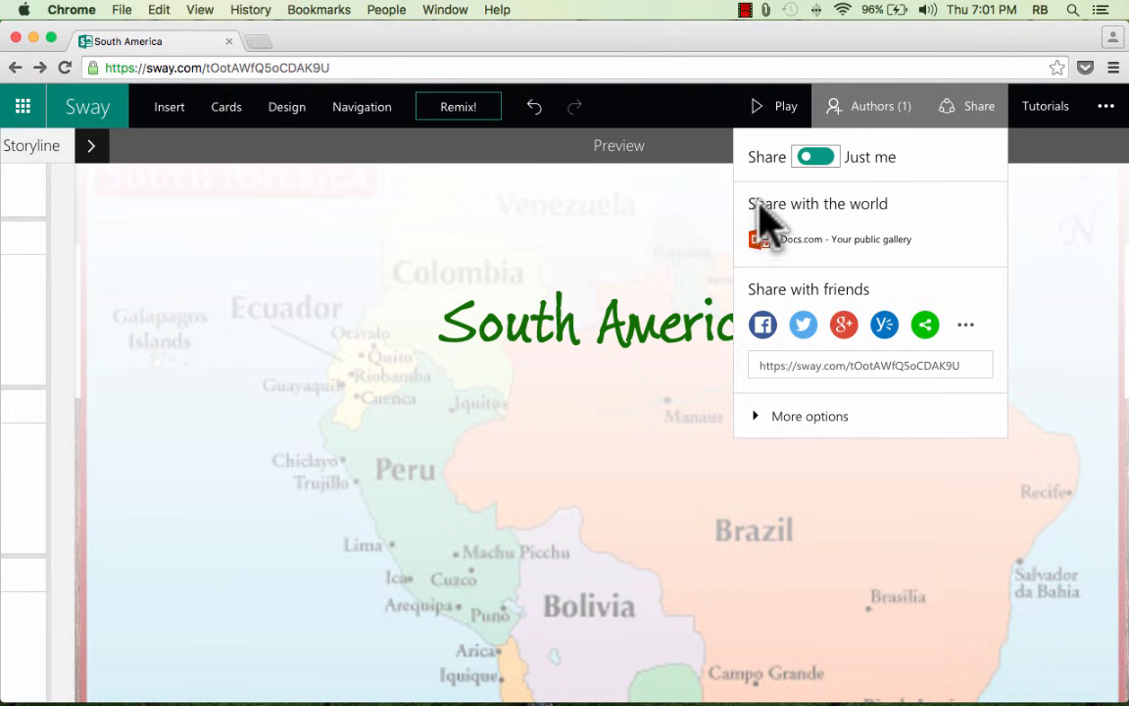
# - View the Docs.com publishing dialog without publishing, then display the Sway's embed code and close it
pyautogui.click(774, 257)
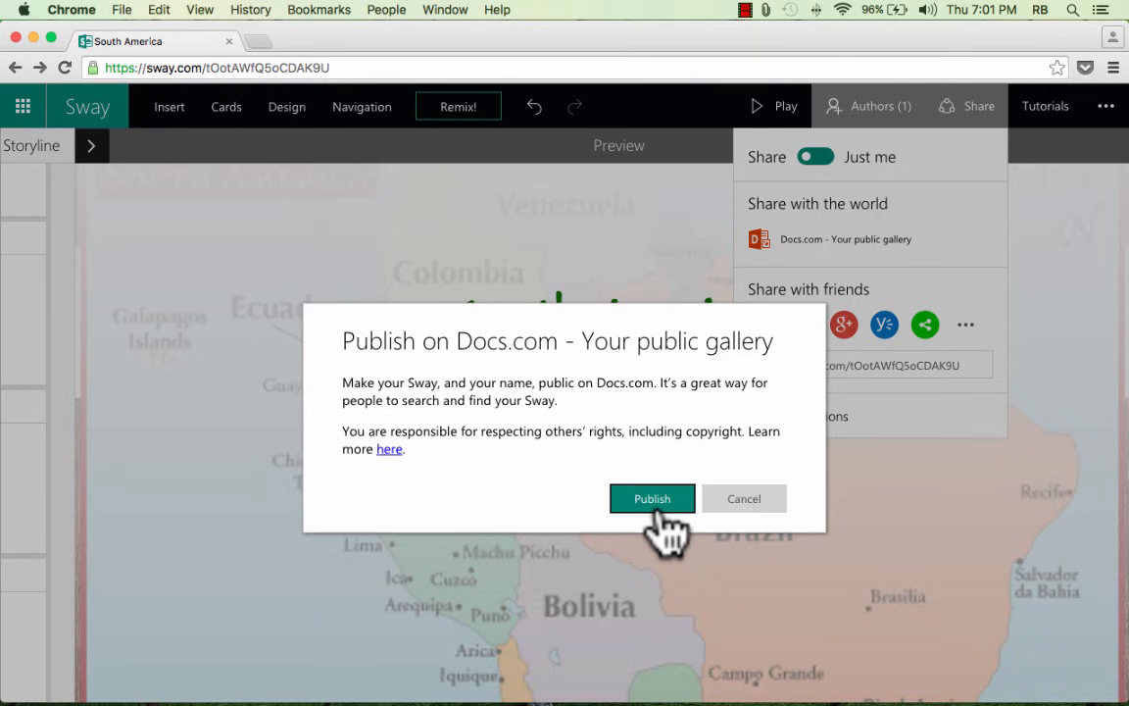
pyautogui.click(748, 501)
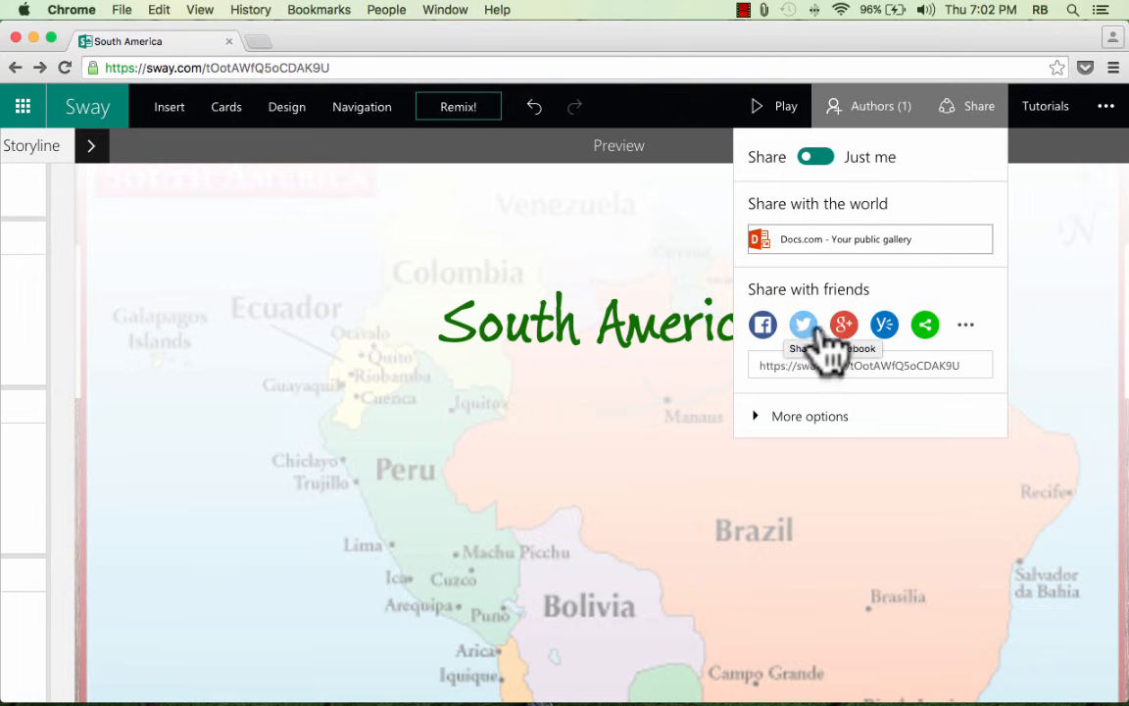
pyautogui.click(966, 327)
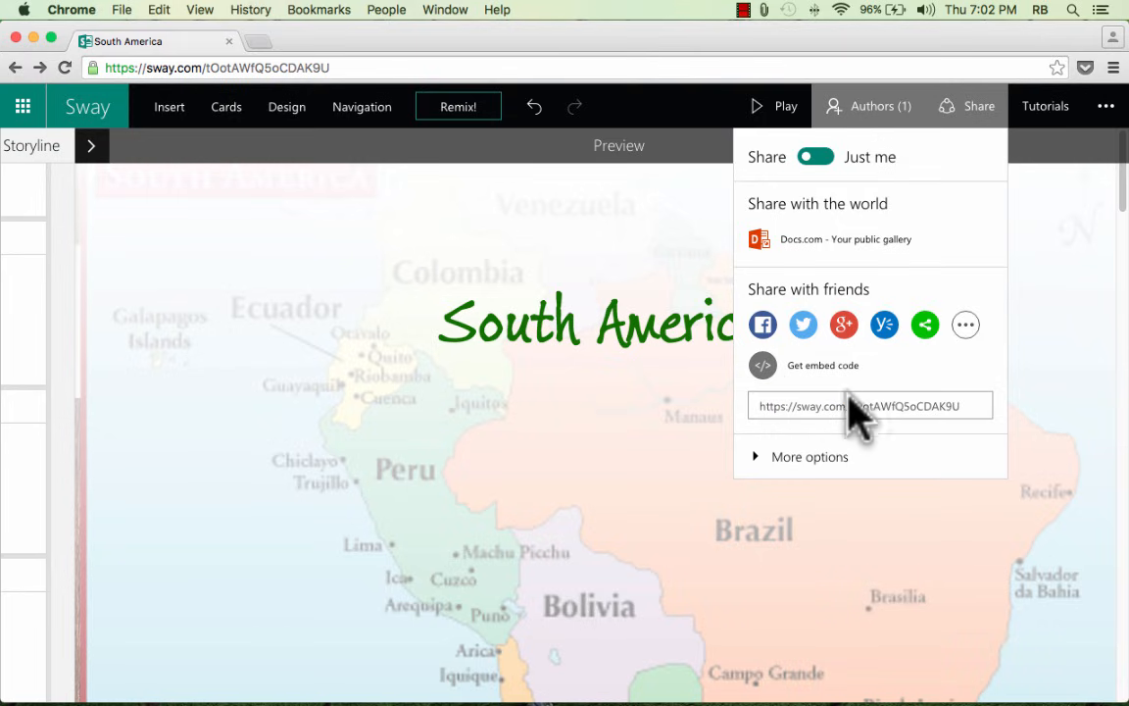
pyautogui.click(763, 365)
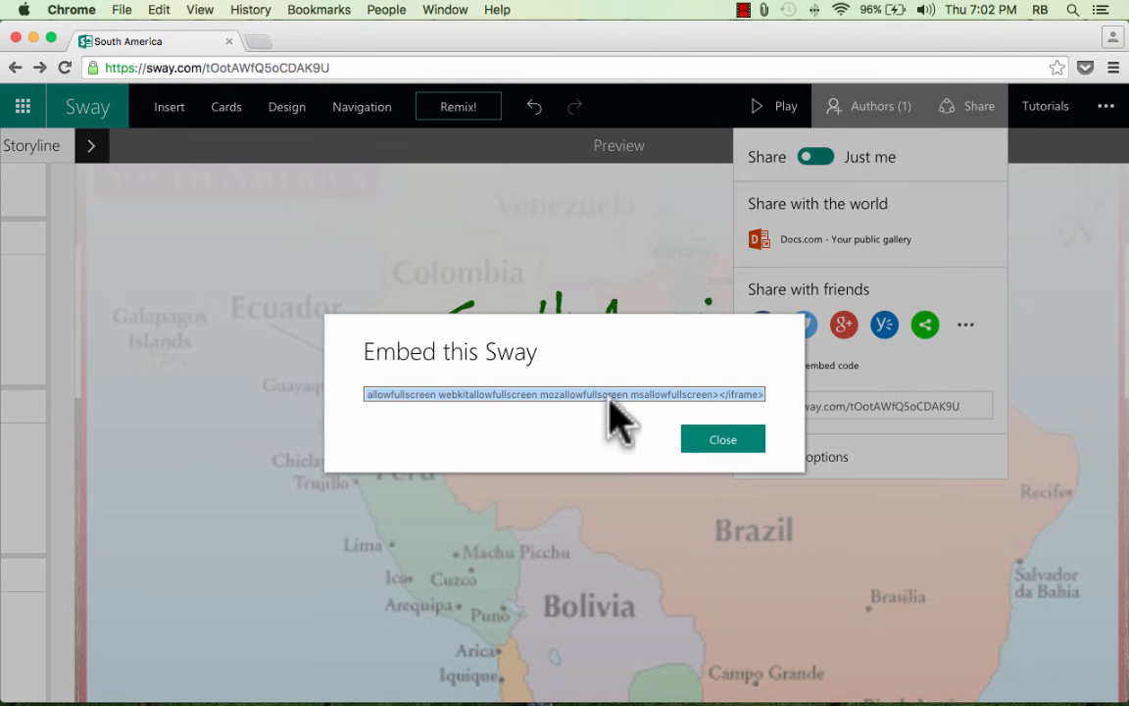
pyautogui.click(724, 439)
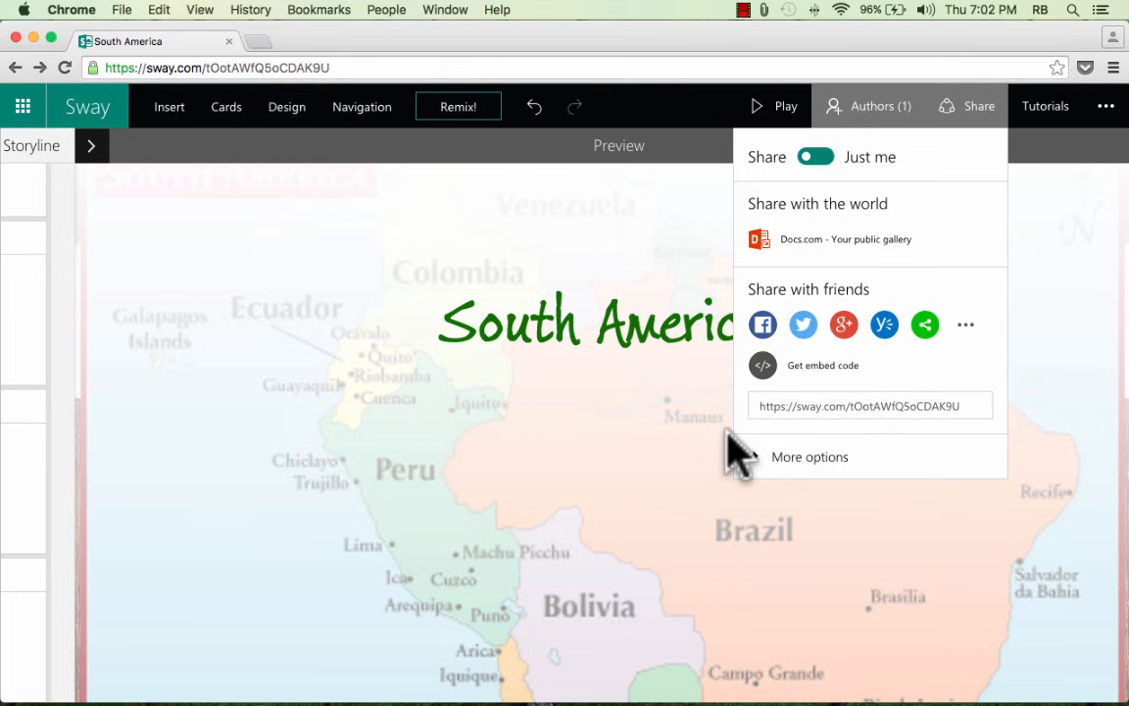
# - Stop viewers from being able to duplicate this Sway in the additional sharing options
pyautogui.click(759, 471)
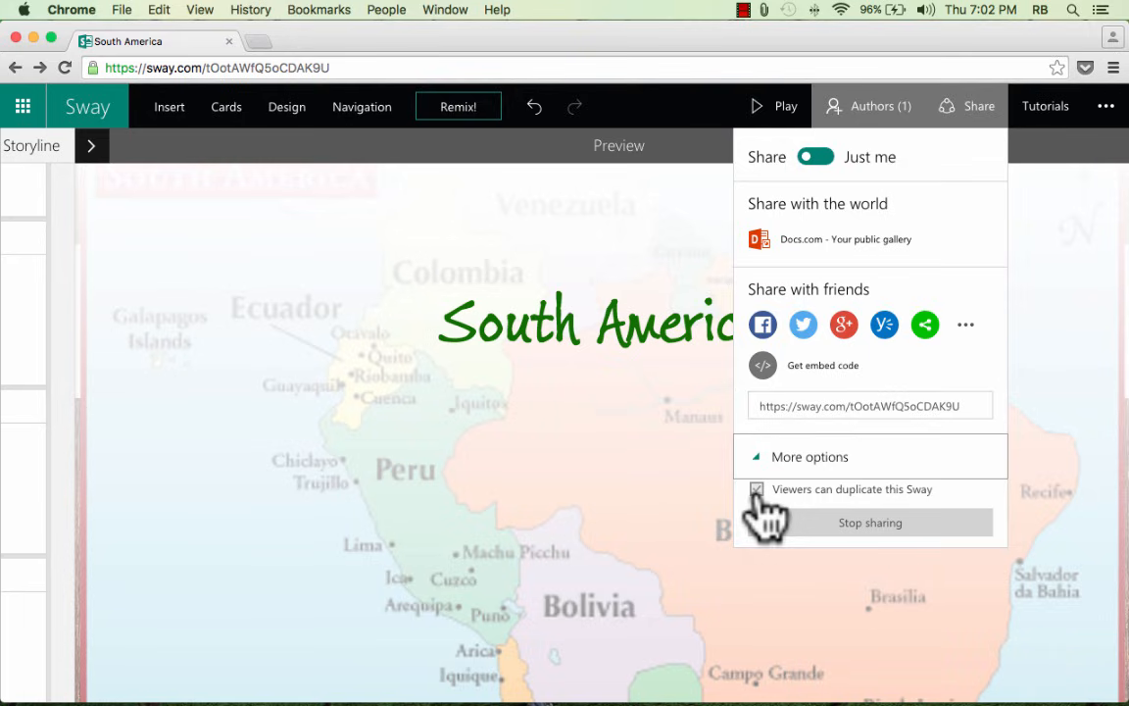
pyautogui.click(756, 494)
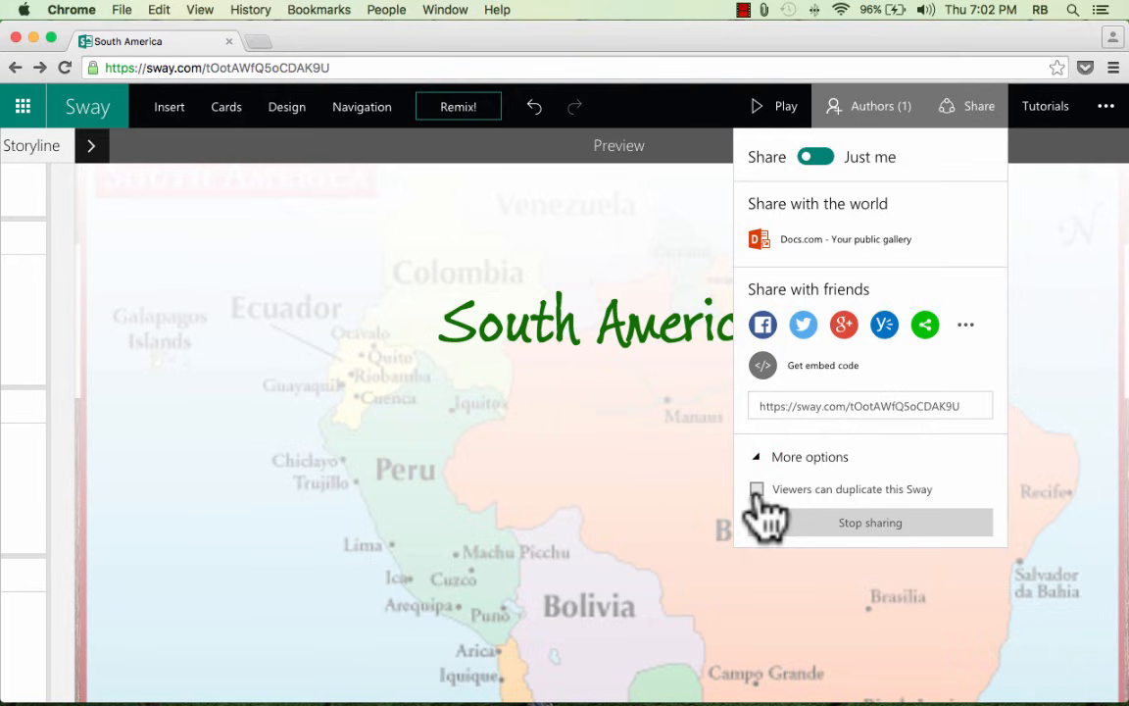
# - Browse the ShareThis list of additional sharing services, view the email service choices, and close the dialog without sharing
pyautogui.click(923, 330)
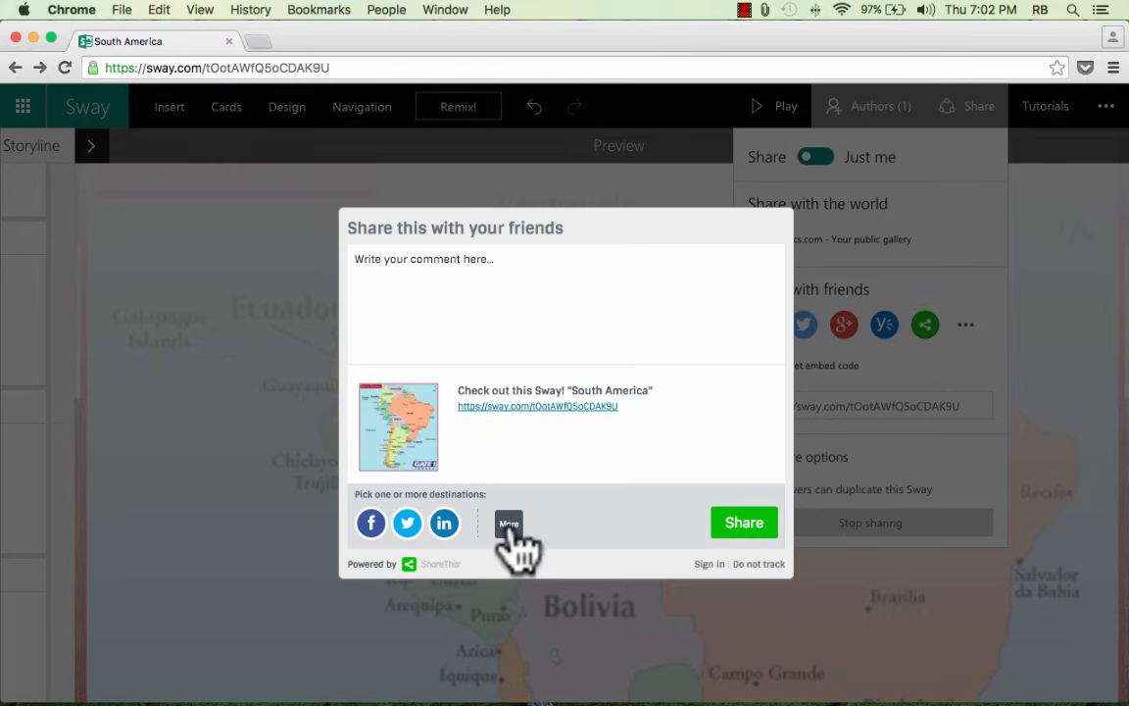
pyautogui.click(508, 523)
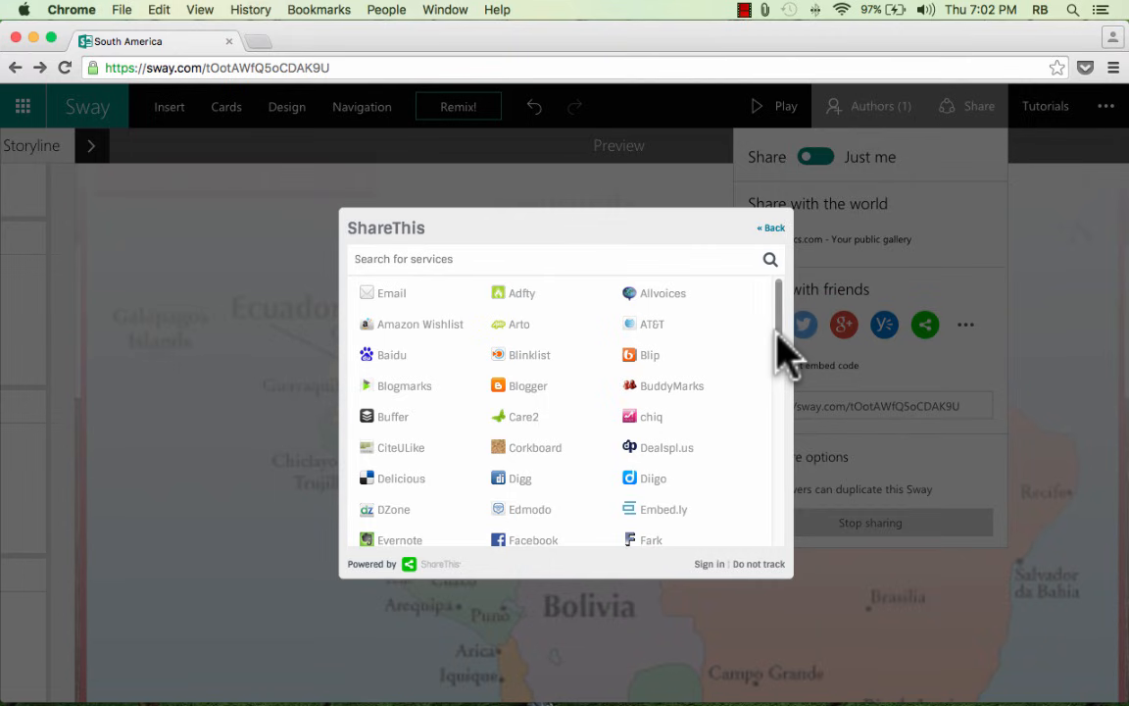
pyautogui.scroll(-2, 781, 351)
pyautogui.scroll(2, 783, 345)
pyautogui.moveTo(778, 325)
pyautogui.mouseDown()
pyautogui.moveTo(756, 511)
pyautogui.moveTo(770, 308)
pyautogui.mouseUp()
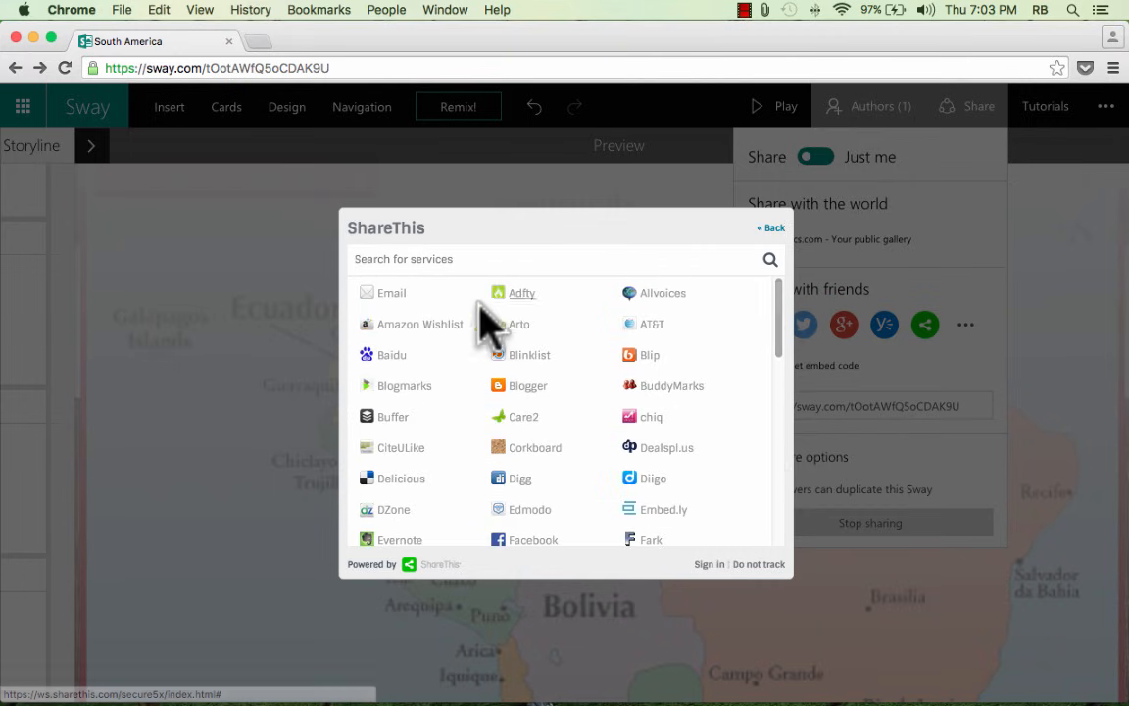
pyautogui.click(391, 296)
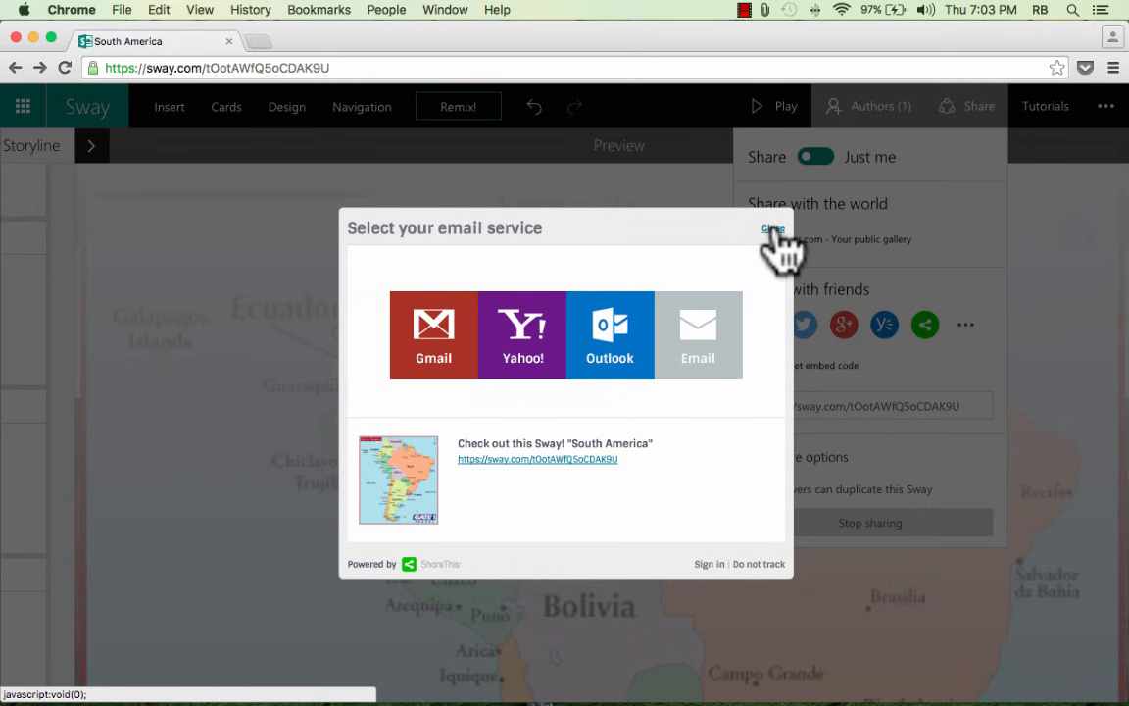
pyautogui.click(773, 229)
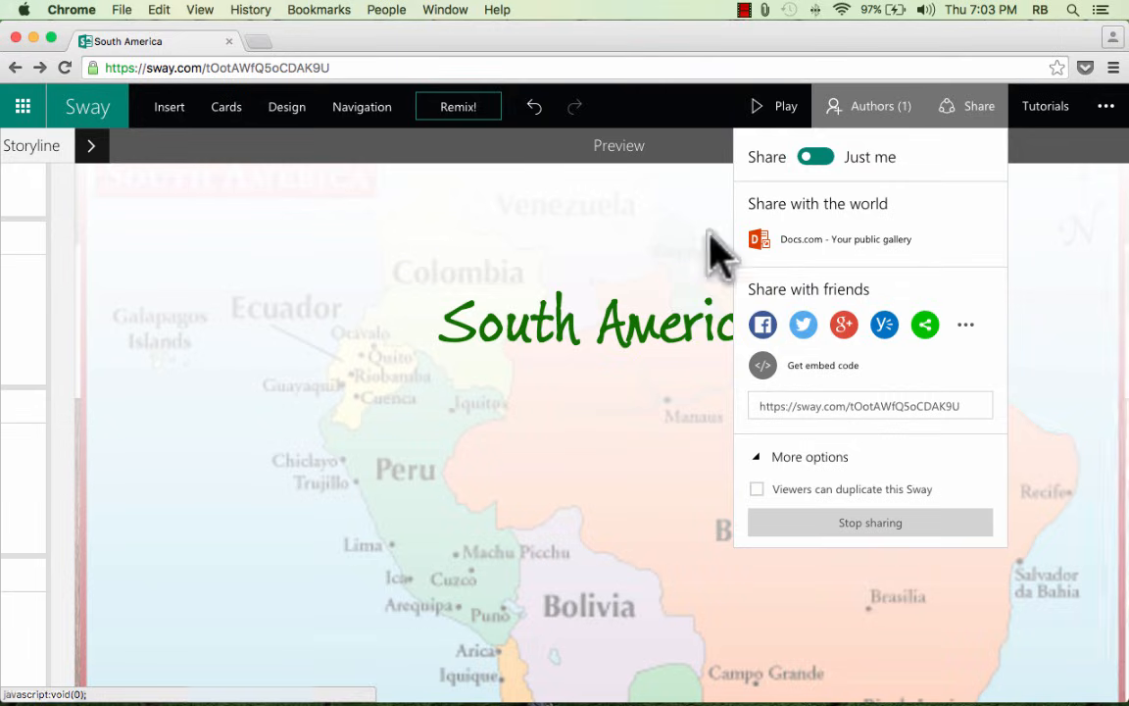
pyautogui.click(1054, 289)
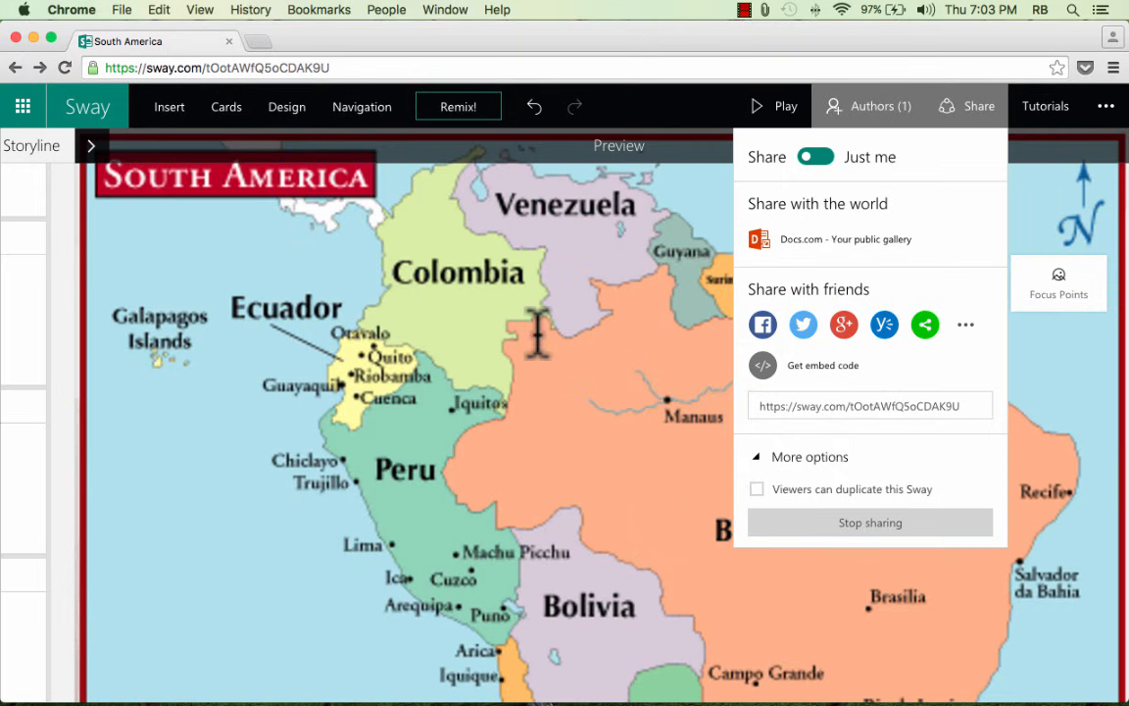
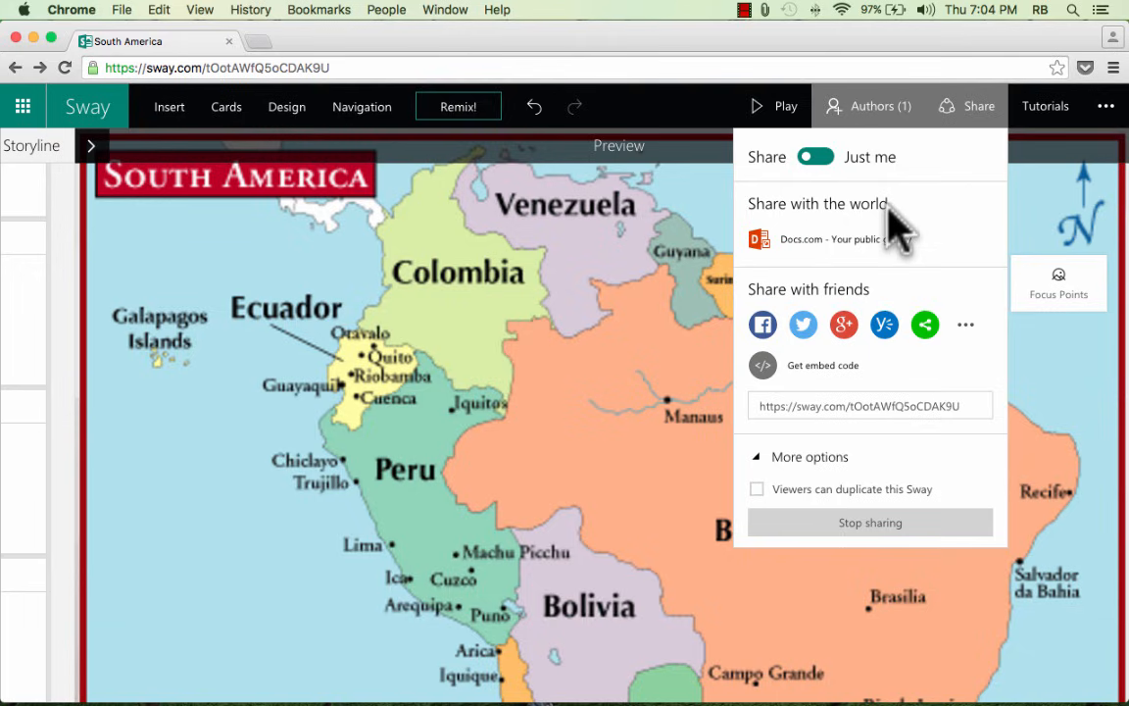
# - View the Sway tutorials playlist on YouTube, then close it and return to the South America Sway
pyautogui.click(1045, 112)
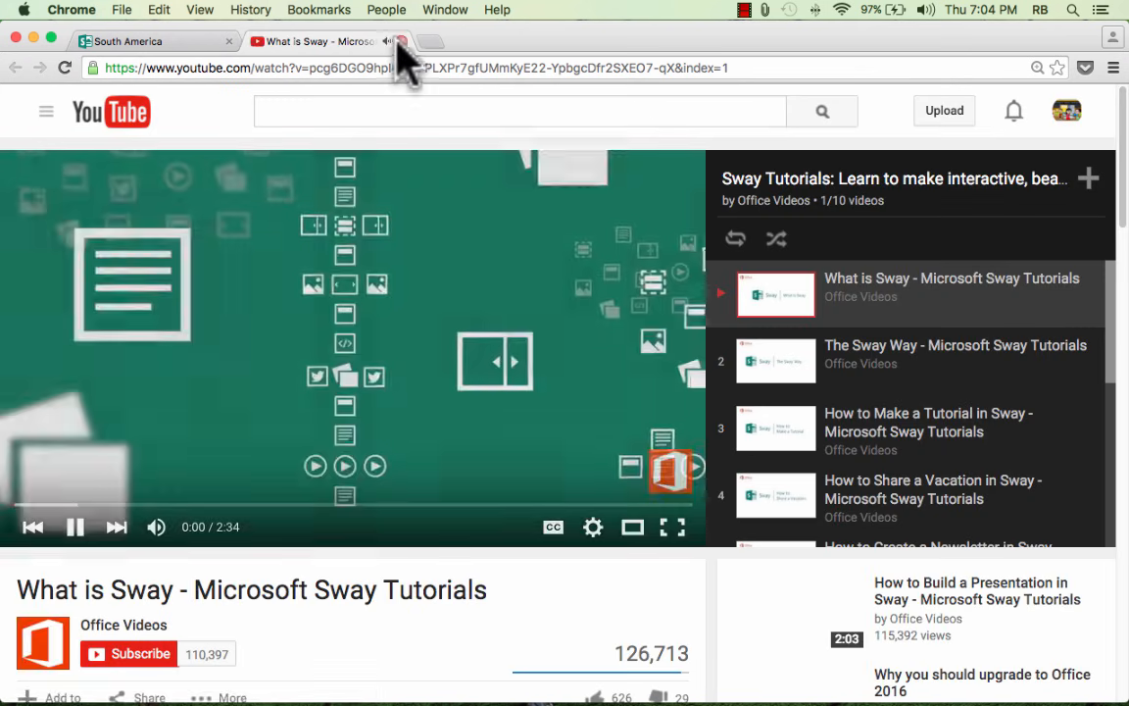
pyautogui.click(401, 41)
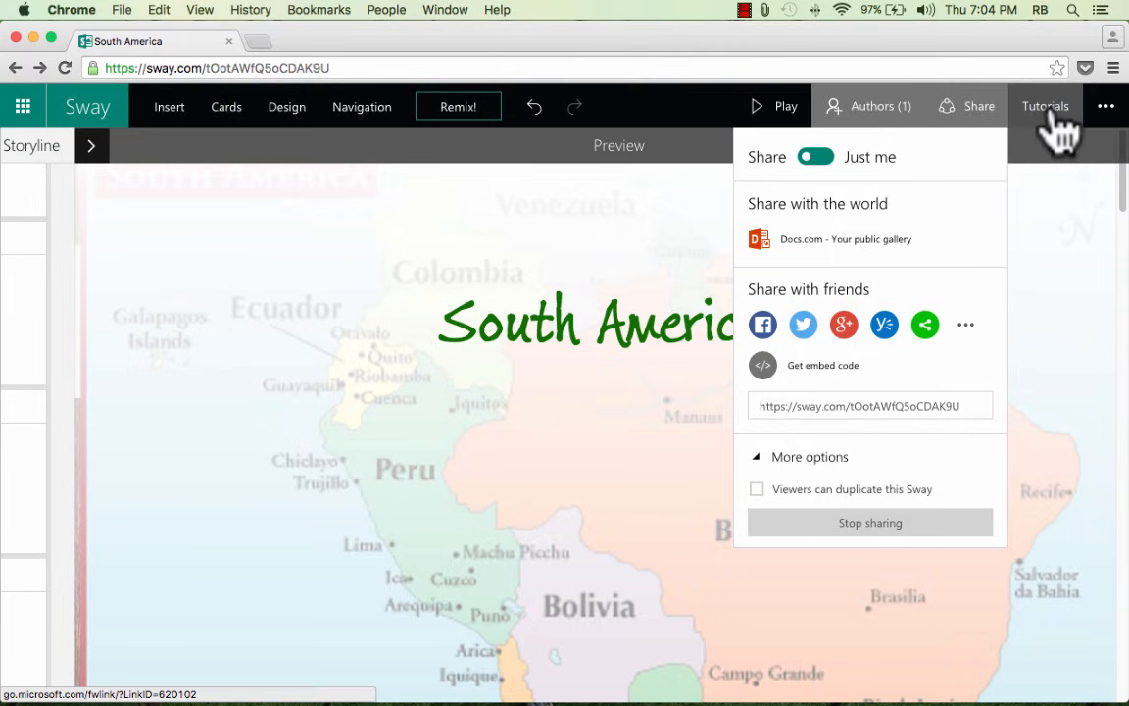
# - Close the sharing pane and view the additional Sway commands, such as My Sways and Duplicate this Sway, without choosing any
pyautogui.click(1102, 110)
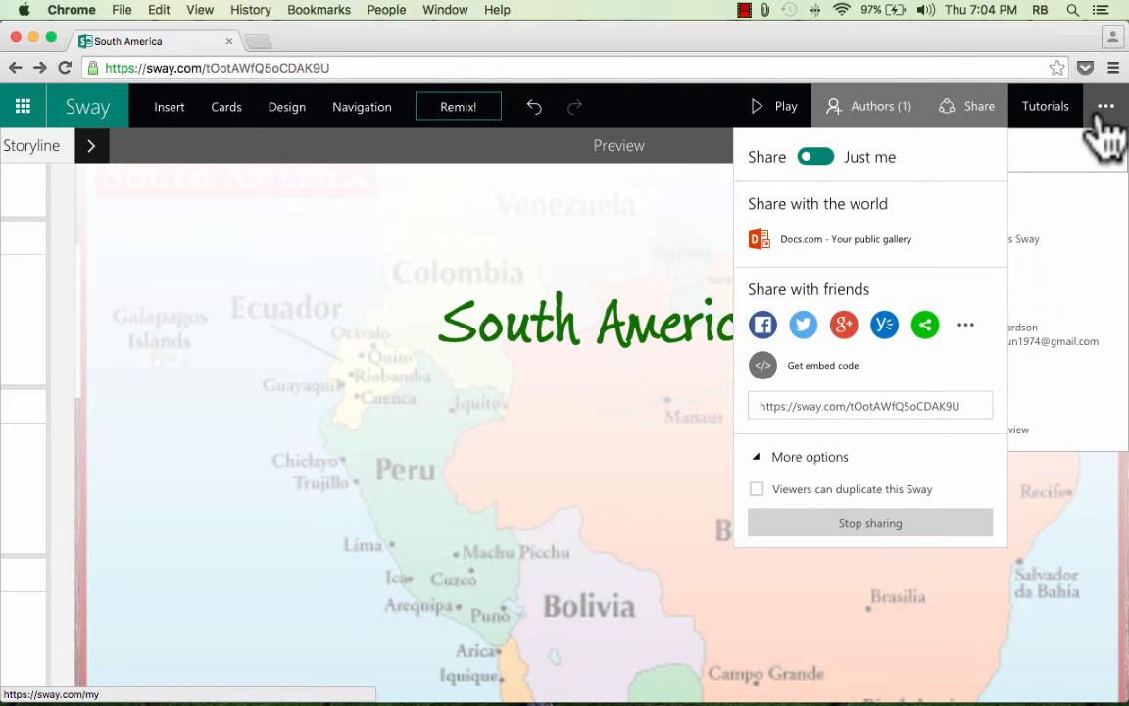
pyautogui.click(649, 478)
pyautogui.click(1106, 111)
pyautogui.click(1107, 113)
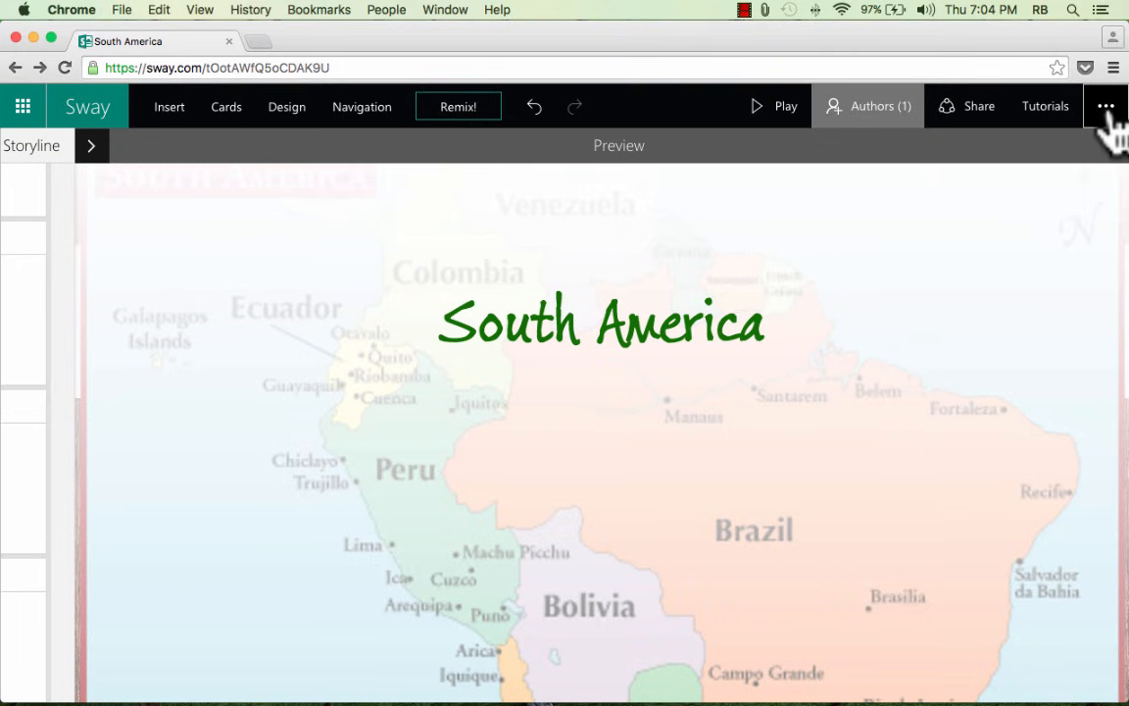
pyautogui.click(1106, 108)
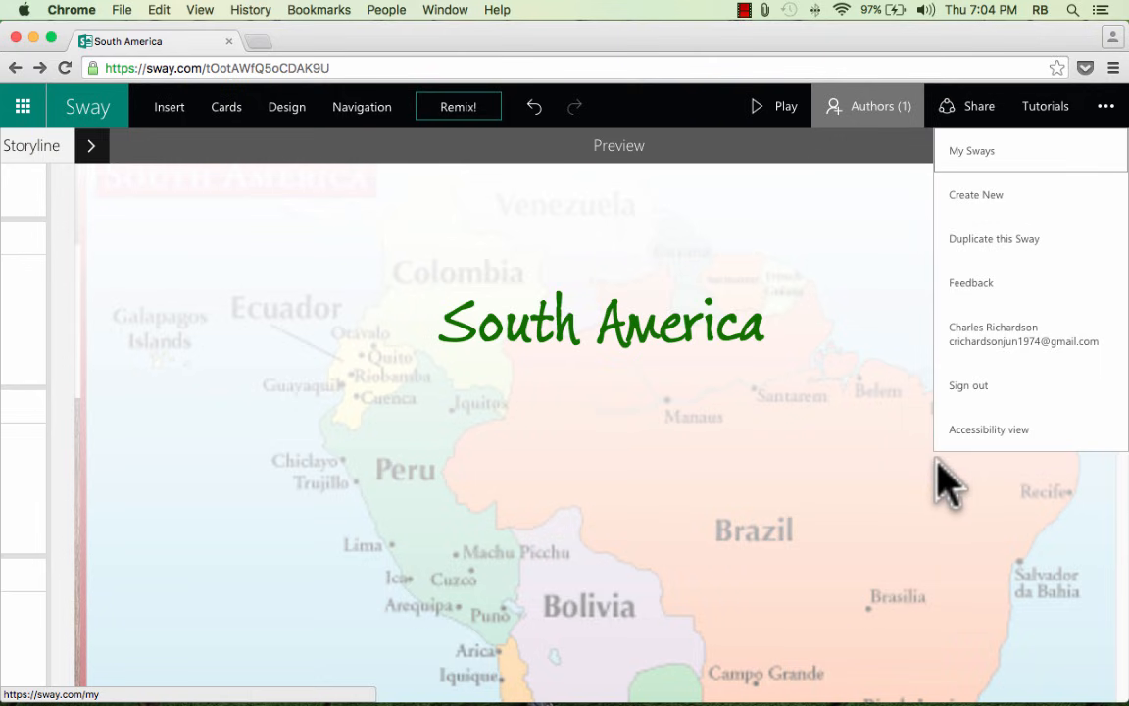
pyautogui.click(857, 259)
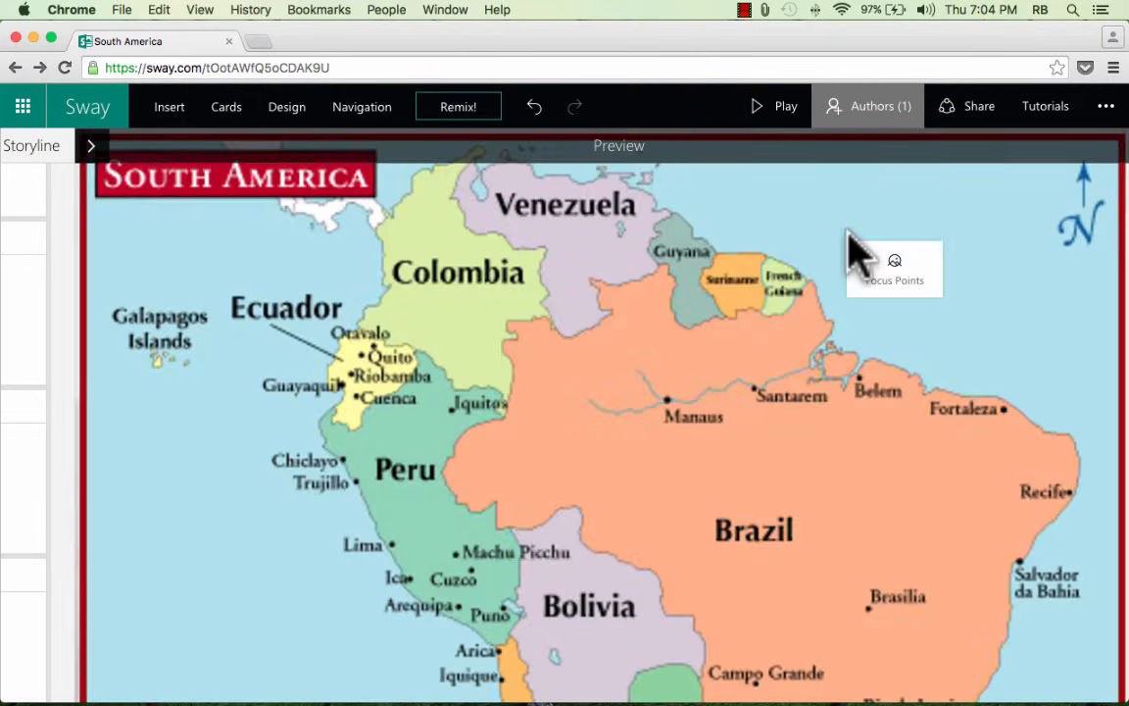